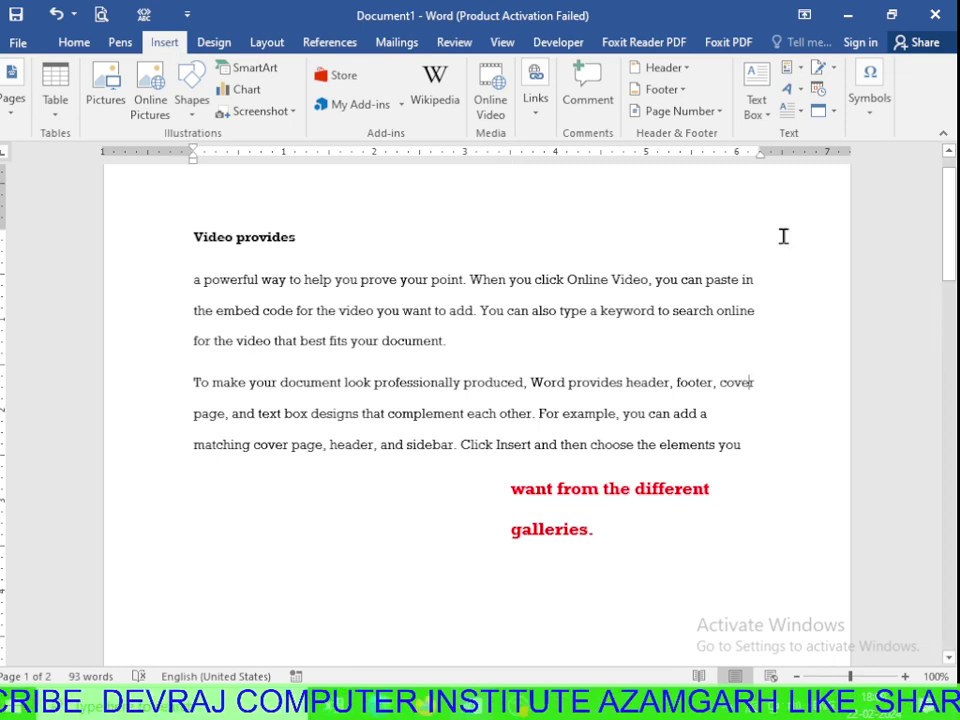
# Check the Quick Parts list, then put the cursor after 'galleries.' in the sample text.
pyautogui.click(792, 68)
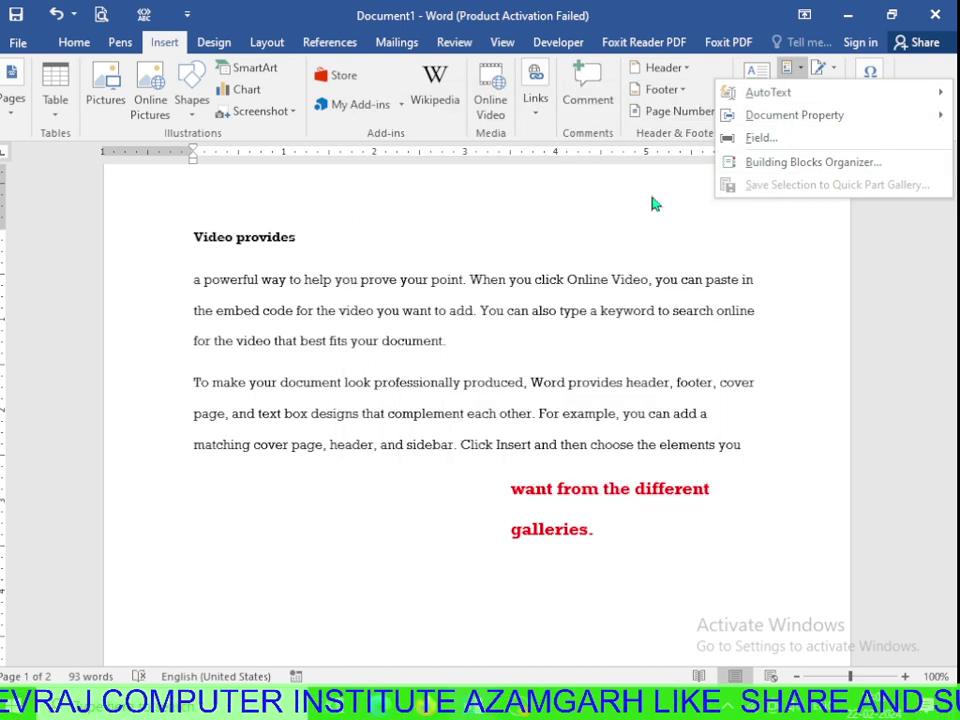
pyautogui.click(679, 381)
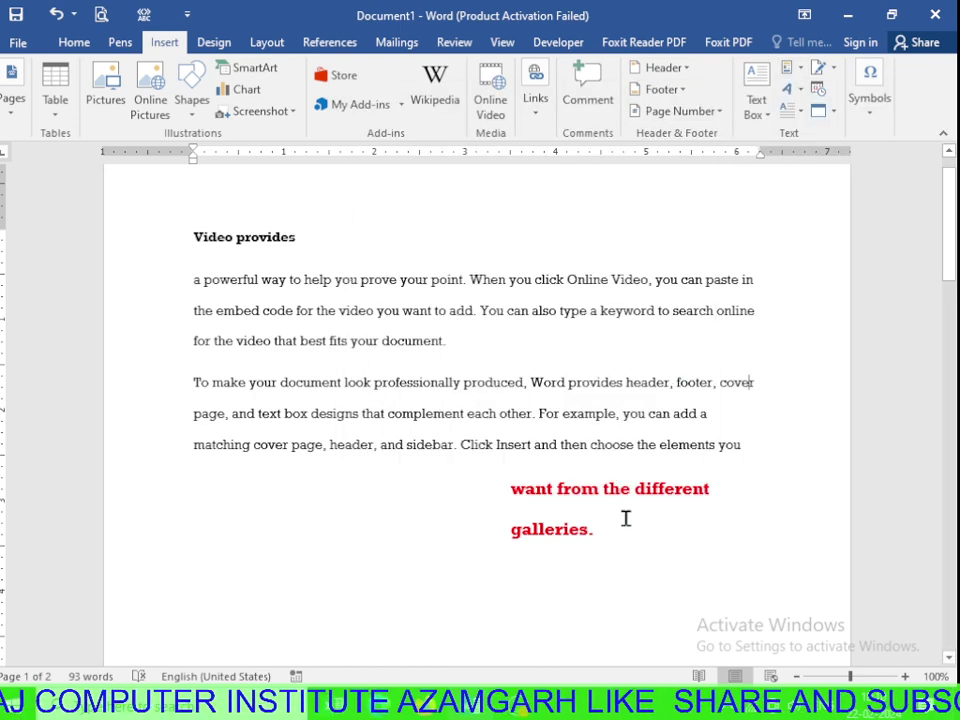
pyautogui.keyDown('ctrl'); pyautogui.scroll(1, 623, 518); pyautogui.keyUp('ctrl')
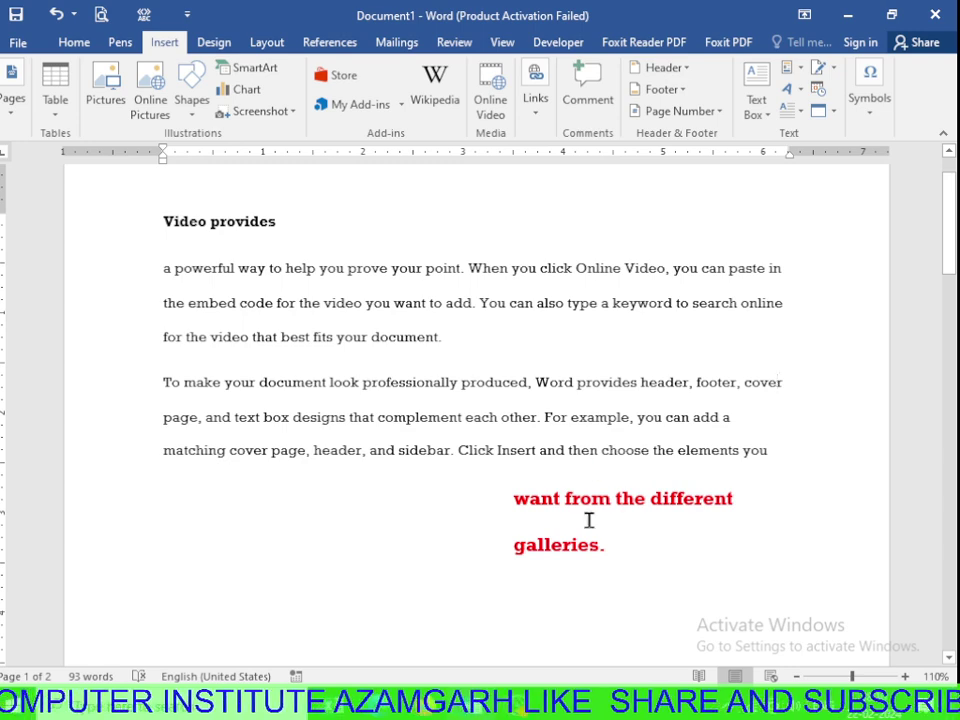
pyautogui.click(643, 541)
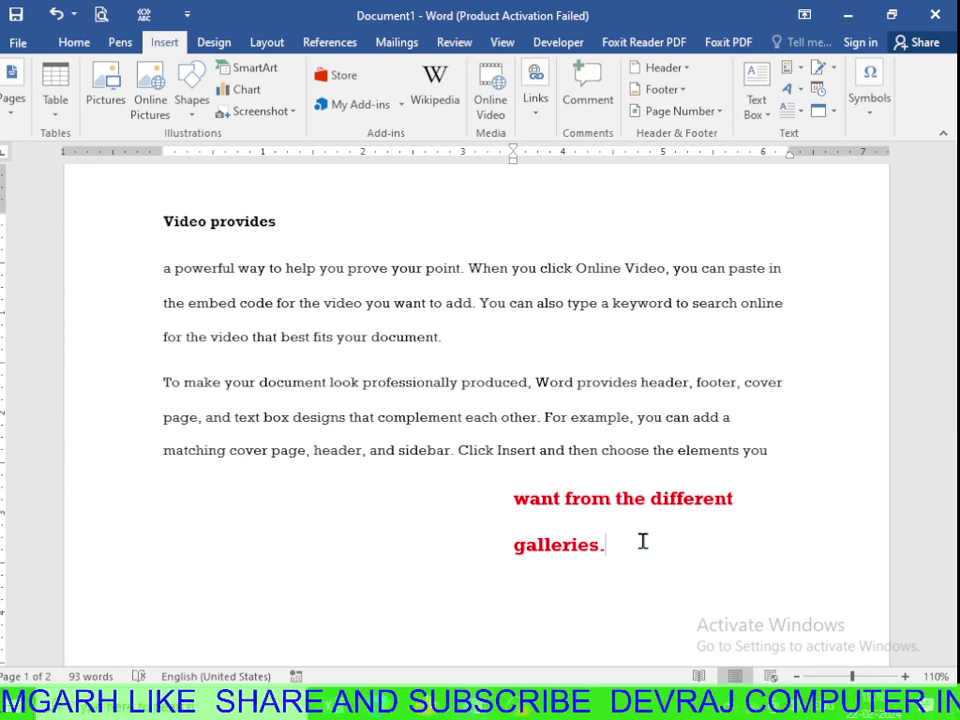
pyautogui.scroll(1, 480, 540)
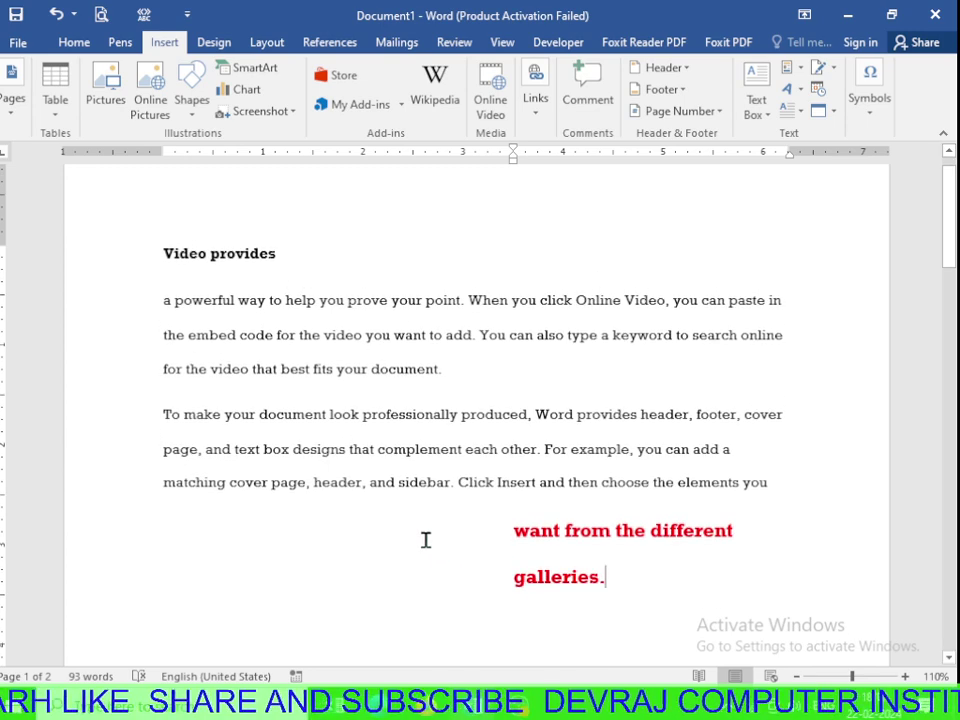
pyautogui.scroll(1, 450, 542)
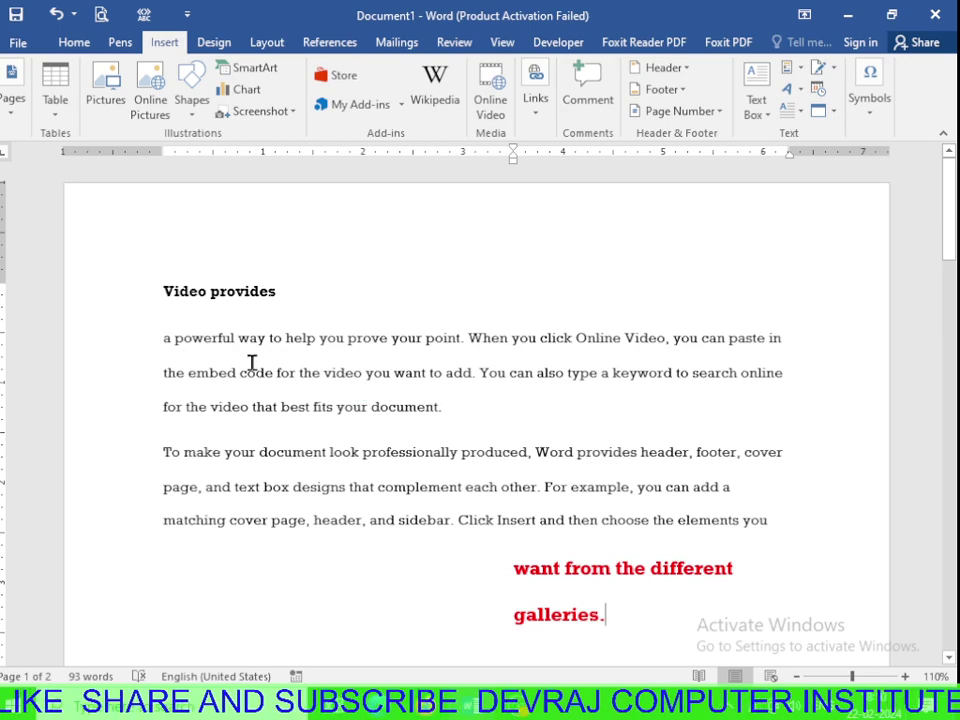
pyautogui.keyDown('ctrl'); pyautogui.scroll(-2, 294, 392); pyautogui.keyUp('ctrl')
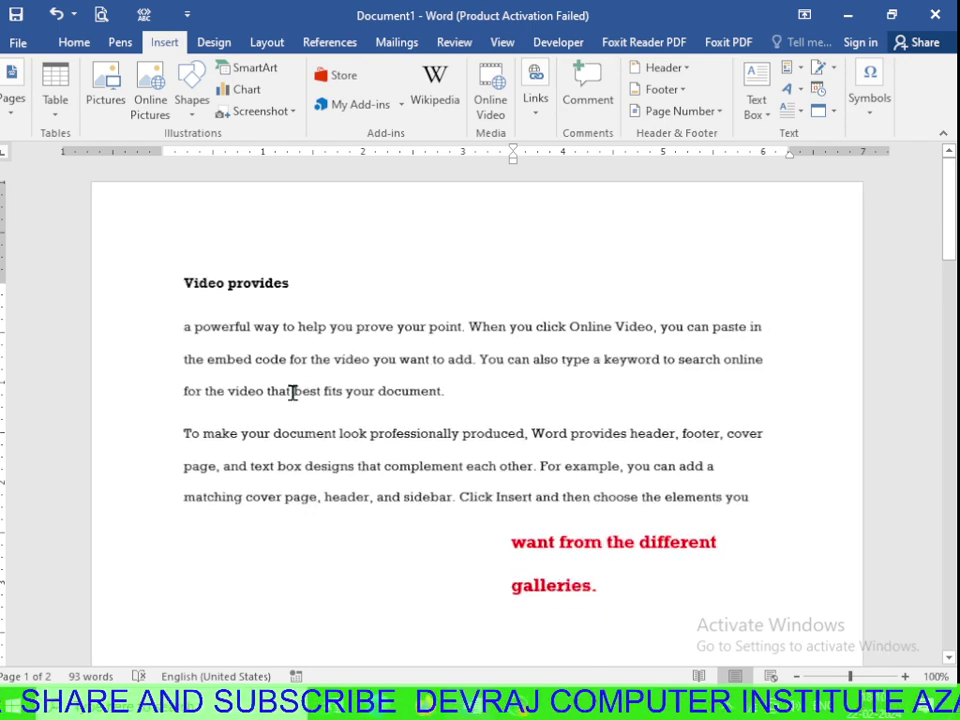
pyautogui.keyDown('ctrl'); pyautogui.scroll(1, 371, 413); pyautogui.keyUp('ctrl')
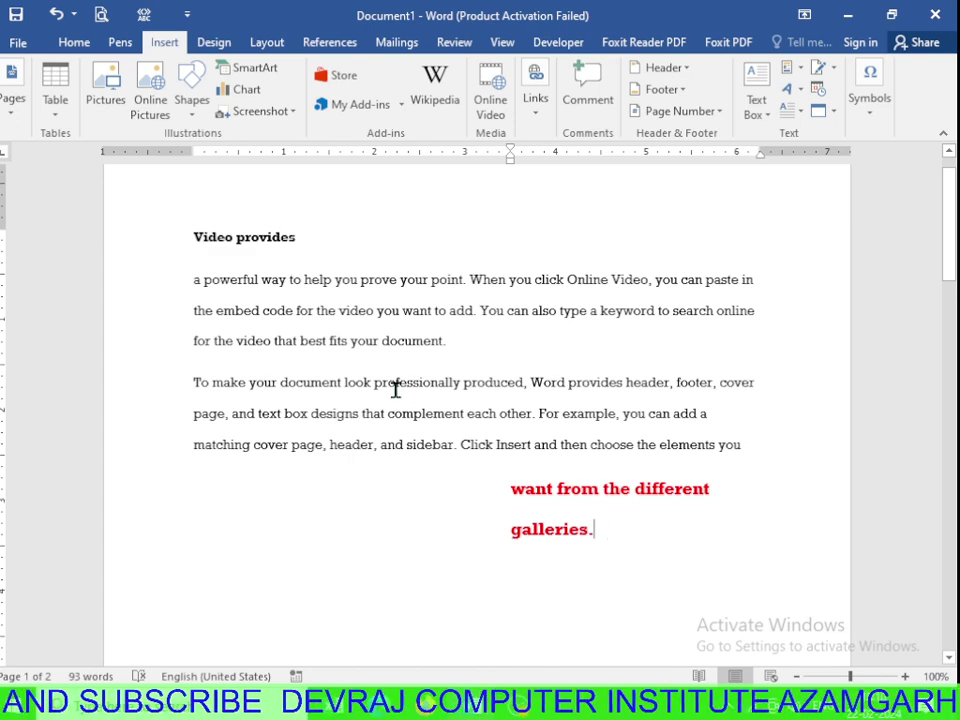
pyautogui.keyDown('ctrl'); pyautogui.scroll(-1, 395, 390); pyautogui.keyUp('ctrl')
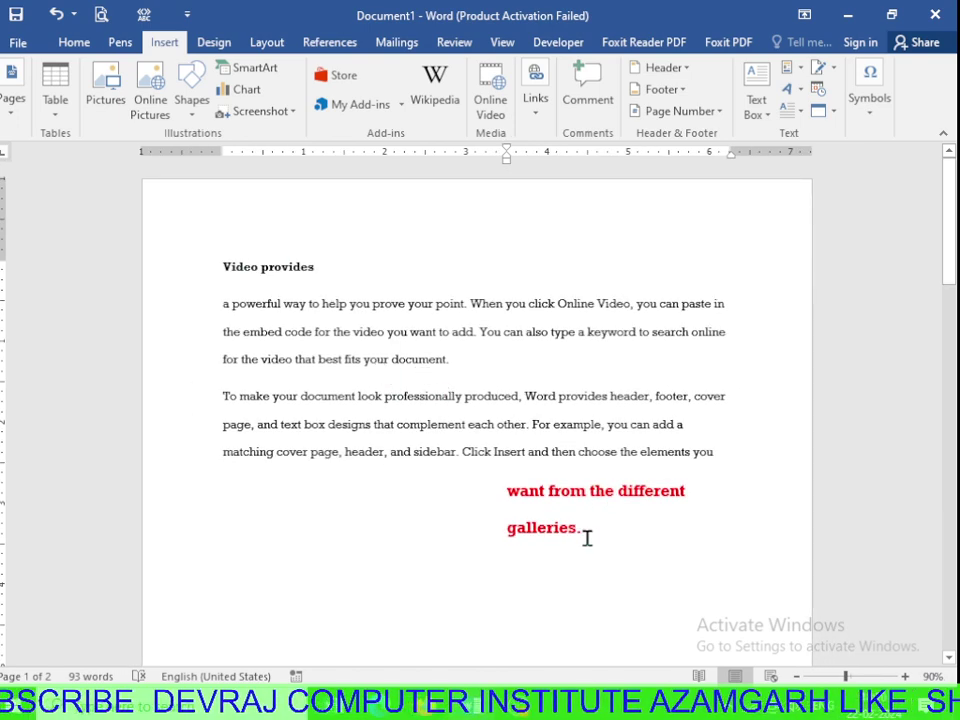
# Select the sample text and choose Save Selection to Quick Part Gallery.
pyautogui.moveTo(587, 538)
pyautogui.mouseDown()
pyautogui.moveTo(207, 265)
pyautogui.moveTo(416, 413)
pyautogui.moveTo(612, 527)
pyautogui.mouseUp()
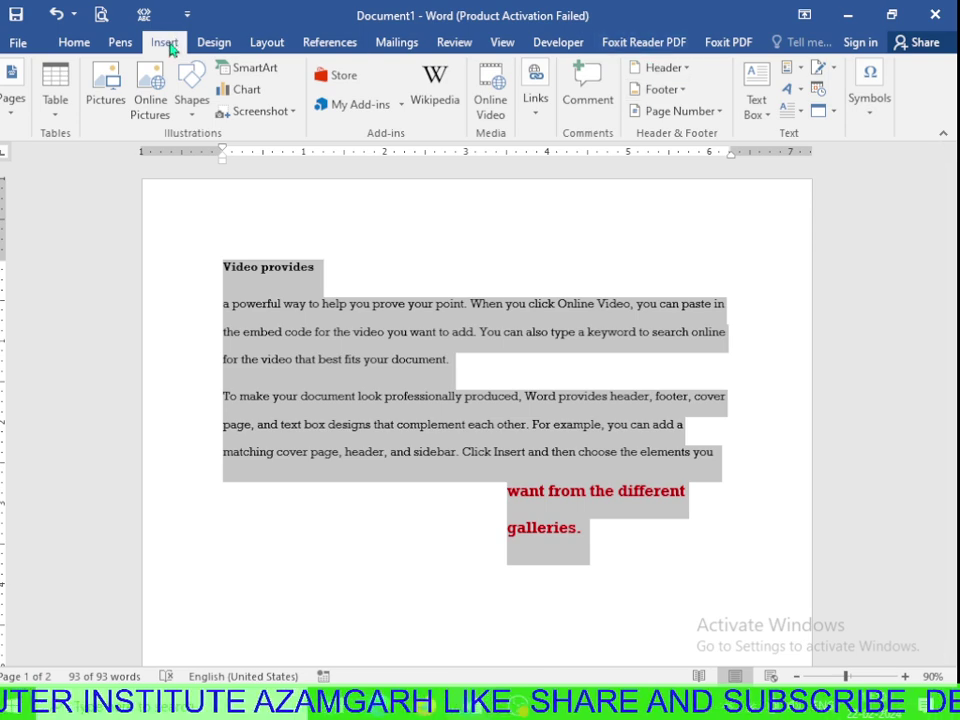
pyautogui.click(806, 74)
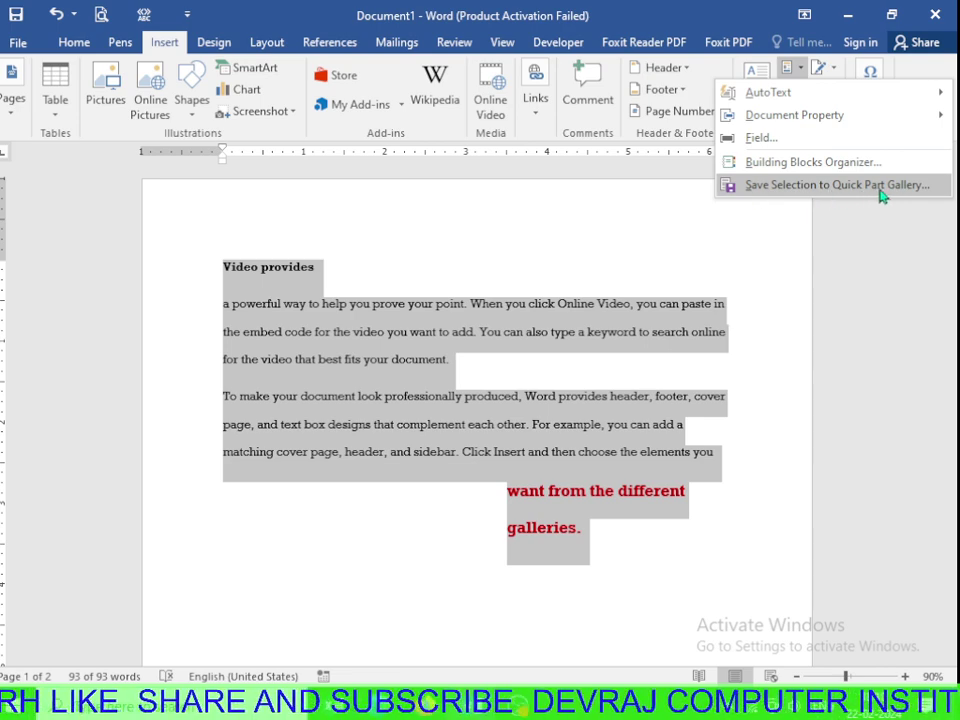
pyautogui.click(806, 190)
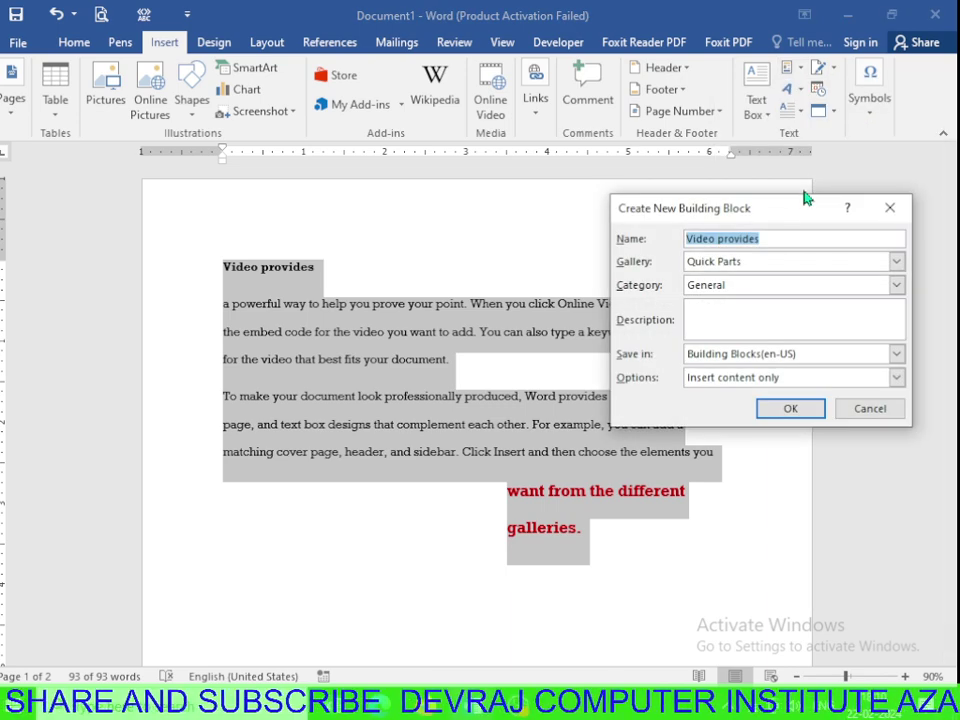
# Rename the new building block from 'Video provides' to 'aaa', add a description, and save it.
pyautogui.moveTo(720, 210)
pyautogui.mouseDown()
pyautogui.moveTo(673, 210)
pyautogui.moveTo(629, 234)
pyautogui.mouseUp()
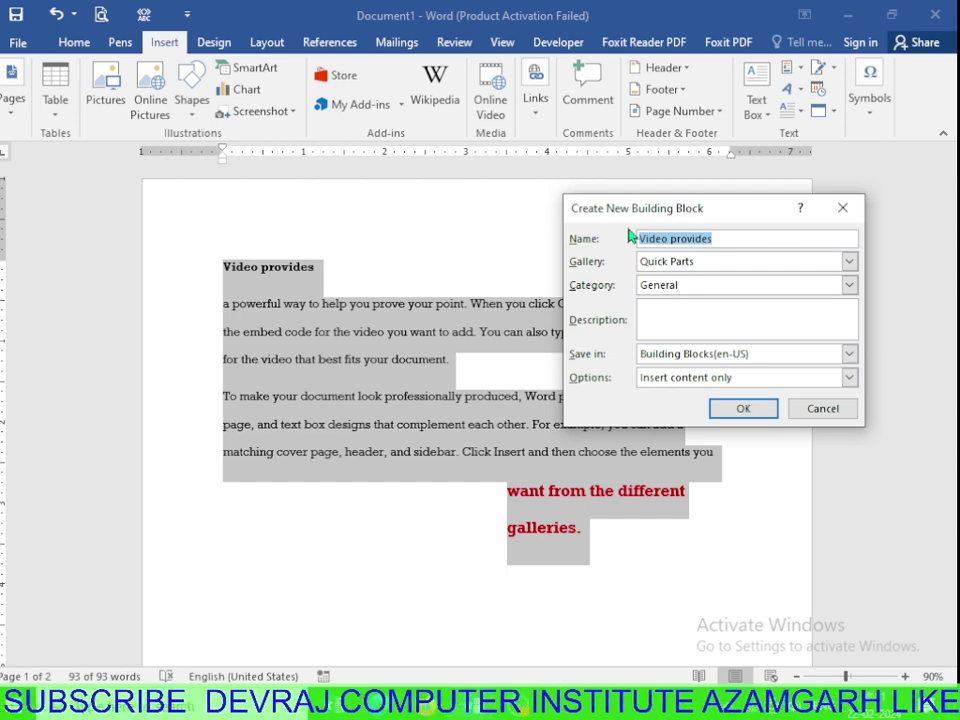
pyautogui.press('BackSpace')
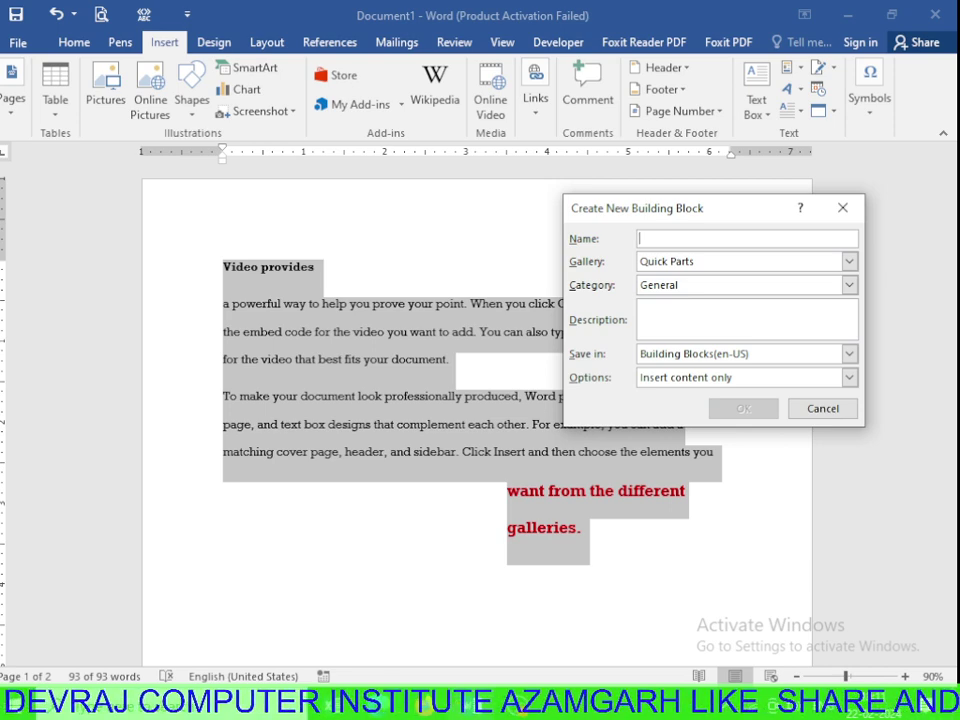
pyautogui.write('aaa')
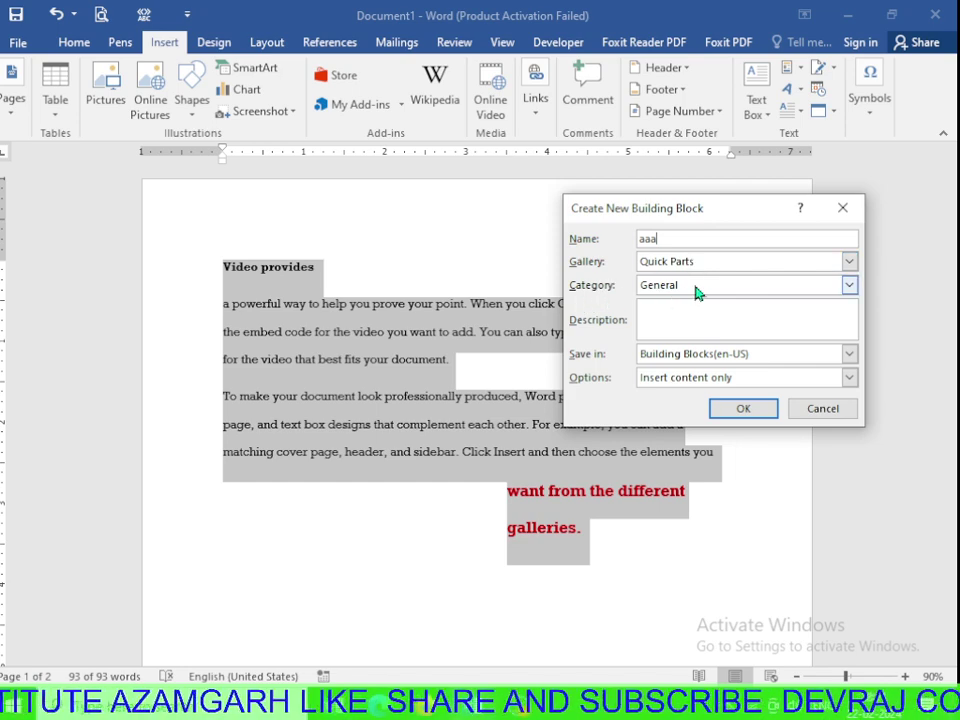
pyautogui.click(645, 318)
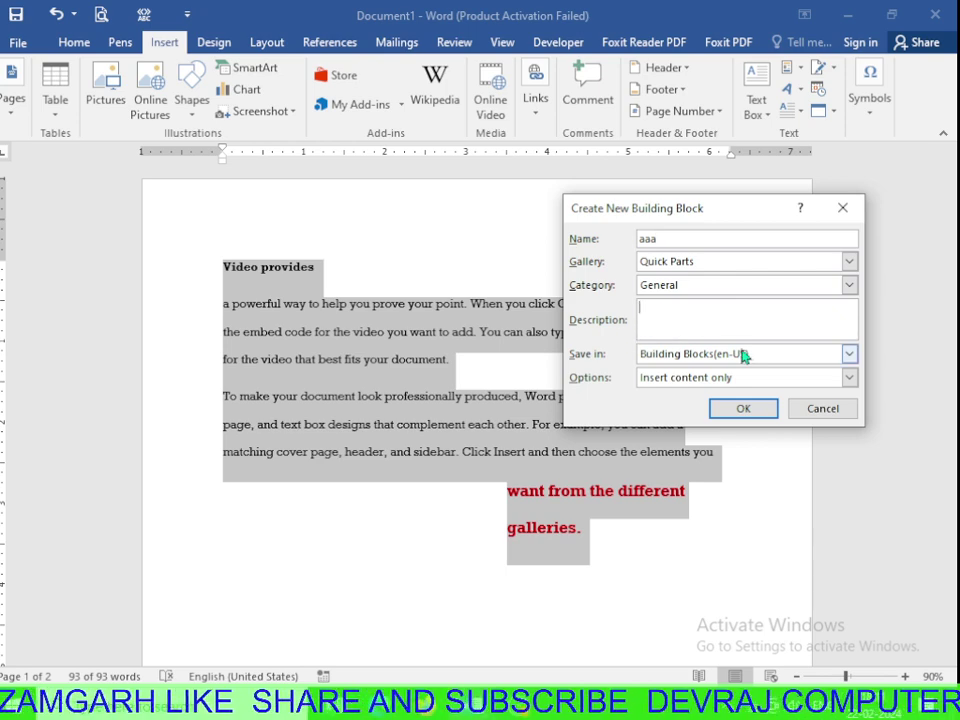
pyautogui.write('ashish kumar p')
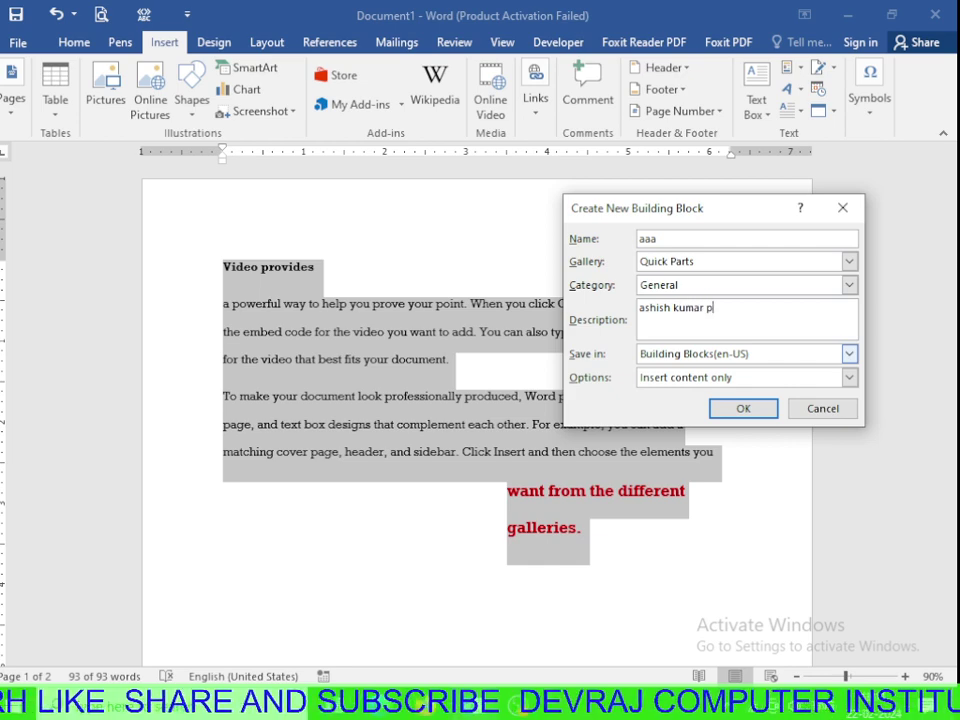
pyautogui.press('BackSpace')
pyautogui.press('BackSpace')
pyautogui.press('BackSpace')
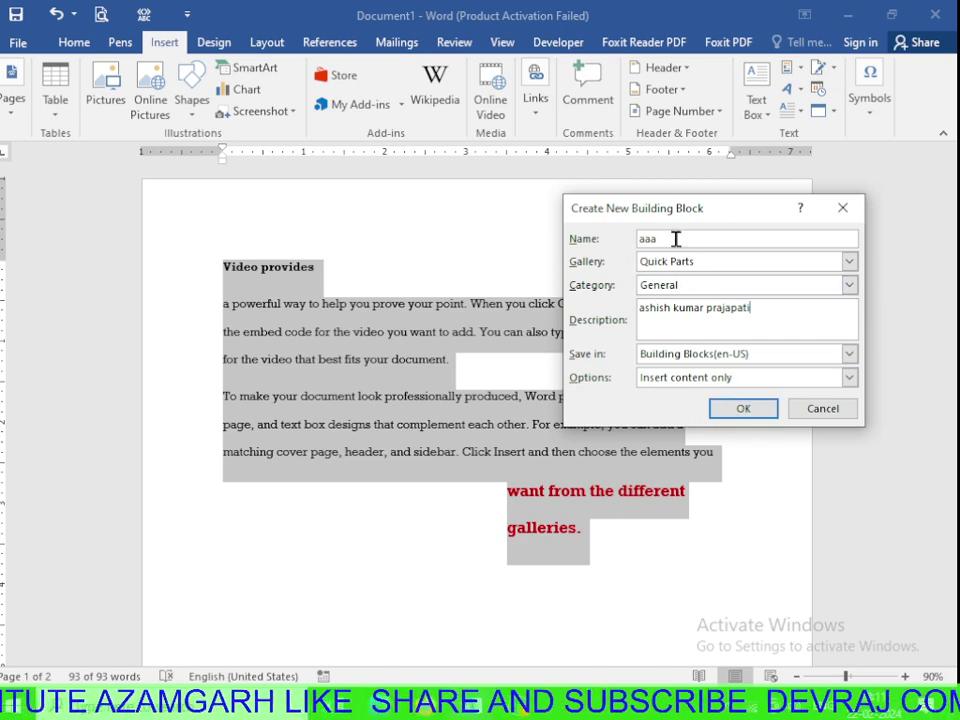
pyautogui.click(762, 409)
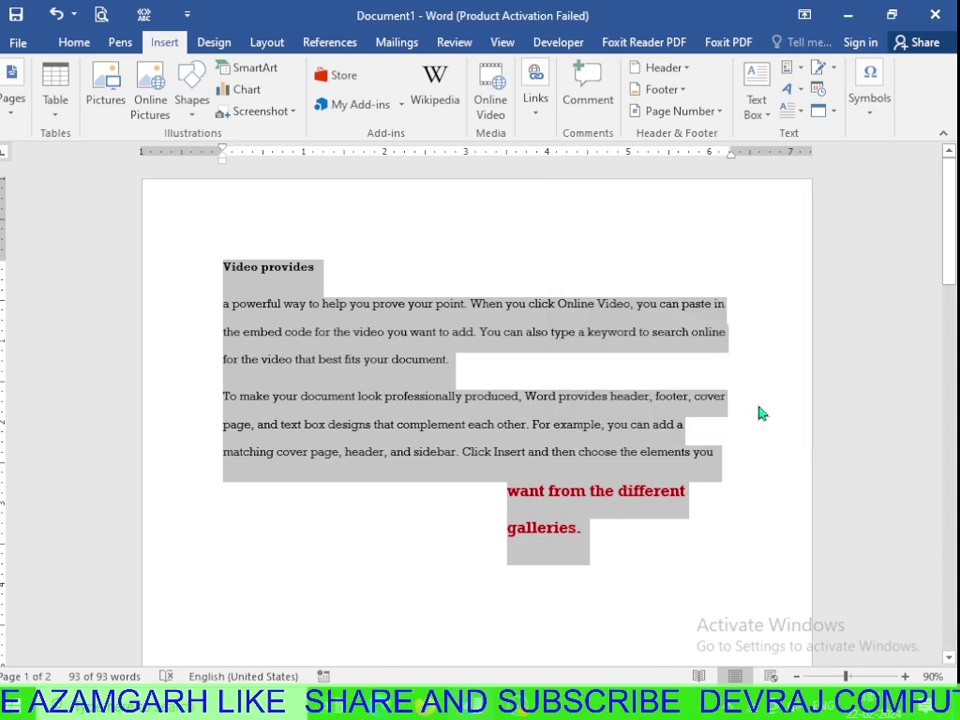
# Delete all the sample text and type 'aaa' on the blank page.
pyautogui.click(674, 578)
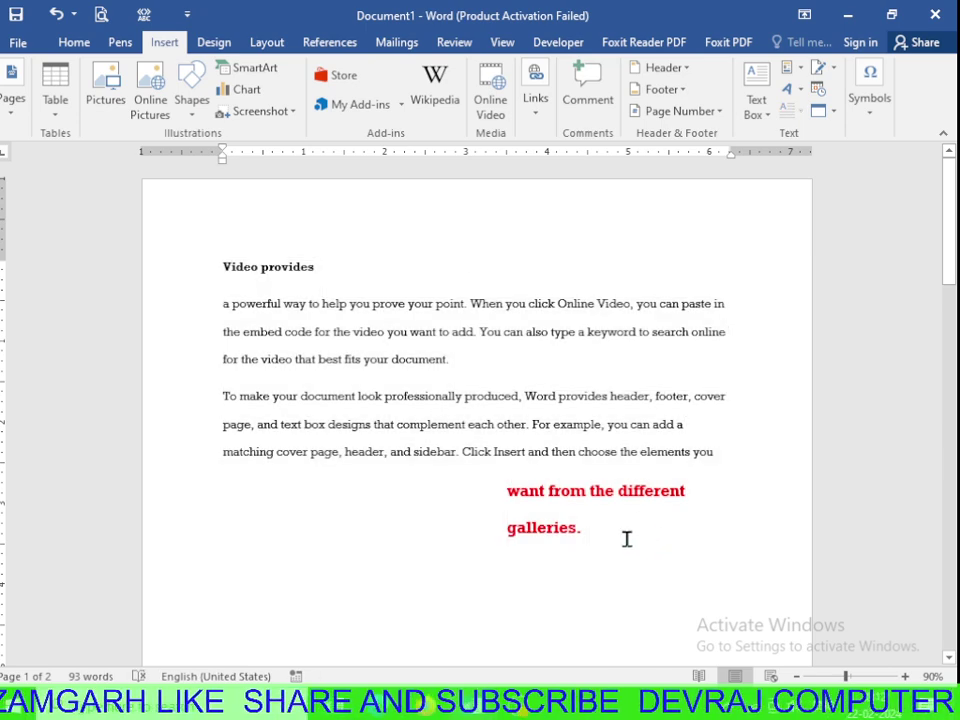
pyautogui.moveTo(626, 538); pyautogui.dragTo(150, 266)
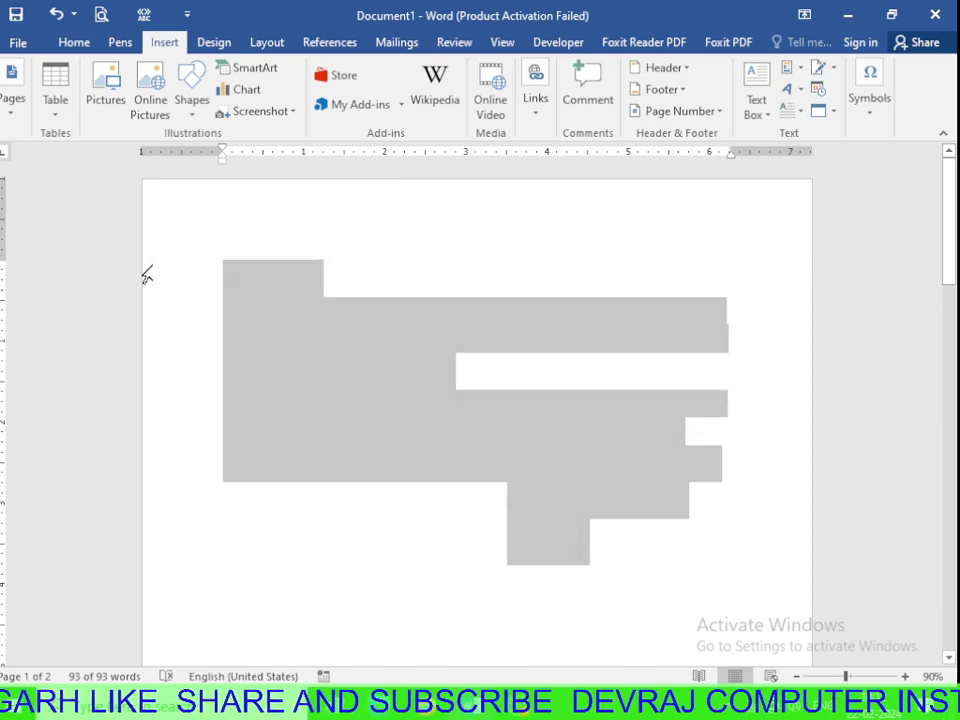
pyautogui.press('Delete')
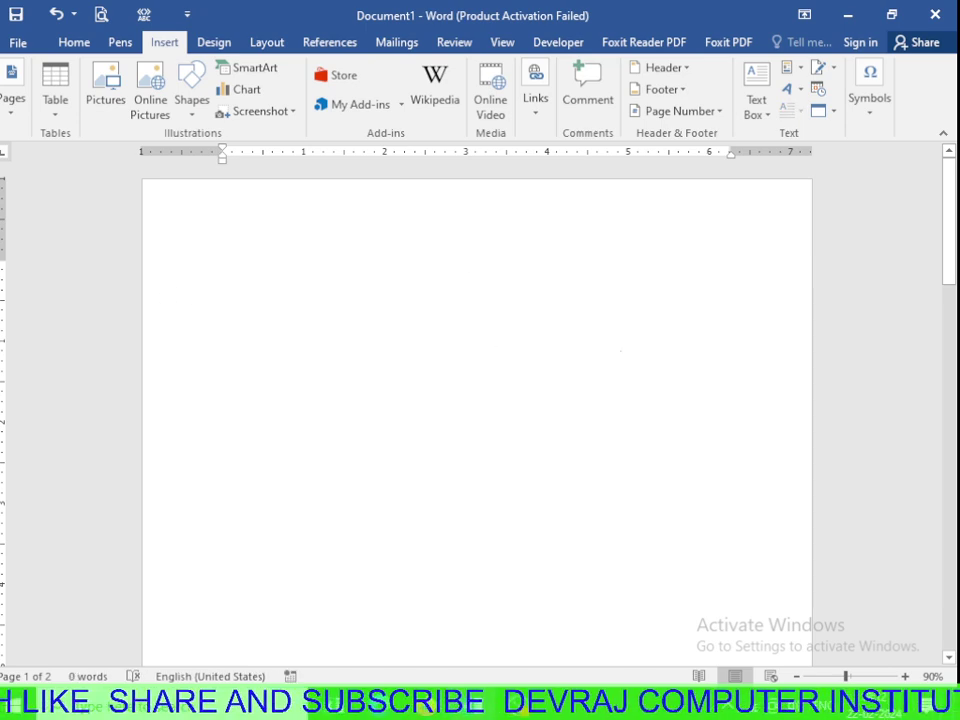
pyautogui.write('aaa')
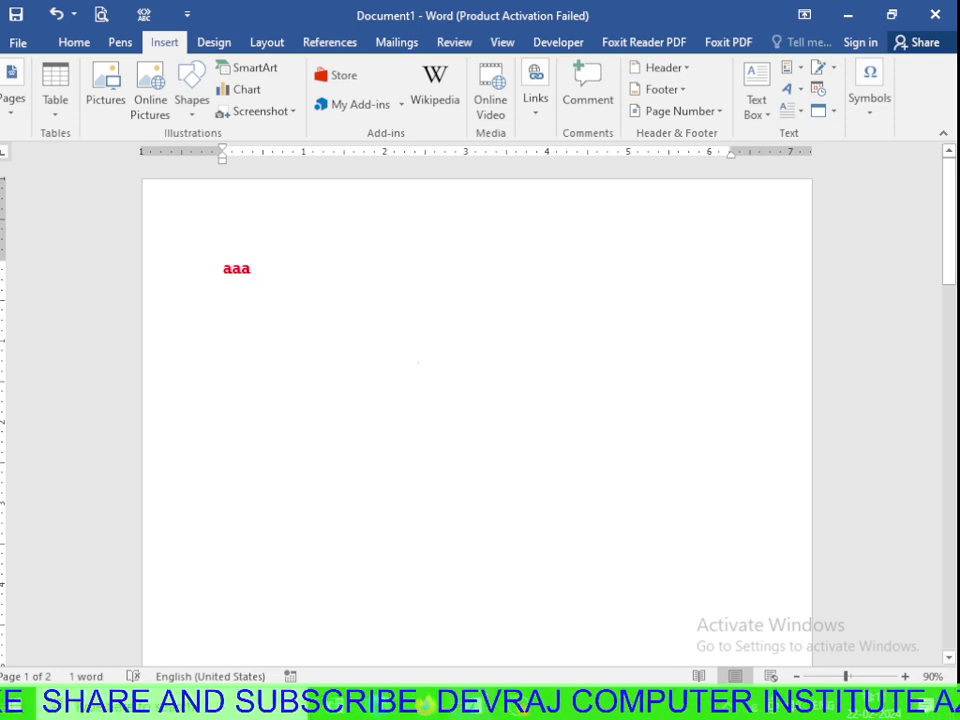
pyautogui.click(234, 266)
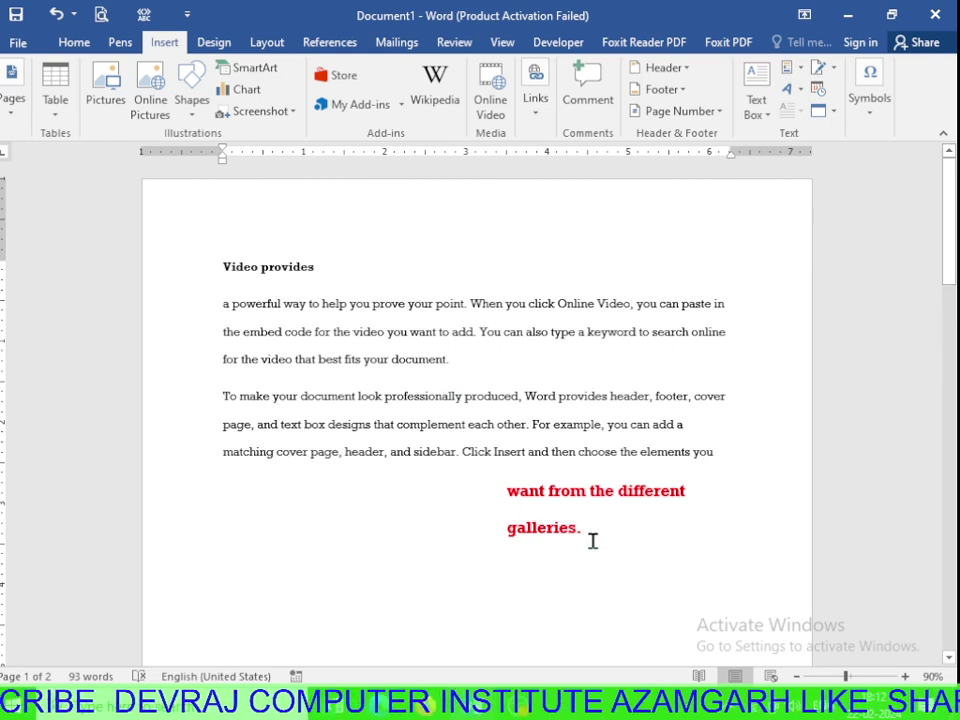
pyautogui.moveTo(592, 541); pyautogui.dragTo(200, 260)
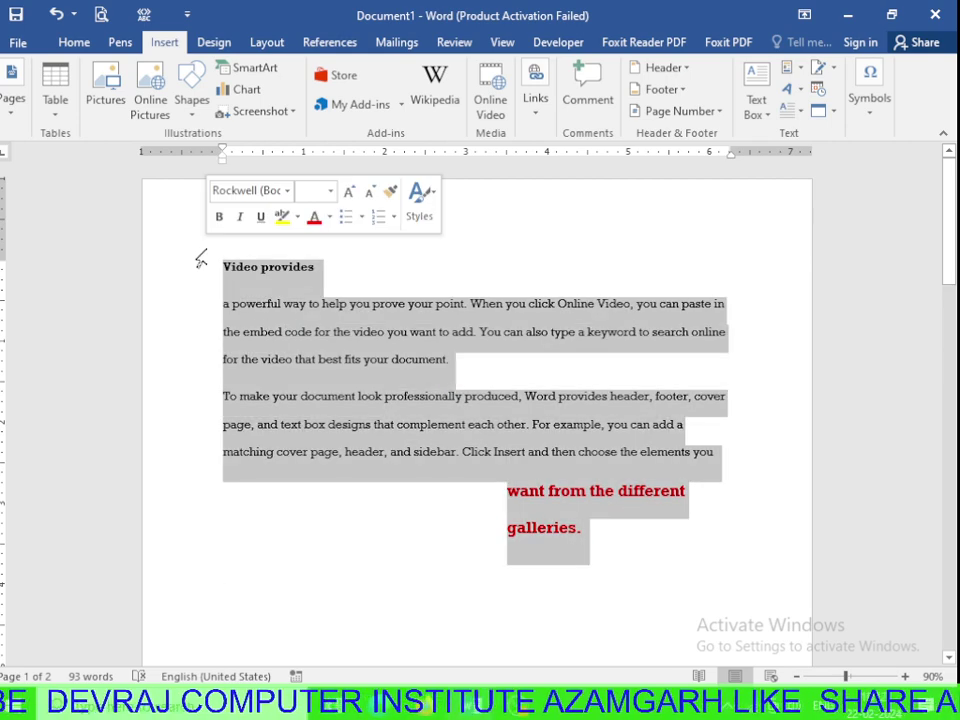
pyautogui.press('Delete')
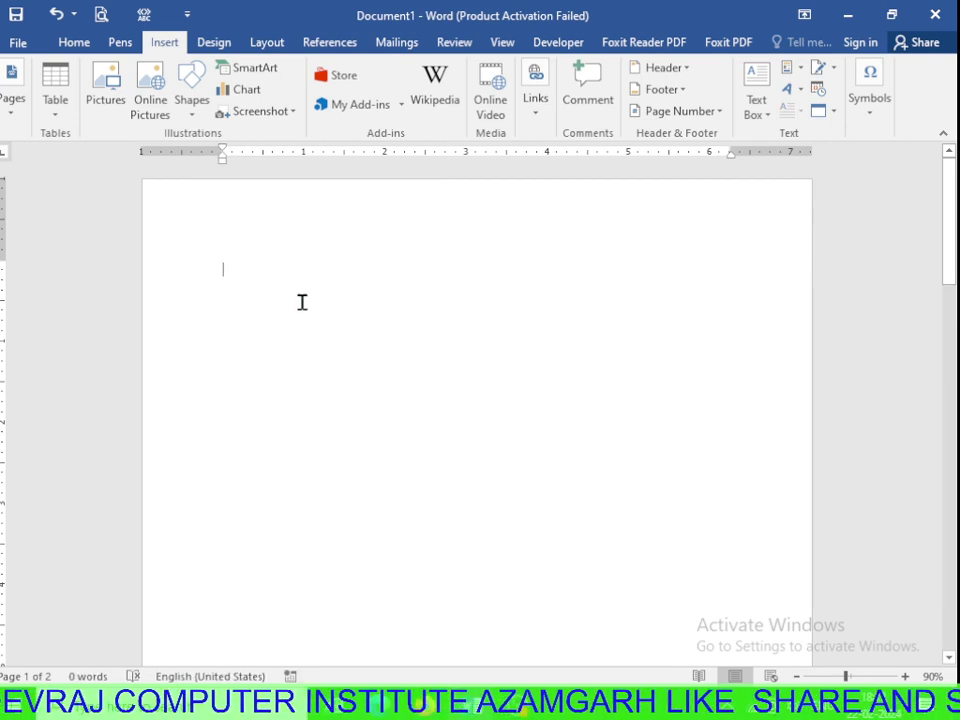
pyautogui.write('aa')
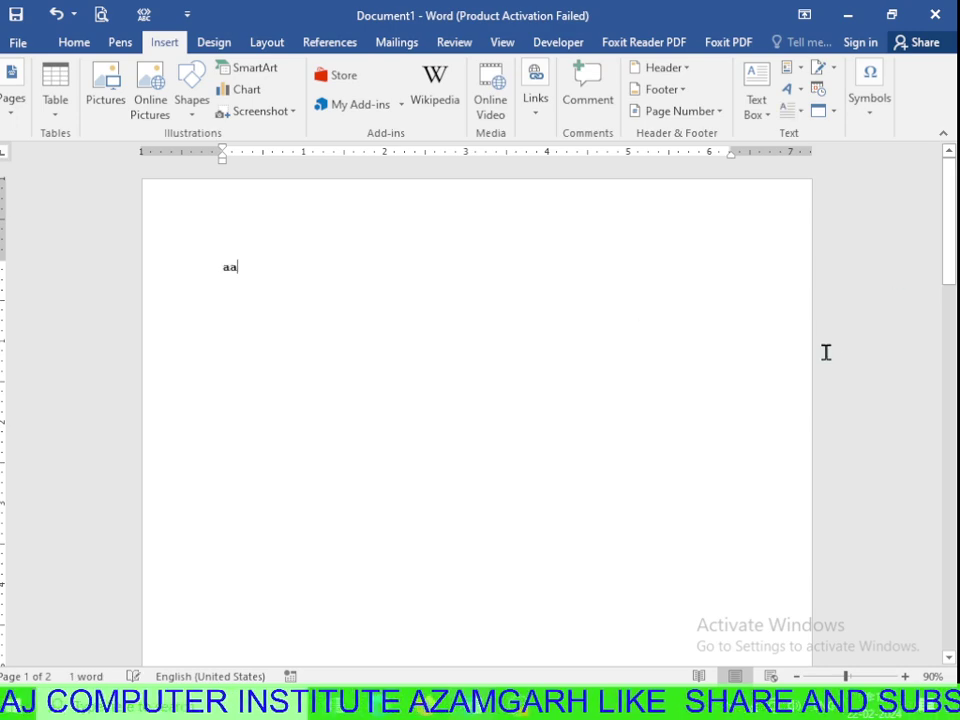
pyautogui.write('a')
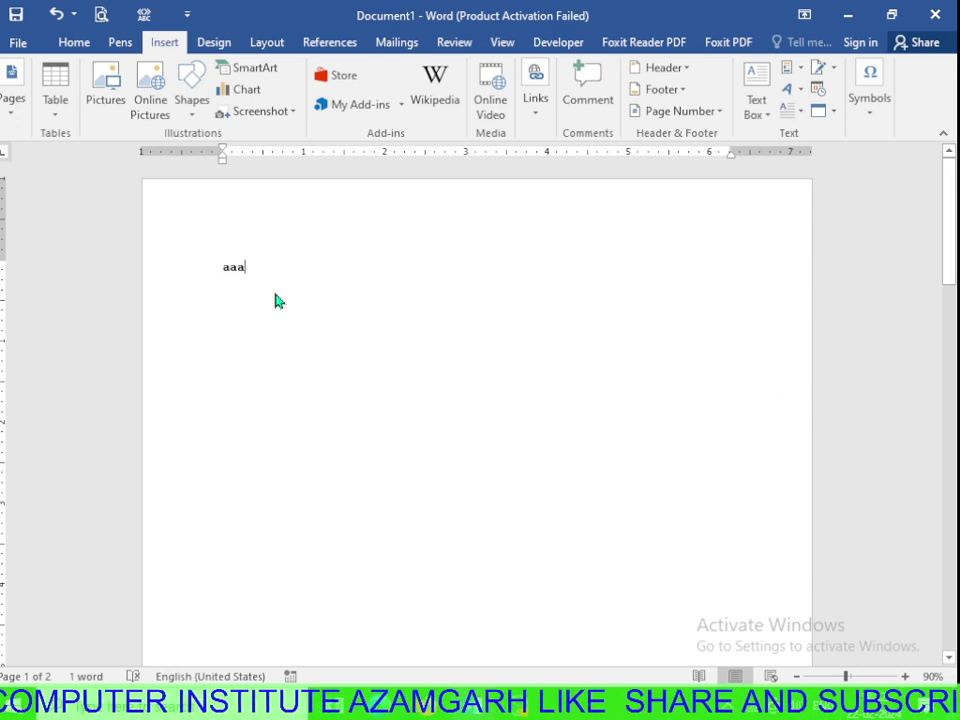
pyautogui.keyDown('ctrl'); pyautogui.scroll(2, 277, 300); pyautogui.keyUp('ctrl')
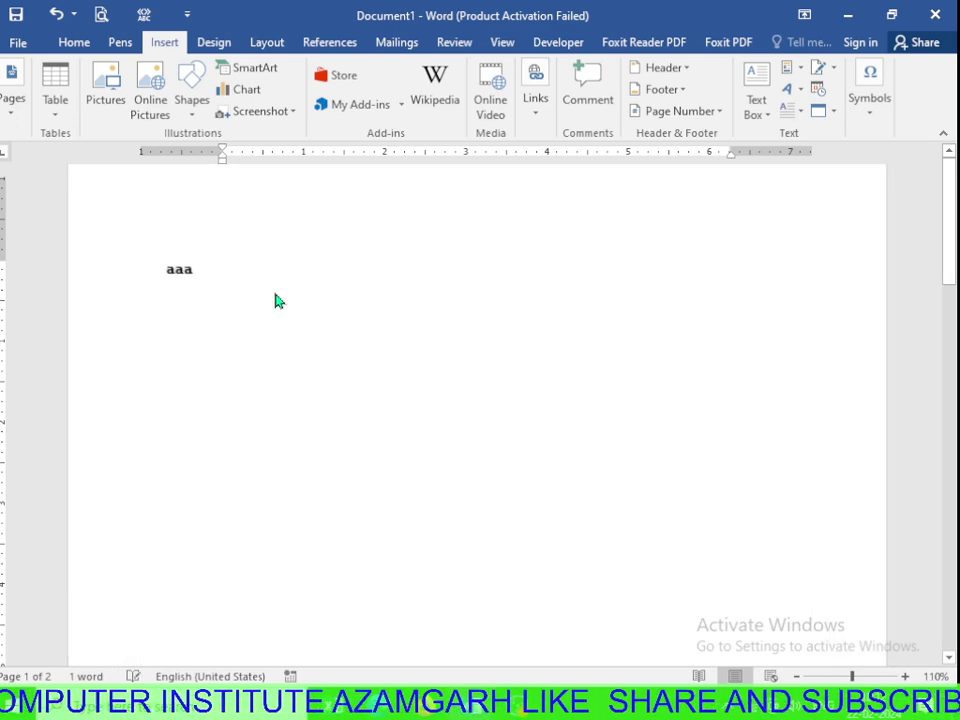
# Insert the saved 'aaa' Quick Part to bring back the sample text.
pyautogui.click(786, 70)
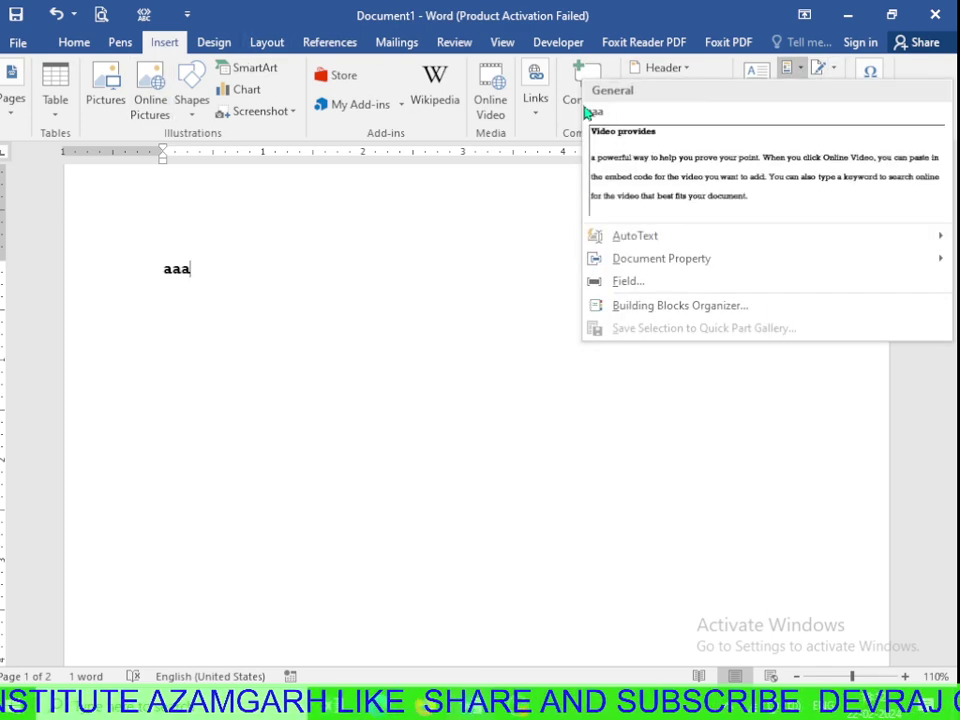
pyautogui.moveTo(660, 165)
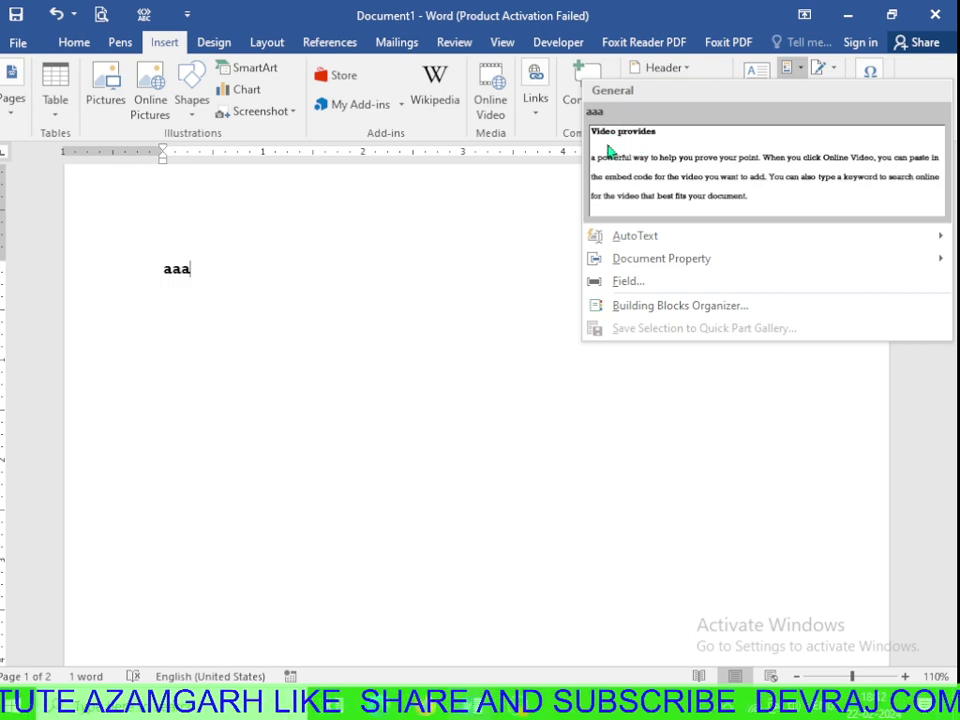
pyautogui.click(706, 176)
pyautogui.scroll(2, 433, 386)
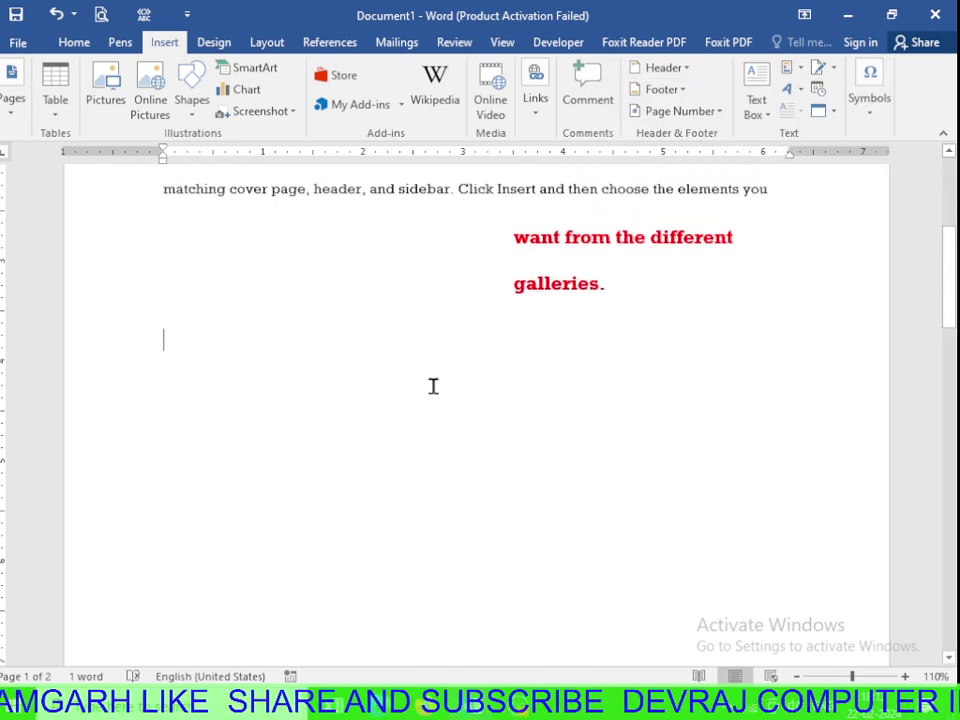
pyautogui.scroll(3, 433, 386)
pyautogui.scroll(3, 433, 386)
pyautogui.scroll(1, 433, 386)
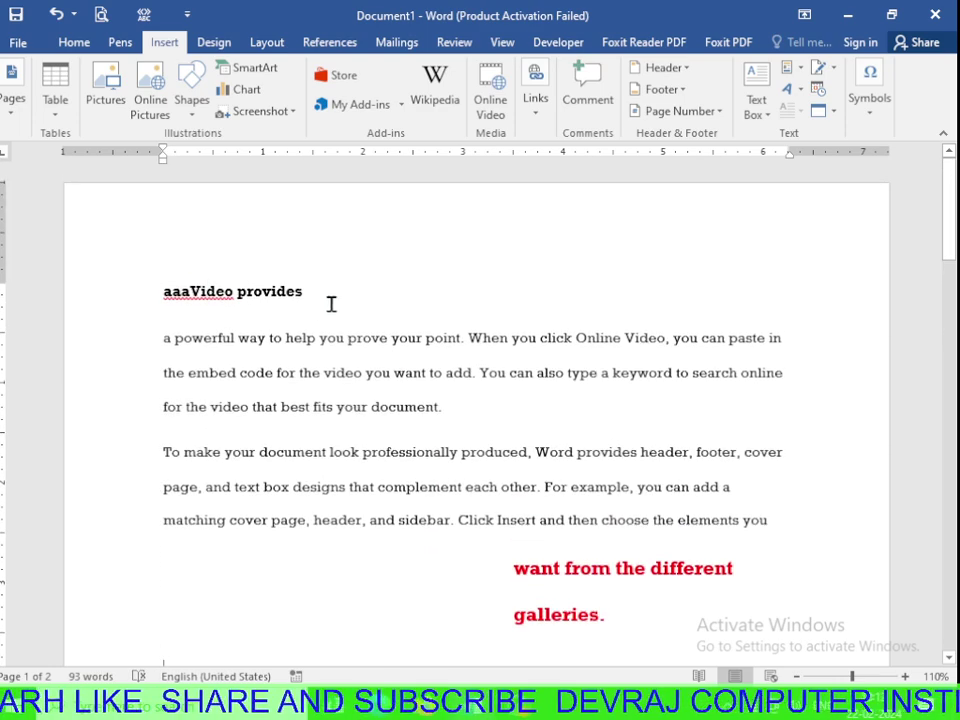
# Delete the stray 'aaa' at the heading start and put the cursor after 'galleries.'.
pyautogui.moveTo(186, 292); pyautogui.dragTo(162, 300)
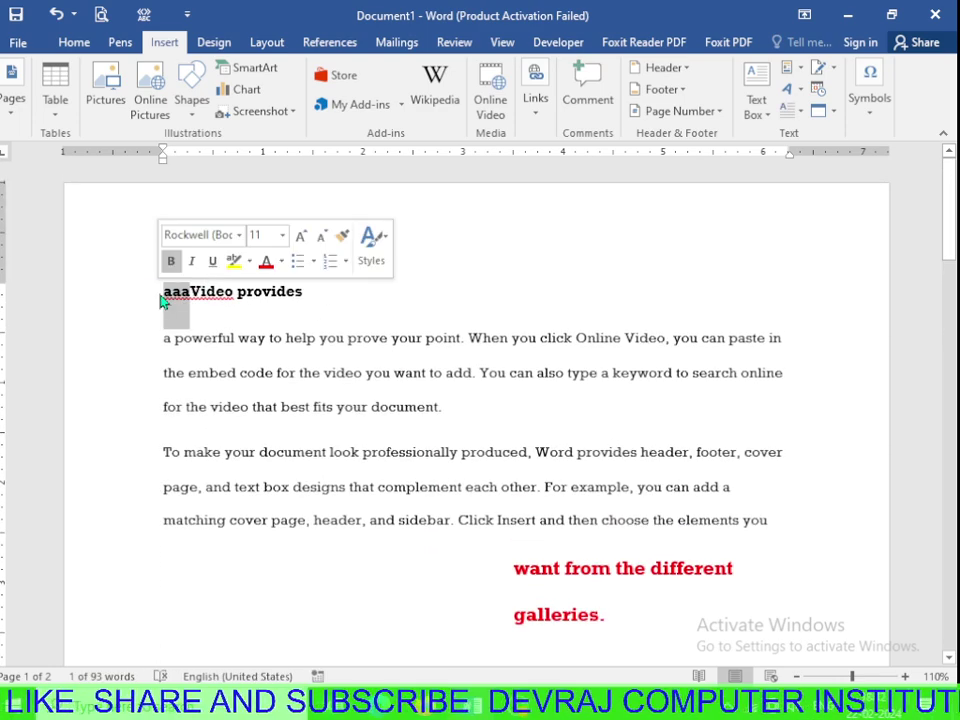
pyautogui.press('Delete')
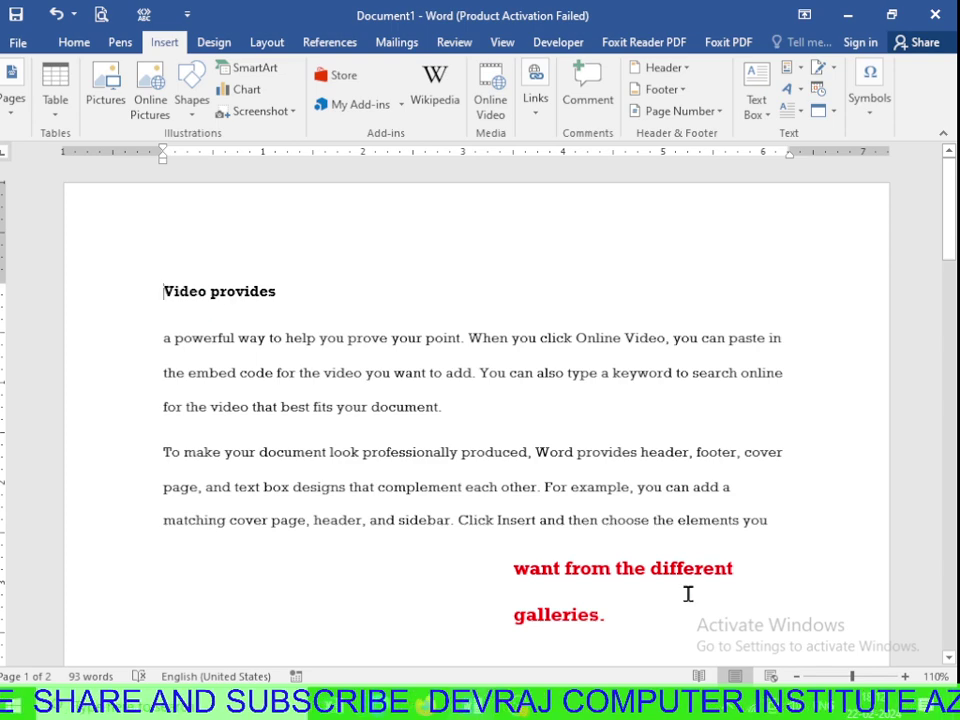
pyautogui.moveTo(643, 621); pyautogui.dragTo(182, 292)
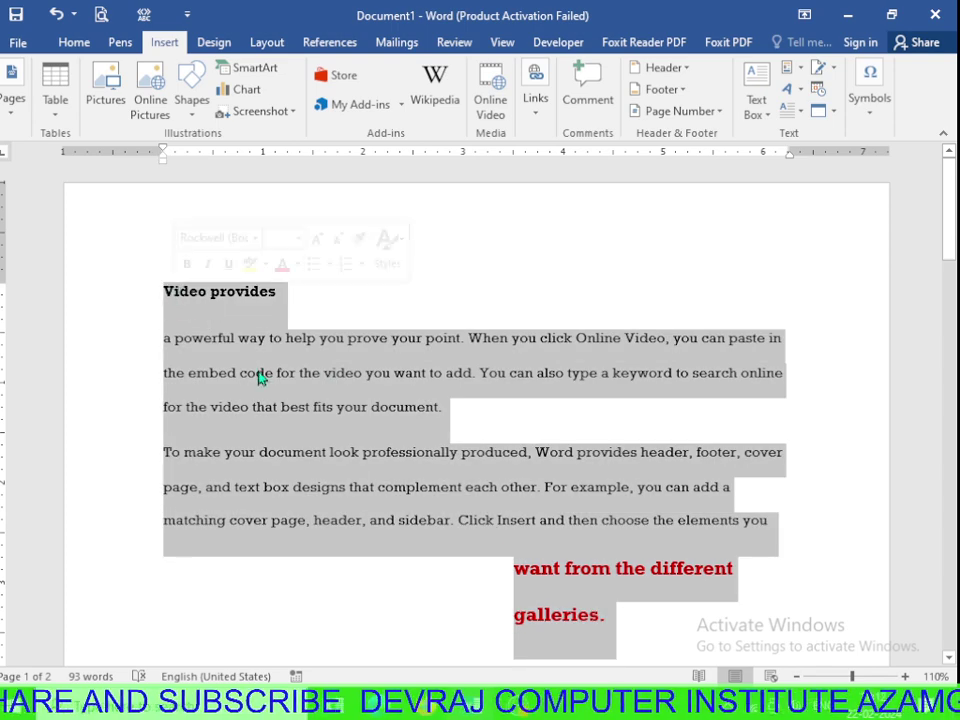
pyautogui.scroll(-1, 665, 595)
pyautogui.click(665, 595)
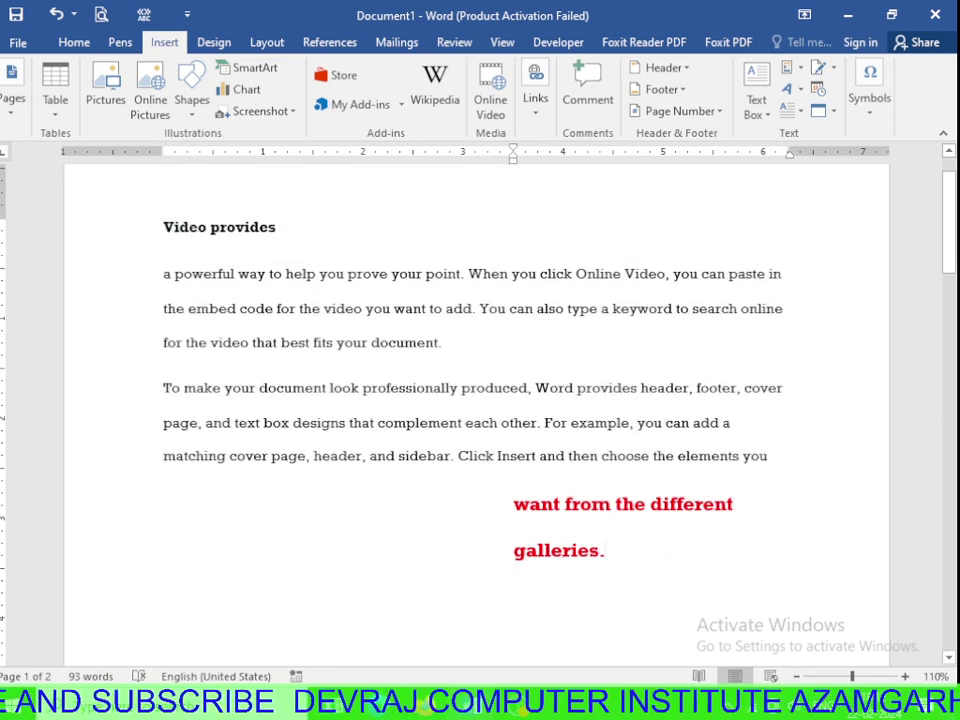
# Start a new line below 'galleries.', type 'F3' as a test, then delete it.
pyautogui.press('Return')
pyautogui.write('F3')
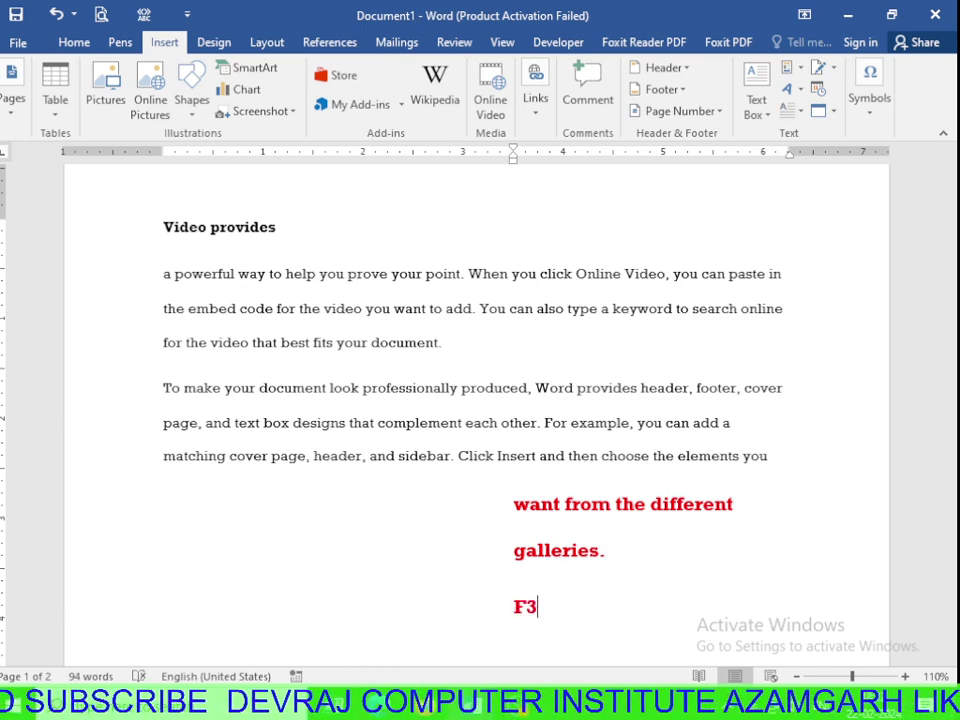
pyautogui.moveTo(557, 604); pyautogui.dragTo(500, 607)
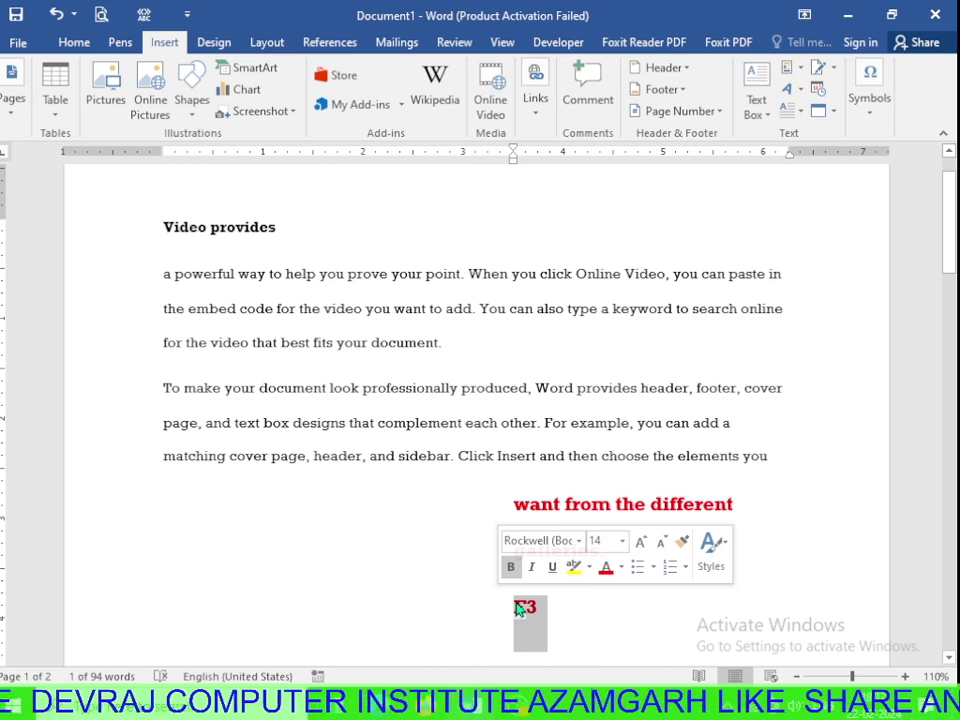
pyautogui.moveTo(544, 608); pyautogui.dragTo(478, 608)
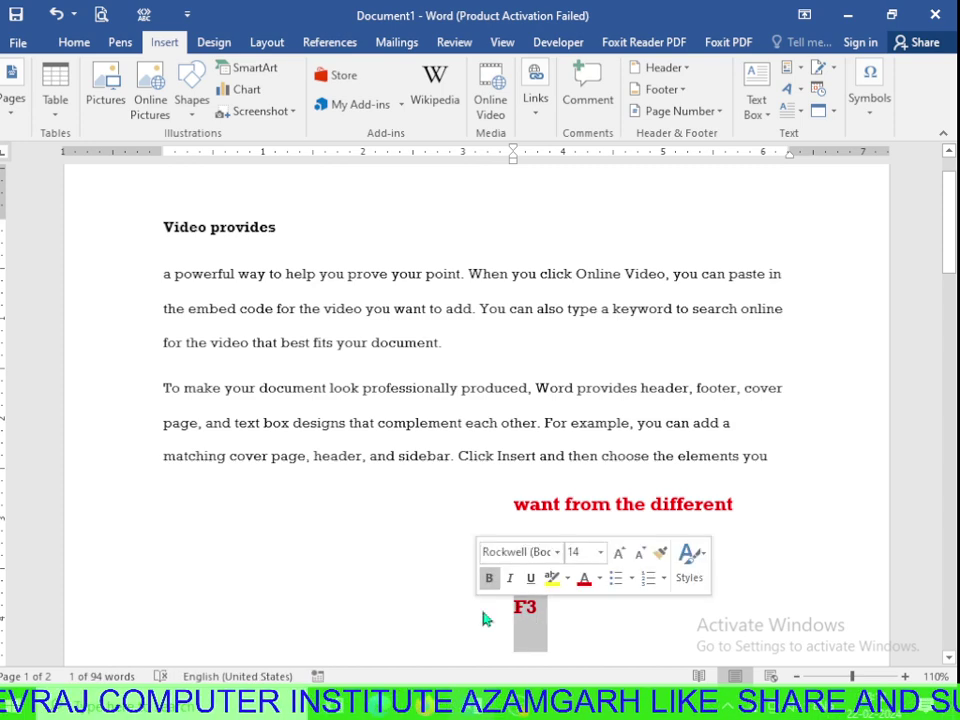
pyautogui.press('Delete')
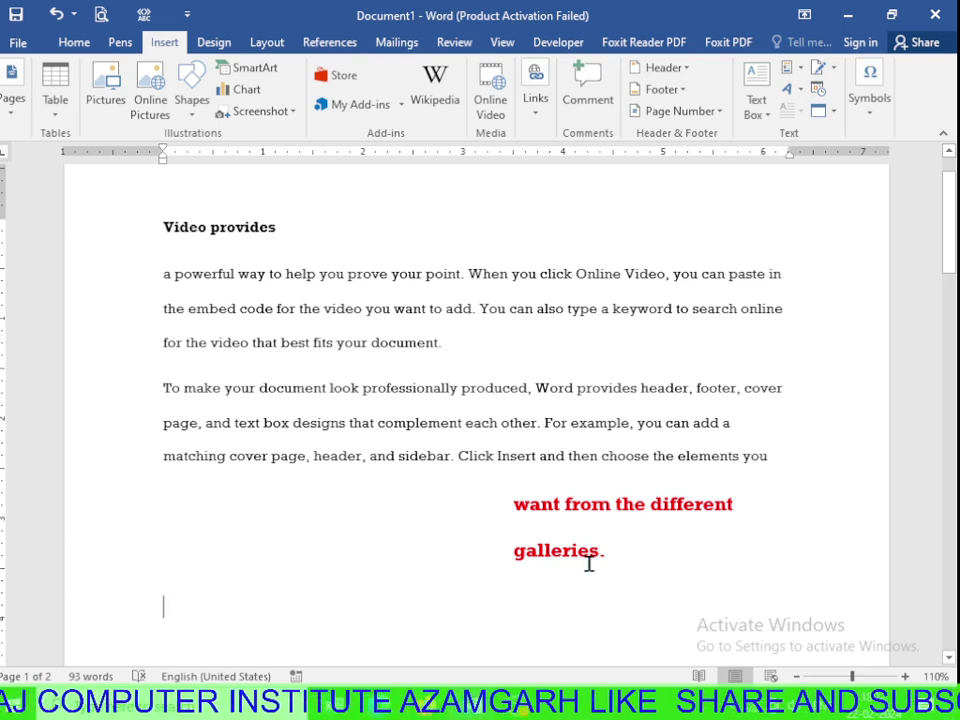
pyautogui.scroll(-3, 589, 563)
# Replace the trial word with 'Devraj computer institute chandeshar azamagrh' starting at the left margin.
pyautogui.write('a')
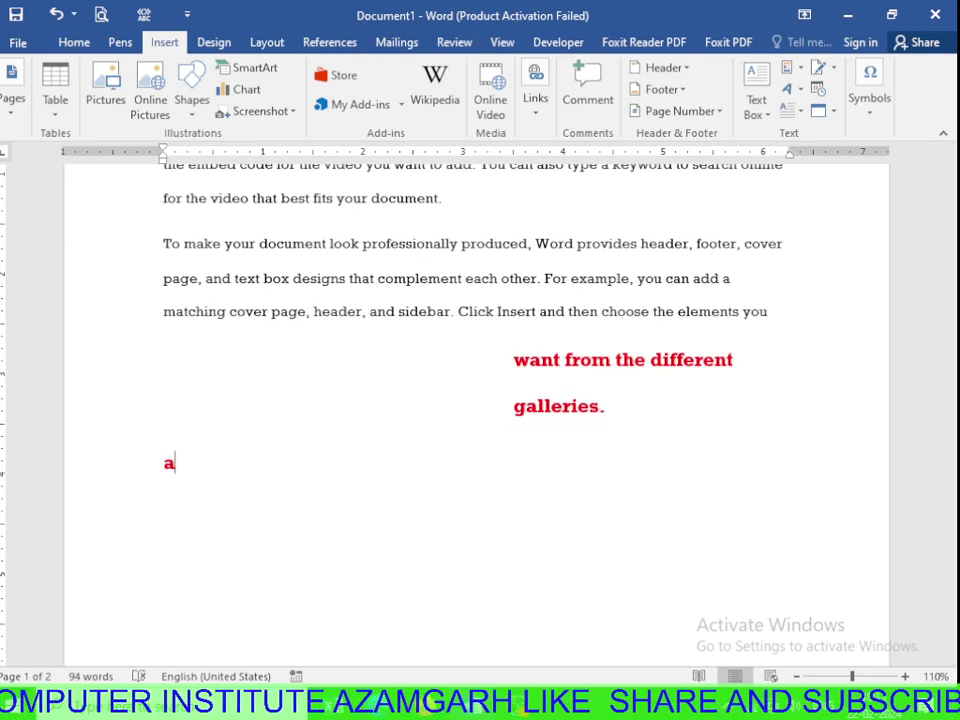
pyautogui.write('hsih')
pyautogui.press('BackSpace')
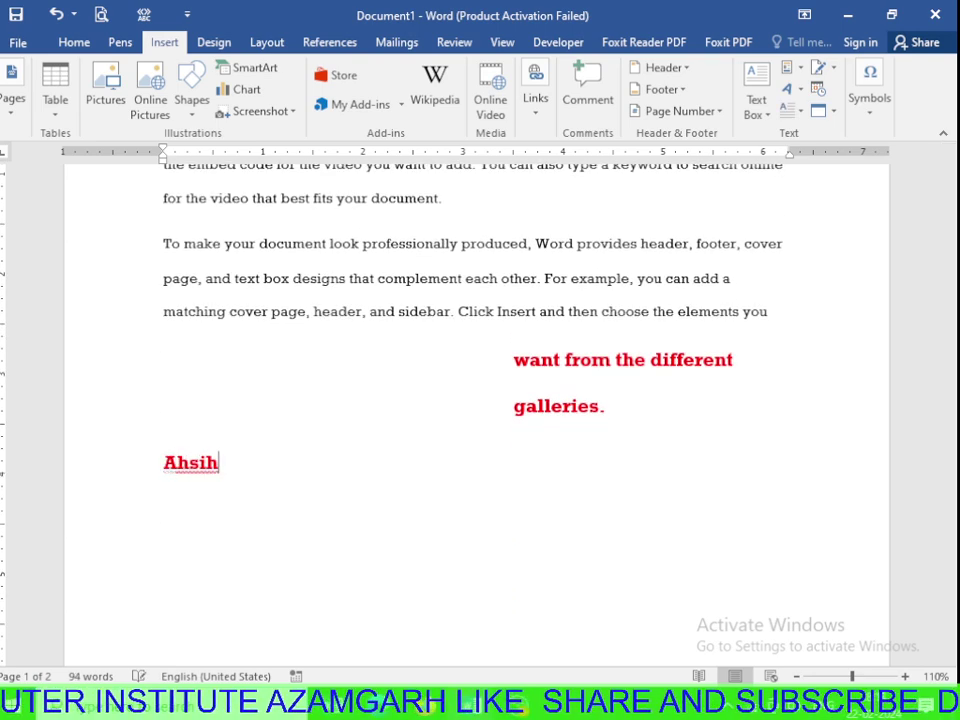
pyautogui.press('BackSpace')
pyautogui.press('BackSpace')
pyautogui.press('BackSpace')
pyautogui.press('BackSpace')
pyautogui.press('BackSpace')
pyautogui.press('BackSpace')
pyautogui.press('Return')
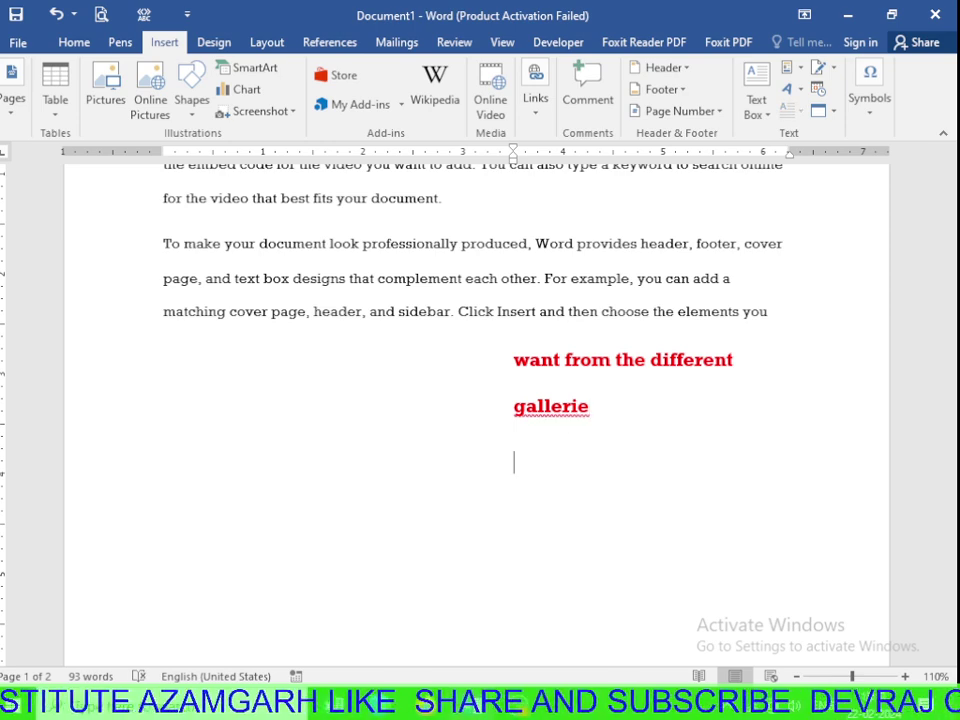
pyautogui.write('s')
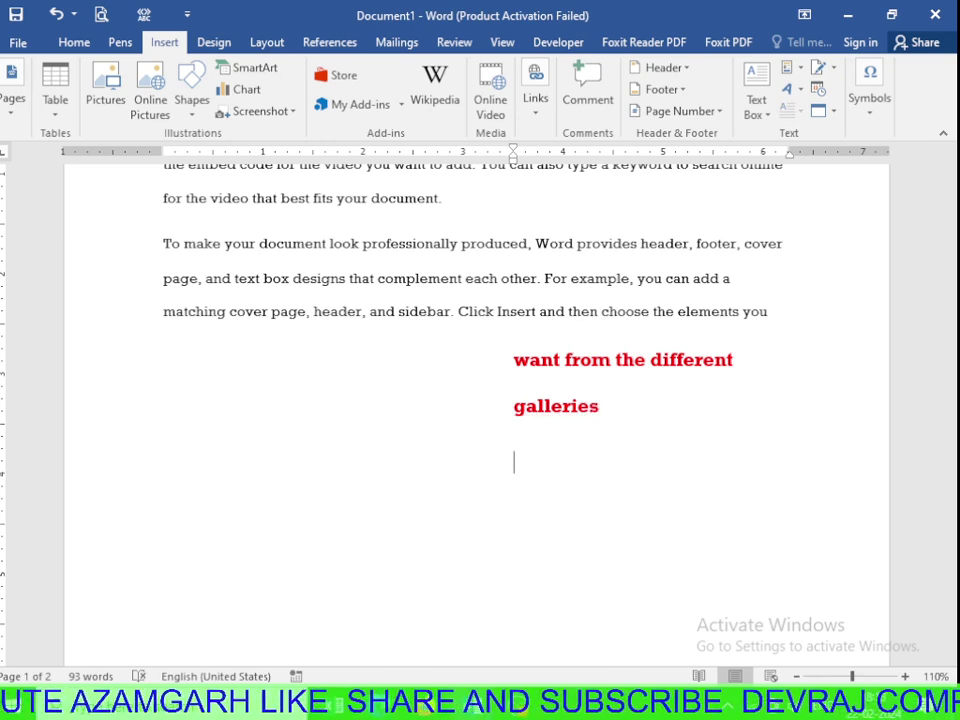
pyautogui.press('BackSpace')
pyautogui.write('Devra')
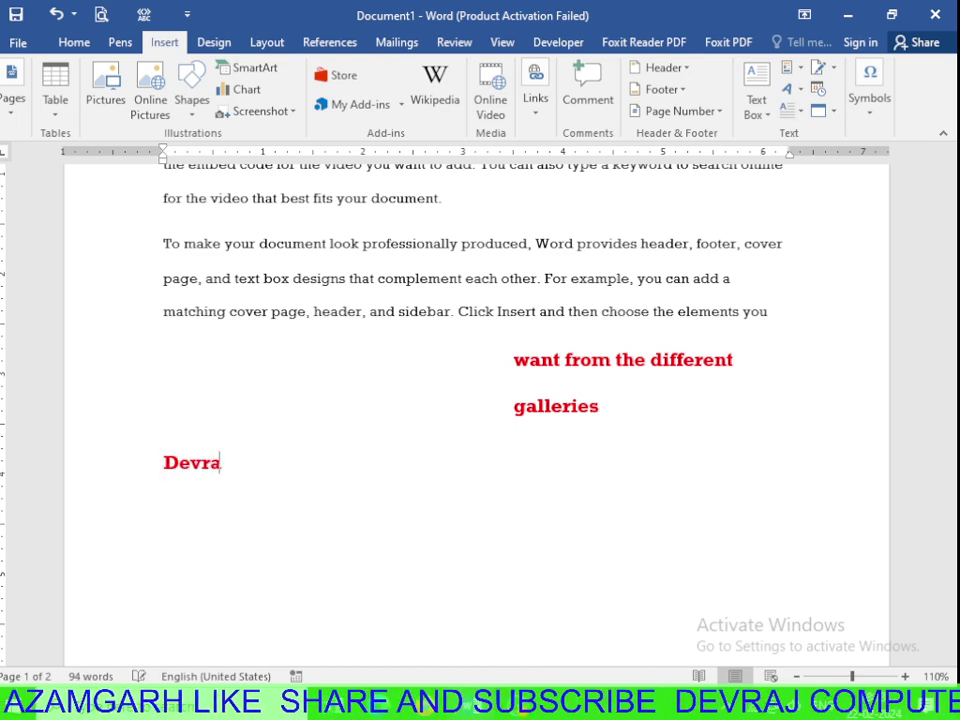
pyautogui.write('j computer ')
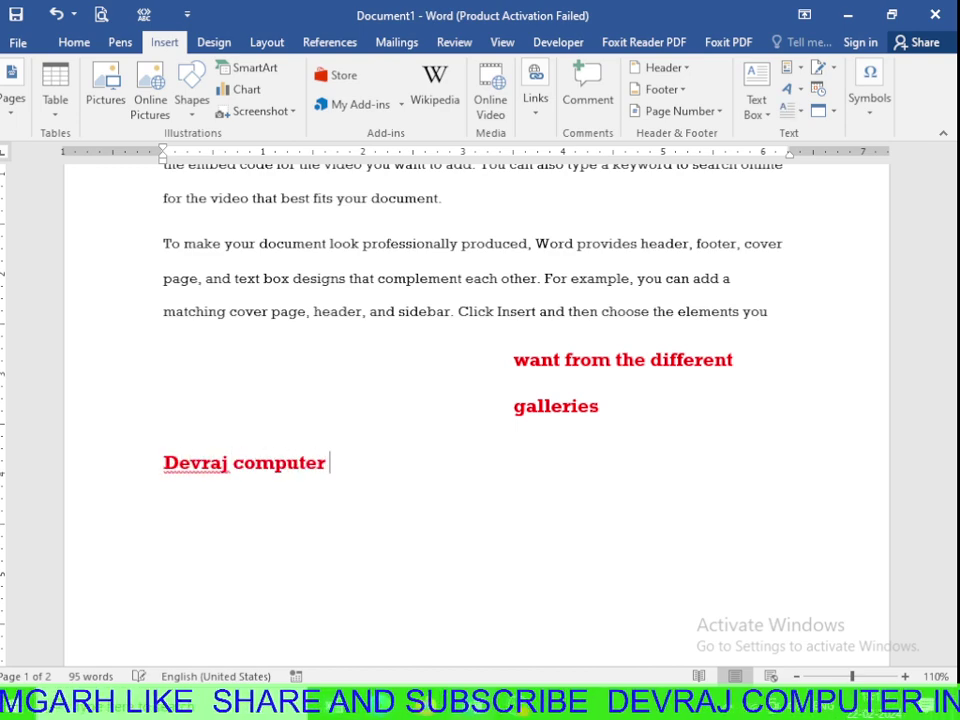
pyautogui.write('inst')
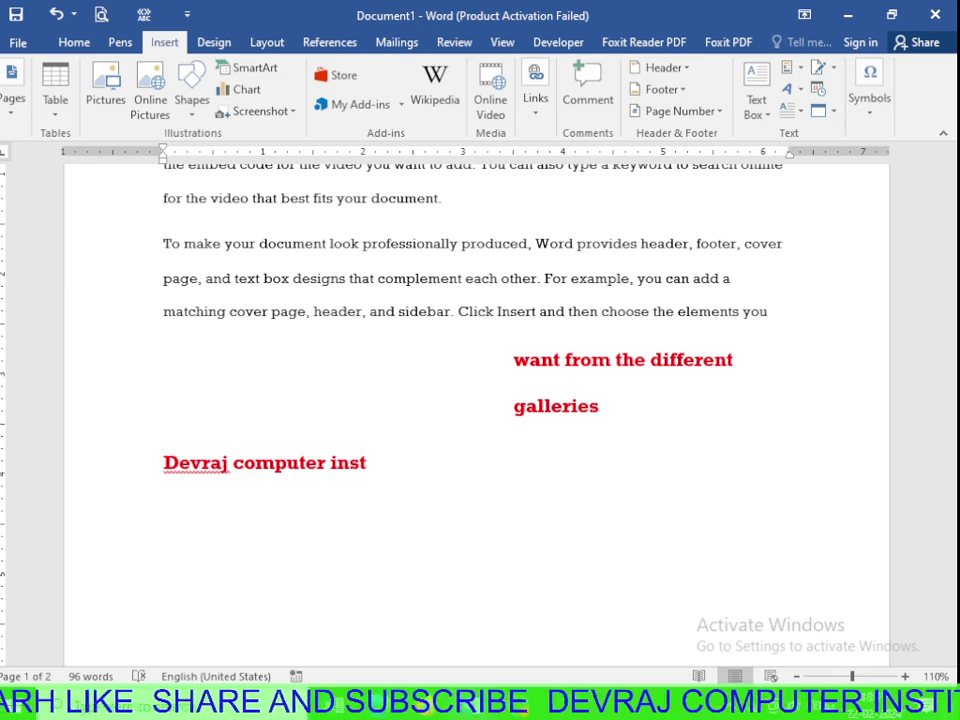
pyautogui.write('itute c')
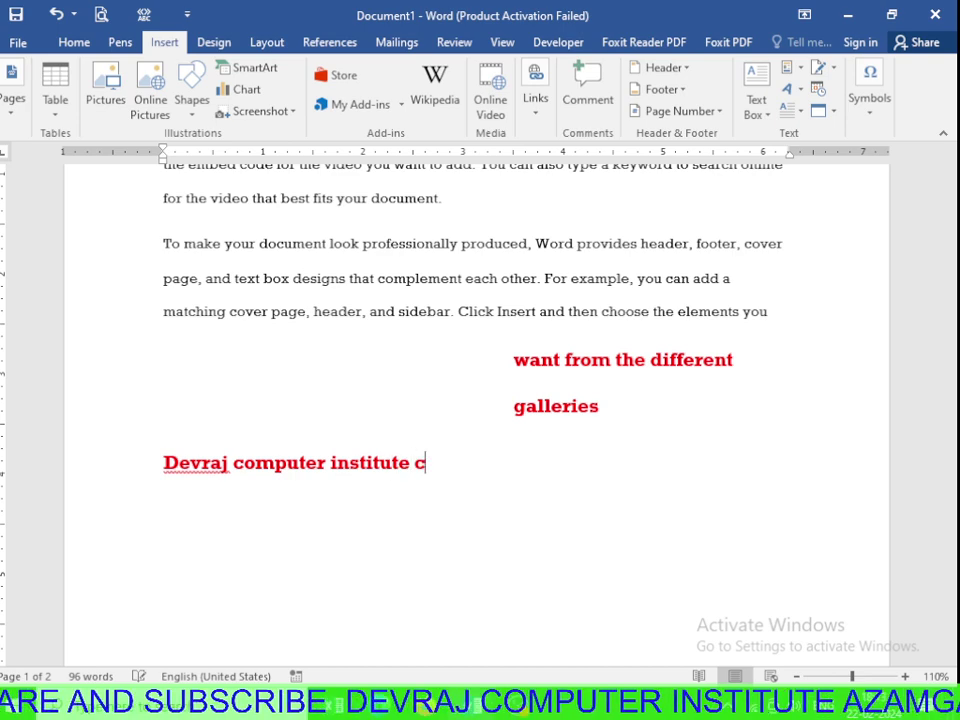
pyautogui.write('handeshar ')
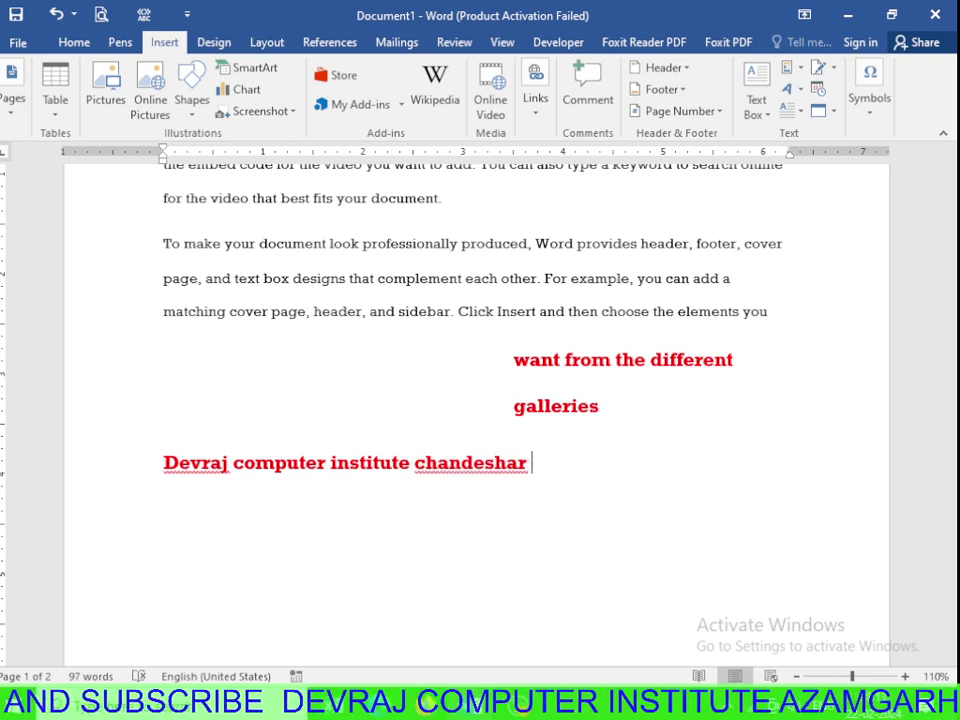
pyautogui.write('azamagrh')
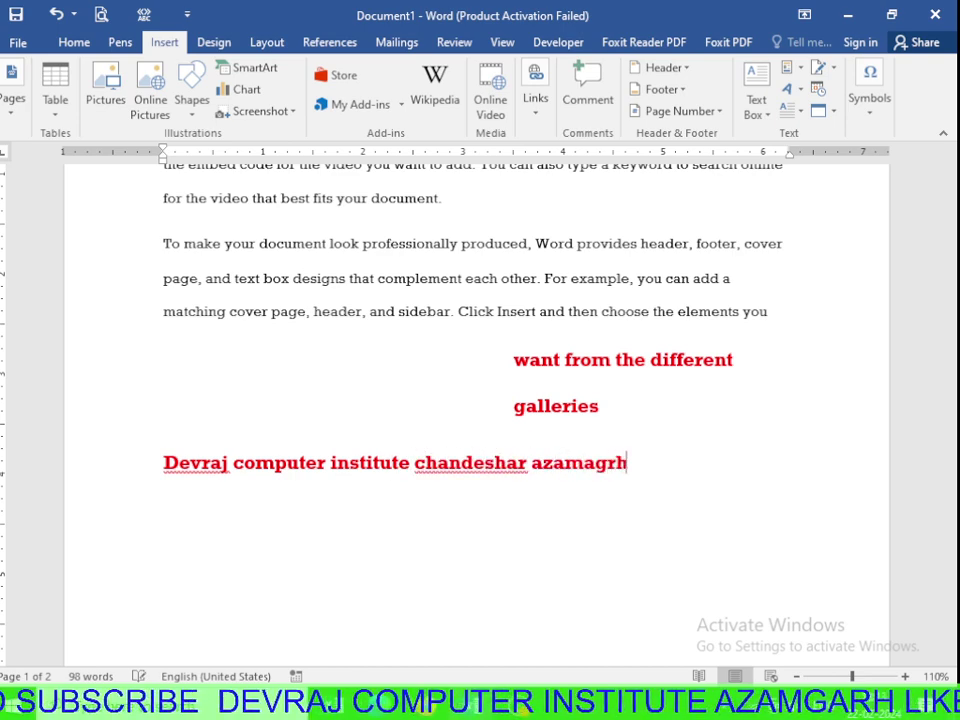
# Select the whole red Devraj computer institute line.
pyautogui.moveTo(630, 463); pyautogui.dragTo(167, 463)
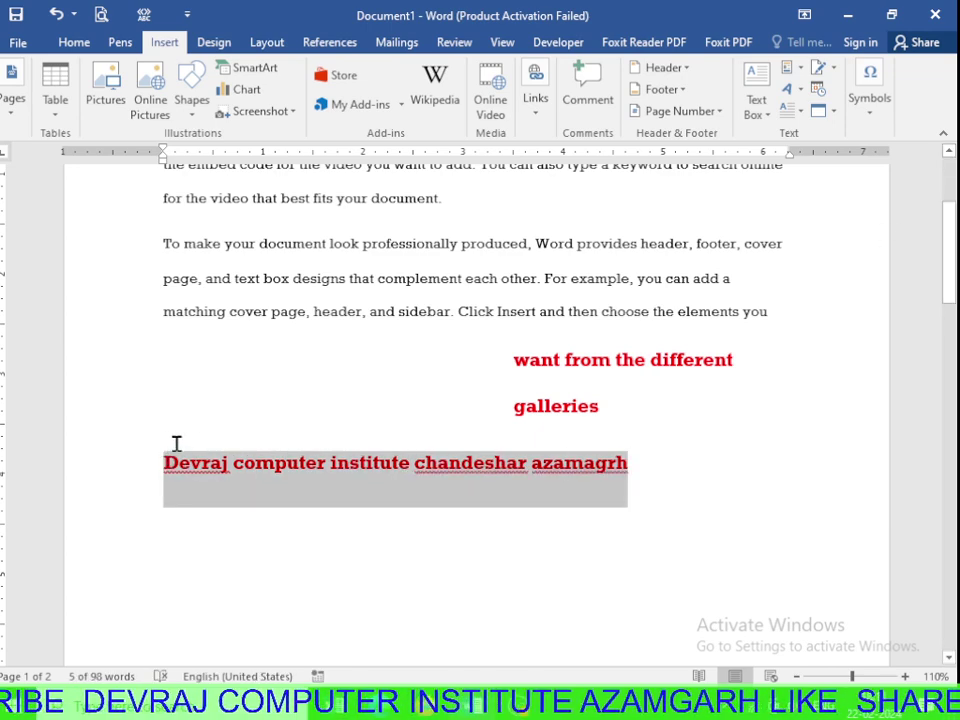
pyautogui.click(285, 450)
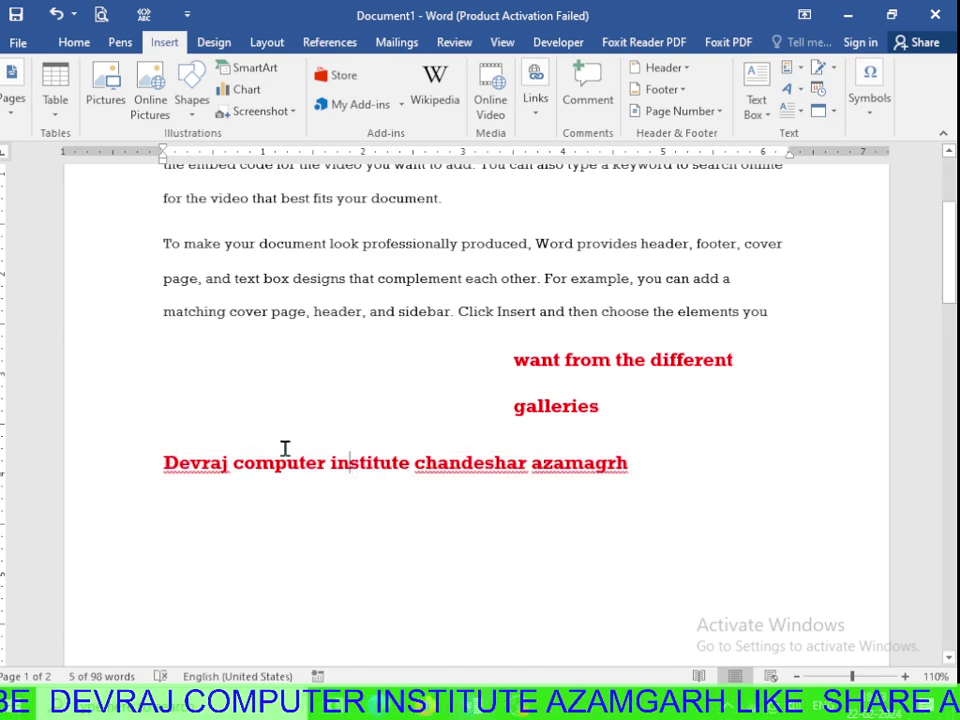
pyautogui.doubleClick(172, 462)
pyautogui.keyDown('shift'); pyautogui.click(618, 463); pyautogui.keyUp('shift')
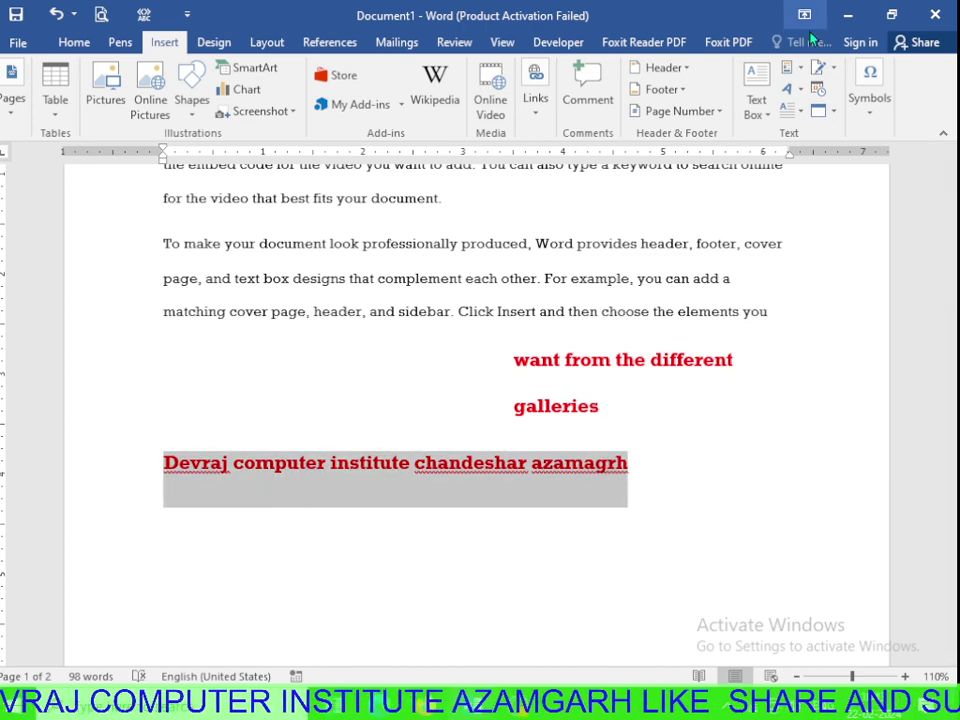
# Save the selected line to the Quick Part Gallery as building block 'bb'.
pyautogui.click(800, 70)
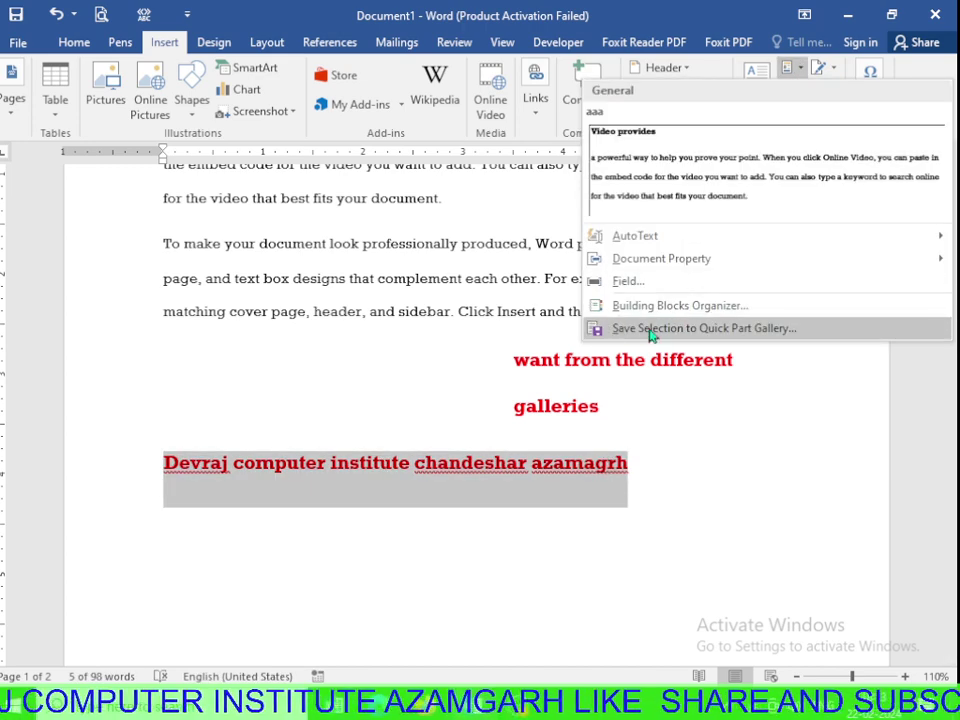
pyautogui.click(708, 337)
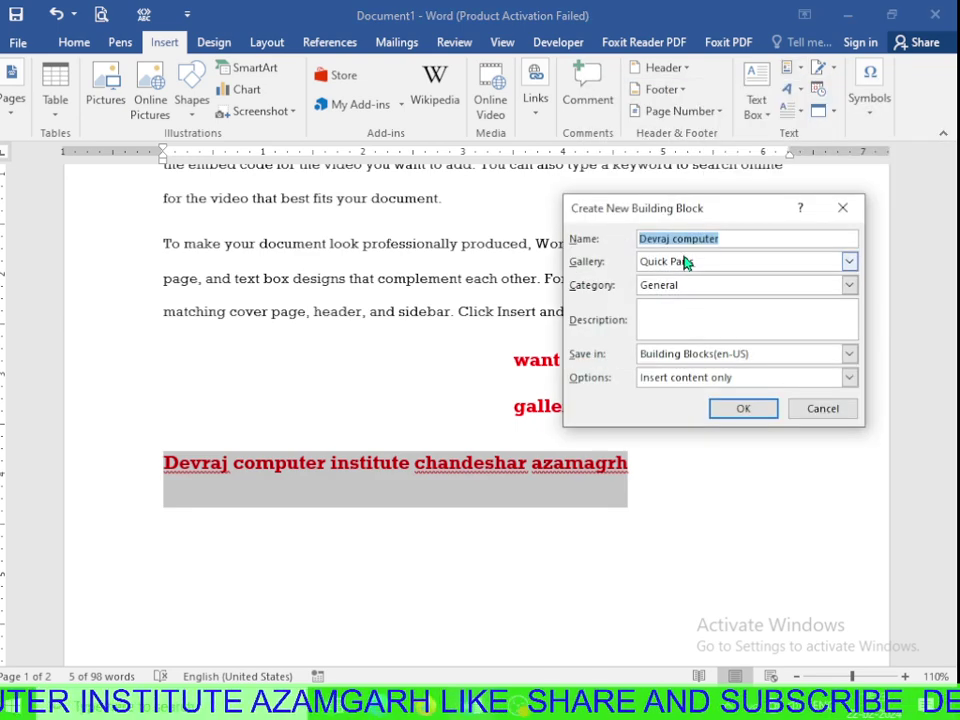
pyautogui.click(731, 239)
pyautogui.moveTo(731, 239); pyautogui.dragTo(567, 240)
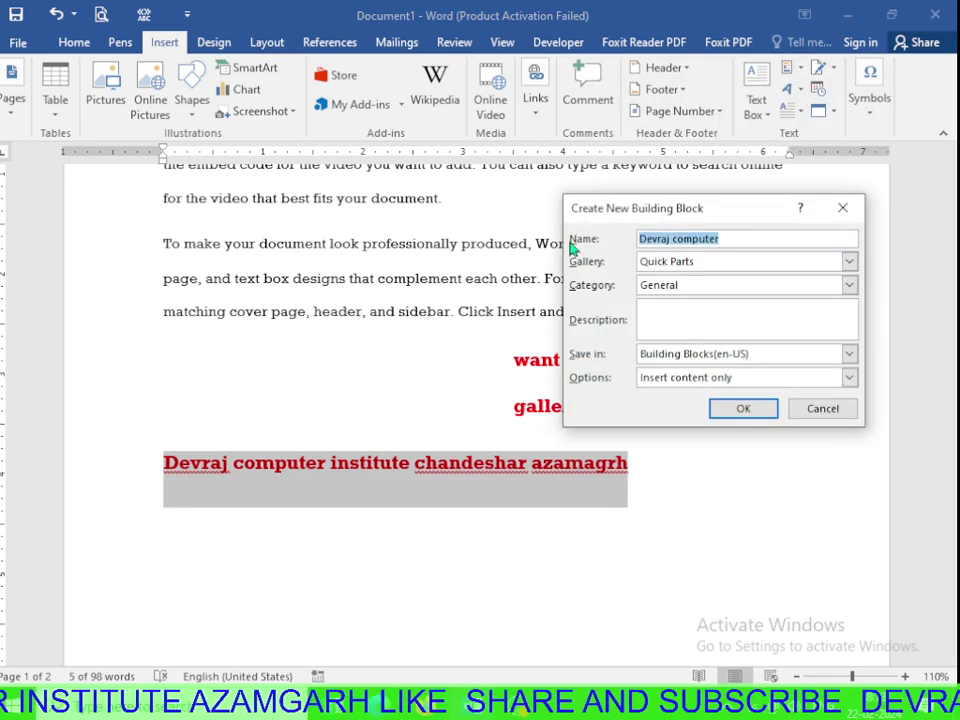
pyautogui.write('bb')
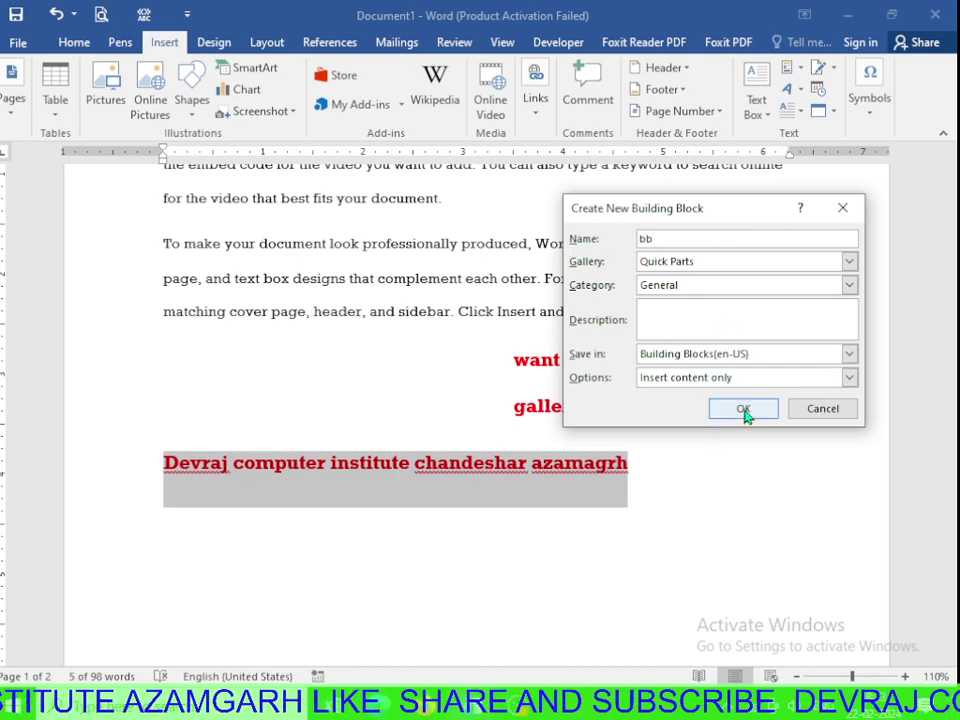
pyautogui.click(744, 410)
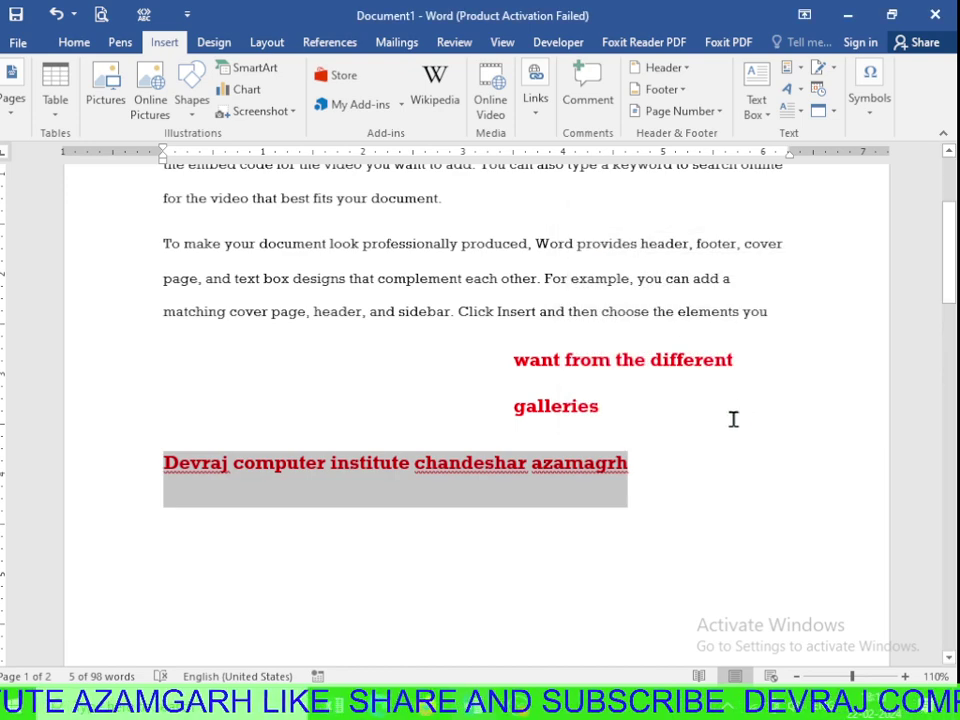
# Delete the red Devraj line and reinsert it from the saved 'bb' Quick Part.
pyautogui.click(652, 482)
pyautogui.moveTo(652, 482)
pyautogui.mouseDown()
pyautogui.moveTo(514, 405)
pyautogui.moveTo(28, 471)
pyautogui.mouseUp()
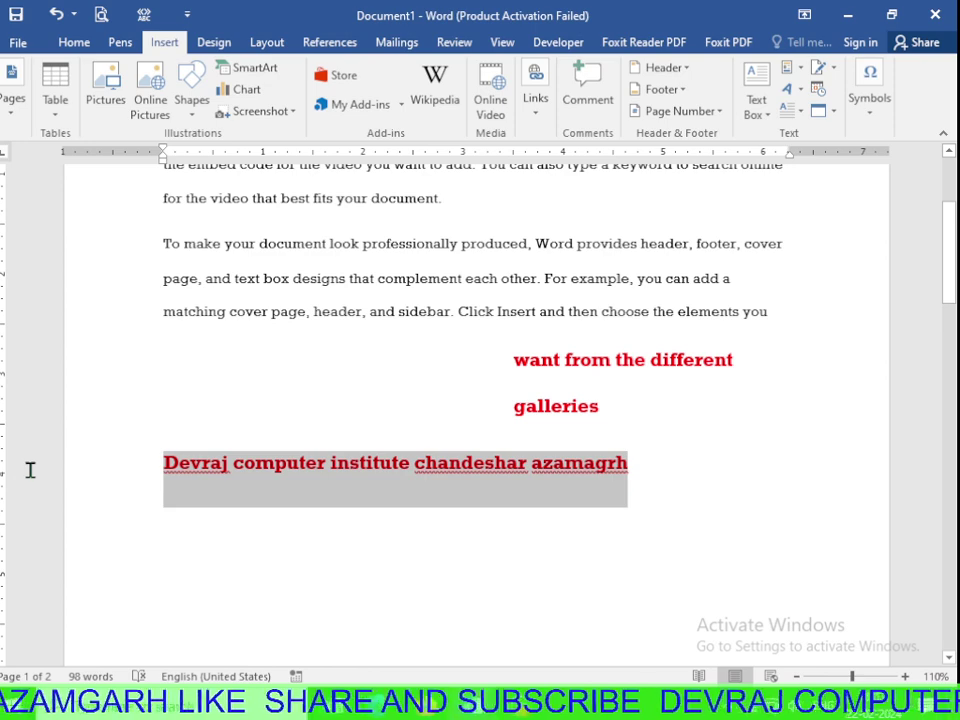
pyautogui.press('Delete')
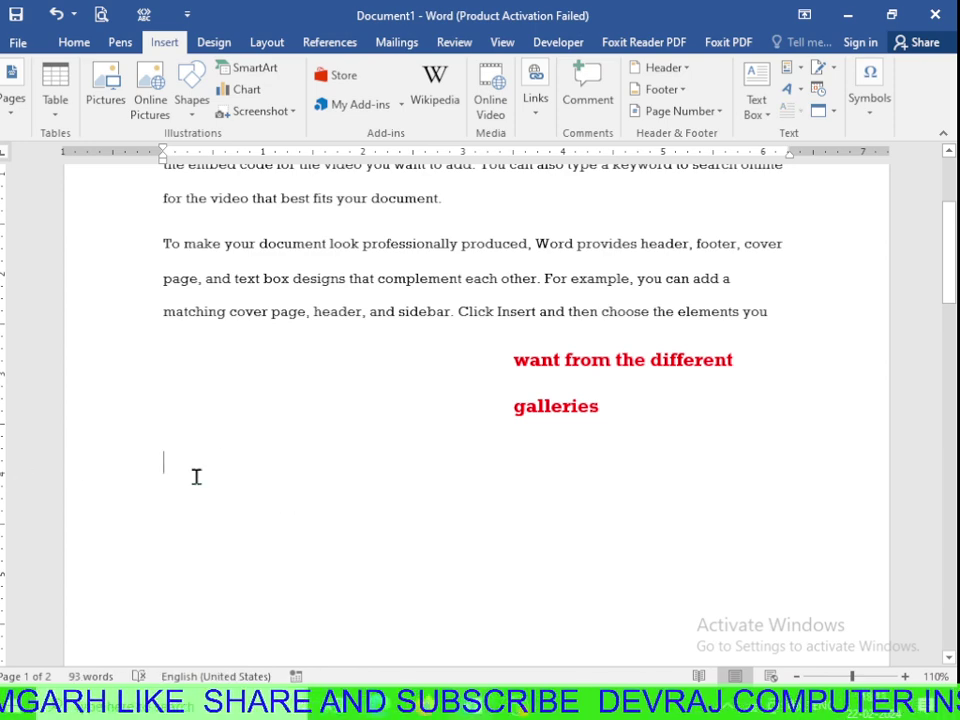
pyautogui.click(800, 70)
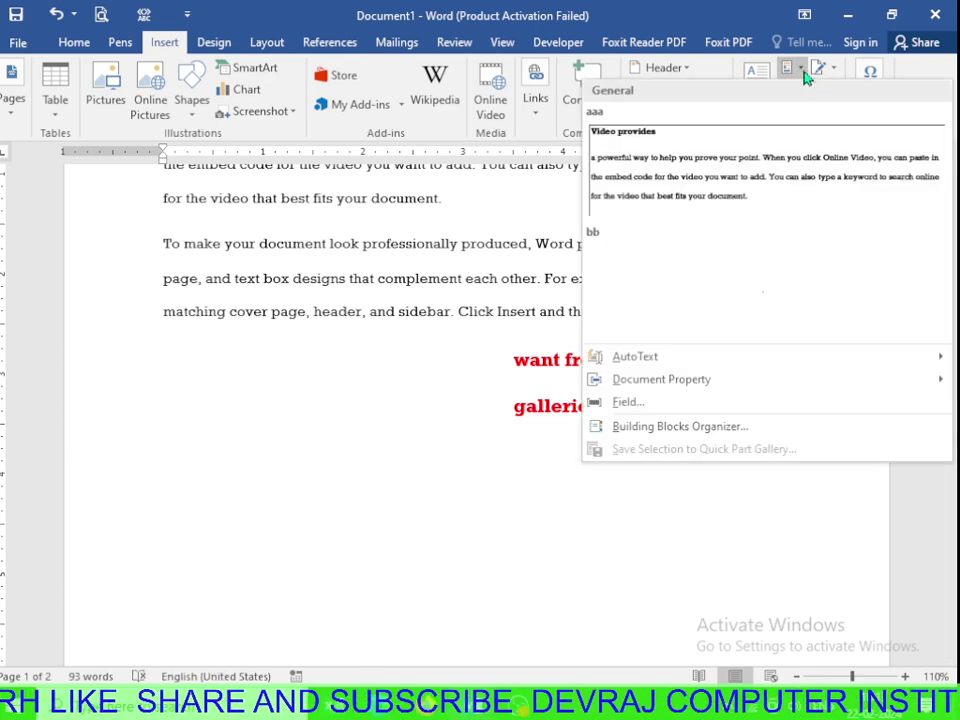
pyautogui.click(636, 255)
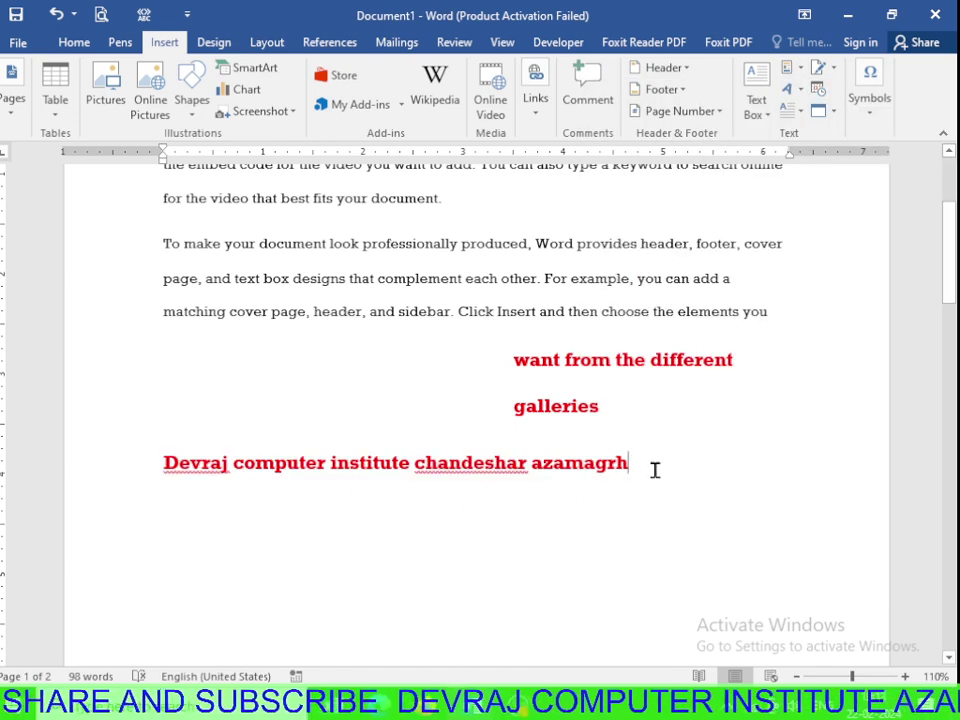
# Delete the reinserted Devraj line so the page ends at 'galleries'.
pyautogui.moveTo(656, 469); pyautogui.dragTo(185, 464)
pyautogui.press('Delete')
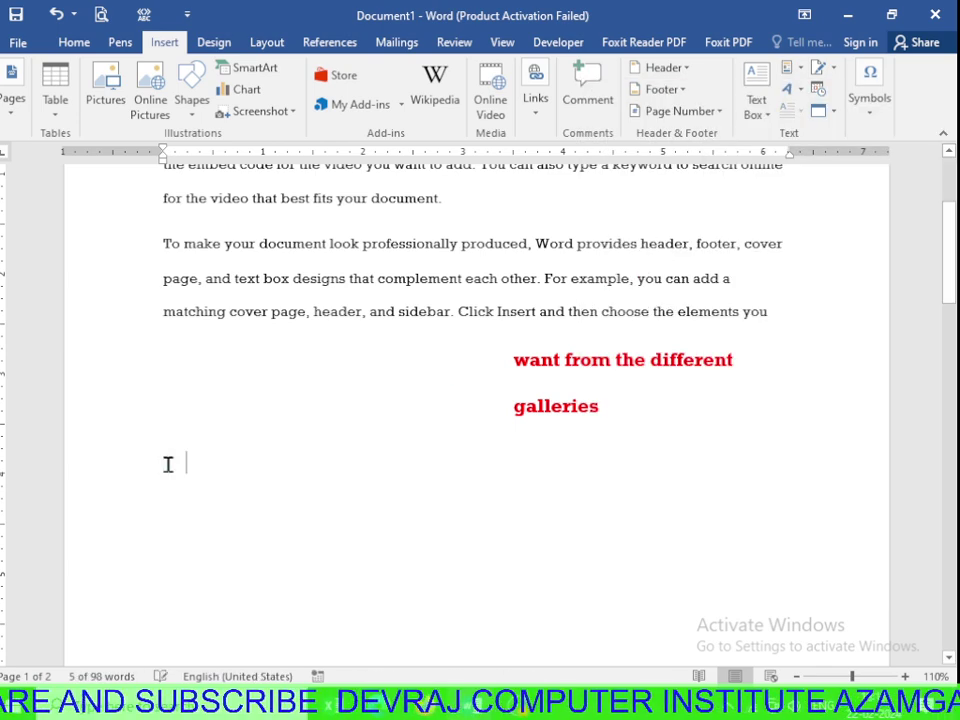
pyautogui.press('BackSpace')
pyautogui.scroll(1, 703, 250)
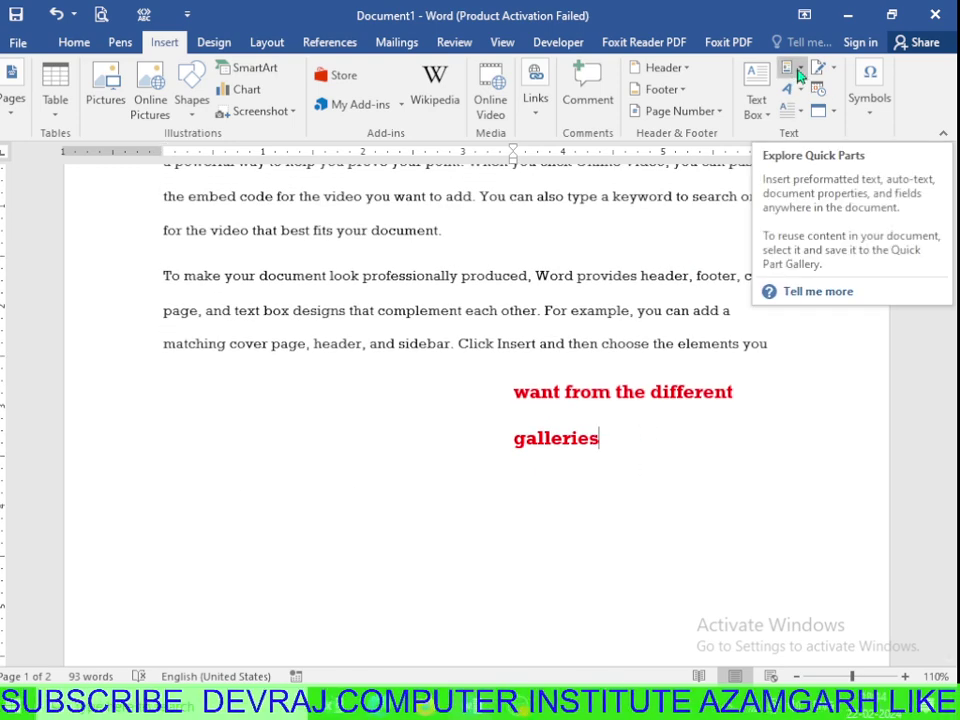
pyautogui.scroll(3, 355, 311)
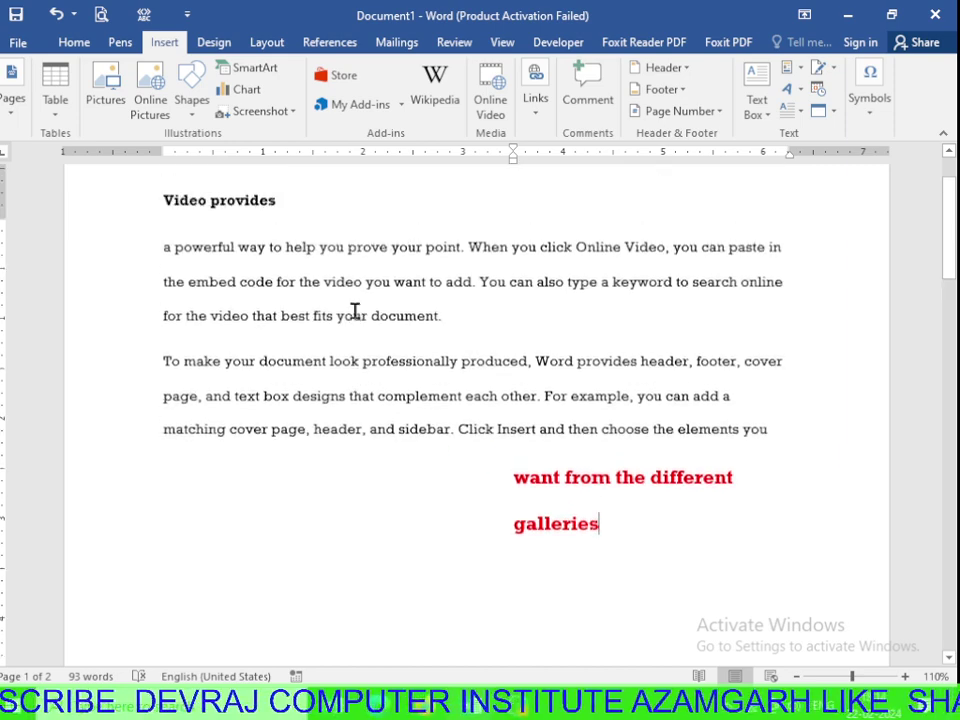
pyautogui.scroll(3, 355, 311)
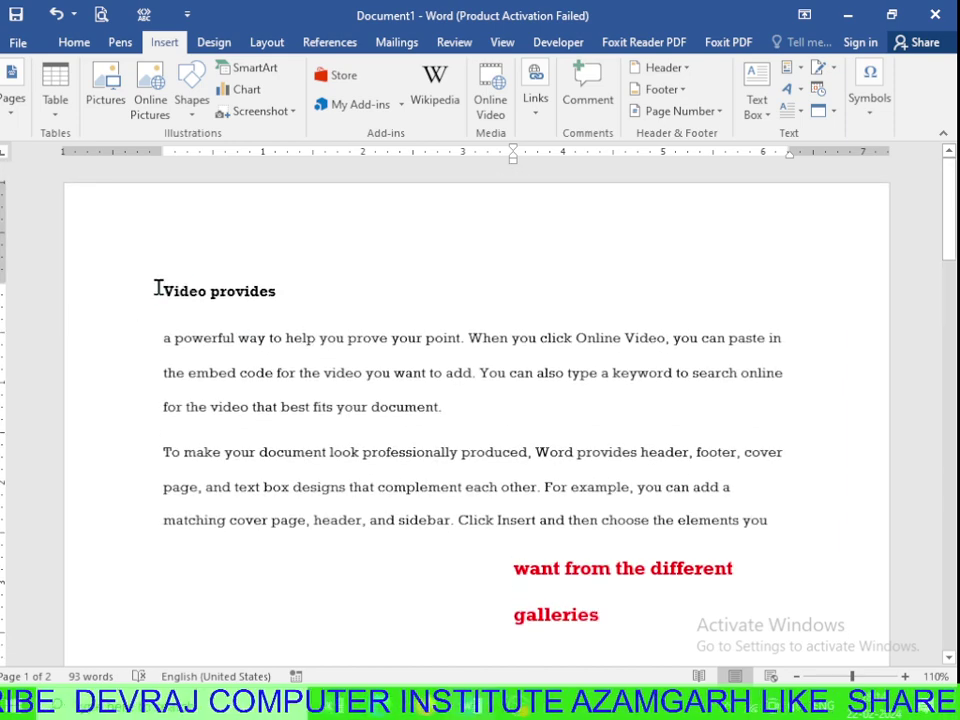
# Select and deselect the text, then show the Quick Parts list with entries aaa and bb.
pyautogui.moveTo(157, 289); pyautogui.dragTo(628, 604)
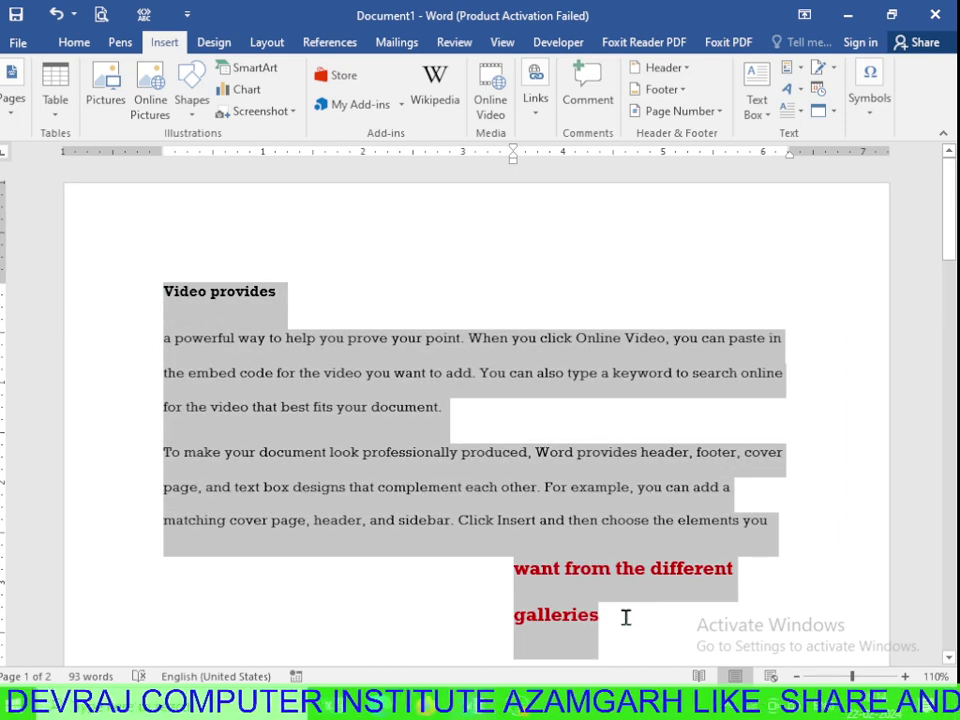
pyautogui.click(617, 626)
pyautogui.click(799, 70)
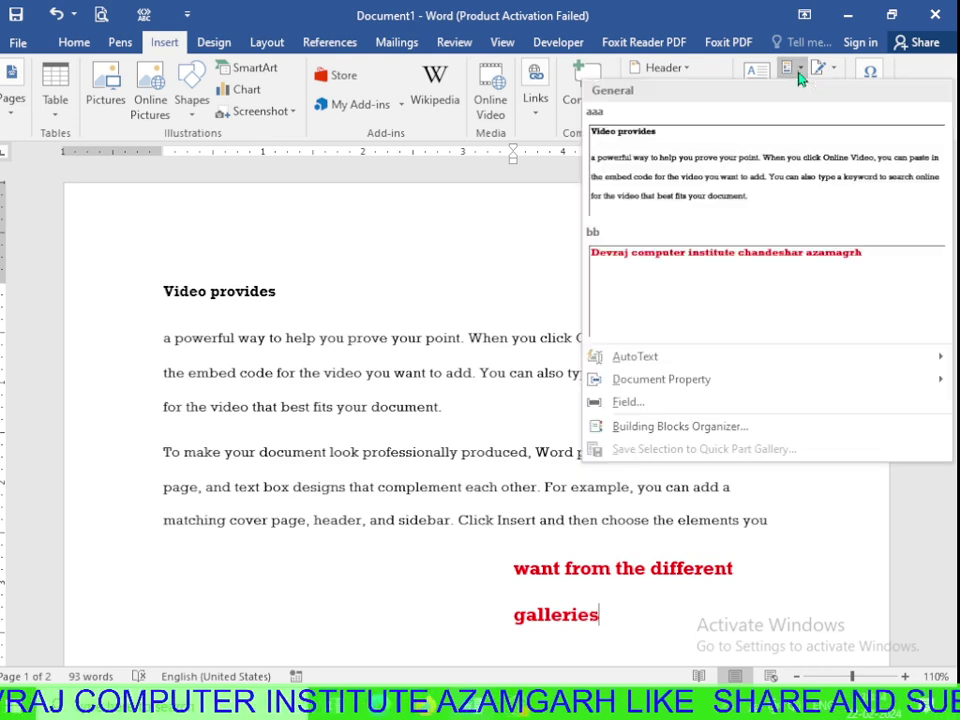
# In the Building Blocks Organizer, delete the 'aaa' entry and confirm with Yes.
pyautogui.click(706, 437)
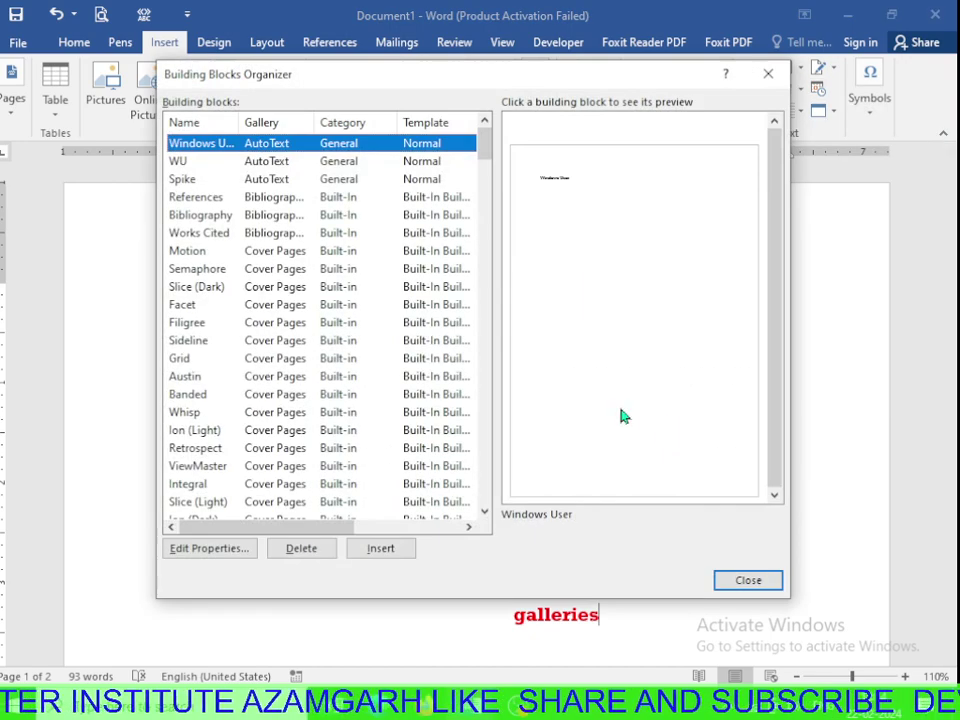
pyautogui.moveTo(485, 146)
pyautogui.mouseDown()
pyautogui.moveTo(475, 518)
pyautogui.moveTo(478, 404)
pyautogui.mouseUp()
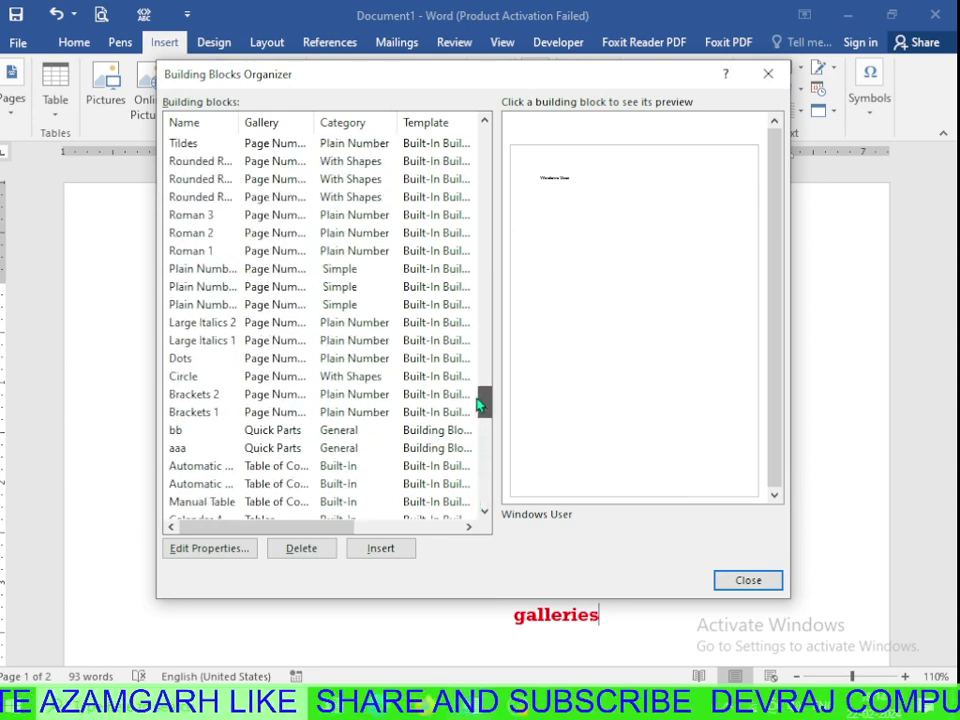
pyautogui.click(172, 448)
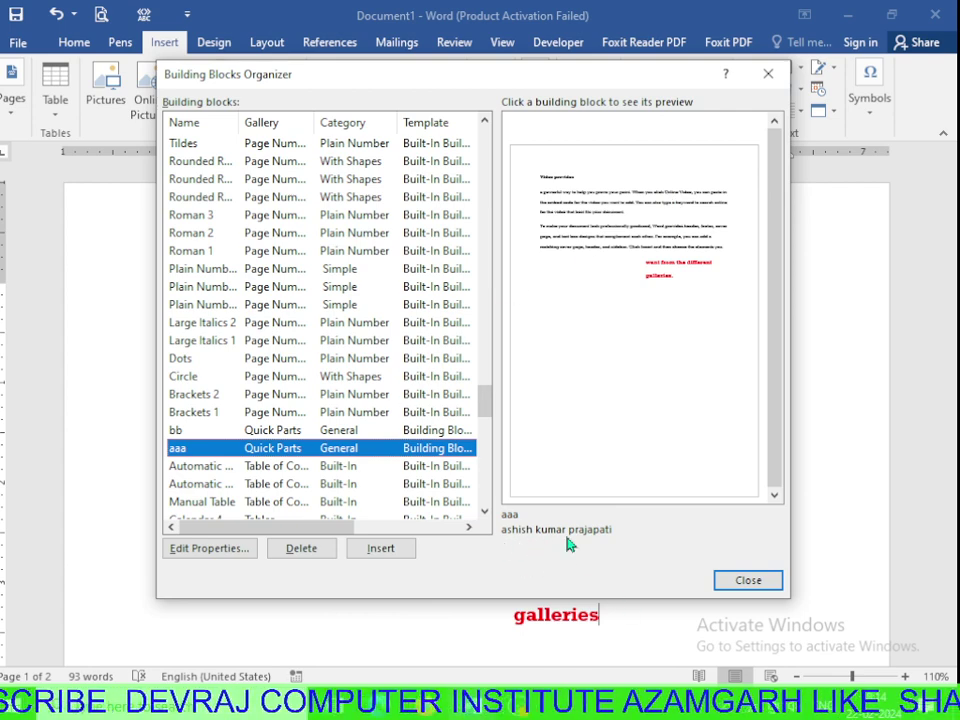
pyautogui.click(298, 550)
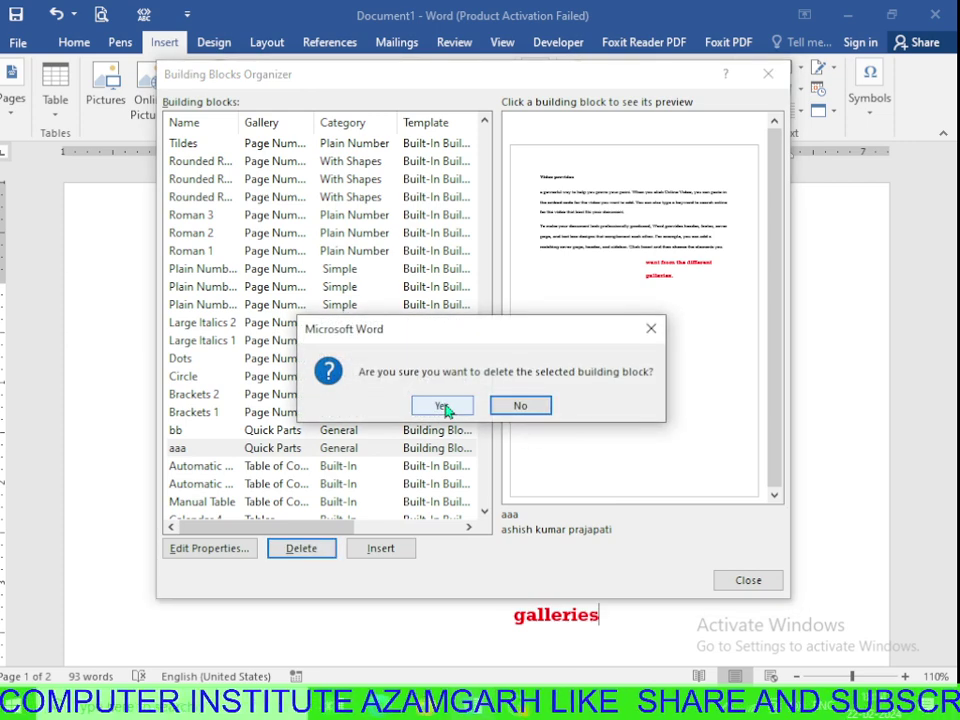
pyautogui.click(443, 406)
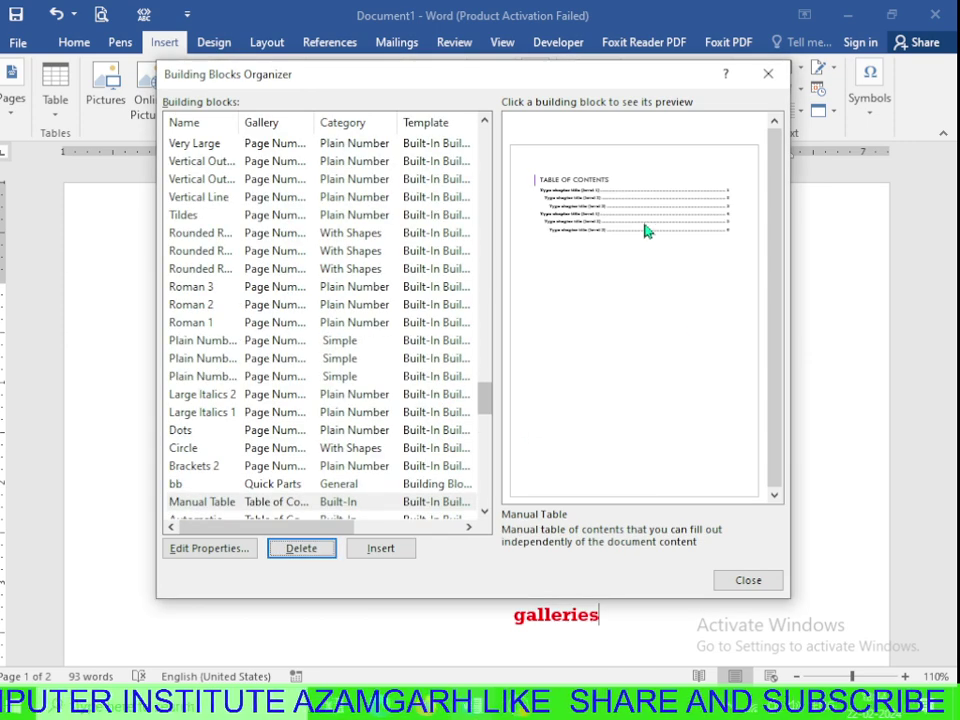
# Close the organizer, then reopen the Building Blocks Organizer and scroll to the custom entries.
pyautogui.click(748, 580)
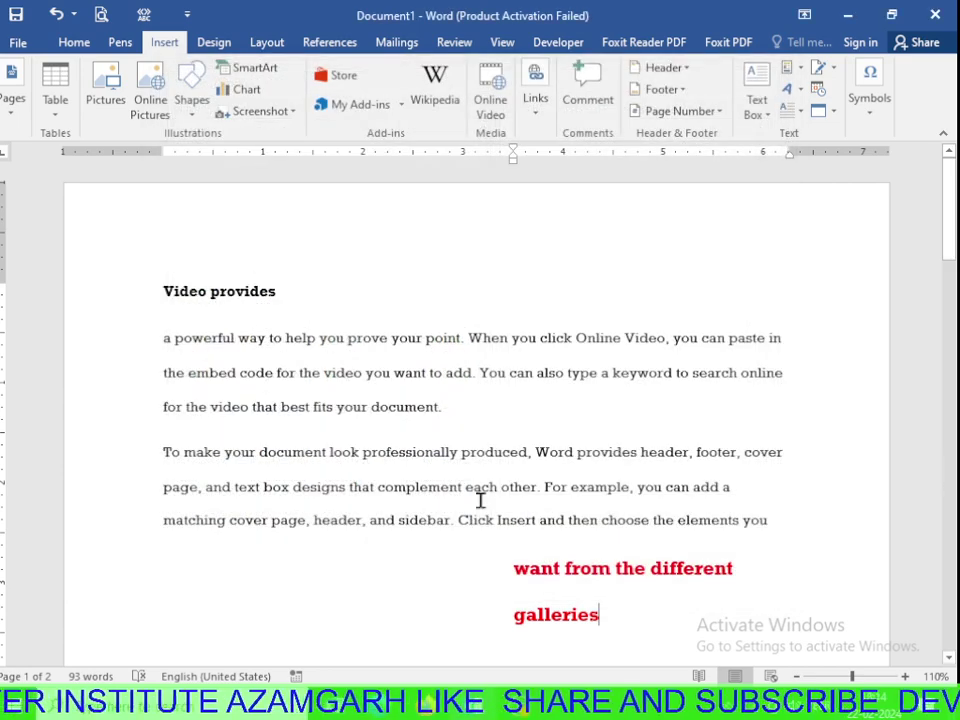
pyautogui.click(800, 72)
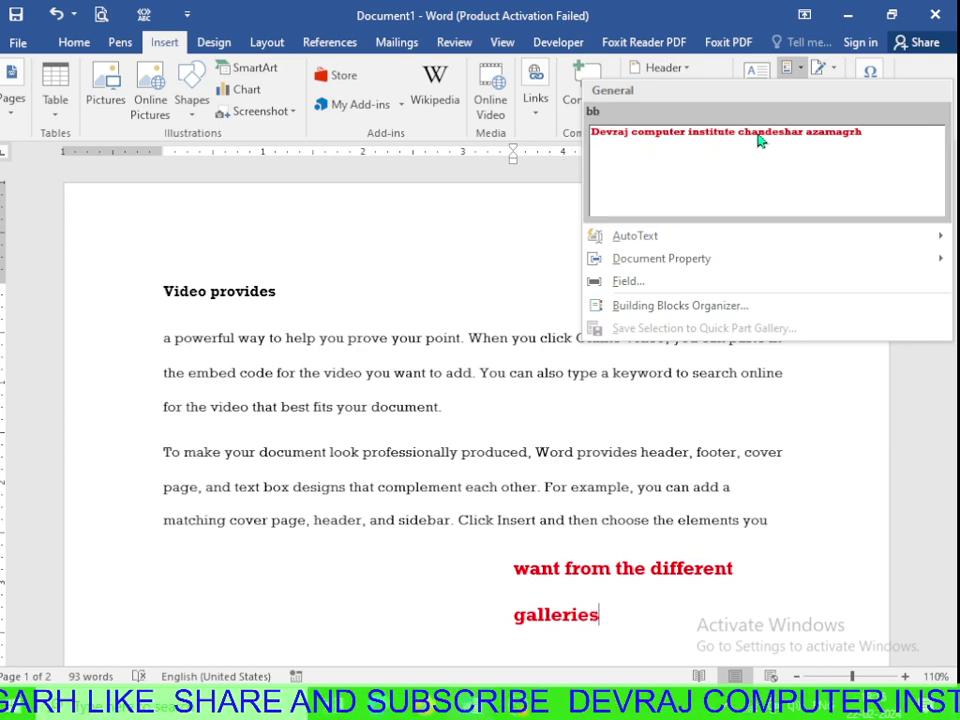
pyautogui.click(657, 308)
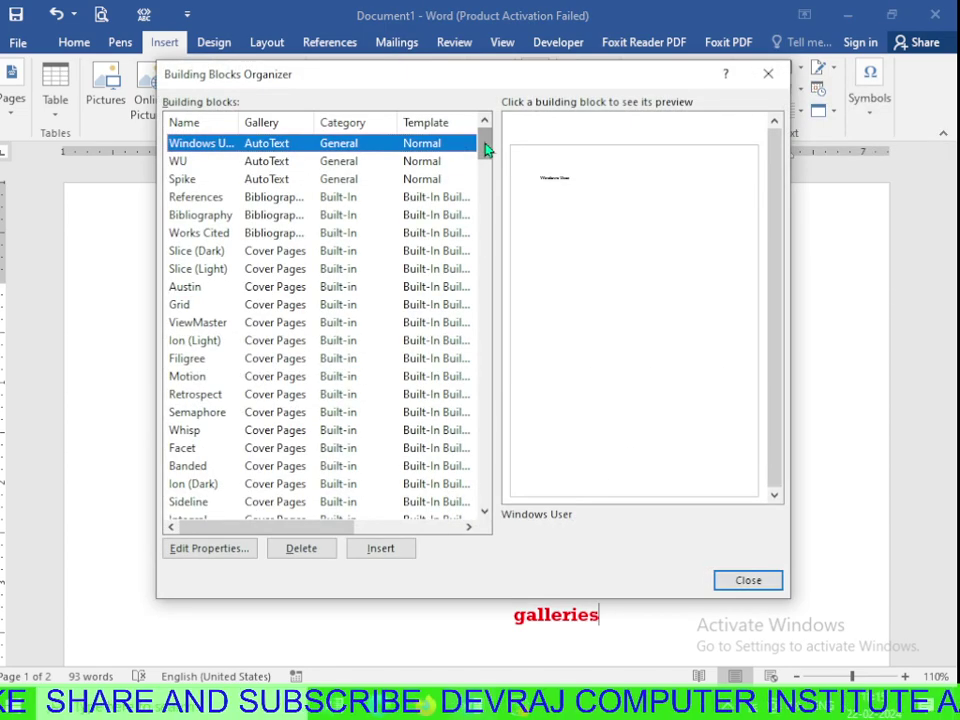
pyautogui.moveTo(486, 150); pyautogui.dragTo(487, 515)
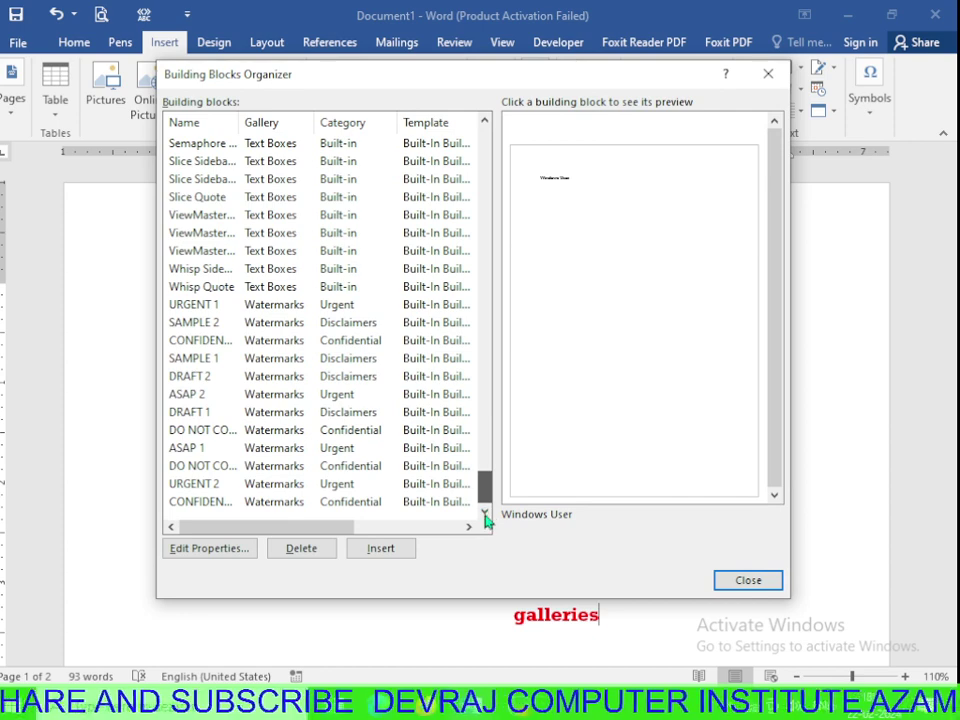
pyautogui.scroll(2, 289, 493)
pyautogui.scroll(1, 268, 396)
pyautogui.scroll(3, 268, 400)
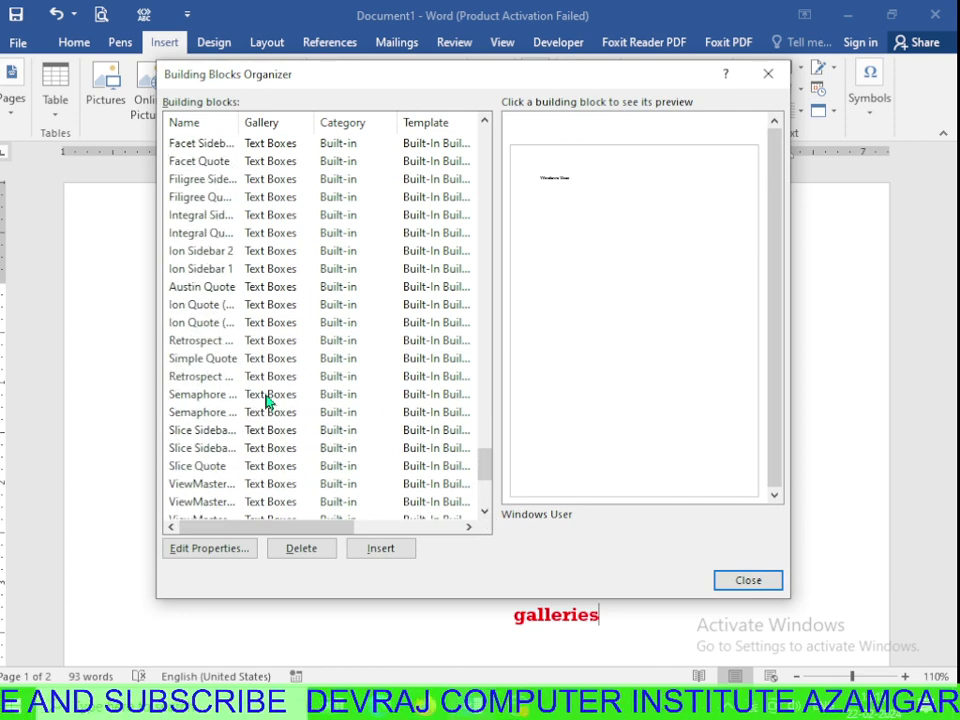
pyautogui.scroll(2, 267, 399)
pyautogui.scroll(4, 267, 399)
pyautogui.scroll(3, 267, 399)
pyautogui.scroll(3, 267, 399)
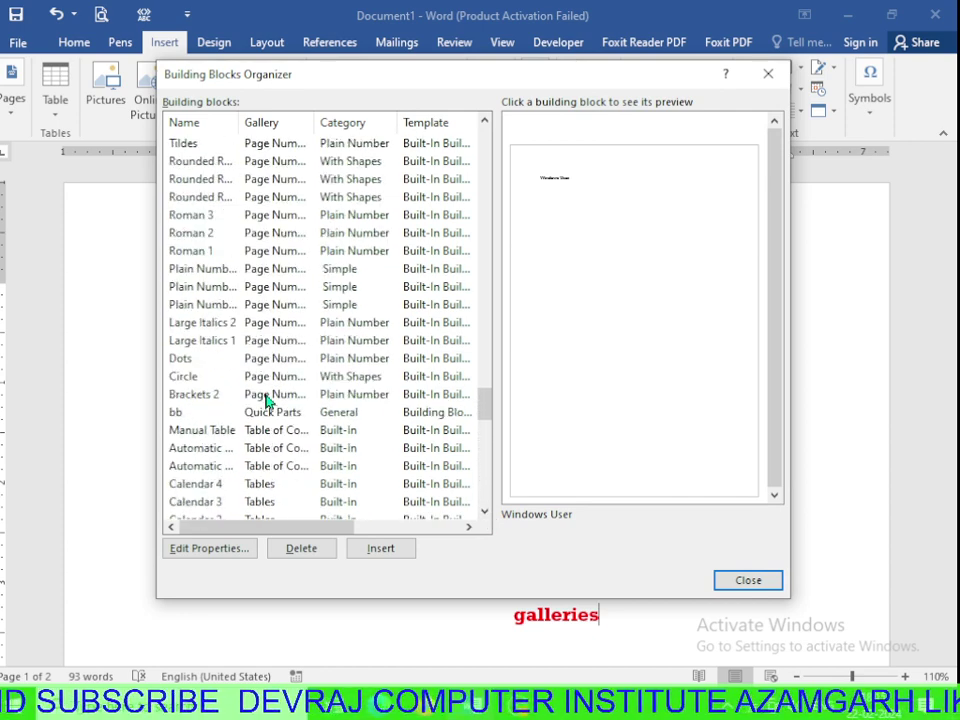
# Delete the 'bb' entry, confirm with Yes, and close the organizer.
pyautogui.click(201, 414)
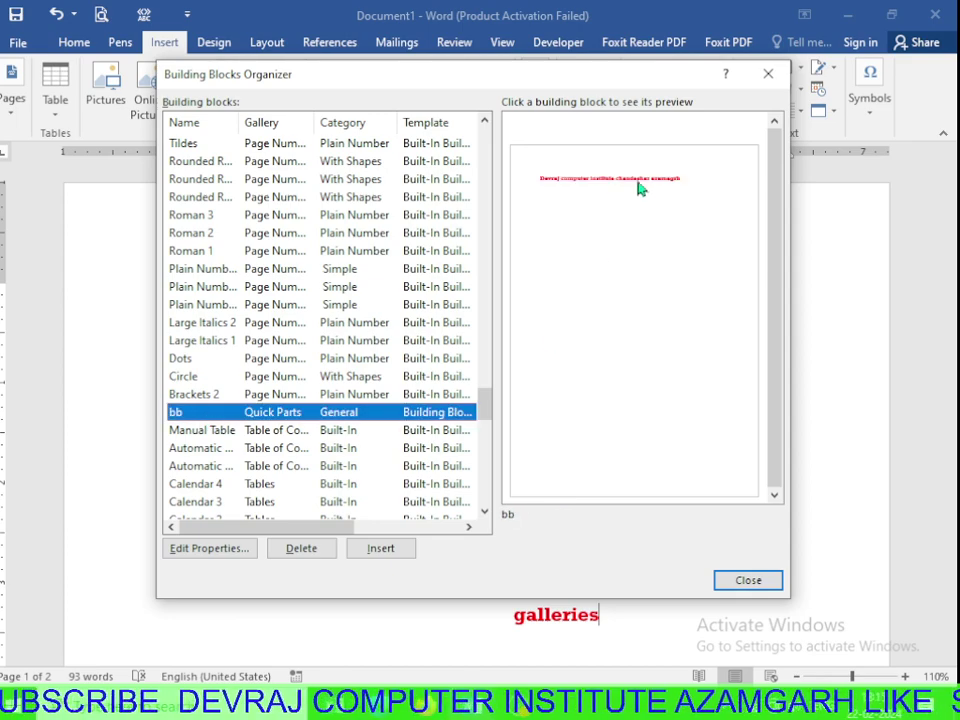
pyautogui.click(302, 550)
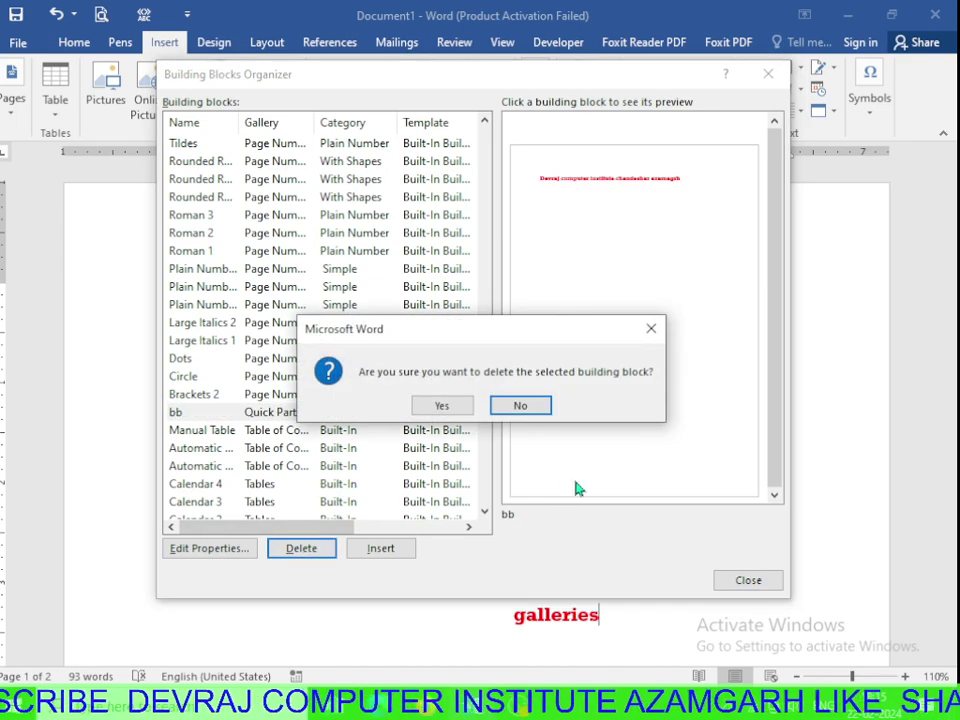
pyautogui.click(441, 405)
pyautogui.click(748, 581)
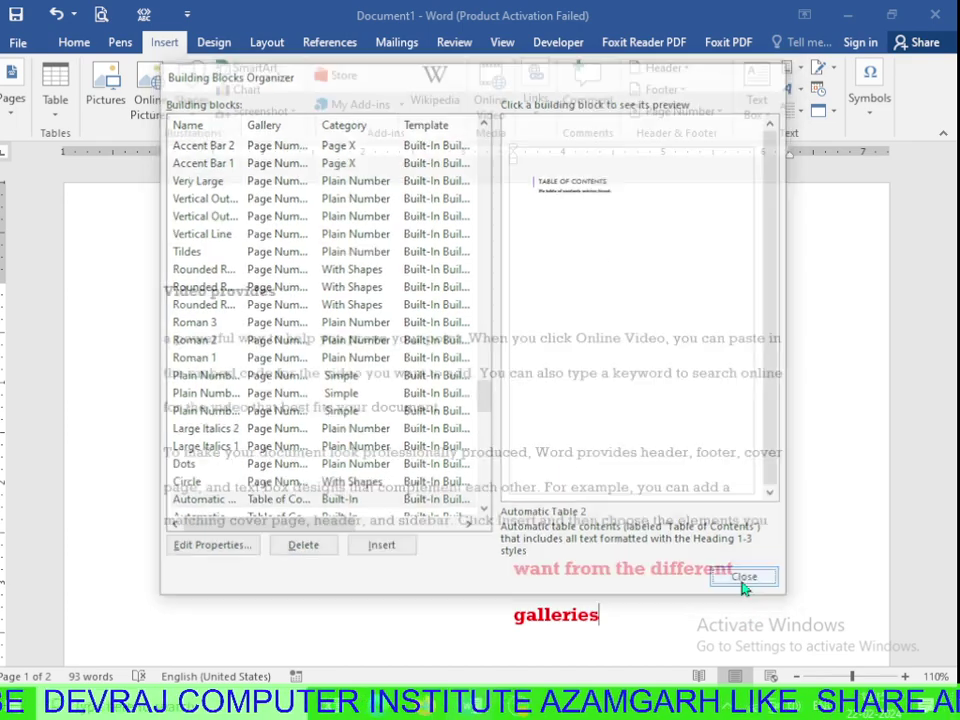
pyautogui.scroll(-1, 630, 567)
pyautogui.keyDown('ctrl'); pyautogui.scroll(-2, 617, 566); pyautogui.keyUp('ctrl')
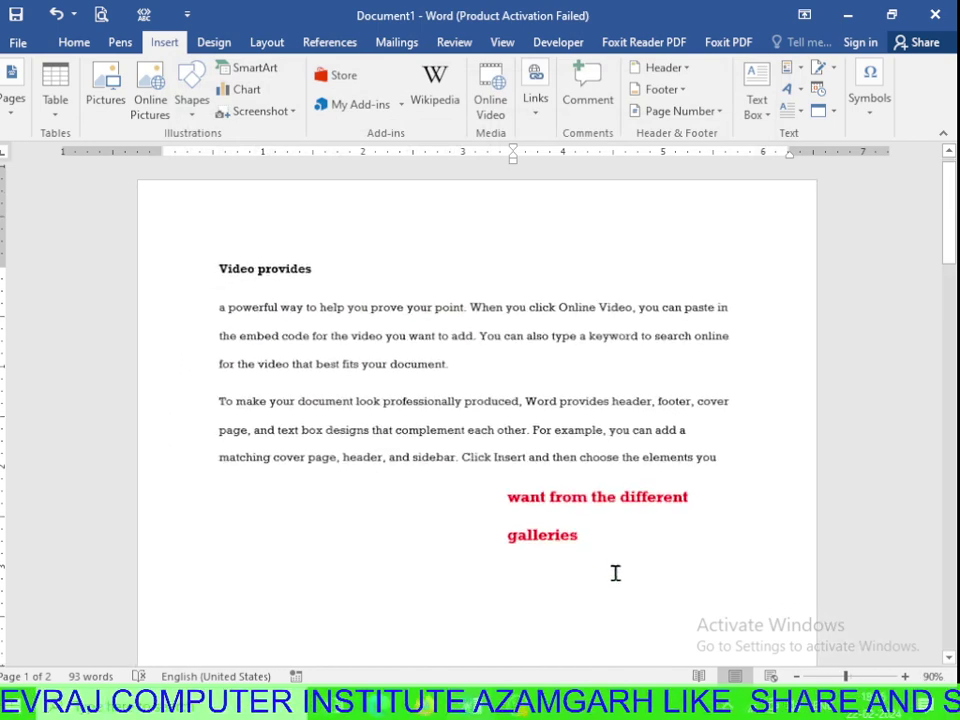
# Add a left-aligned line below 'galleries' holding a person's full name in capitals, and select it.
pyautogui.press('Return')
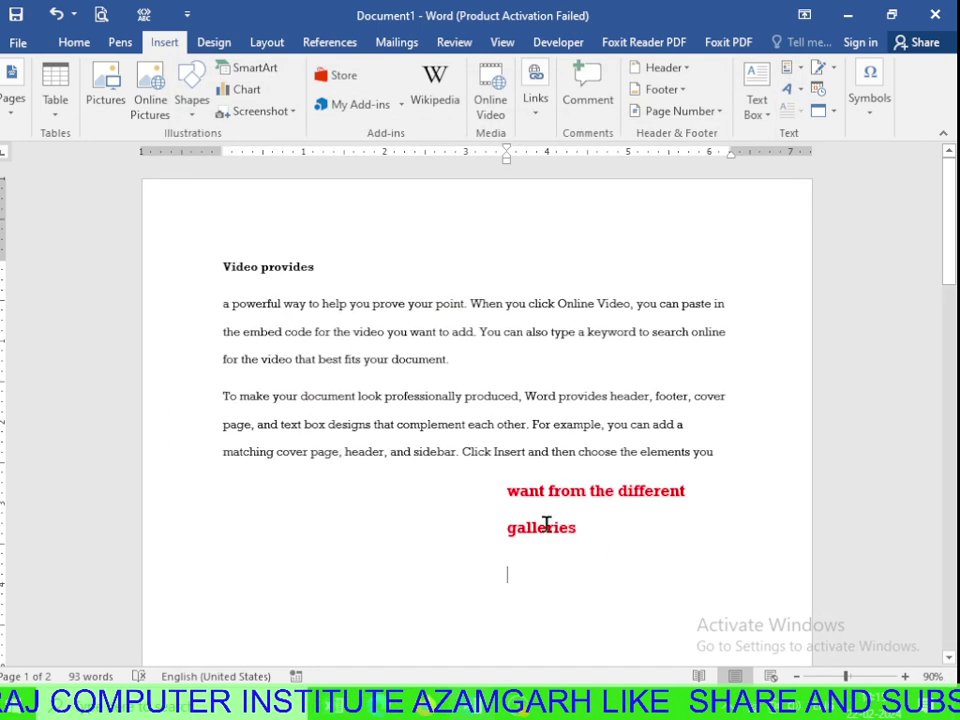
pyautogui.press('BackSpace')
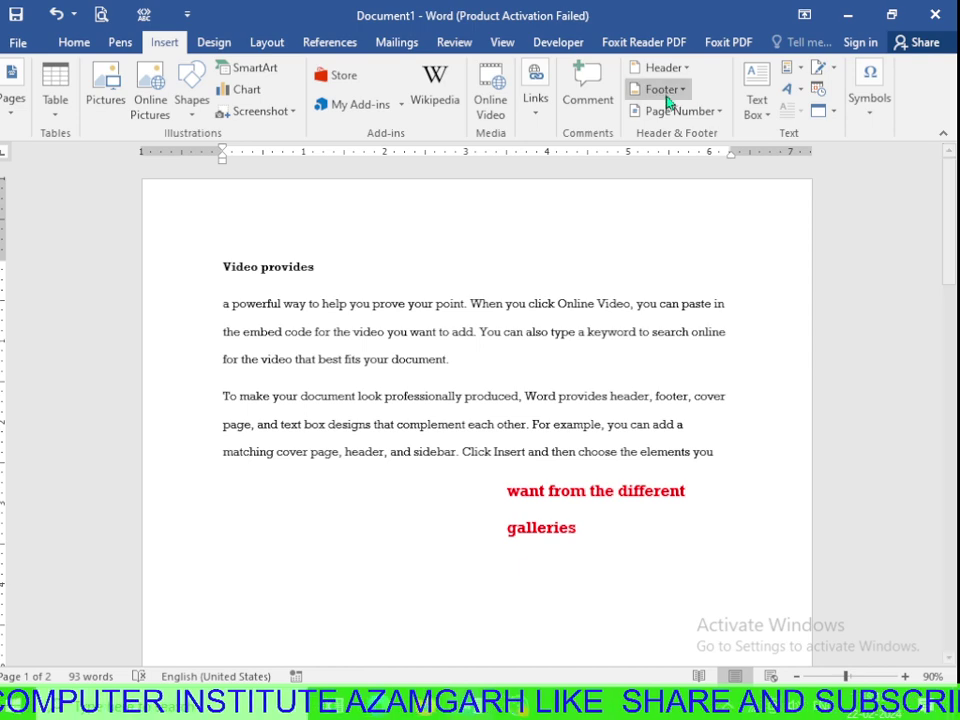
pyautogui.click(755, 114)
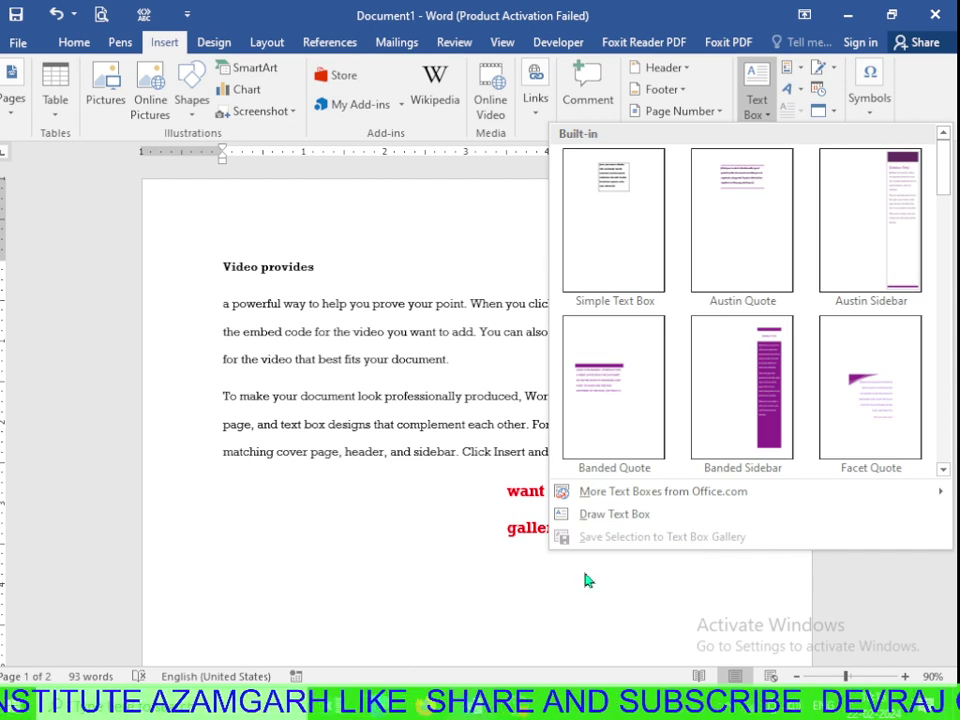
pyautogui.click(511, 588)
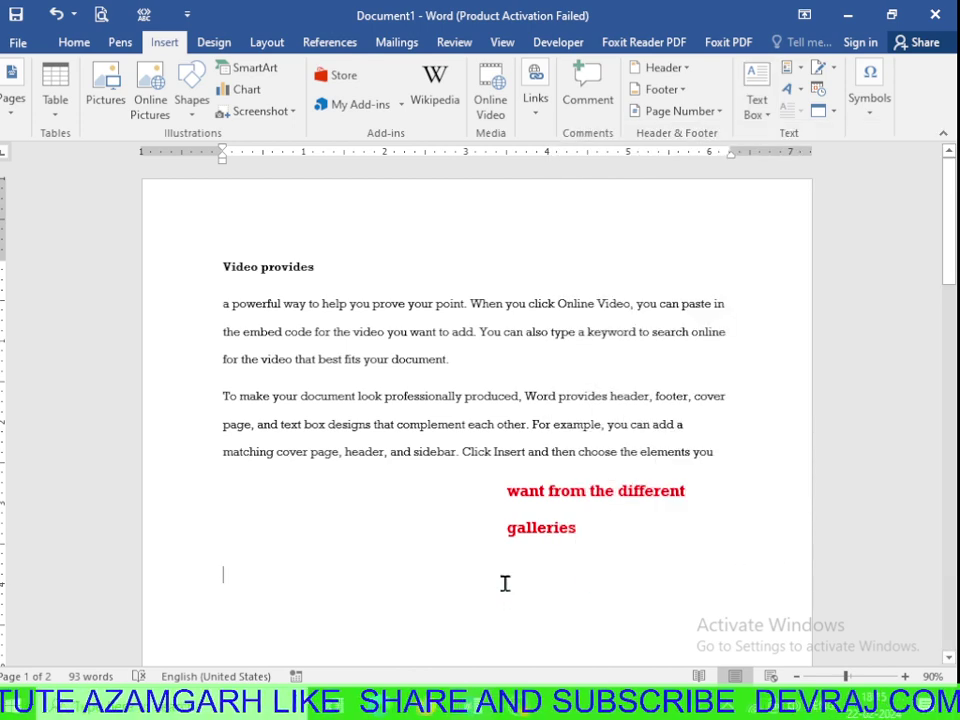
pyautogui.write('a')
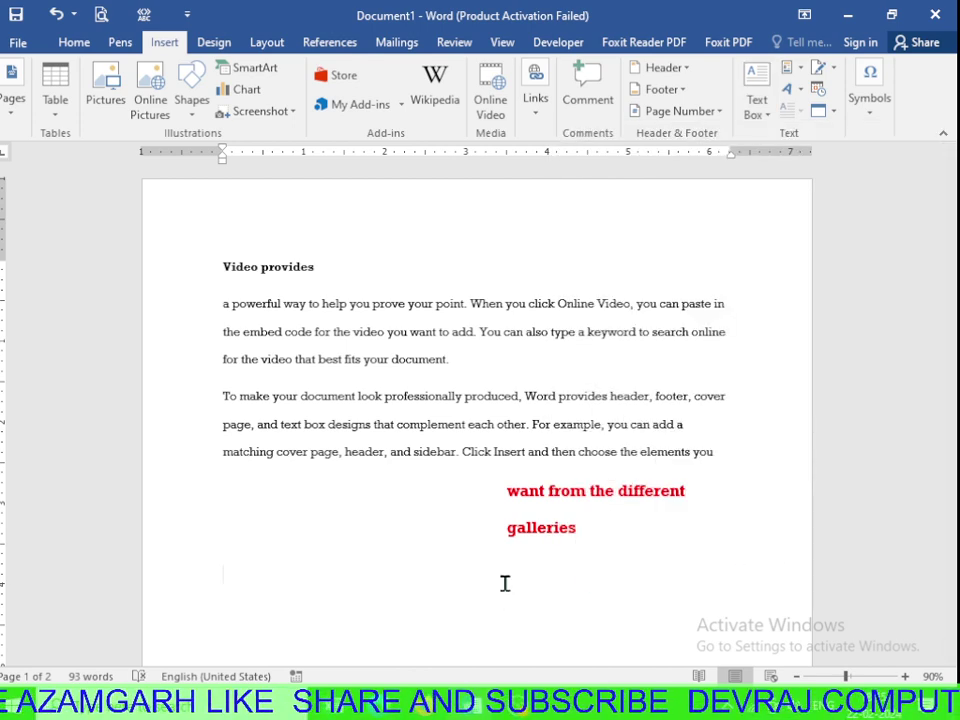
pyautogui.write('ASHISH KUMAR PRAJAP')
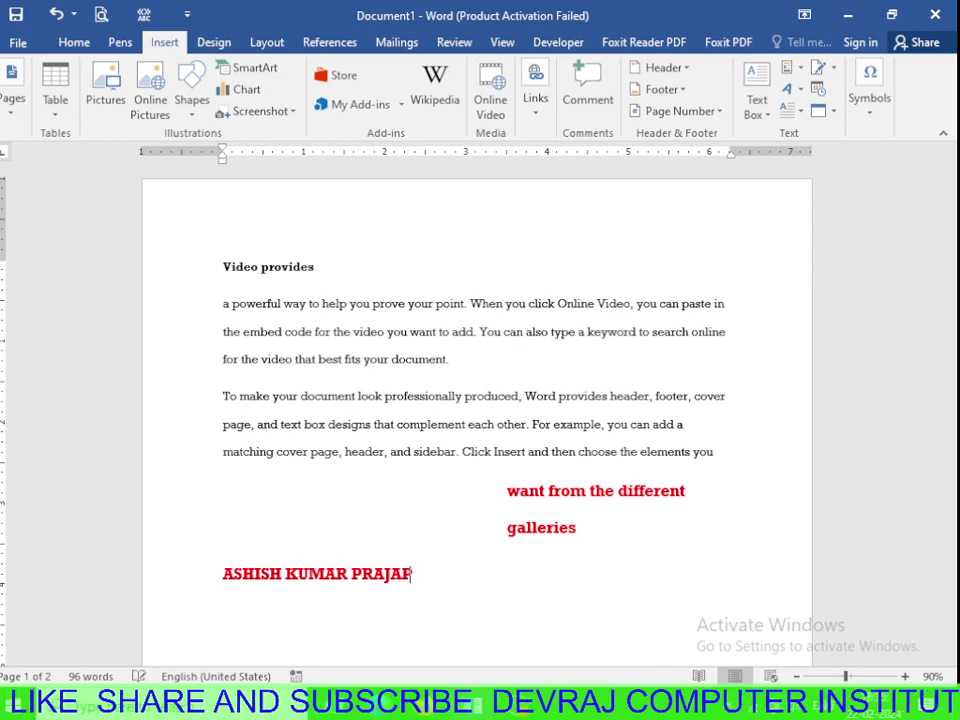
pyautogui.write('ATI')
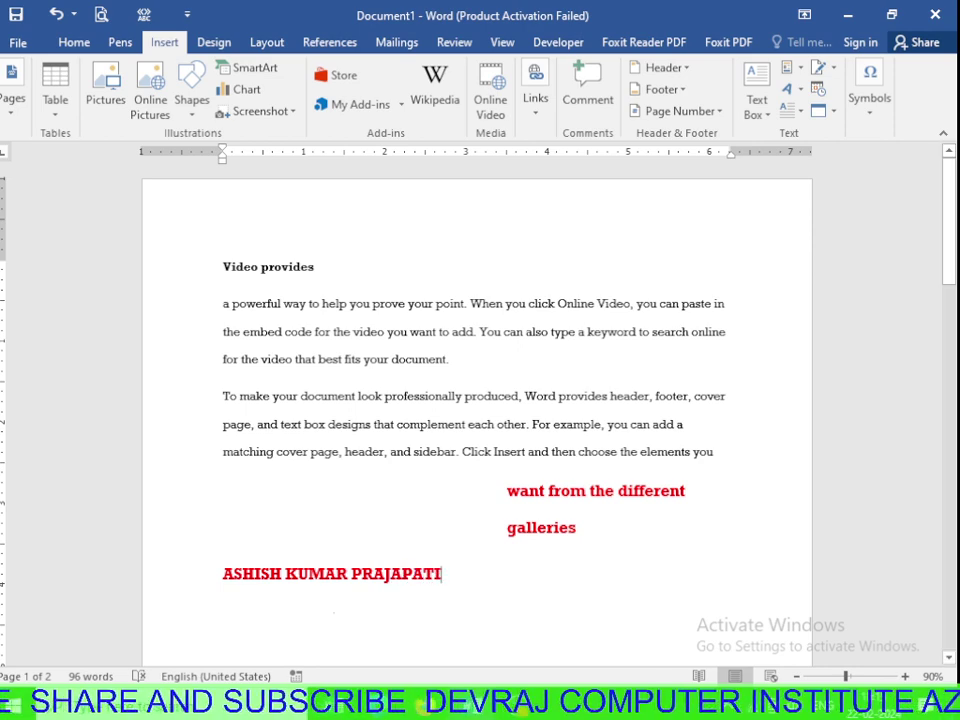
pyautogui.moveTo(452, 579); pyautogui.dragTo(225, 587)
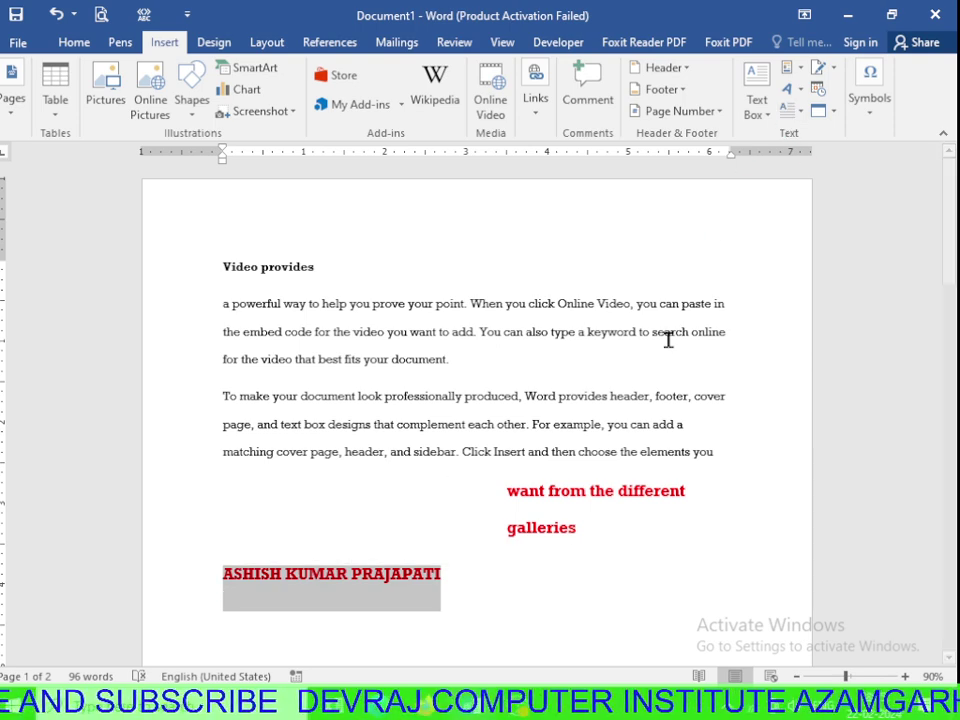
# Save the selected name line as a new building block in the Text Boxes gallery.
pyautogui.click(762, 120)
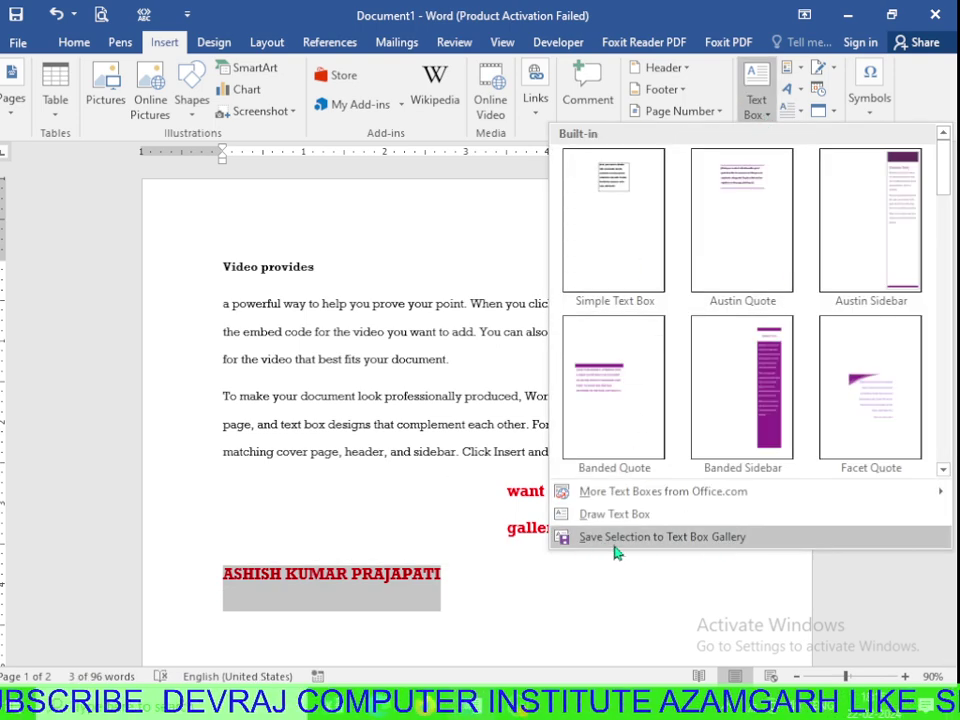
pyautogui.click(720, 549)
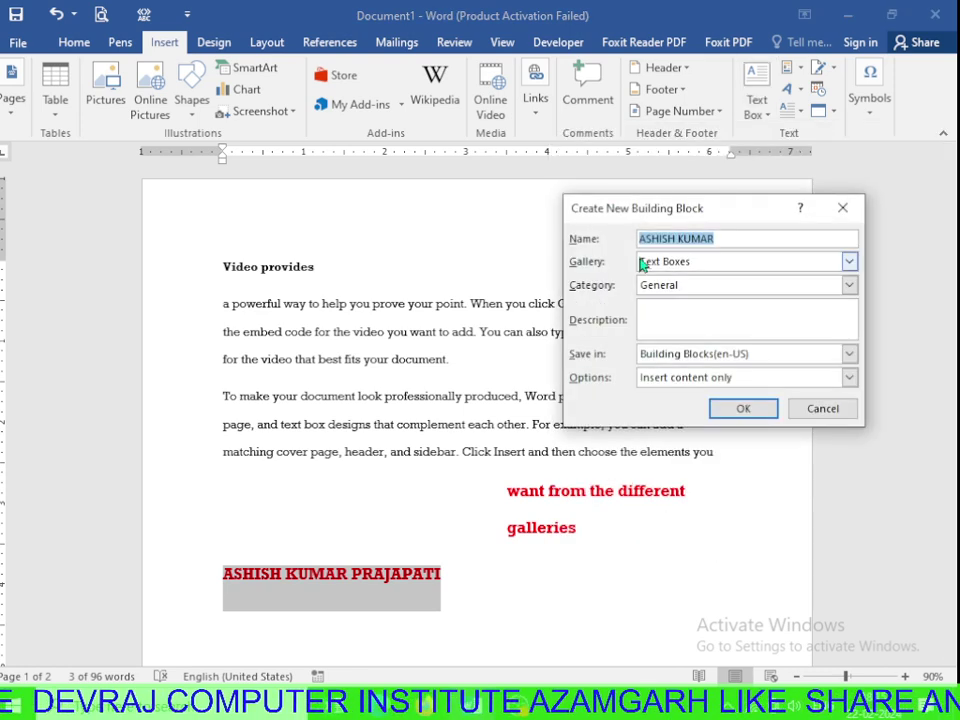
pyautogui.moveTo(672, 209); pyautogui.dragTo(677, 208)
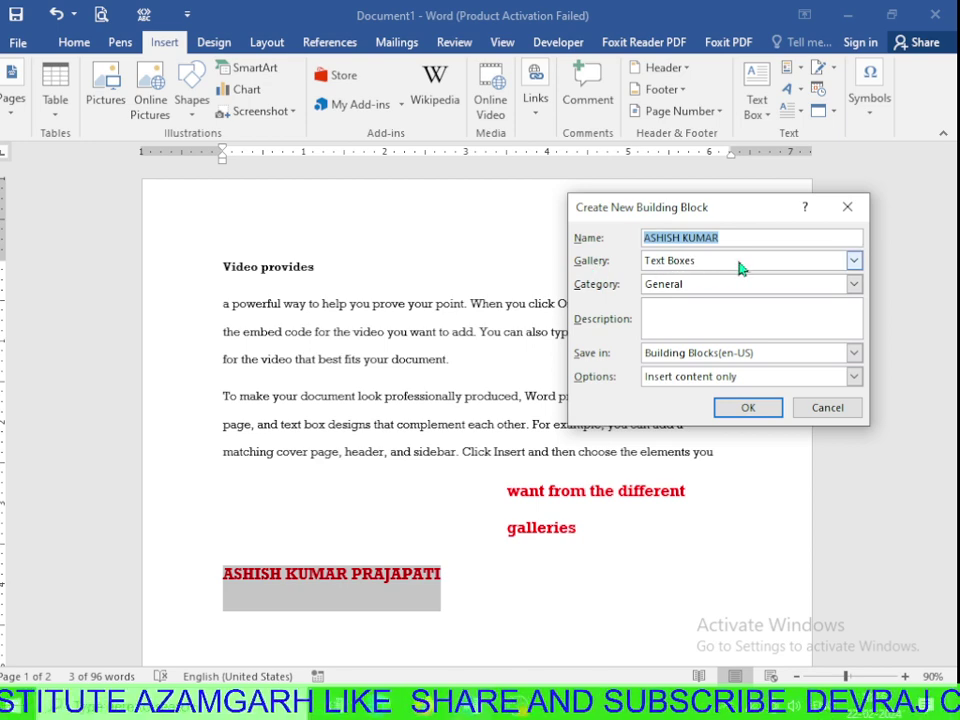
pyautogui.click(765, 417)
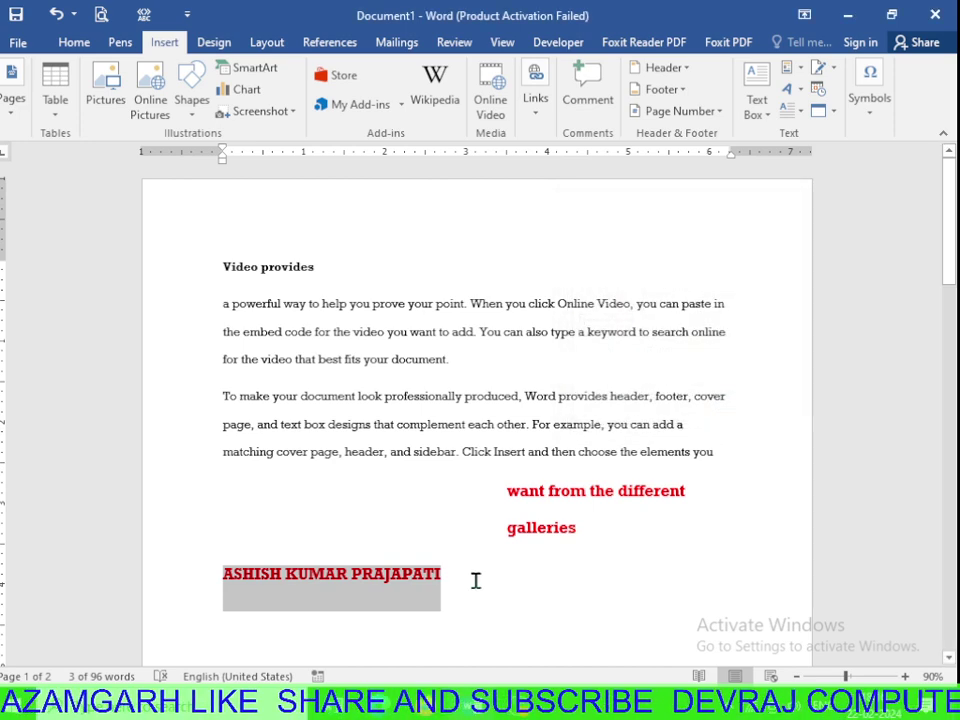
pyautogui.moveTo(476, 580); pyautogui.dragTo(193, 578)
# Delete the leftover name line below 'galleries'.
pyautogui.press('Delete')
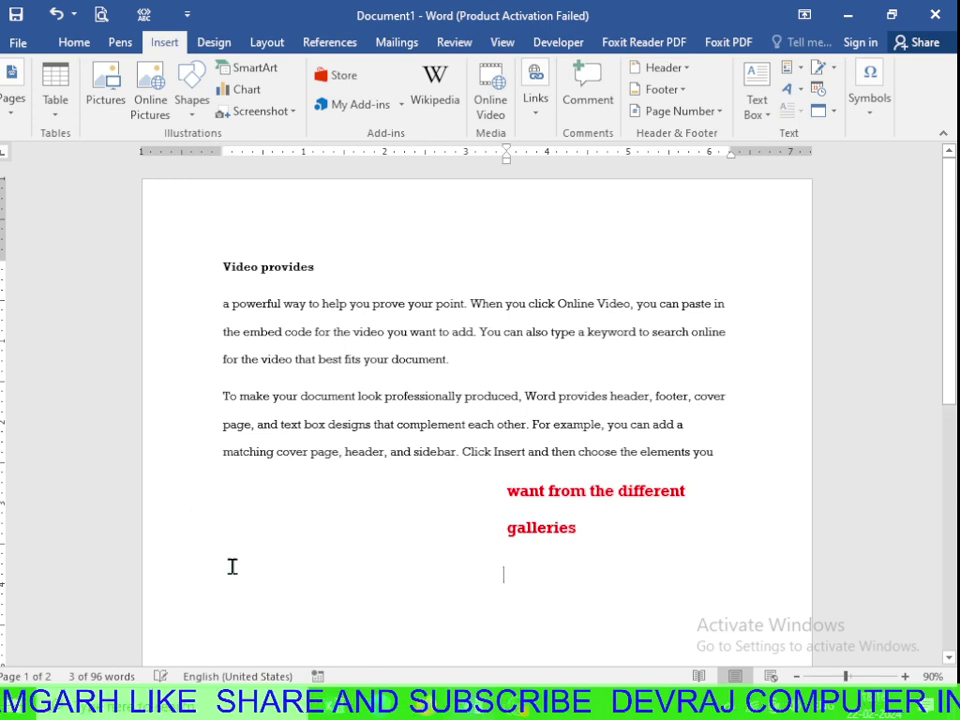
pyautogui.click(760, 108)
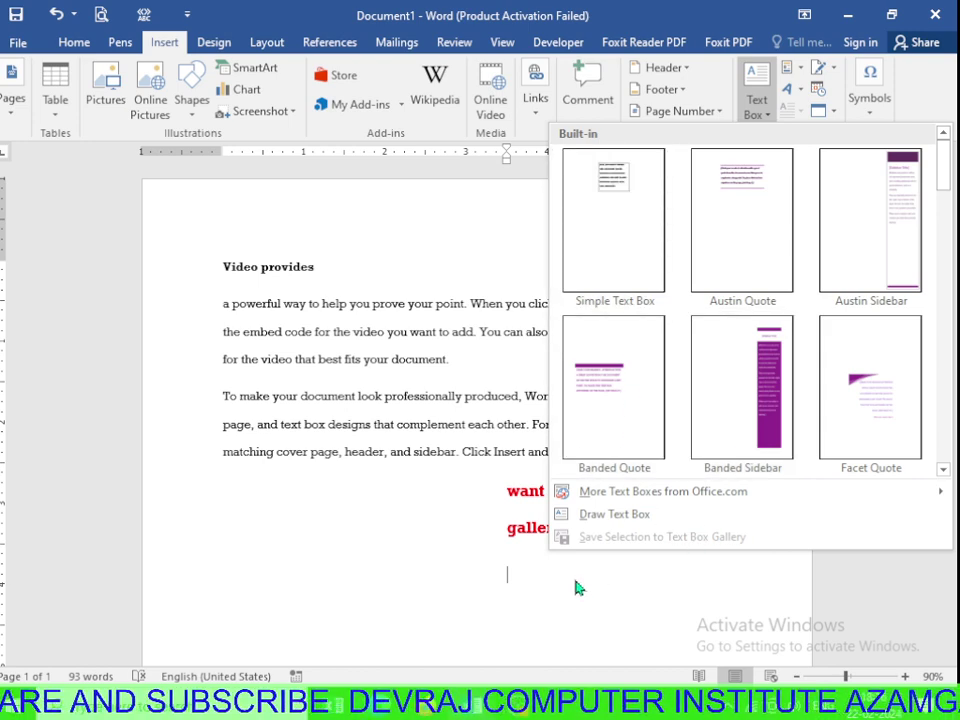
pyautogui.click(789, 68)
# Find the custom text box entry in the Building Blocks Organizer.
pyautogui.click(789, 68)
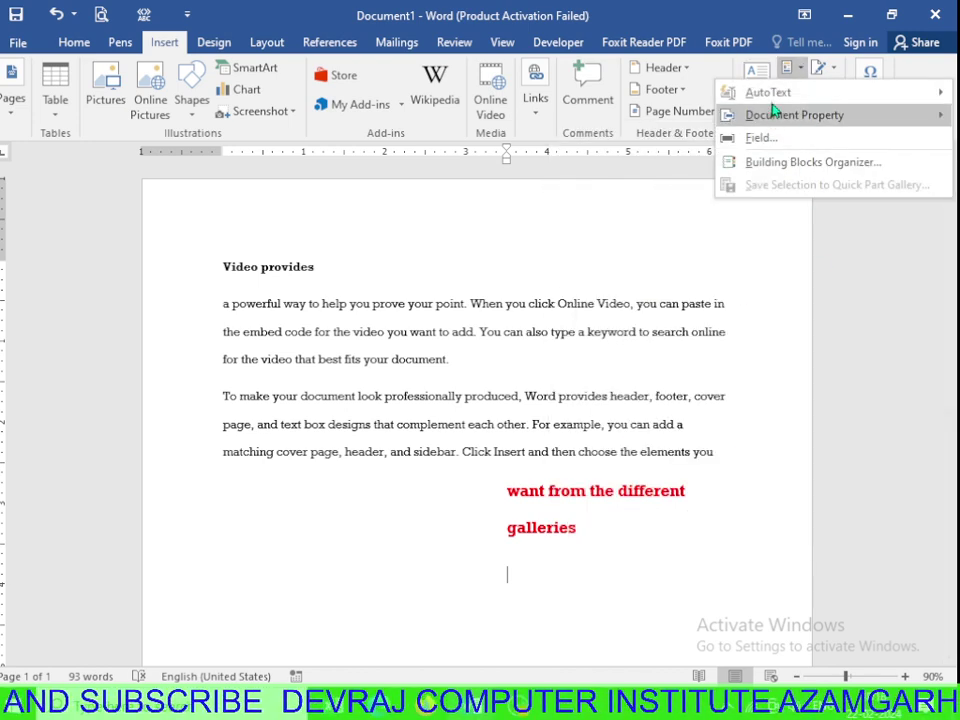
pyautogui.click(777, 171)
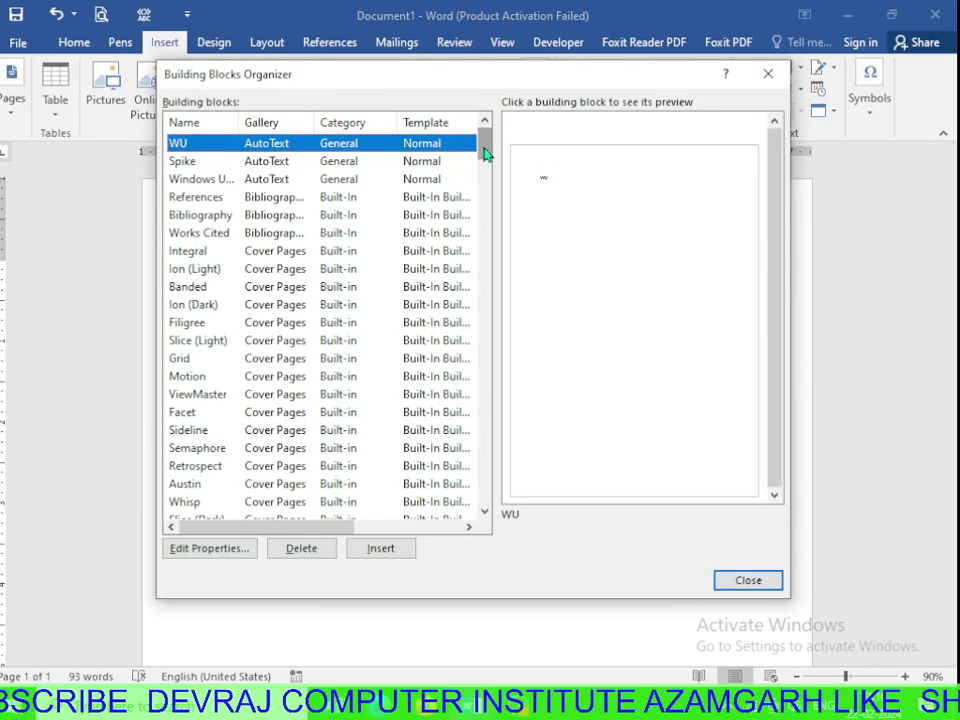
pyautogui.moveTo(484, 152); pyautogui.dragTo(484, 182)
pyautogui.moveTo(484, 199); pyautogui.dragTo(486, 438)
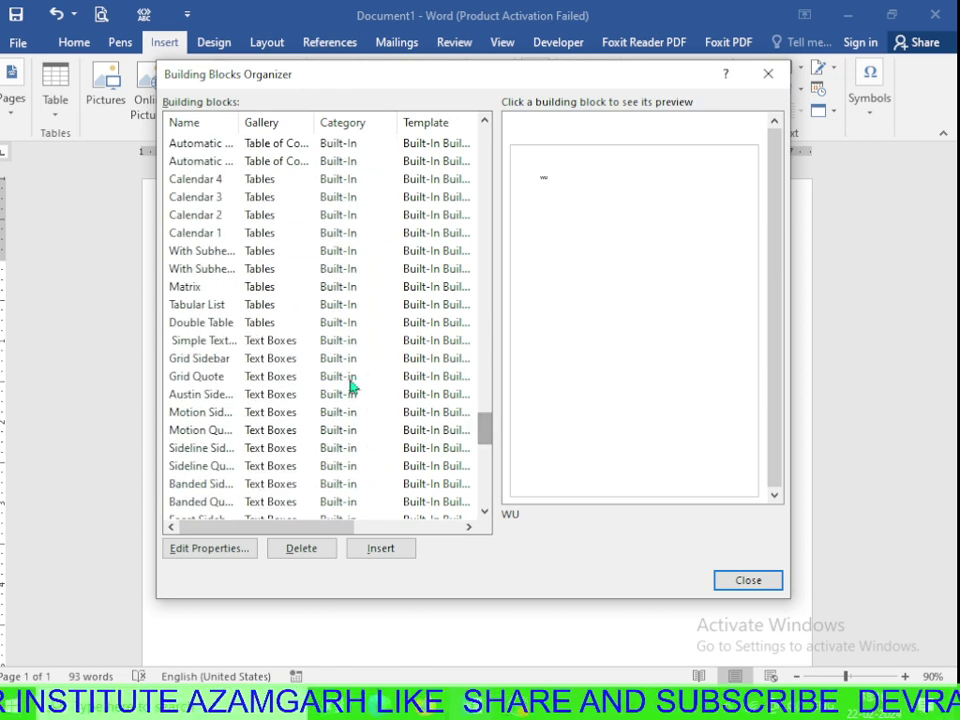
pyautogui.scroll(-1, 291, 357)
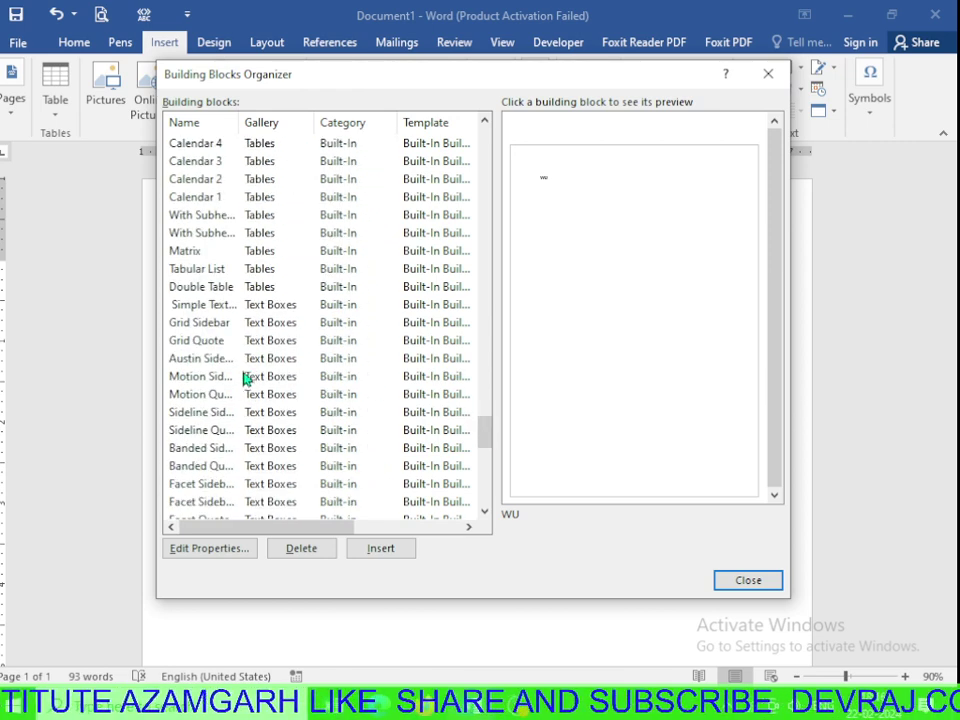
pyautogui.scroll(-1, 246, 379)
pyautogui.scroll(-1, 242, 380)
pyautogui.scroll(-1, 290, 385)
pyautogui.scroll(-1, 310, 390)
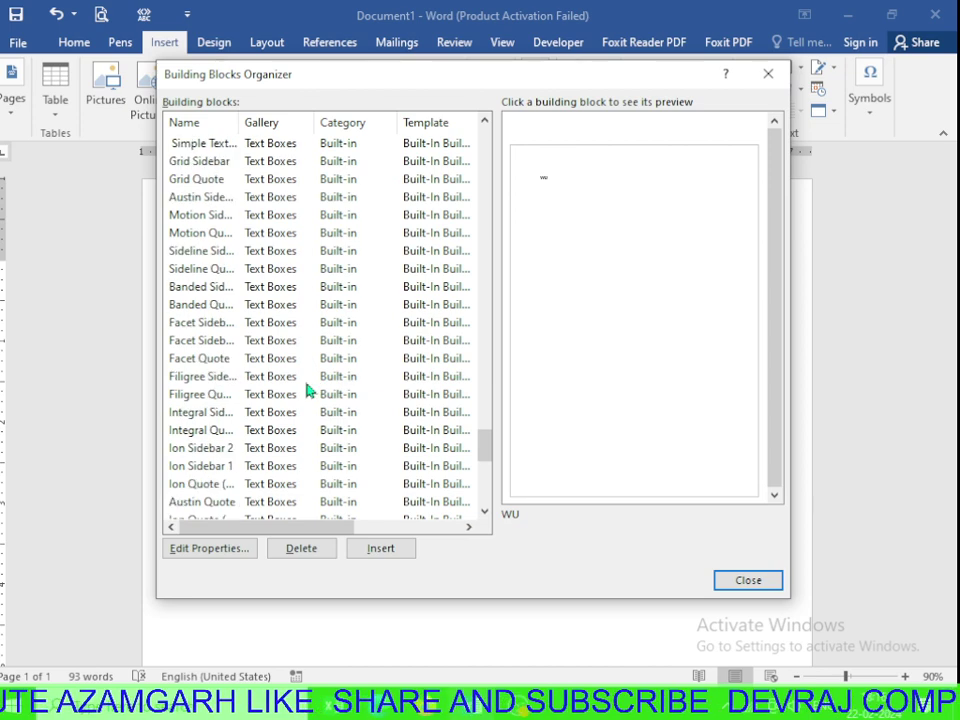
pyautogui.scroll(-1, 236, 268)
pyautogui.scroll(-1, 238, 326)
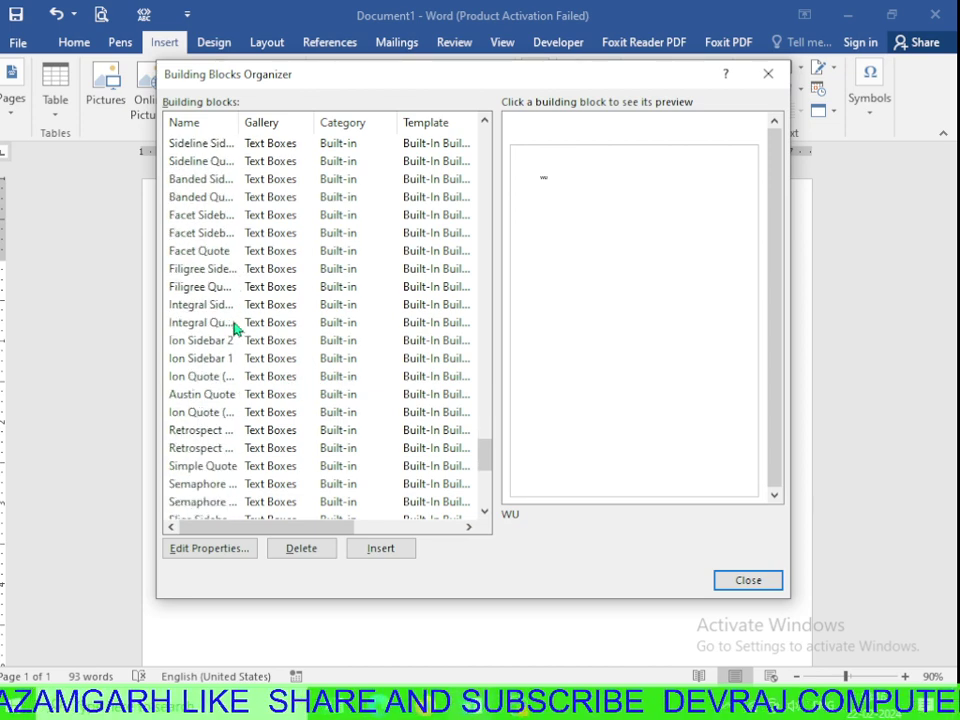
pyautogui.scroll(-1, 255, 365)
pyautogui.scroll(-2, 306, 369)
pyautogui.scroll(-1, 306, 407)
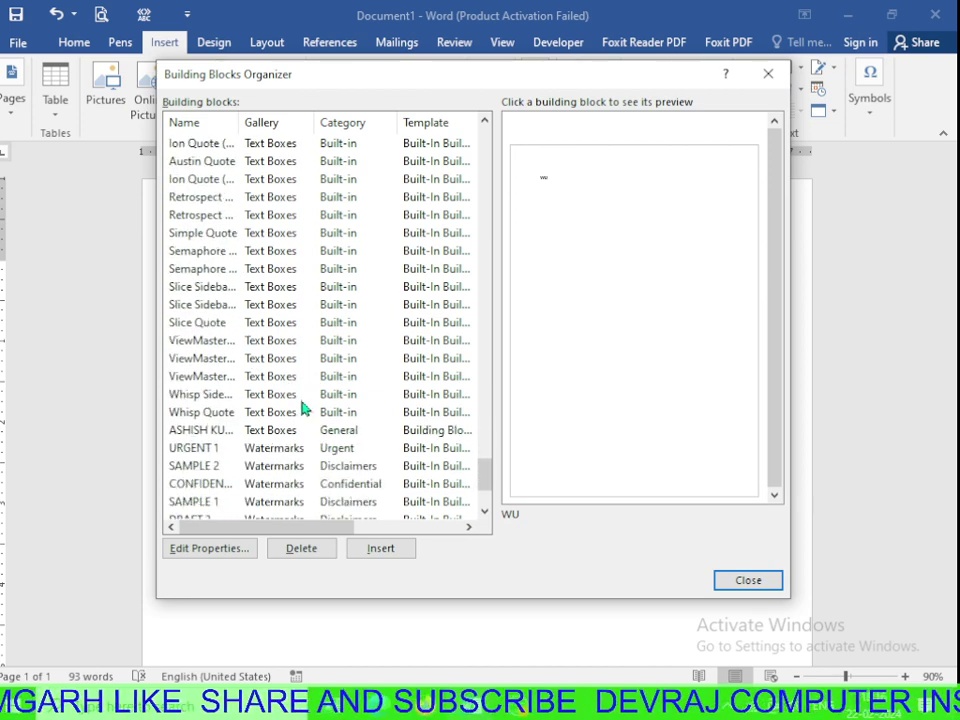
pyautogui.scroll(-1, 306, 409)
# Delete the custom text box building block and close the organizer.
pyautogui.click(196, 365)
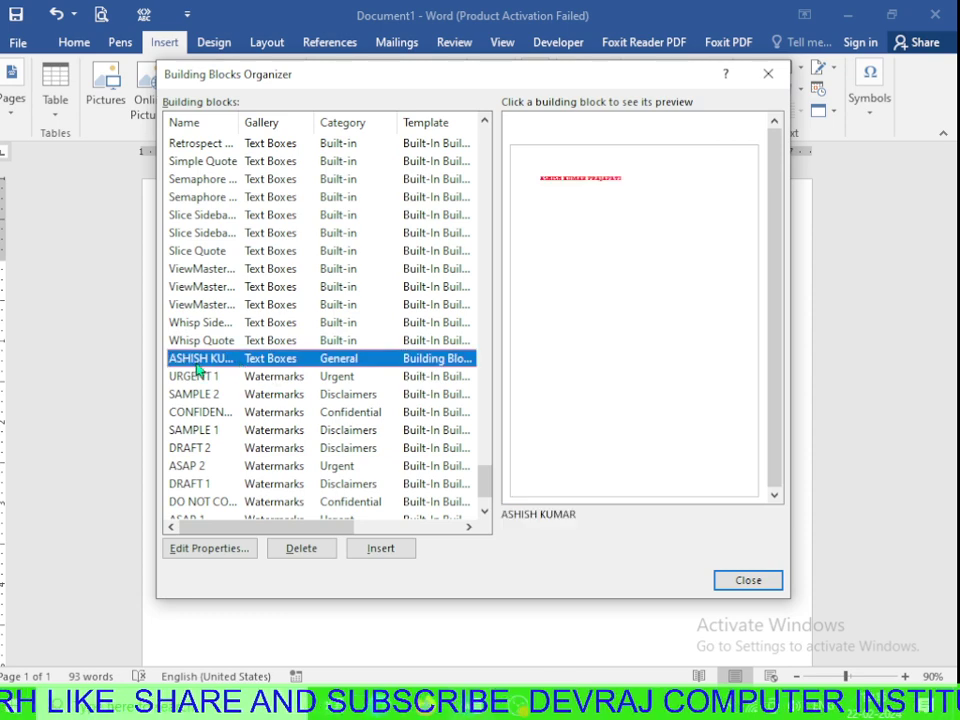
pyautogui.click(302, 550)
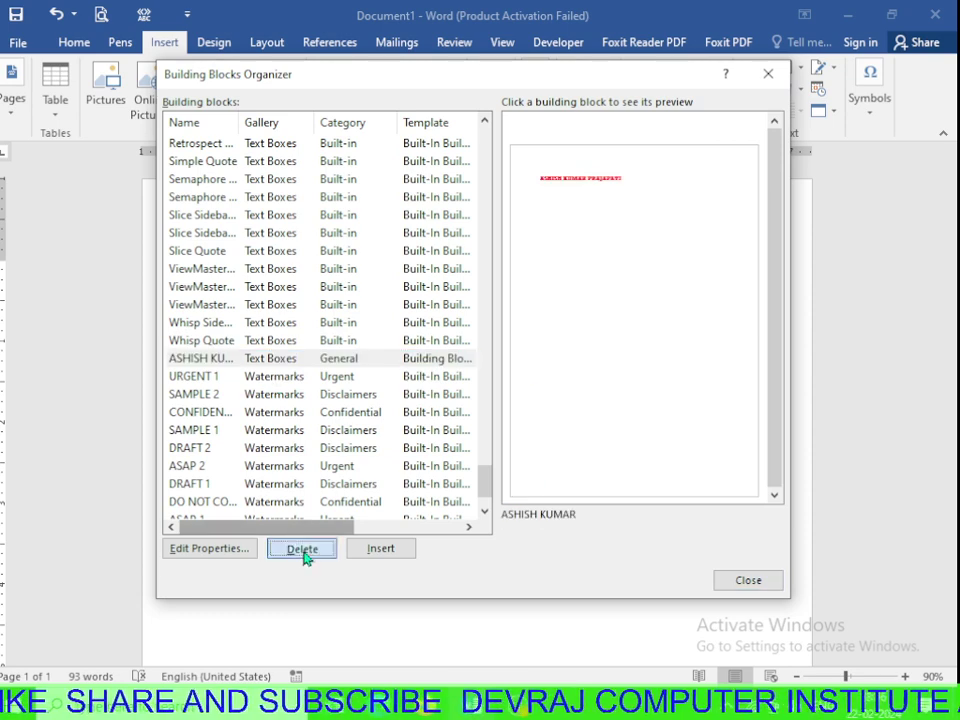
pyautogui.click(448, 406)
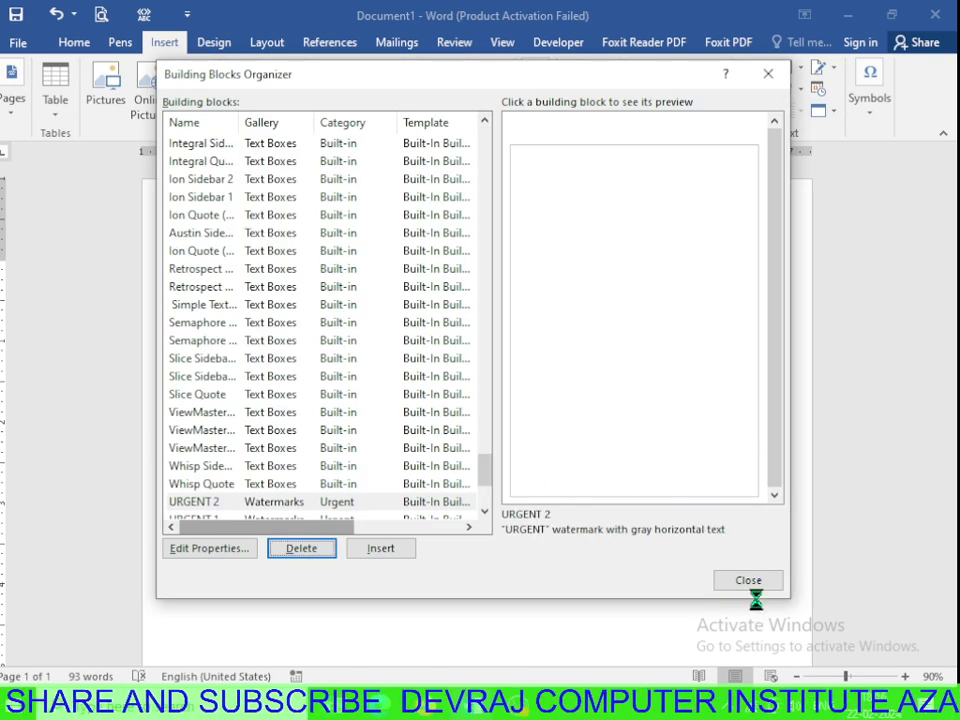
pyautogui.click(748, 580)
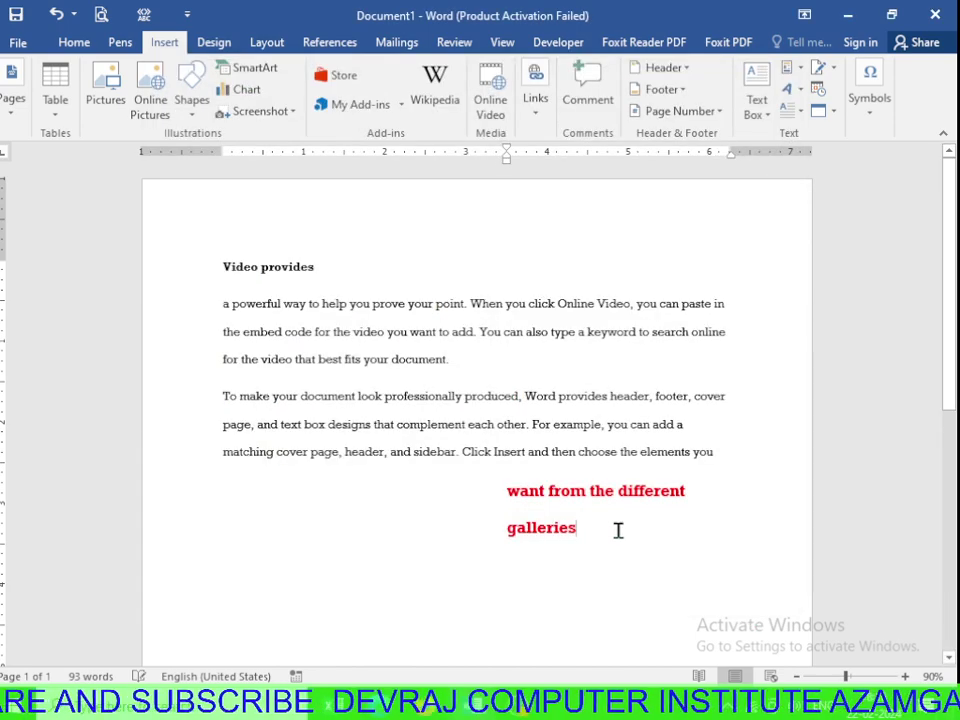
# Remove the indent on the empty line below 'galleries' and insert a page break for page 2.
pyautogui.press('BackSpace')
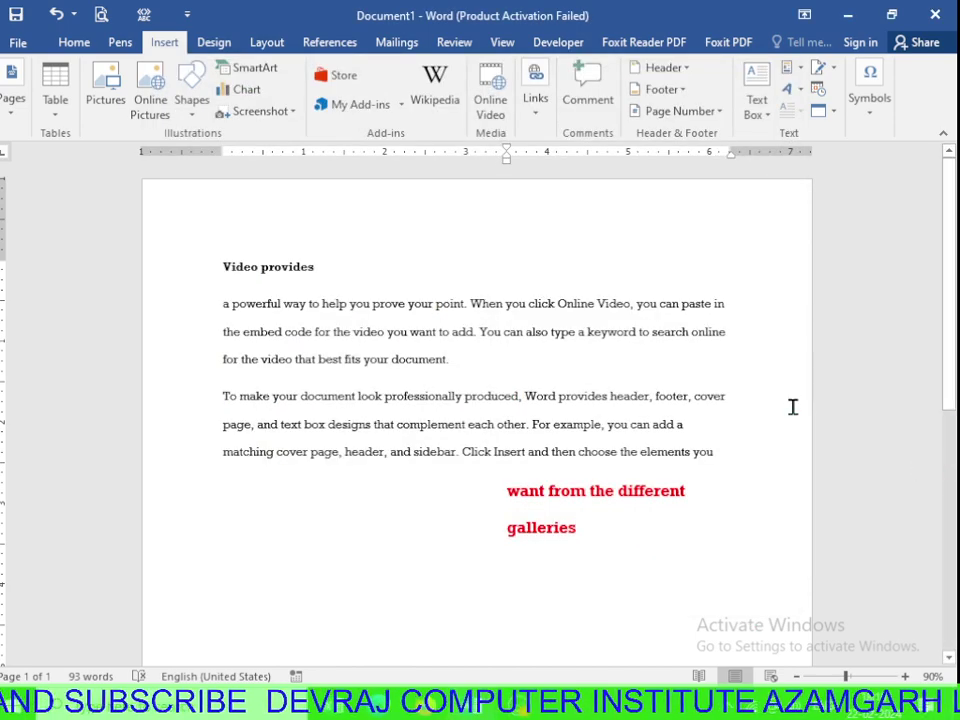
pyautogui.press('BackSpace')
pyautogui.keyDown('ctrl'); pyautogui.scroll(-1, 506, 386); pyautogui.keyUp('ctrl')
pyautogui.keyDown('ctrl'); pyautogui.scroll(-2, 499, 386); pyautogui.keyUp('ctrl')
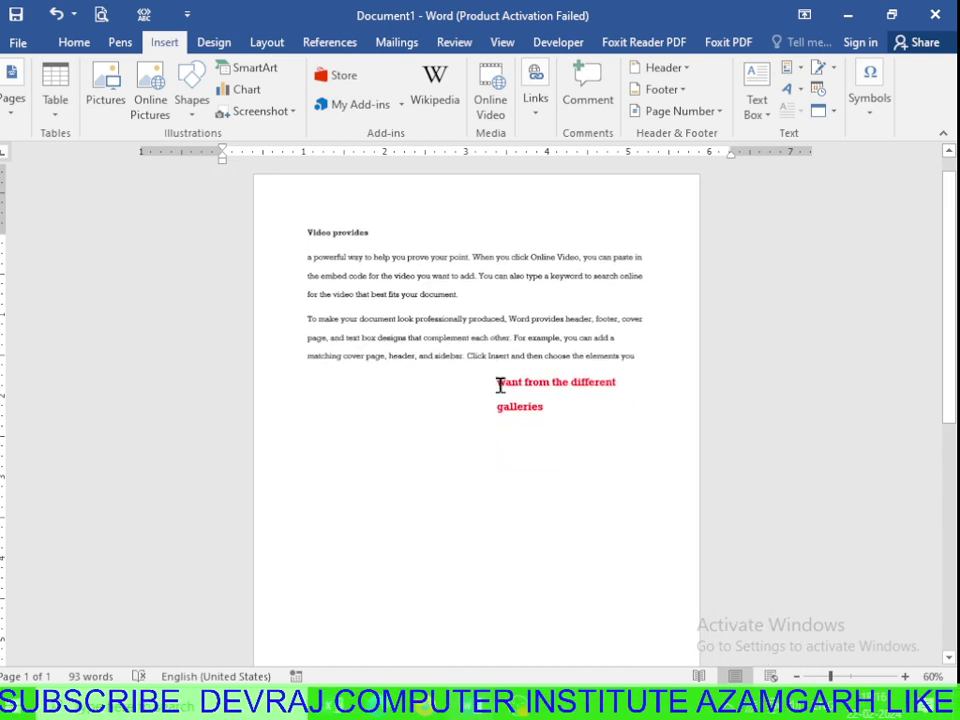
pyautogui.hotkey('ctrl', 'Return')
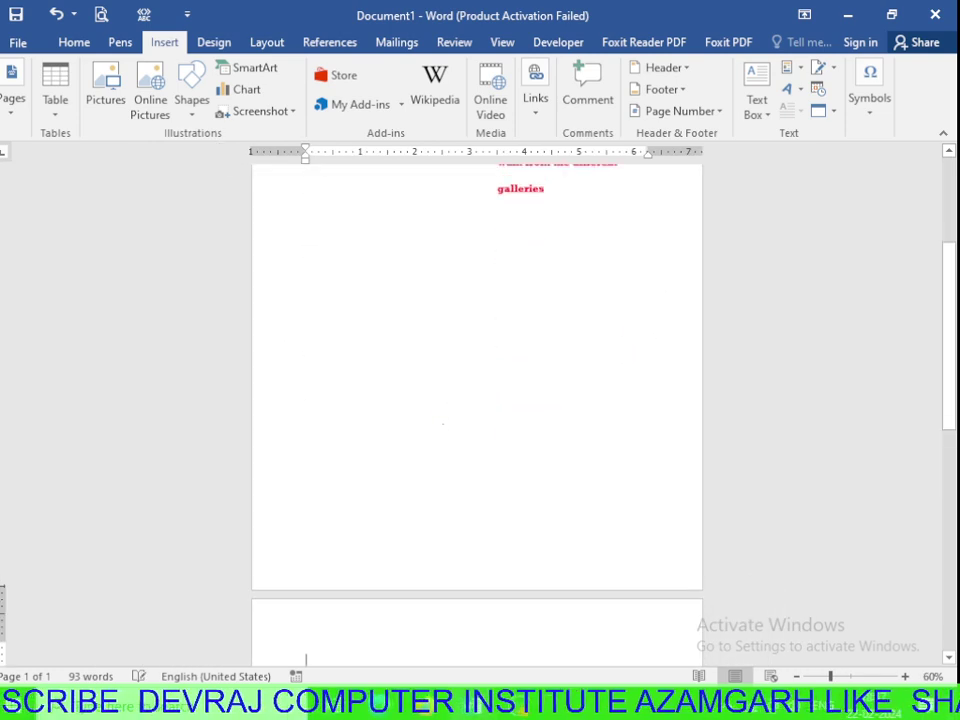
pyautogui.scroll(-2, 386, 450)
pyautogui.keyDown('ctrl'); pyautogui.scroll(-2, 418, 420); pyautogui.keyUp('ctrl')
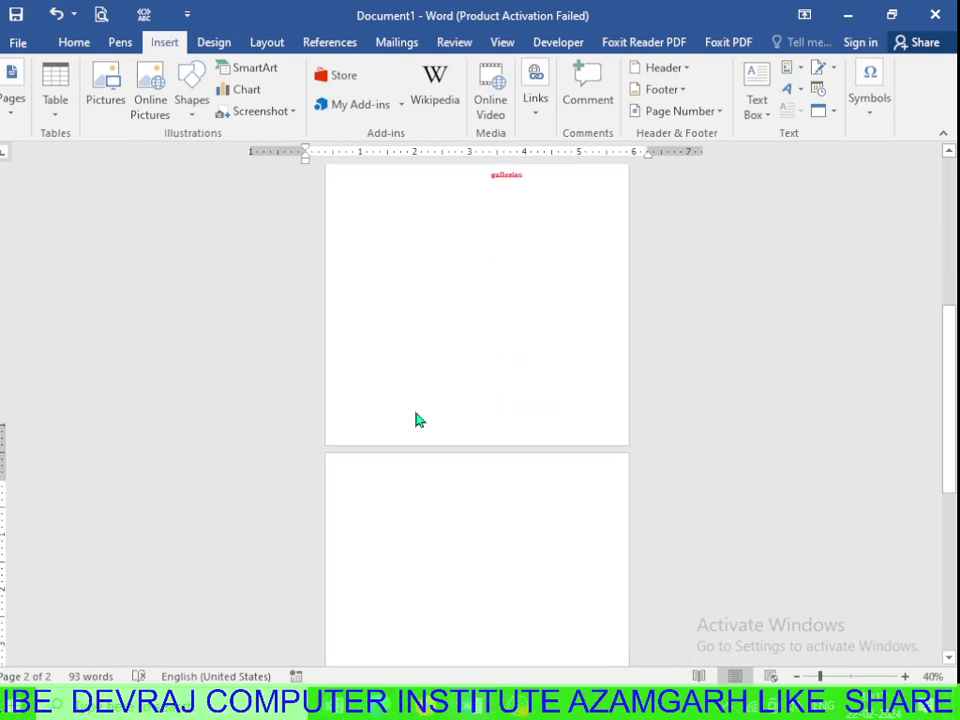
pyautogui.keyDown('ctrl'); pyautogui.scroll(4, 414, 417); pyautogui.keyUp('ctrl')
pyautogui.keyDown('ctrl'); pyautogui.scroll(1, 414, 417); pyautogui.keyUp('ctrl')
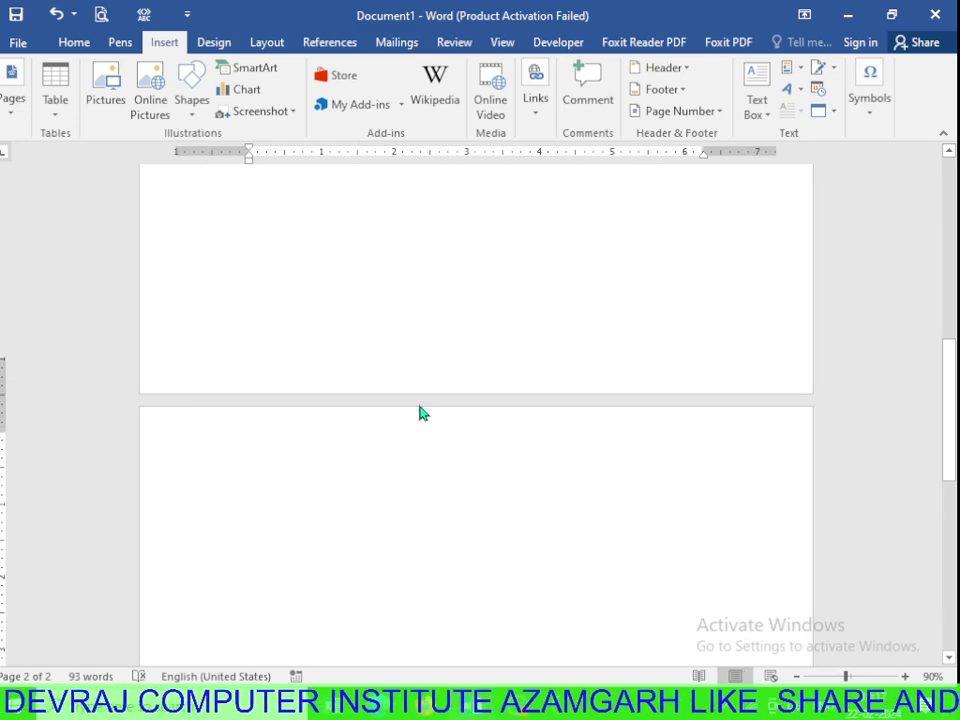
pyautogui.scroll(-2, 428, 405)
pyautogui.scroll(-2, 431, 405)
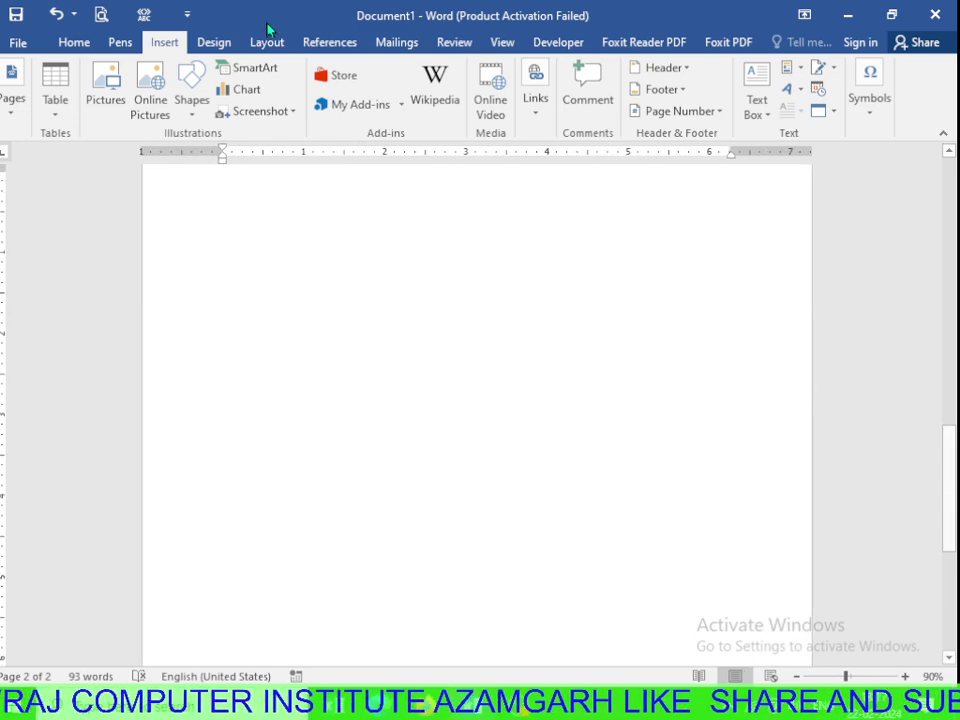
# Draw a large rectangle on page 2 and type 'DEVRAJ COMPUTER INSTITUE AZAMGARH' inside it.
pyautogui.click(192, 90)
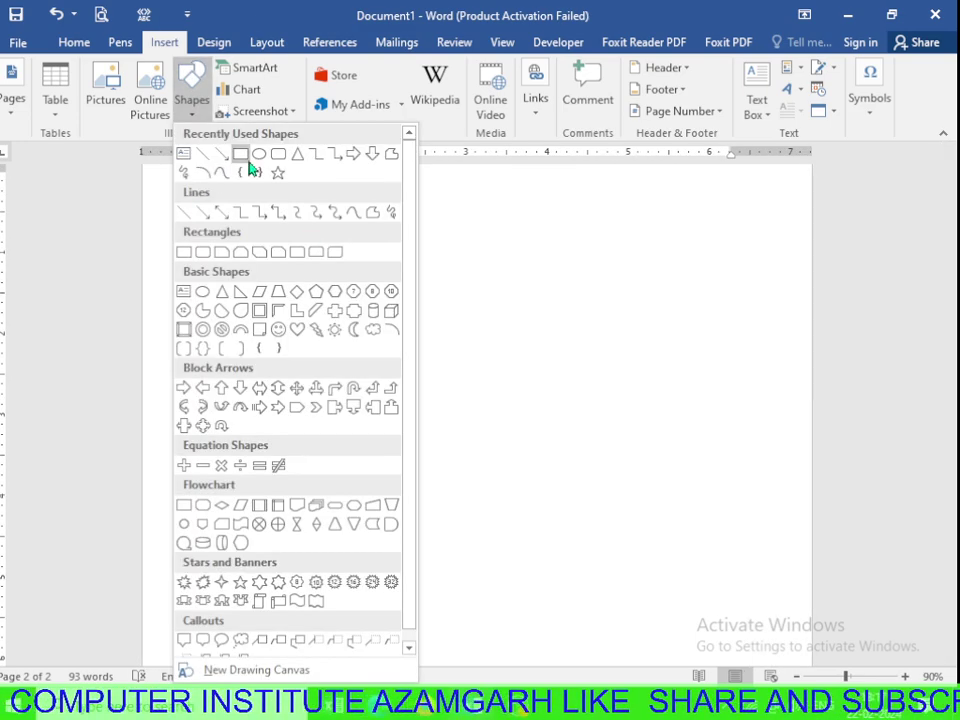
pyautogui.click(240, 154)
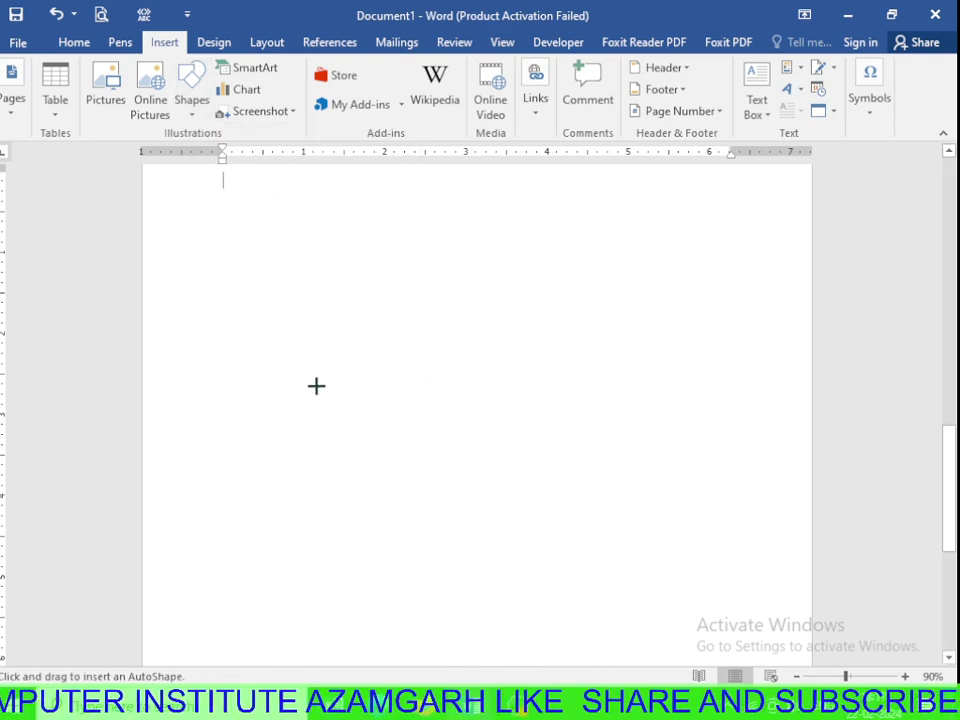
pyautogui.moveTo(293, 371); pyautogui.dragTo(672, 561)
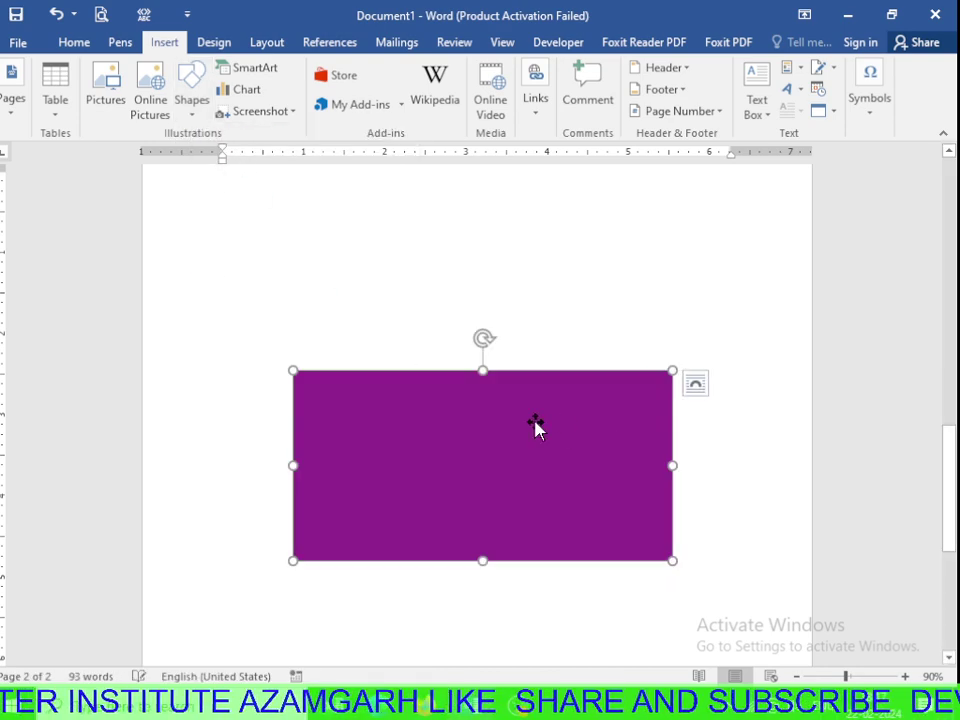
pyautogui.rightClick(501, 446)
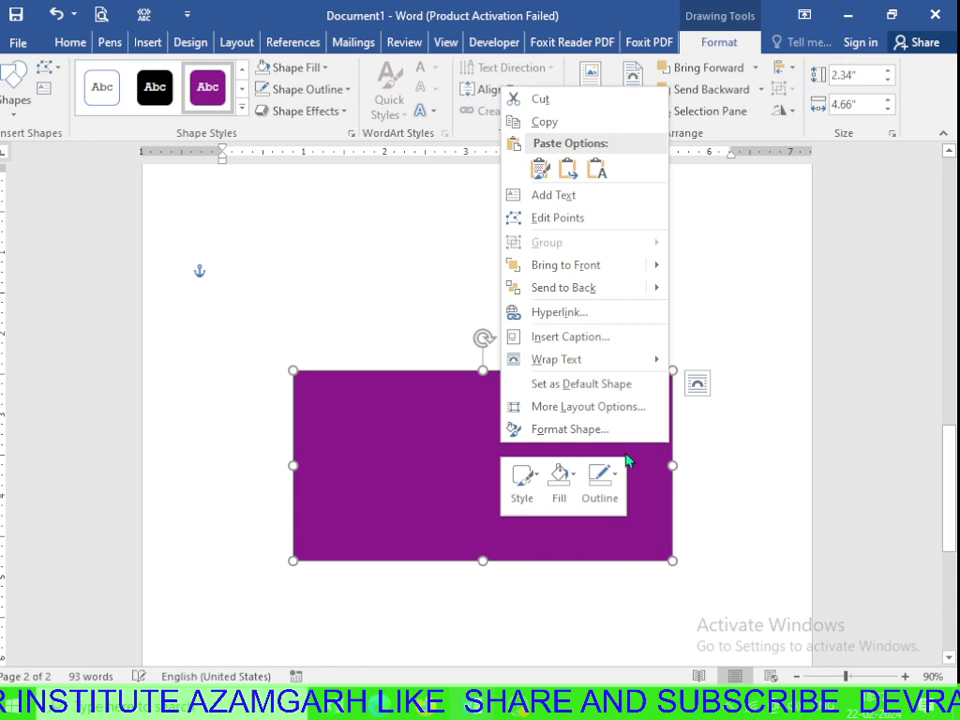
pyautogui.click(562, 195)
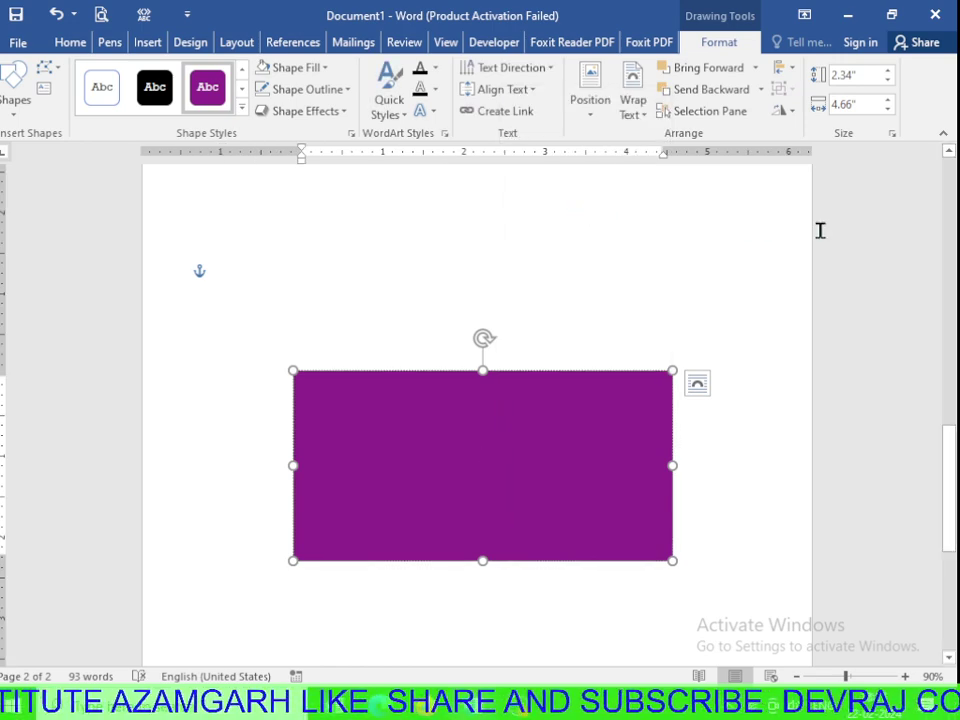
pyautogui.write('A')
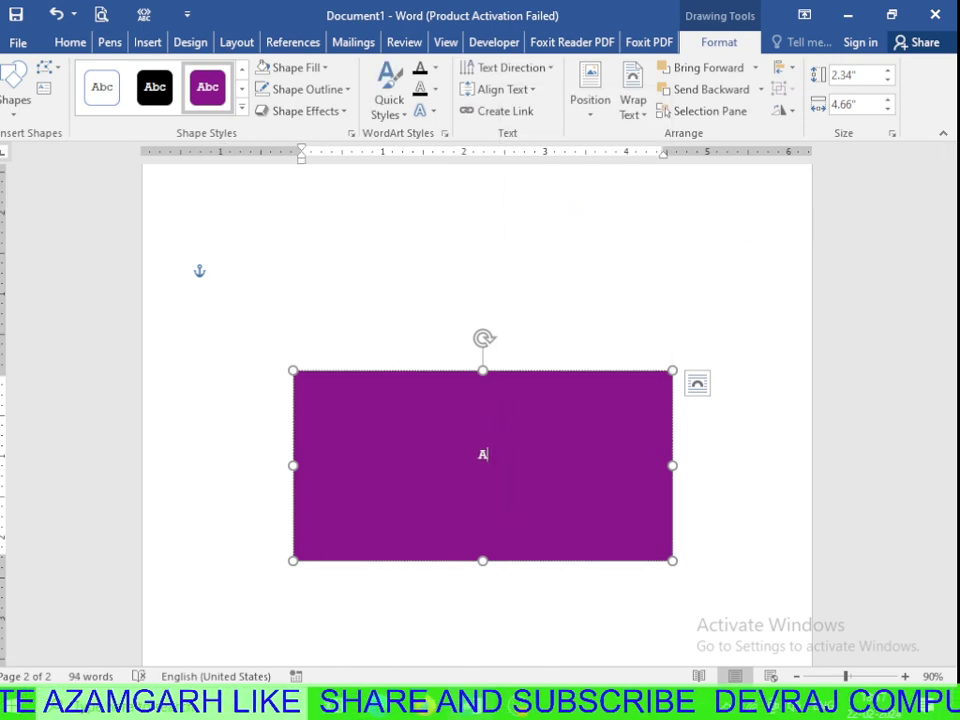
pyautogui.write('AAJ')
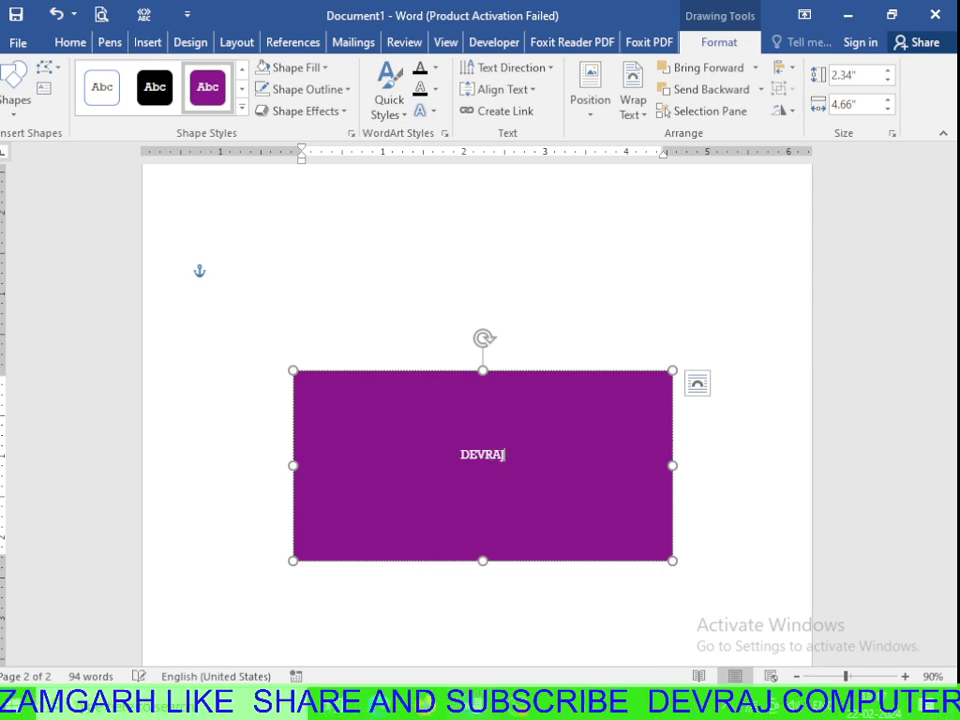
pyautogui.write(' COM')
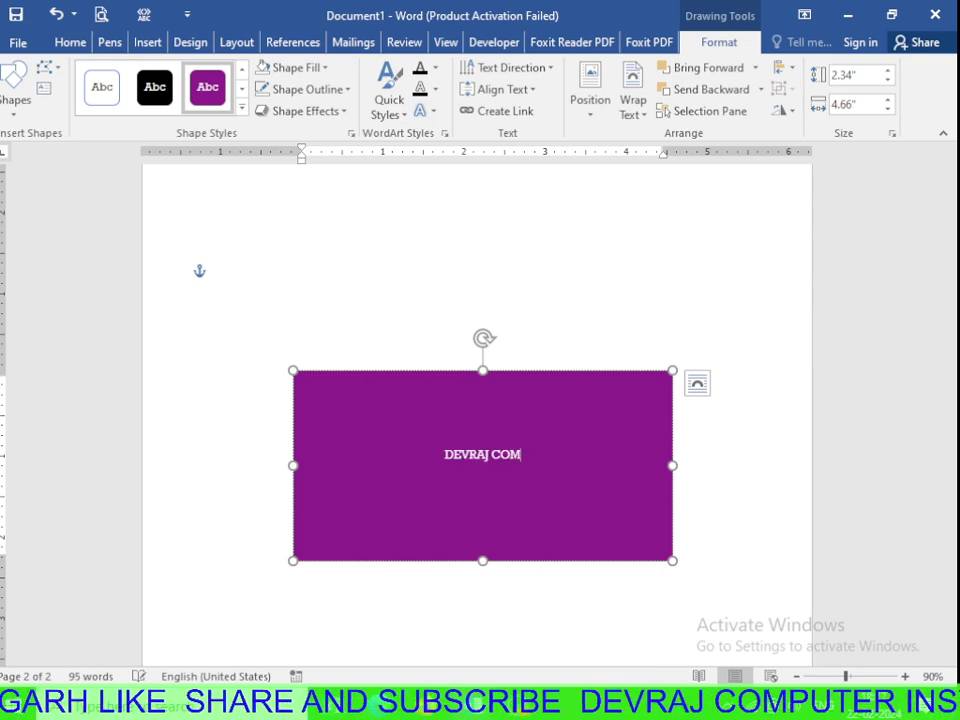
pyautogui.write('PUTER I')
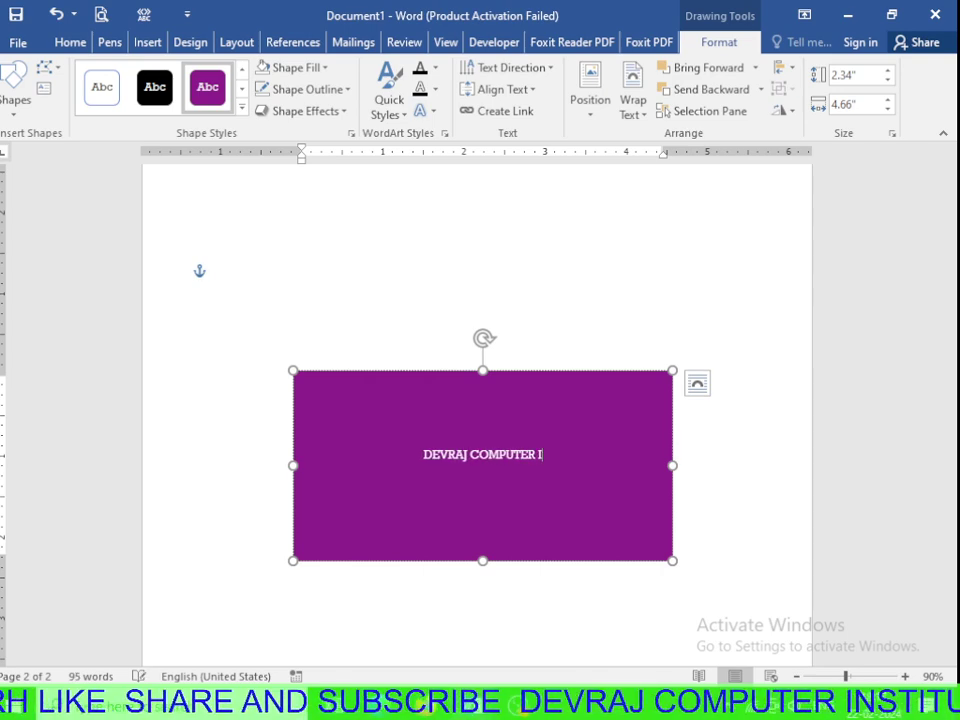
pyautogui.write('NSTITU')
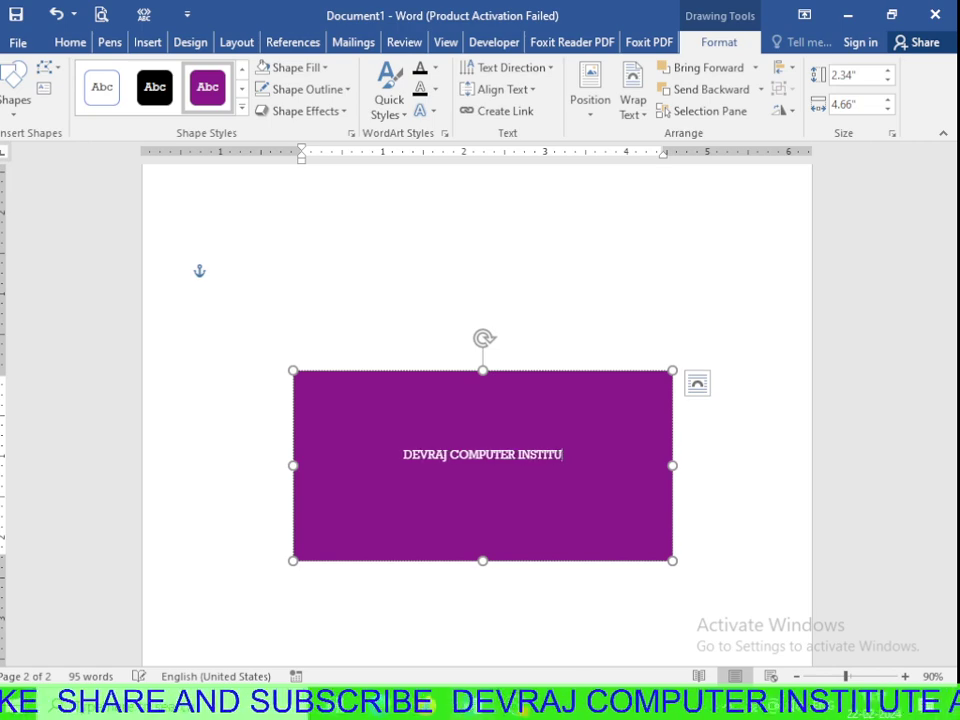
pyautogui.write('EAZ')
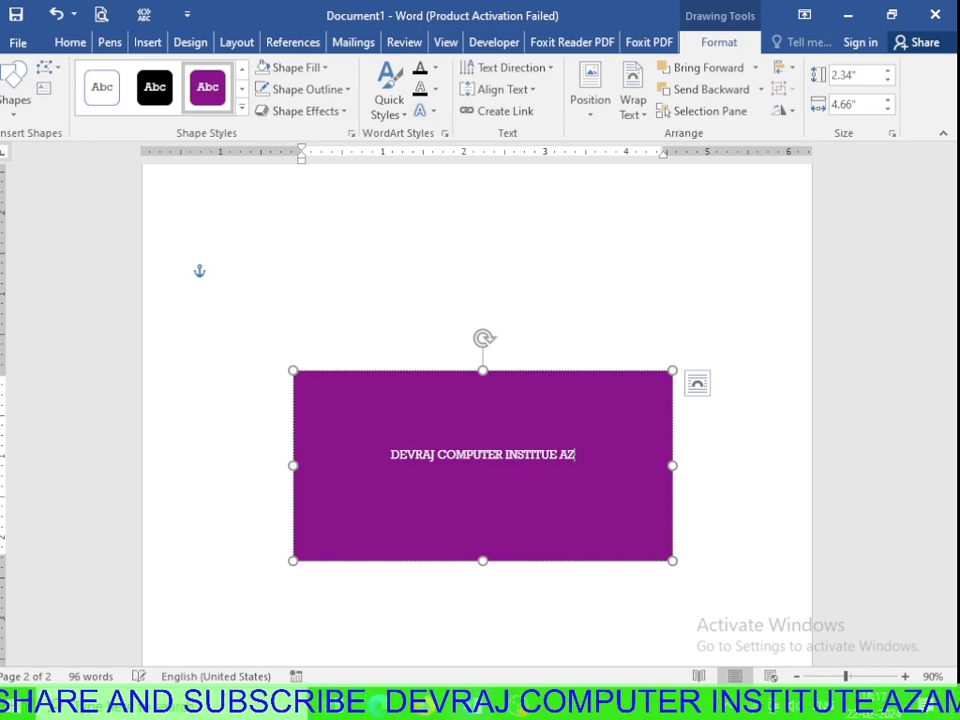
pyautogui.write('AMGARH')
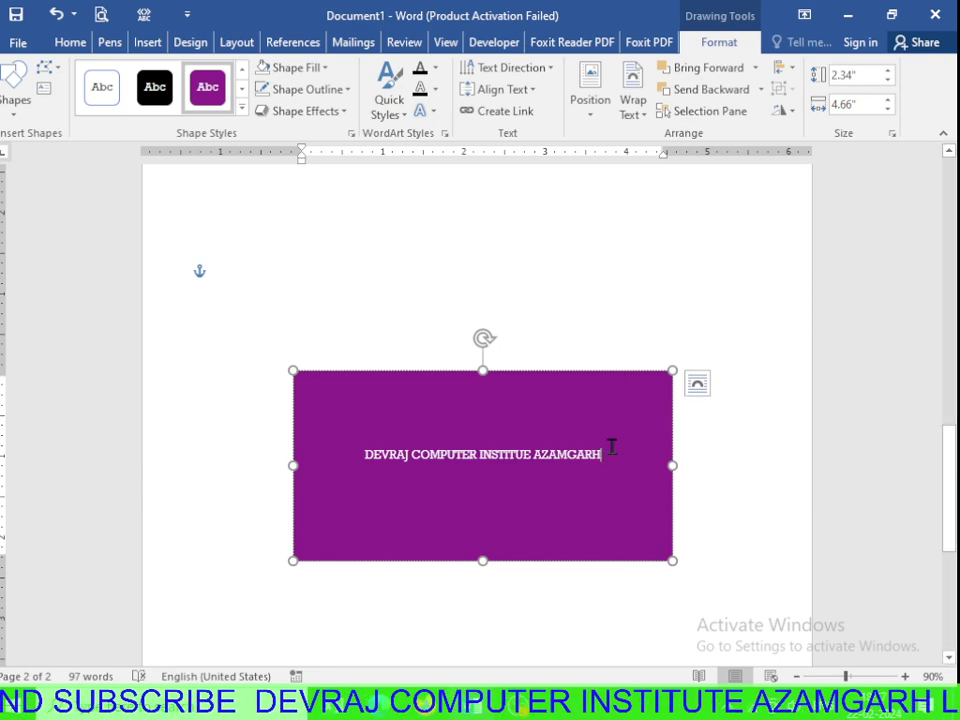
# Make the rectangle's text bold at 28 pt, wrapping onto two lines.
pyautogui.hotkey('ctrl', 'a')
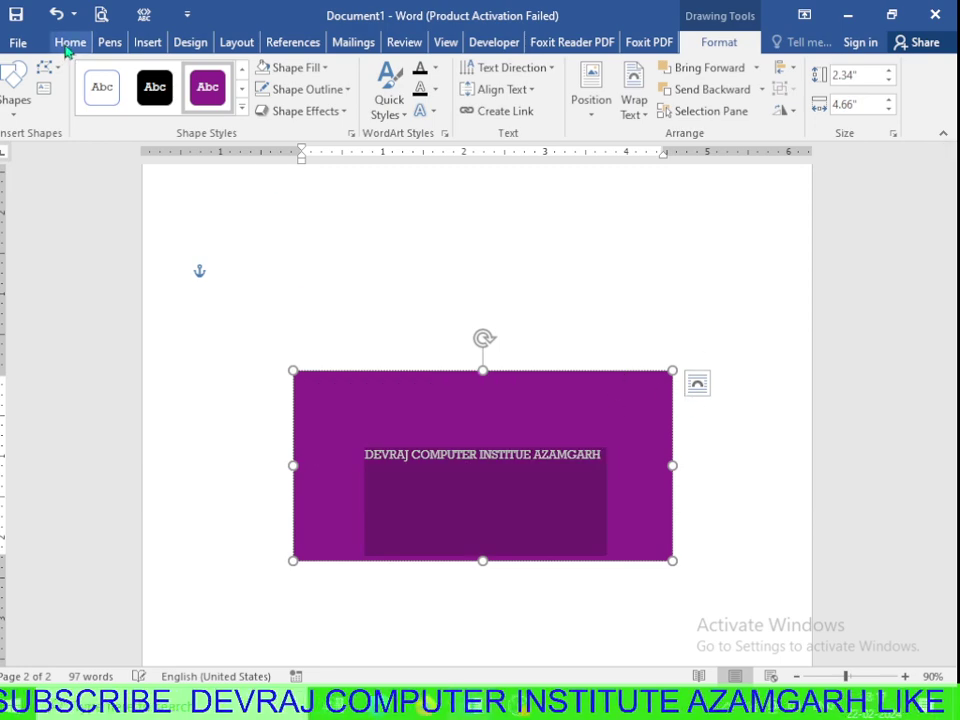
pyautogui.click(68, 43)
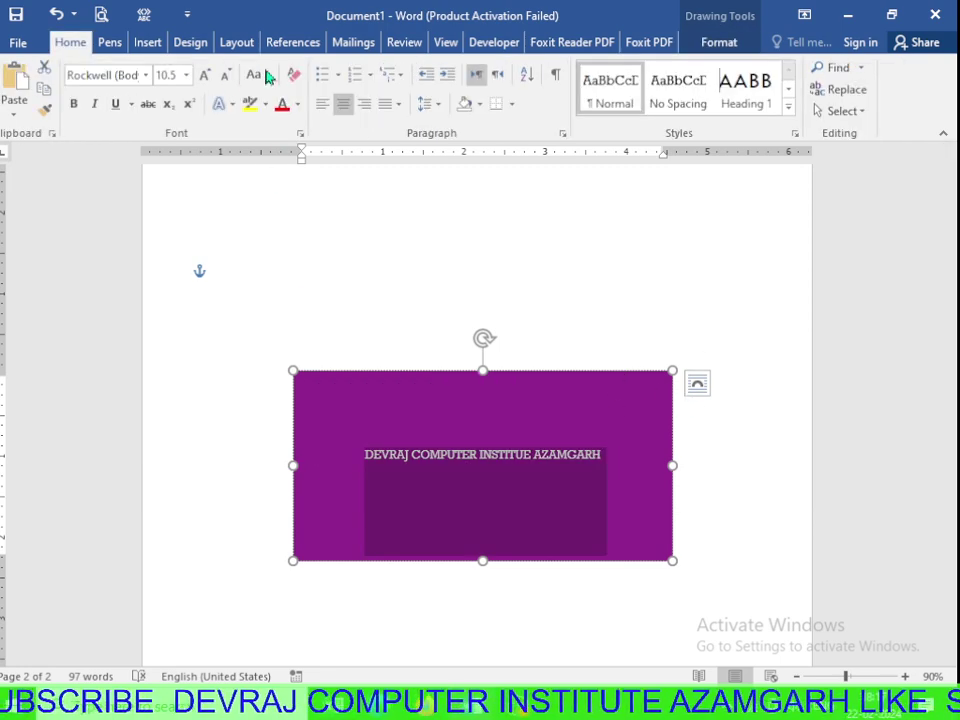
pyautogui.click(73, 104)
pyautogui.click(204, 75)
pyautogui.click(204, 75)
pyautogui.click(204, 75)
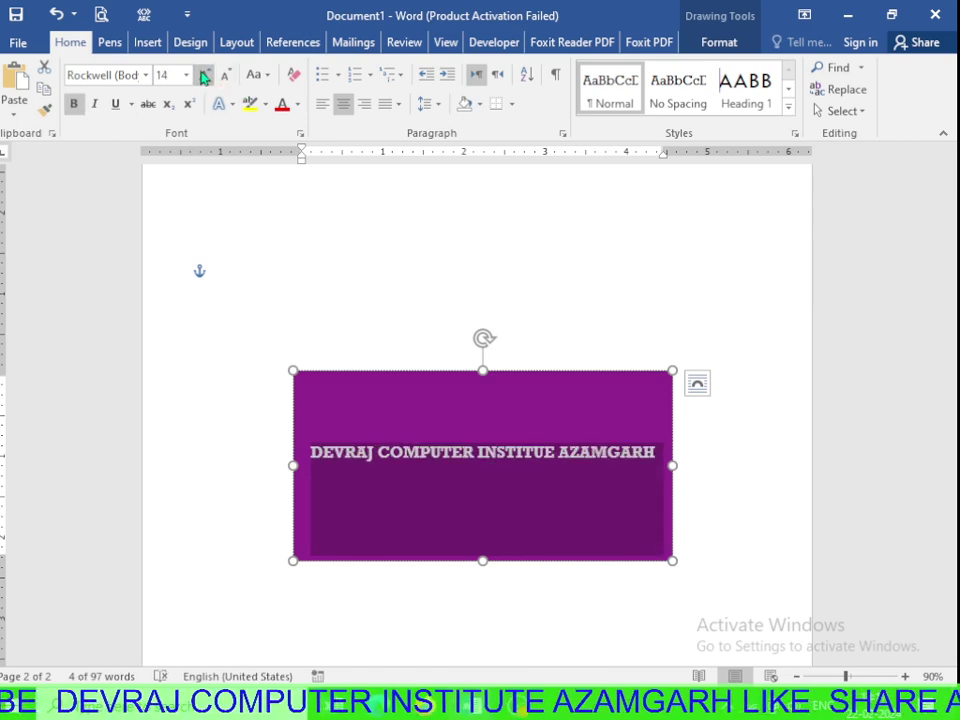
pyautogui.click(204, 75)
pyautogui.click(204, 75)
pyautogui.click(204, 75)
pyautogui.click(204, 75)
pyautogui.click(204, 75)
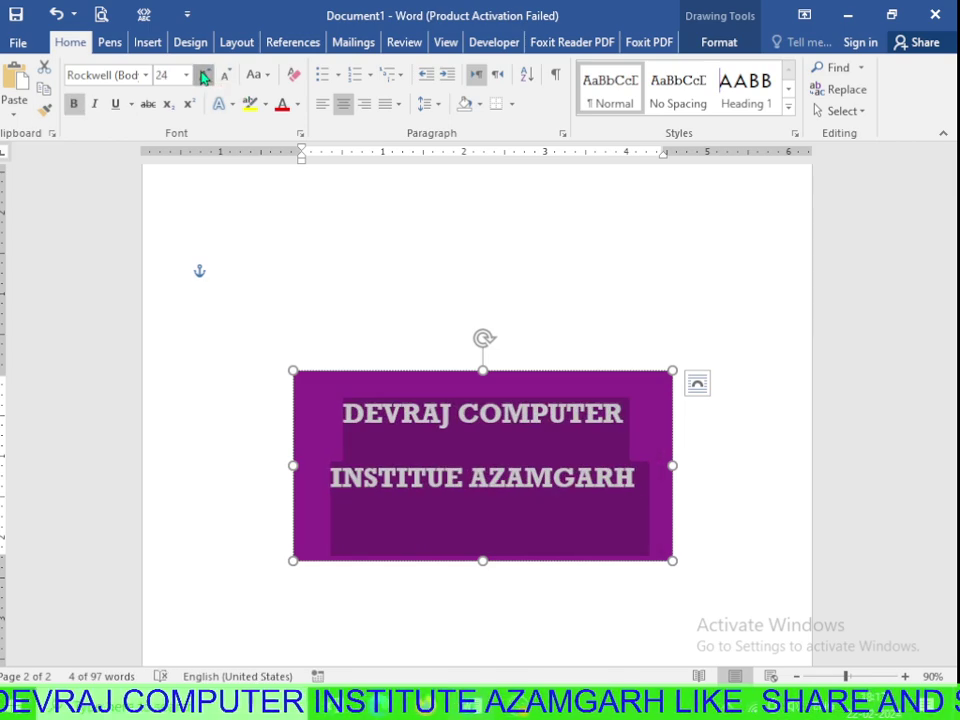
pyautogui.click(204, 75)
pyautogui.click(204, 75)
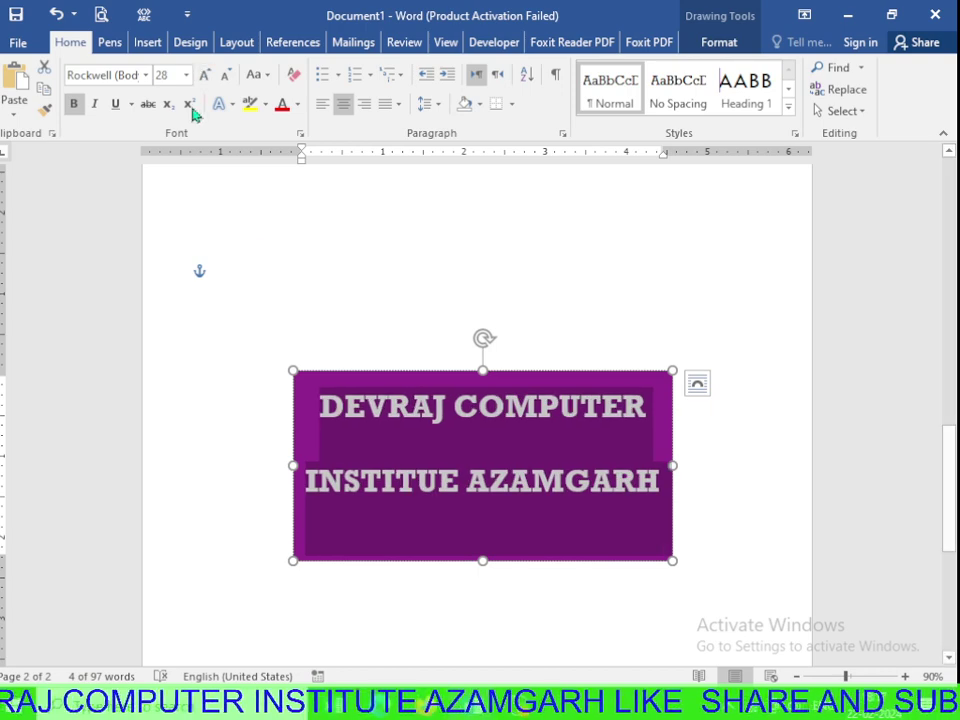
pyautogui.click(204, 75)
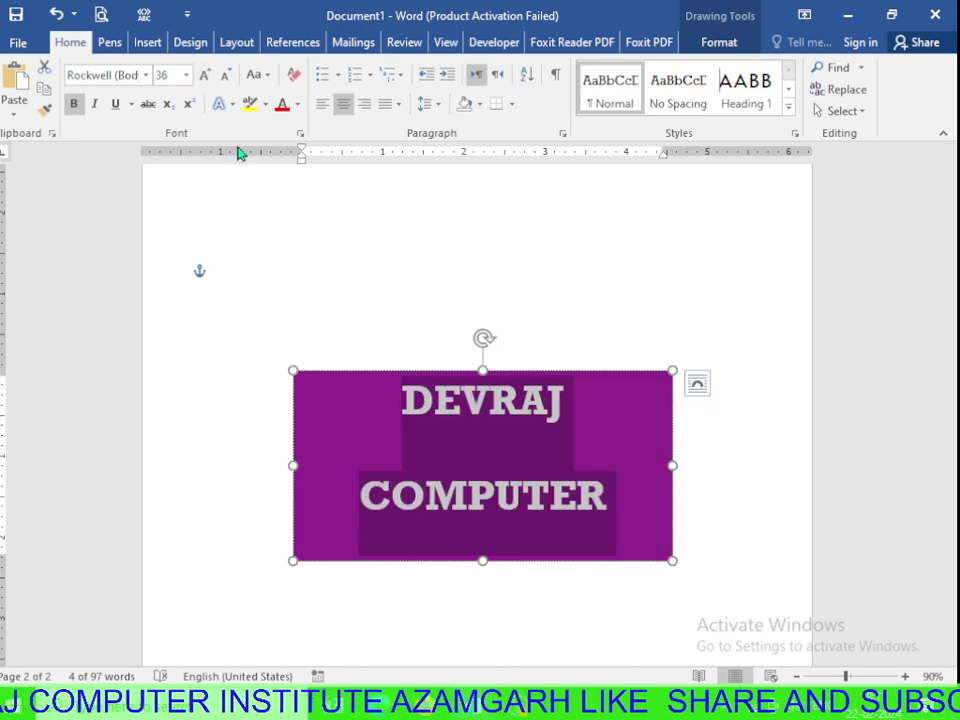
pyautogui.click(226, 75)
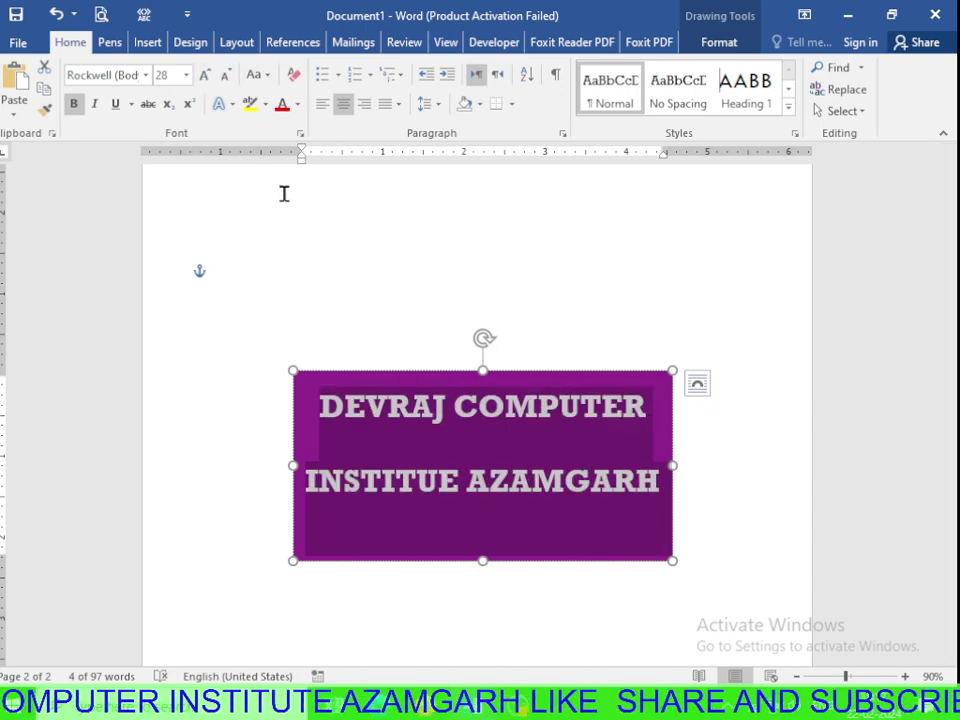
pyautogui.click(712, 42)
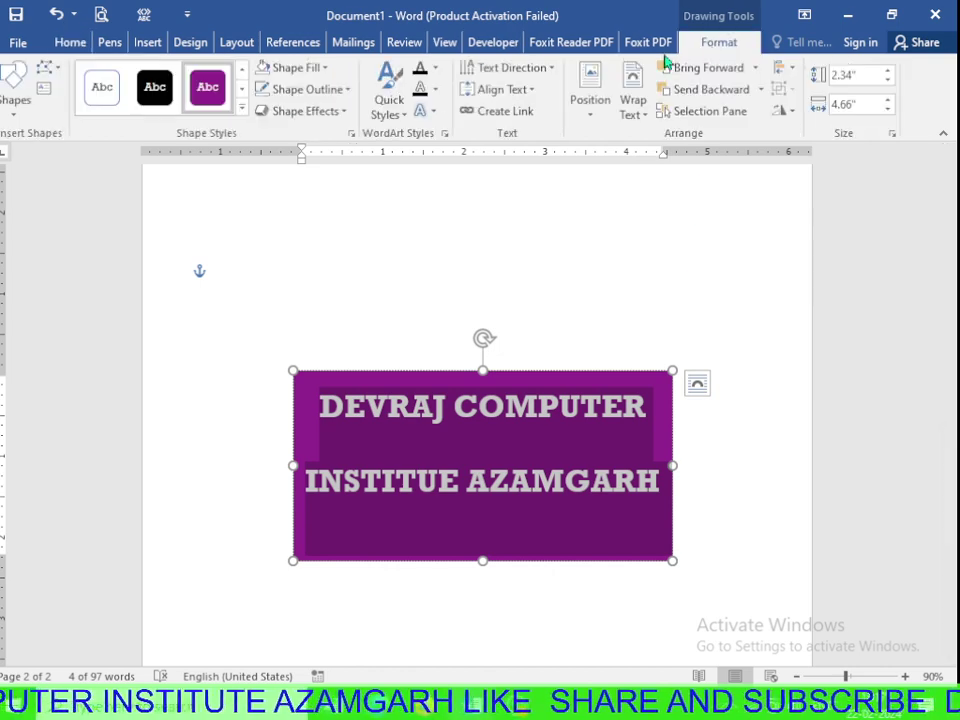
# Set the shape to No Fill and No Outline, and colour its text dark blue.
pyautogui.click(298, 68)
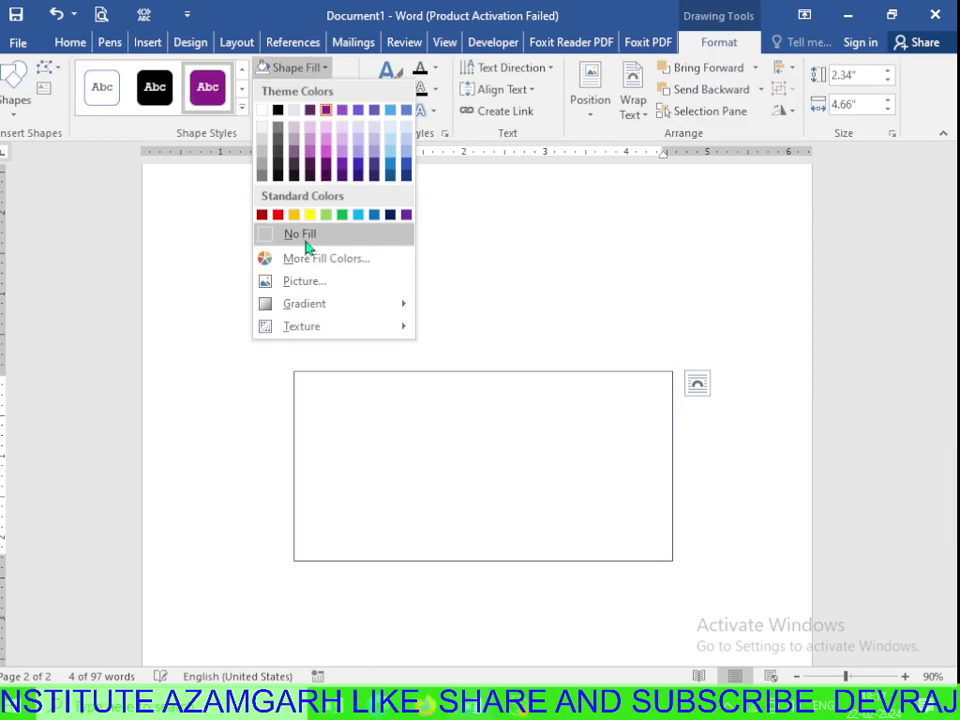
pyautogui.click(301, 236)
pyautogui.click(305, 89)
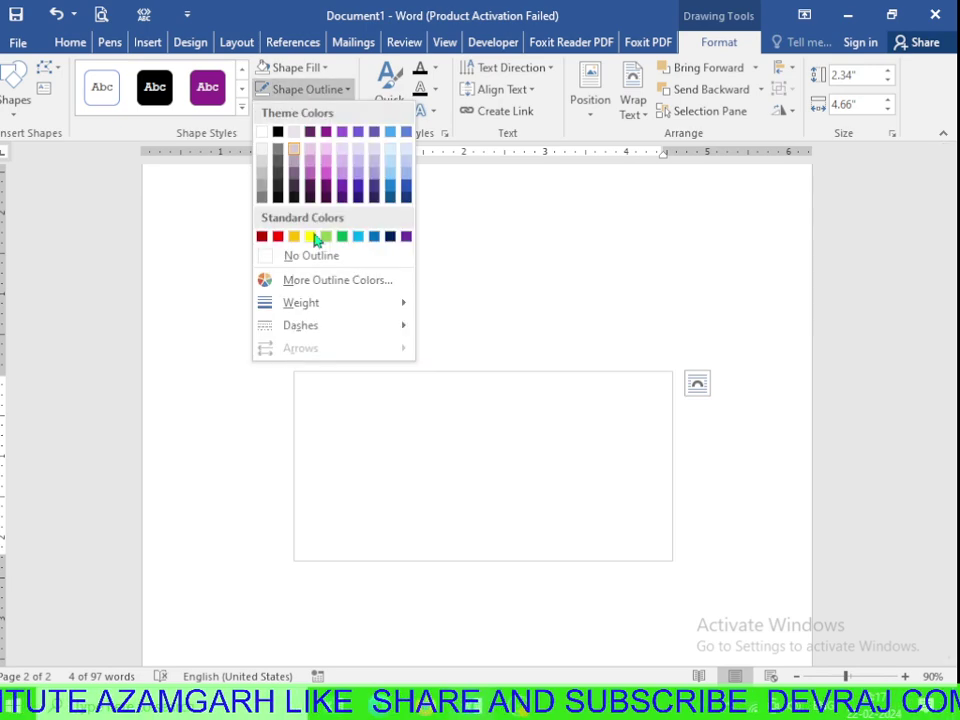
pyautogui.click(307, 262)
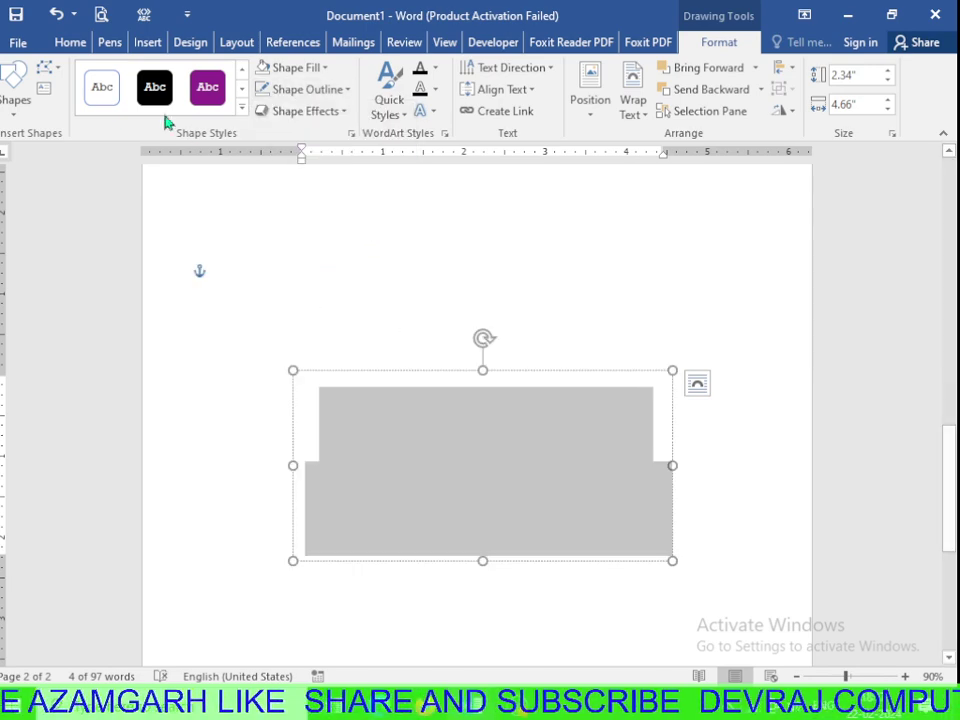
pyautogui.click(436, 80)
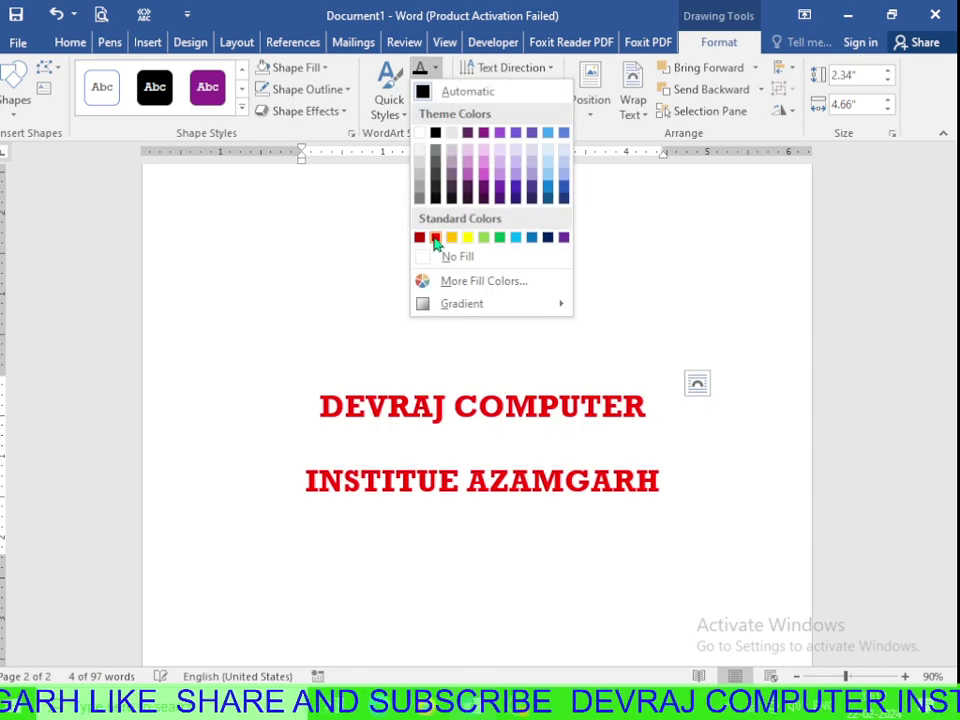
pyautogui.click(549, 239)
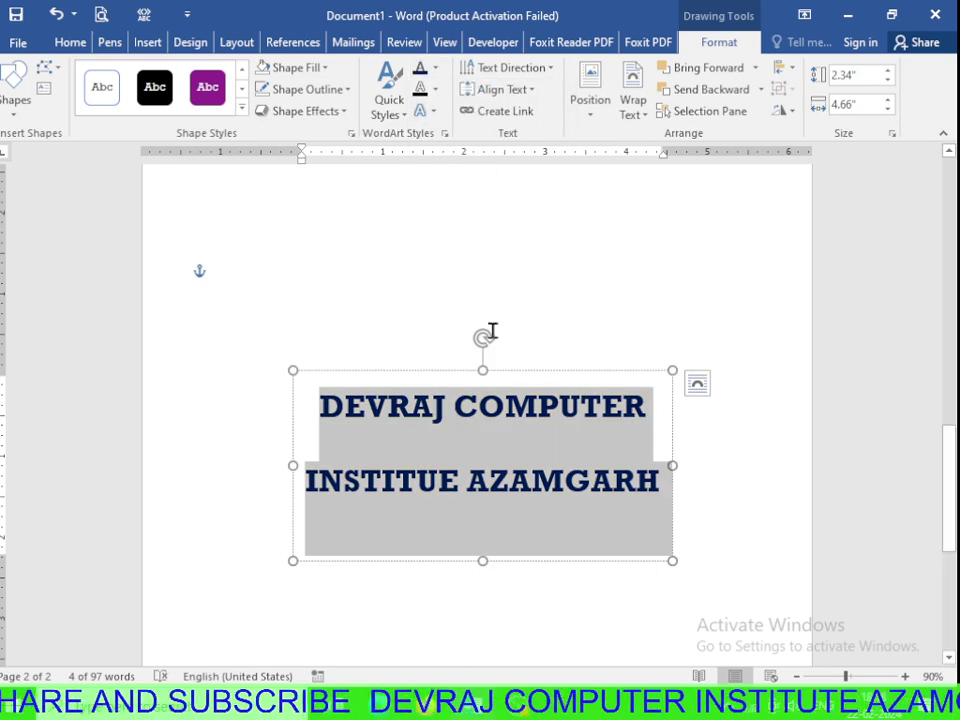
# Rotate the institute text box counter-clockwise so its text rises toward the upper right.
pyautogui.moveTo(483, 338); pyautogui.dragTo(385, 362)
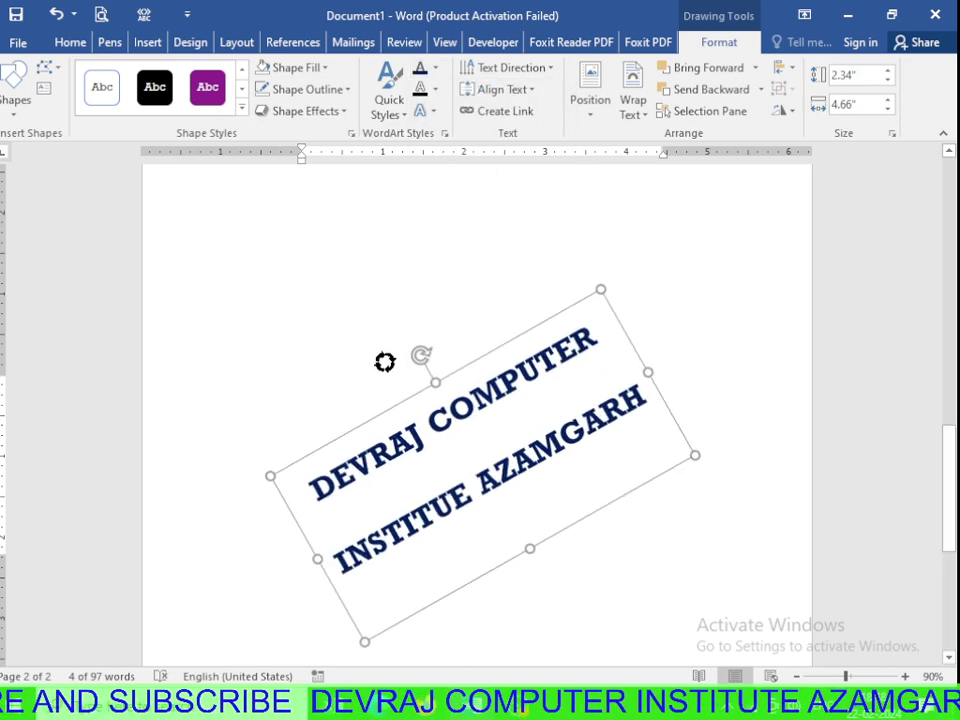
pyautogui.moveTo(385, 362); pyautogui.dragTo(392, 368)
pyautogui.click(388, 309)
pyautogui.hotkey('ctrl', 'z')
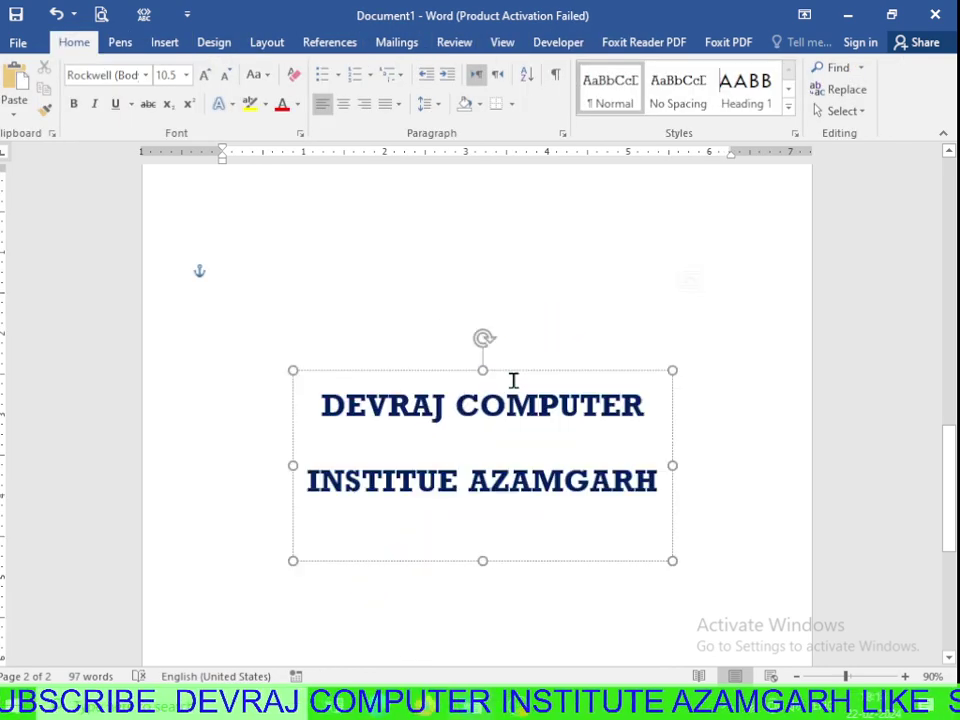
pyautogui.hotkey('ctrl', 'y')
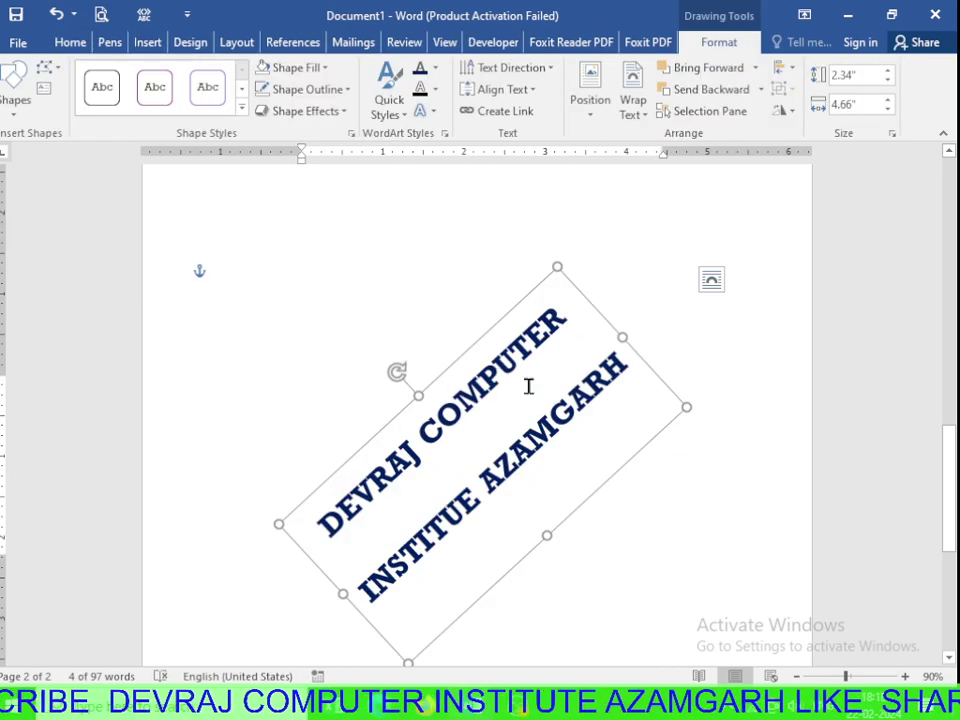
pyautogui.scroll(-1, 498, 396)
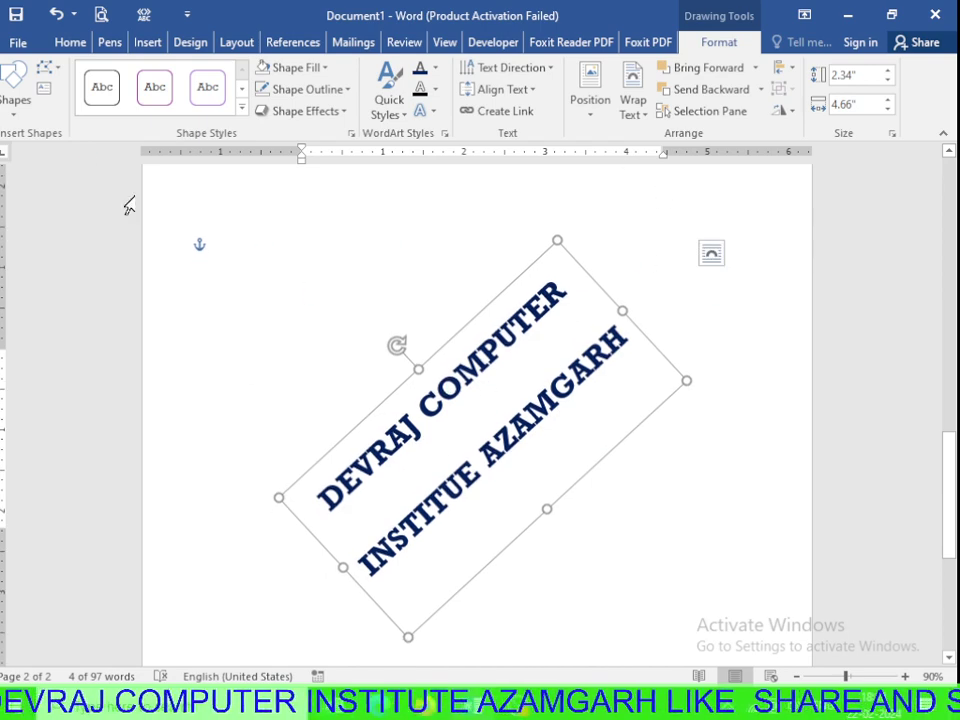
# Save the tilted text box as a new building block named RAMU.
pyautogui.click(147, 42)
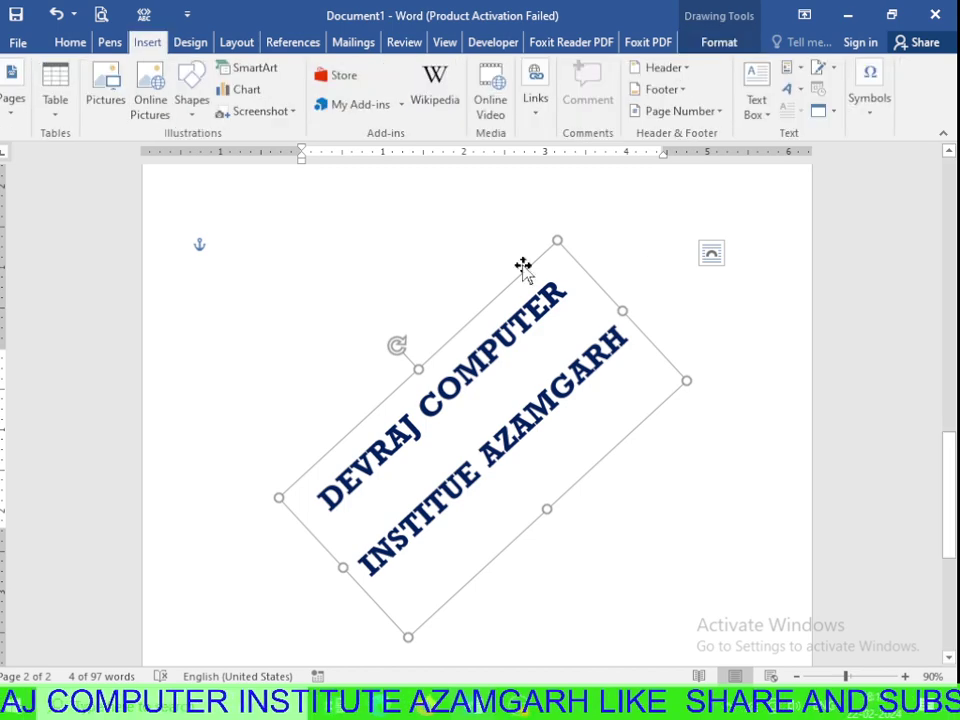
pyautogui.click(767, 119)
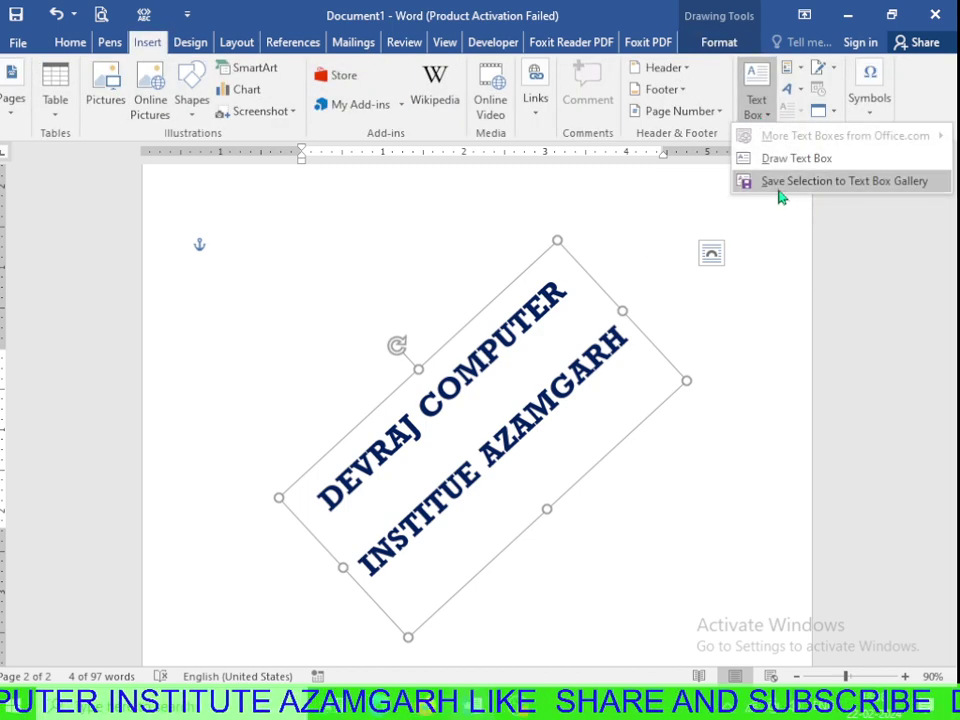
pyautogui.click(885, 181)
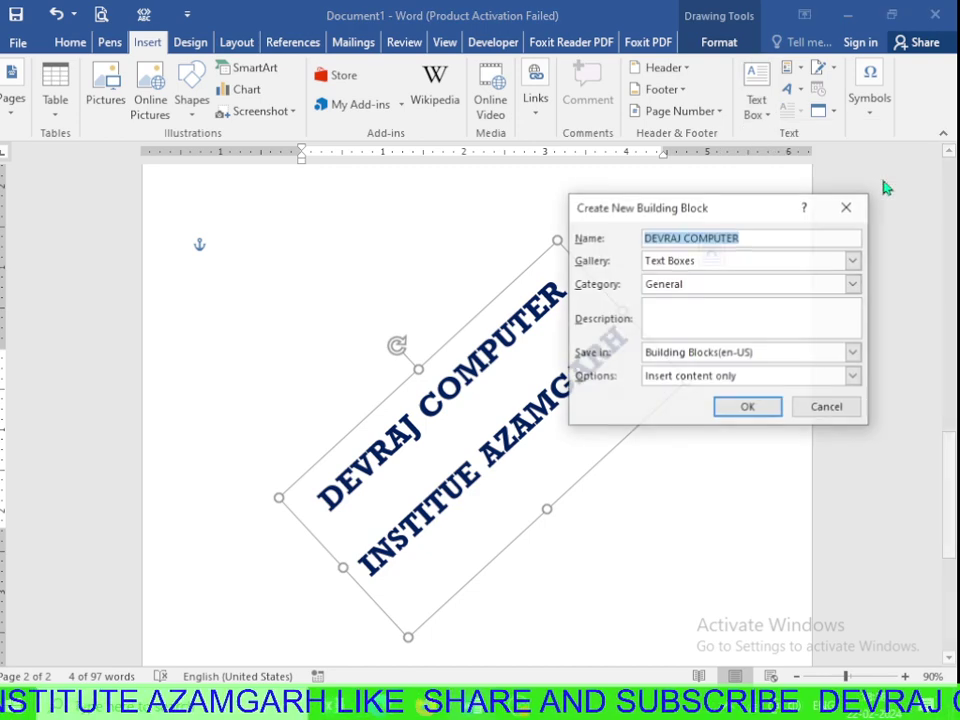
pyautogui.moveTo(714, 210)
pyautogui.mouseDown()
pyautogui.moveTo(797, 199)
pyautogui.moveTo(778, 199)
pyautogui.mouseUp()
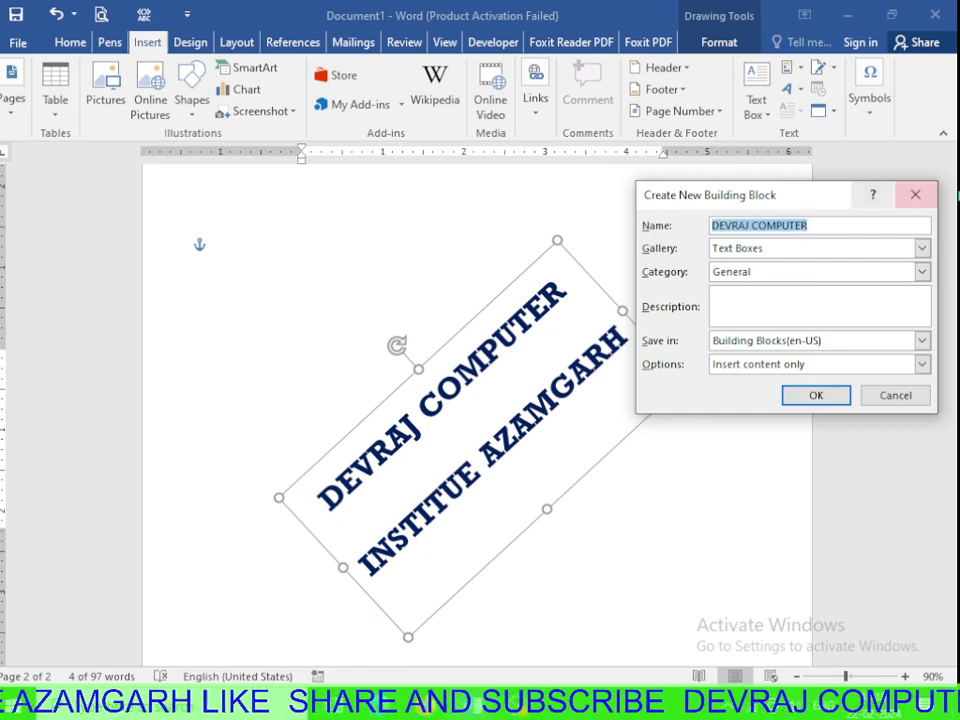
pyautogui.press('BackSpace')
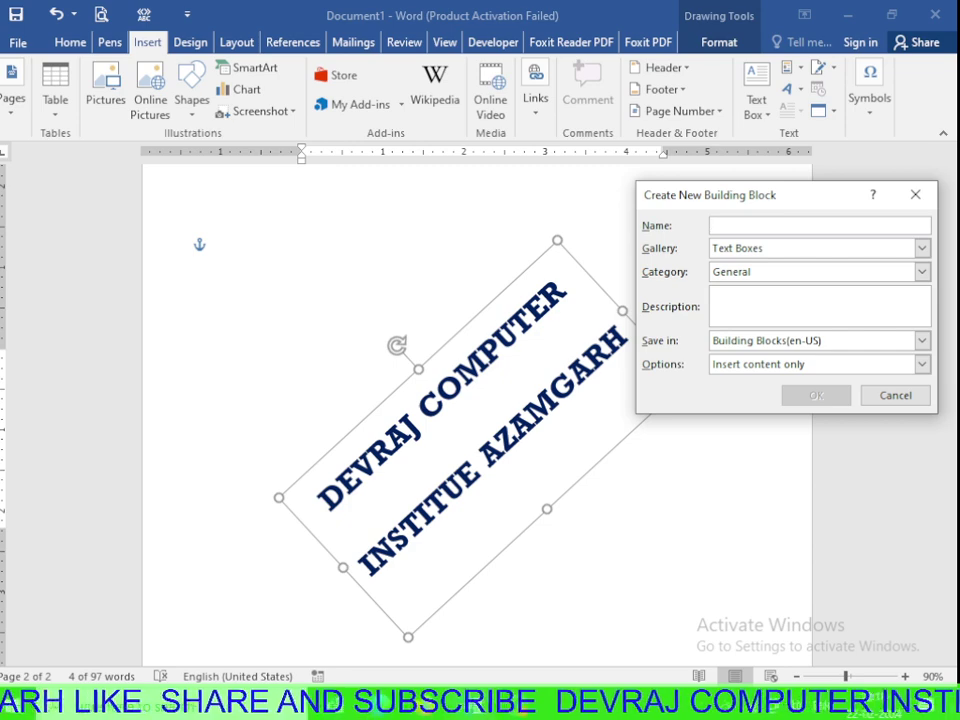
pyautogui.write('RAMU')
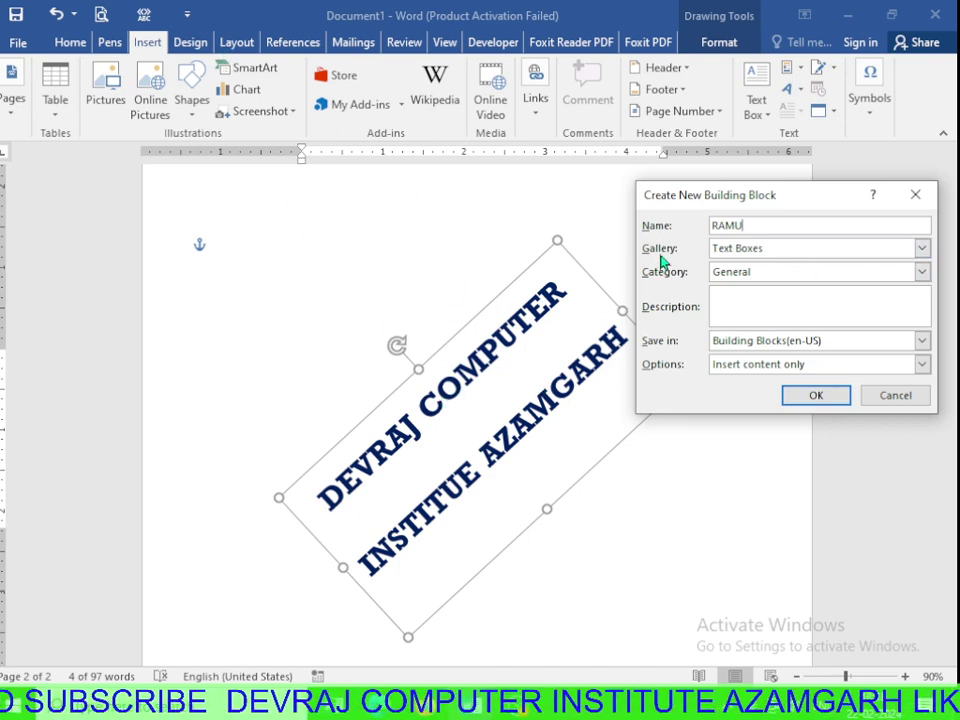
# File the RAMU block in the Watermarks gallery under the Confidential category.
pyautogui.click(890, 252)
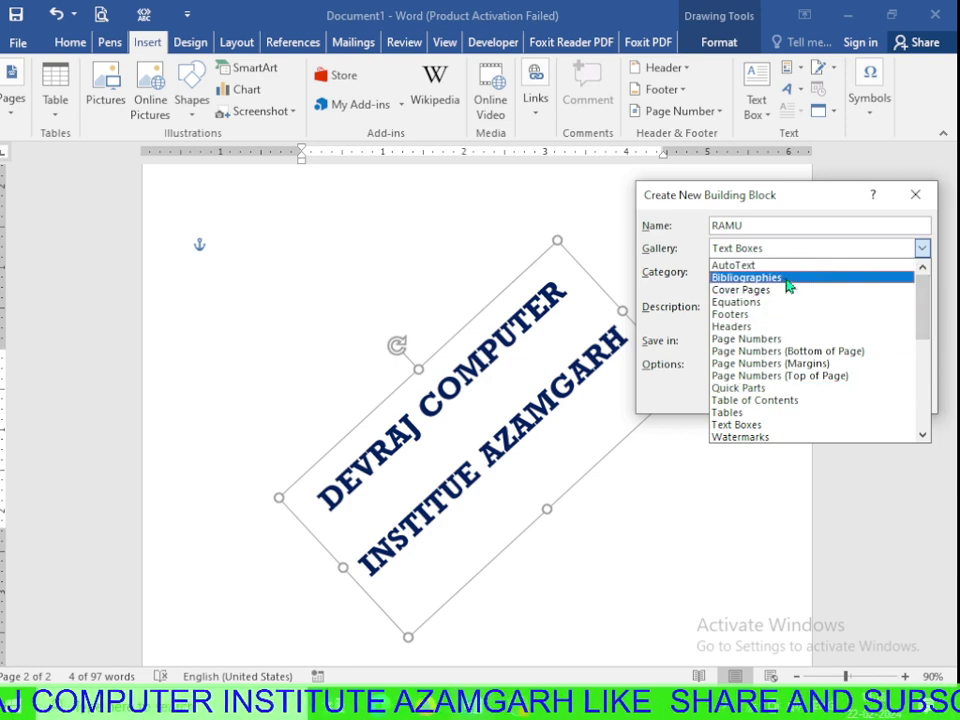
pyautogui.scroll(-1, 778, 394)
pyautogui.scroll(-1, 778, 403)
pyautogui.scroll(-1, 778, 408)
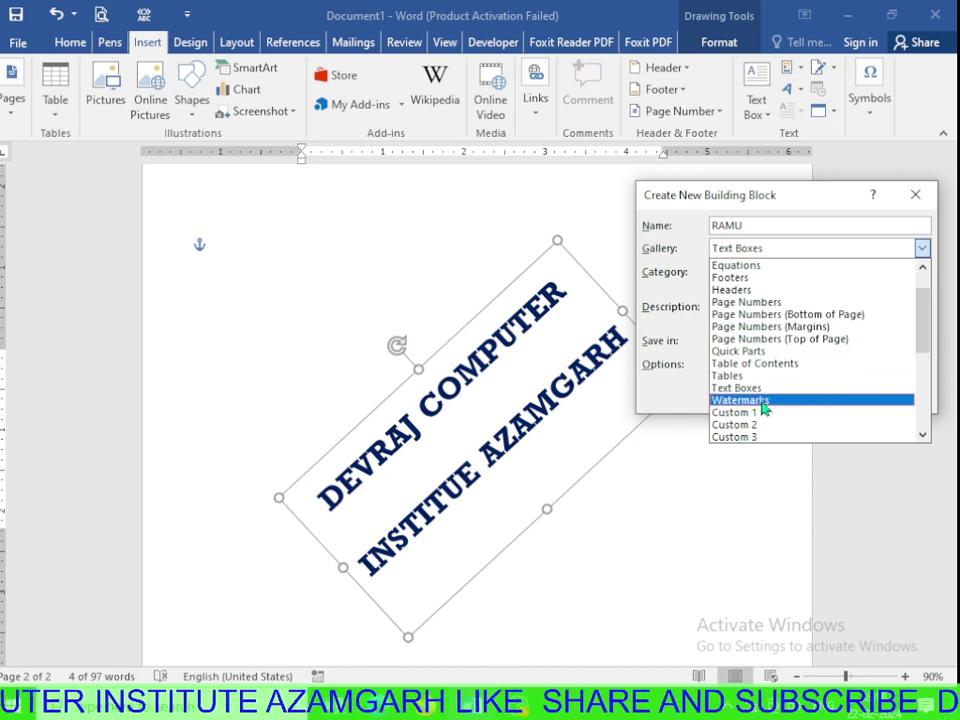
pyautogui.click(763, 401)
pyautogui.click(766, 314)
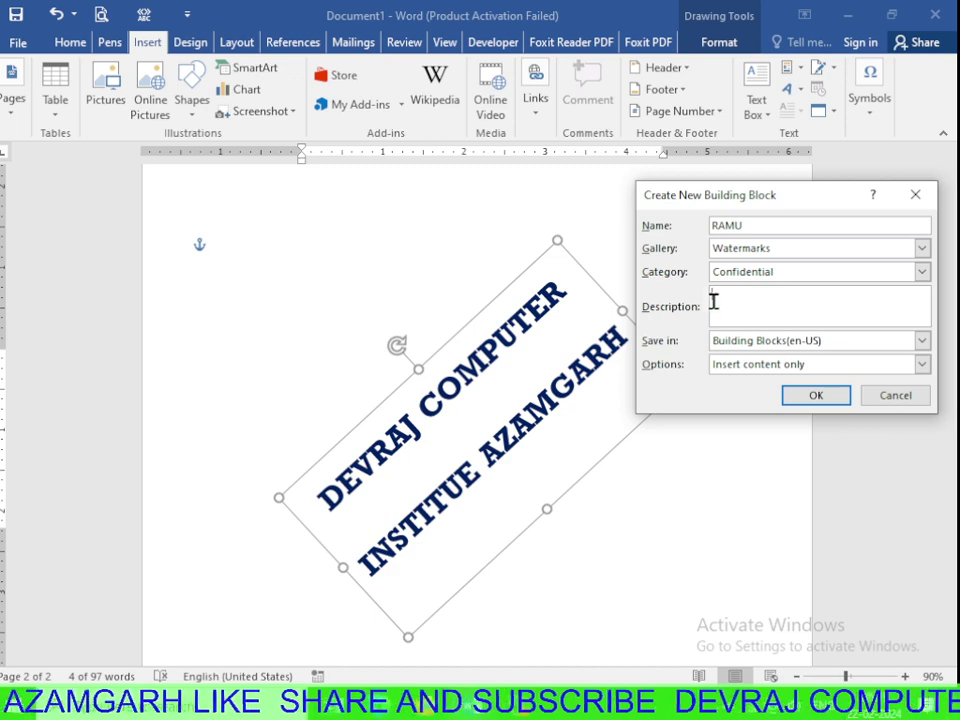
pyautogui.click(817, 400)
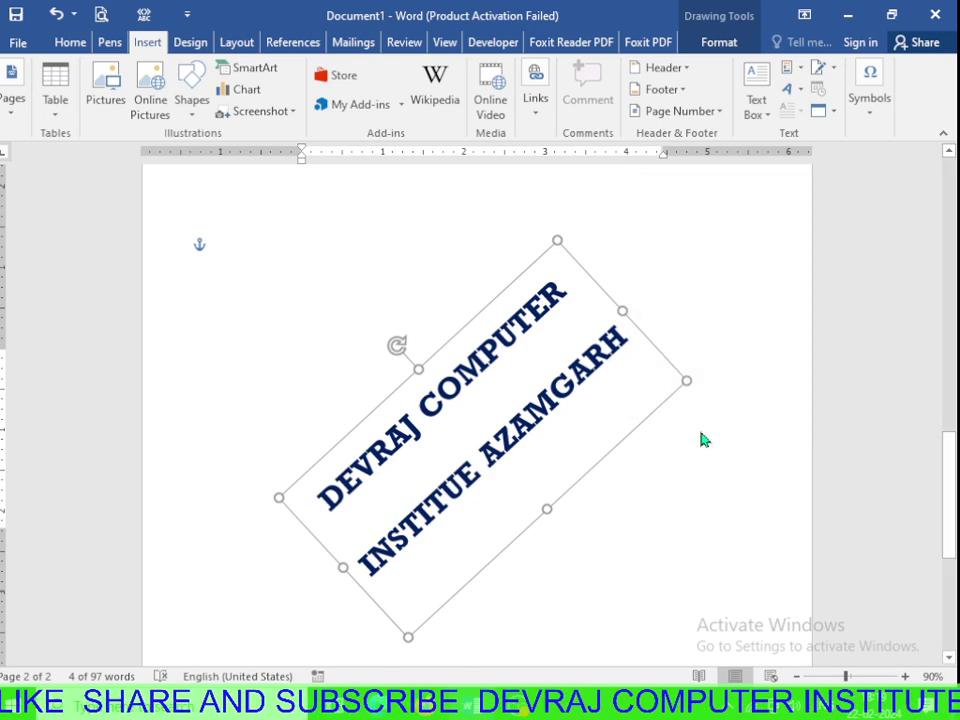
# Select and delete the tilted institute text box, leaving page 2 blank.
pyautogui.click(496, 326)
pyautogui.click(495, 330)
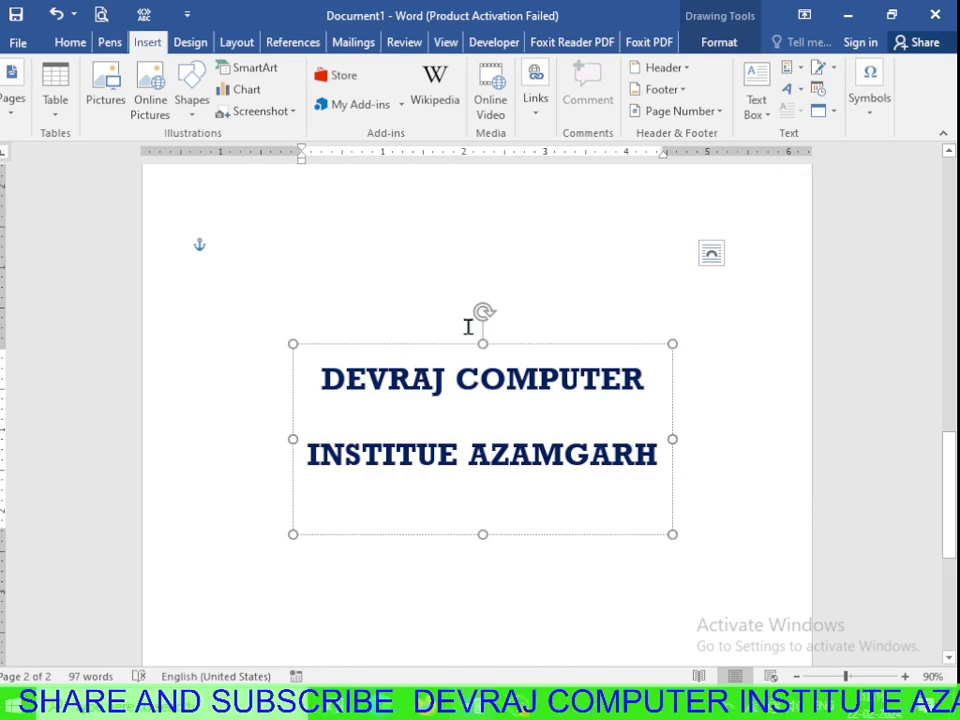
pyautogui.click(509, 347)
pyautogui.press('Delete')
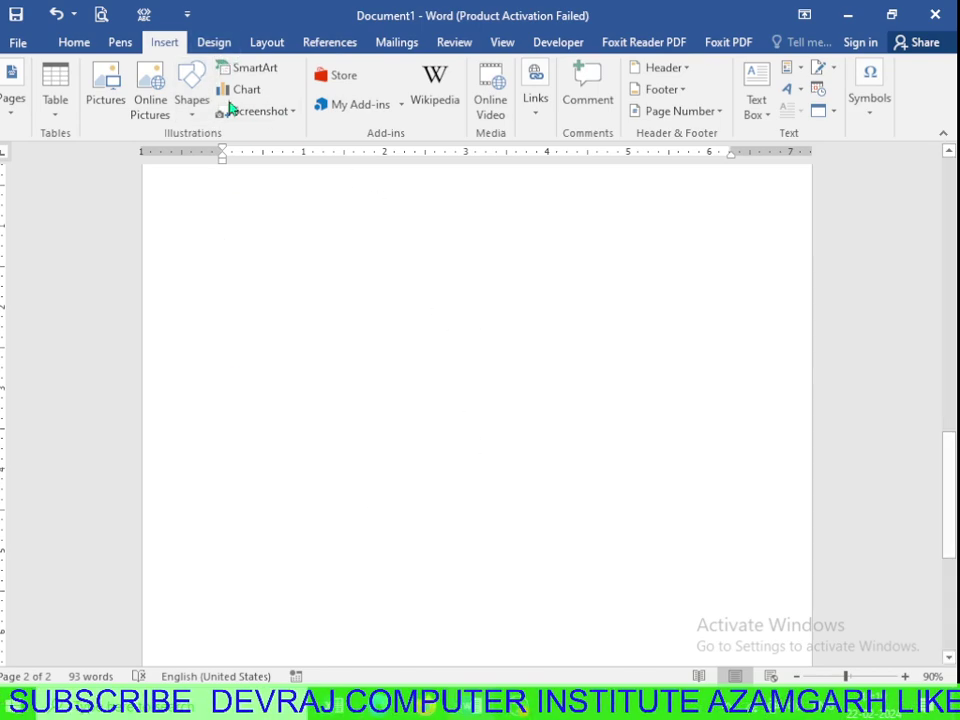
pyautogui.click(216, 44)
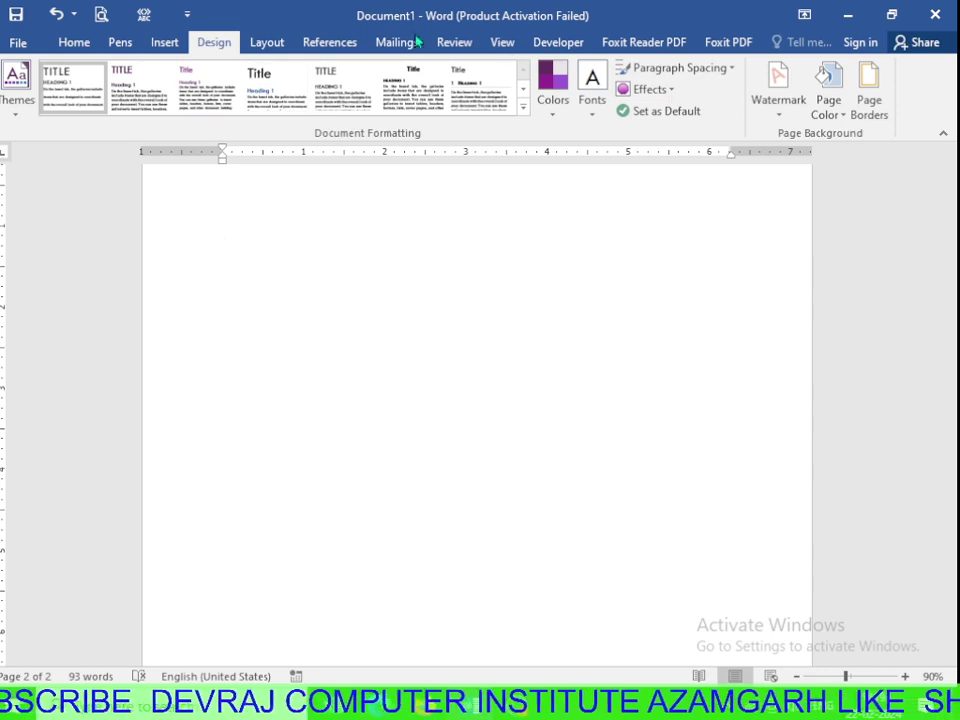
# Apply the RAMU watermark so the faded diagonal institute text shows across the page.
pyautogui.click(778, 112)
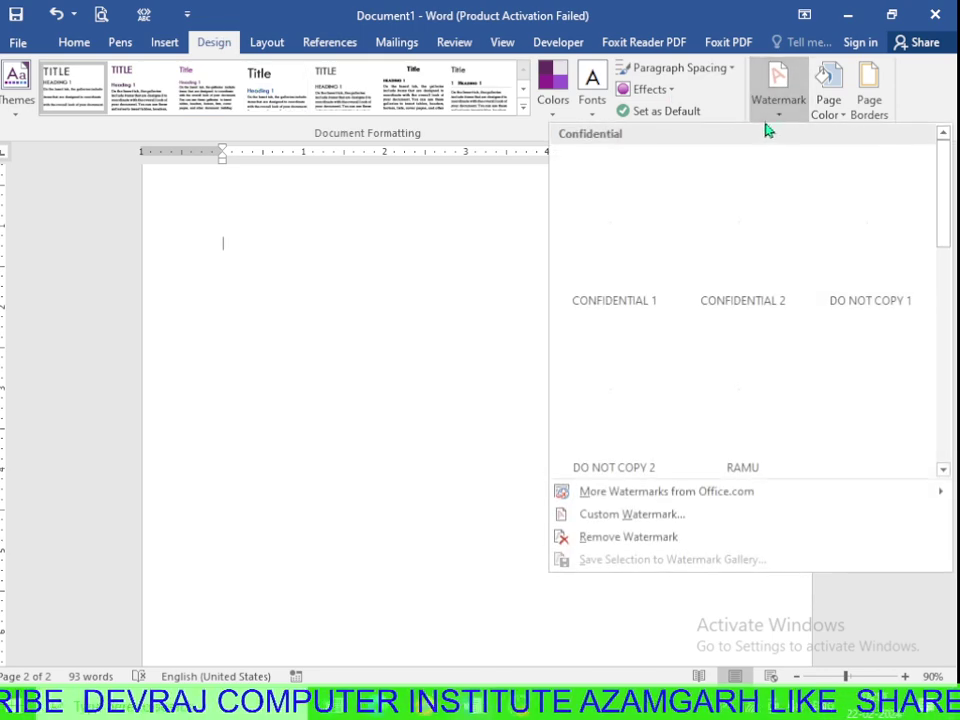
pyautogui.click(738, 360)
pyautogui.scroll(1, 480, 375)
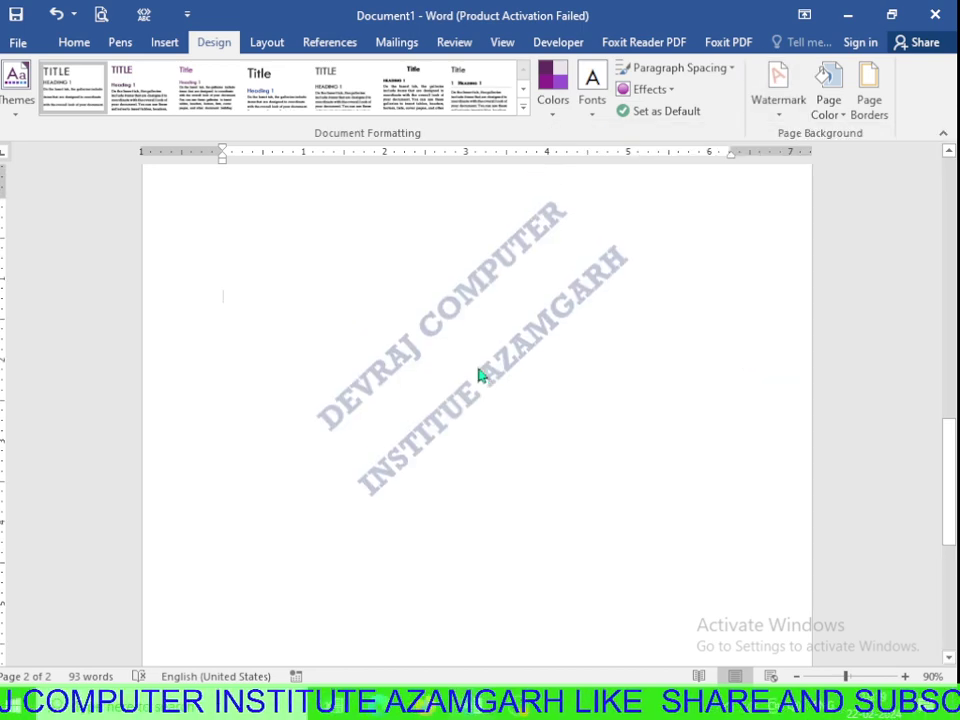
pyautogui.scroll(2, 480, 375)
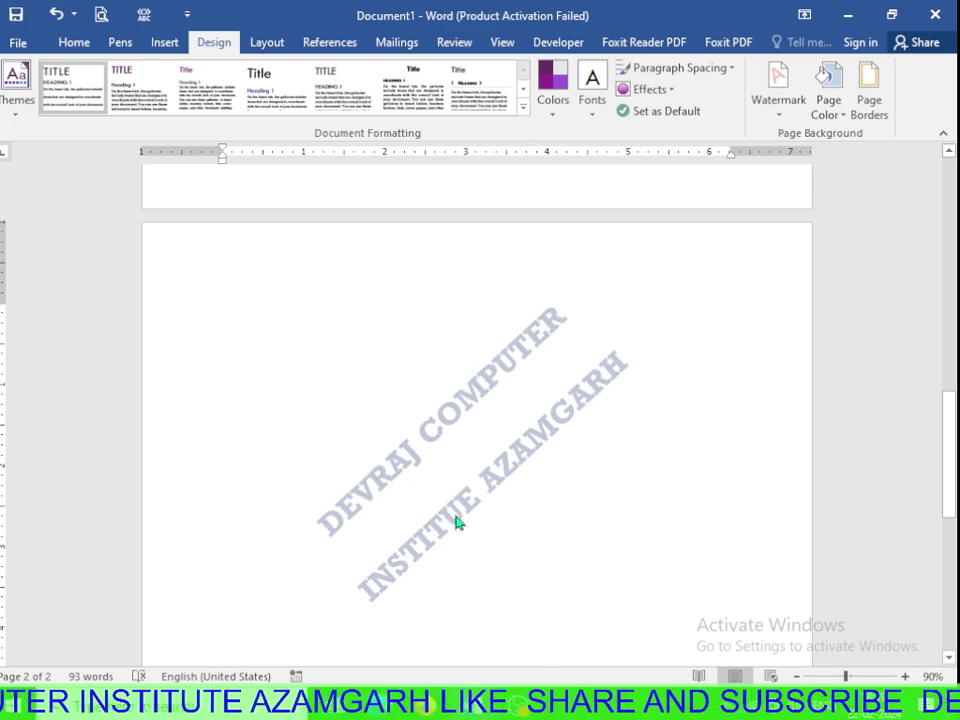
pyautogui.scroll(-1, 512, 441)
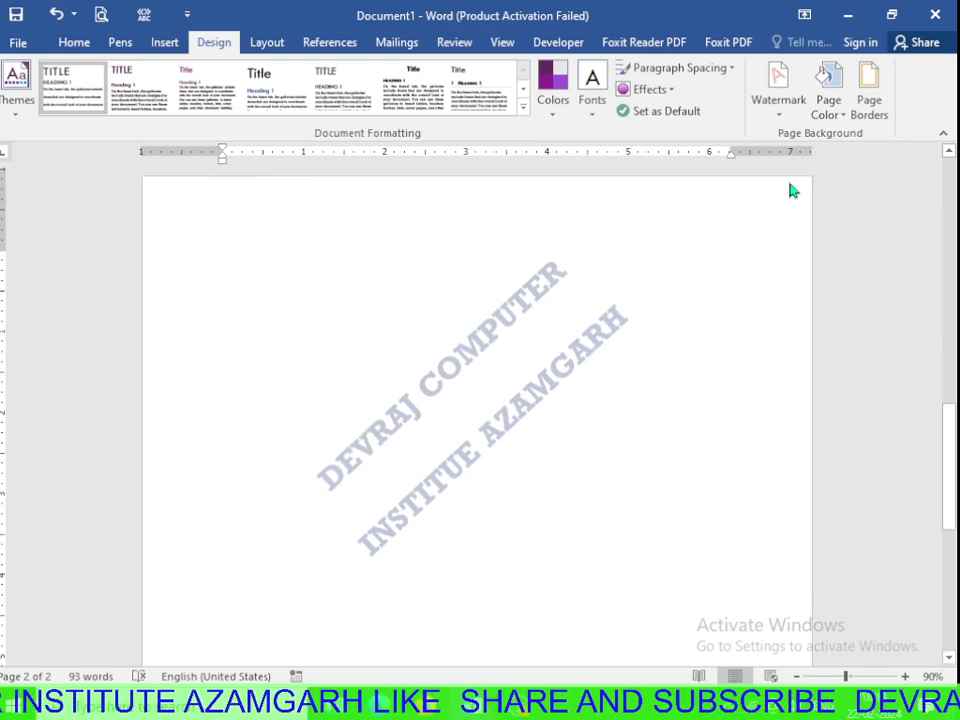
pyautogui.click(781, 110)
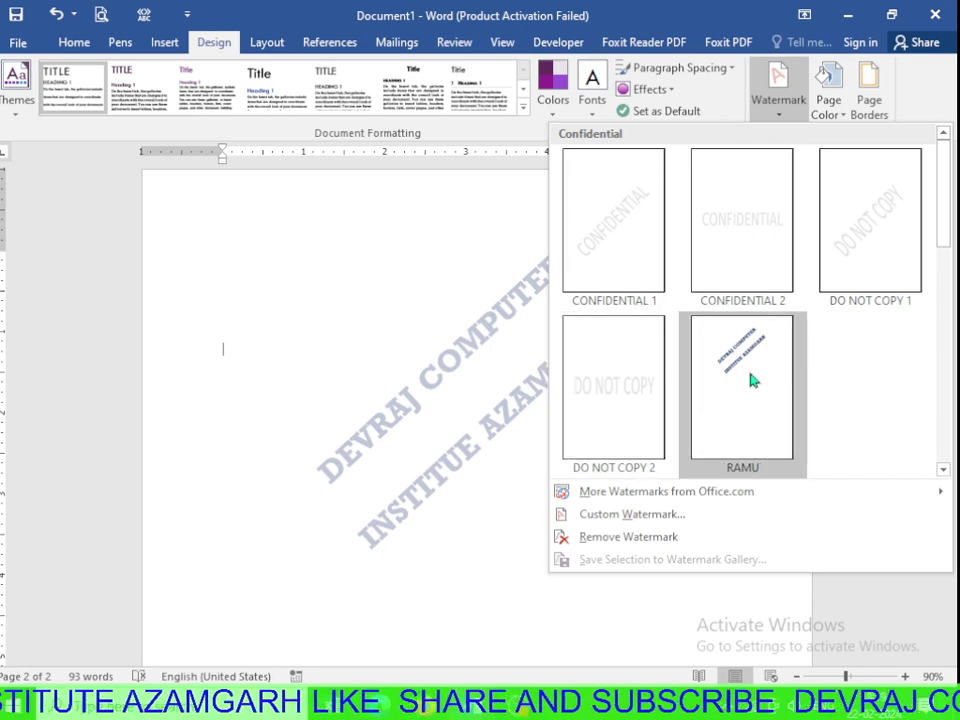
pyautogui.click(753, 380)
pyautogui.click(777, 112)
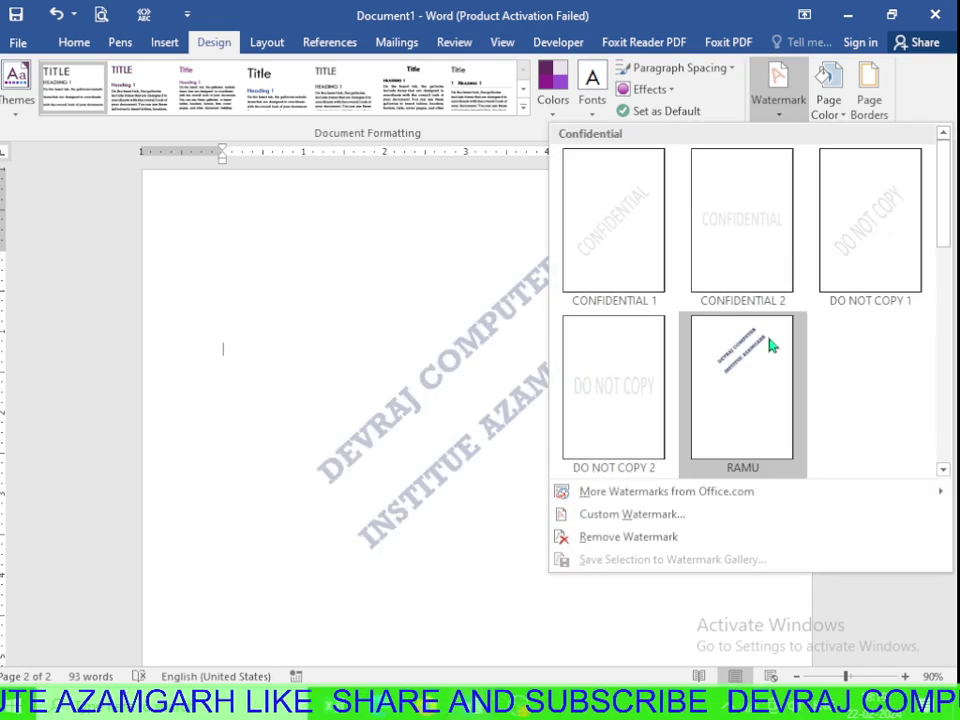
pyautogui.click(772, 345)
pyautogui.click(779, 100)
pyautogui.click(739, 364)
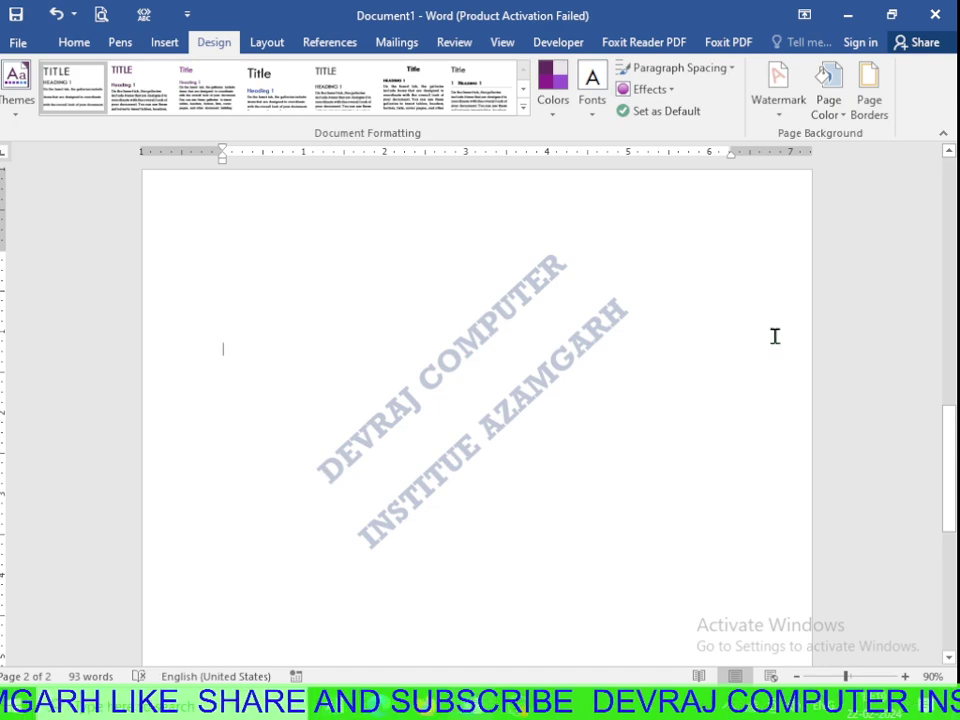
pyautogui.click(533, 281)
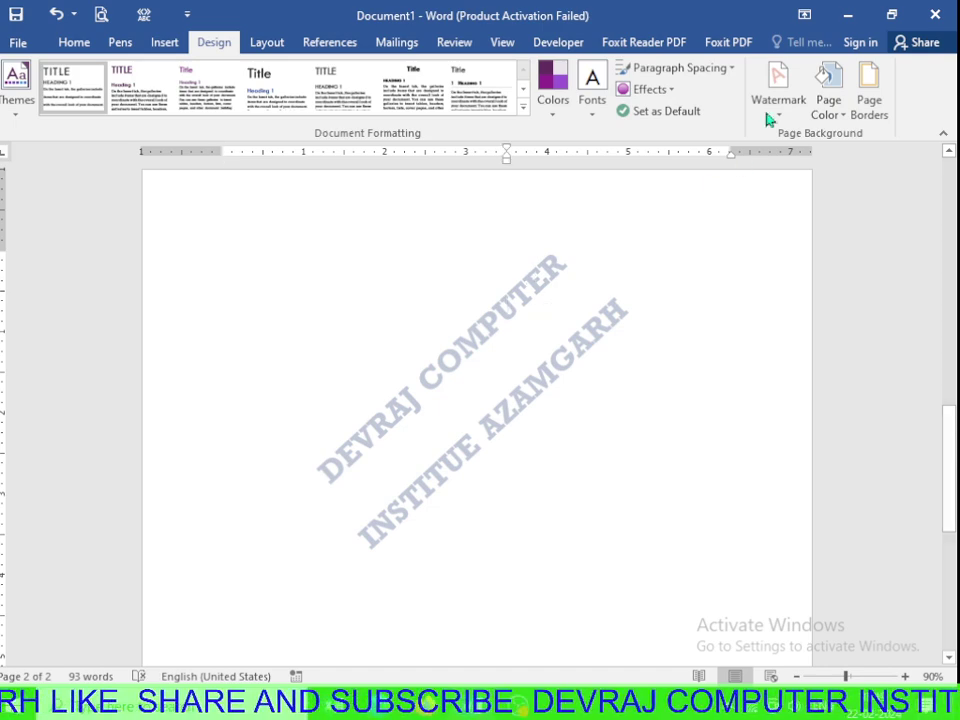
# Remove the watermark, then reapply the RAMU watermark to page 2.
pyautogui.click(768, 119)
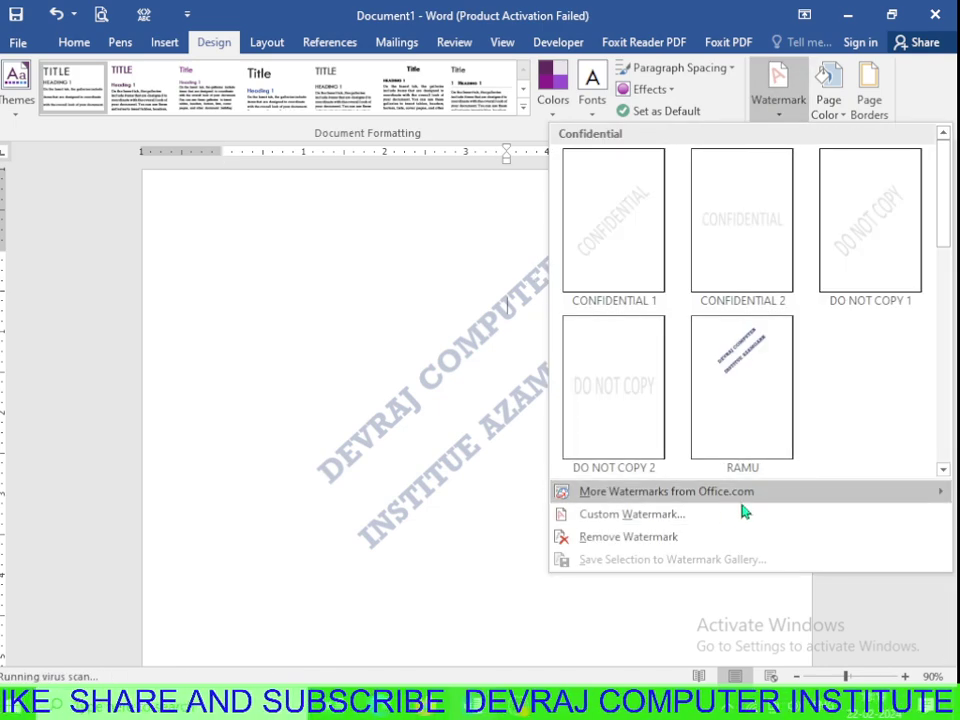
pyautogui.click(628, 537)
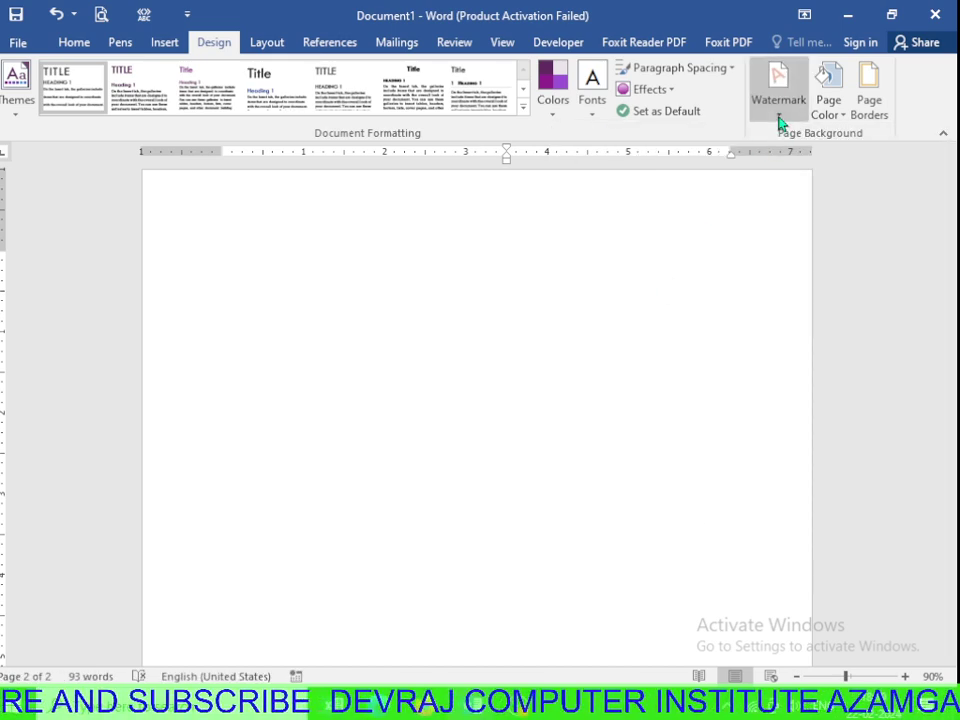
pyautogui.click(536, 491)
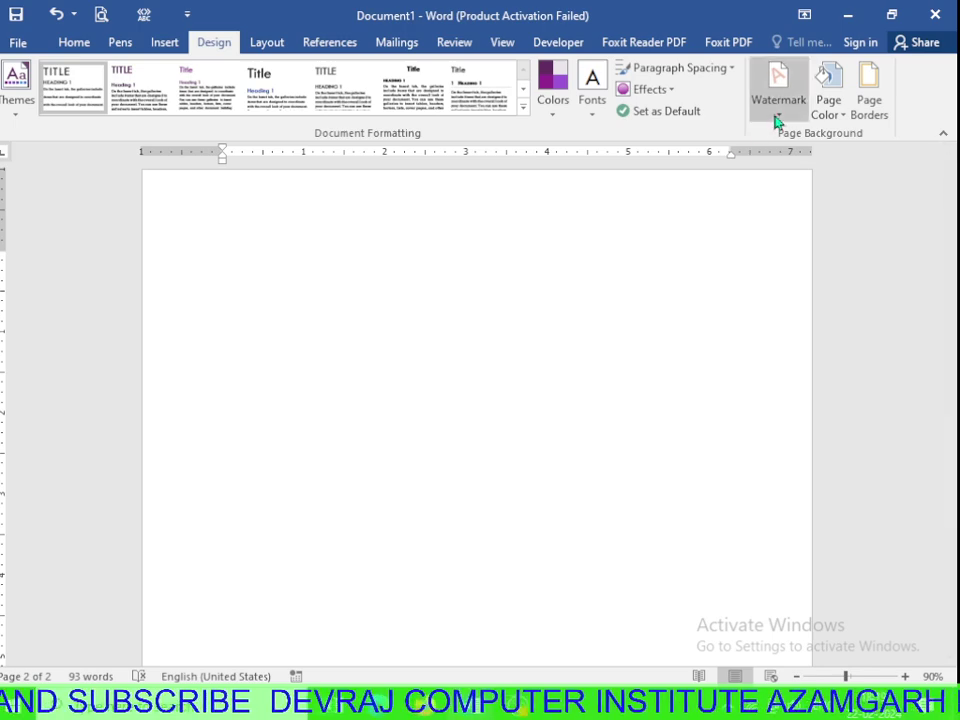
pyautogui.click(777, 115)
pyautogui.click(732, 390)
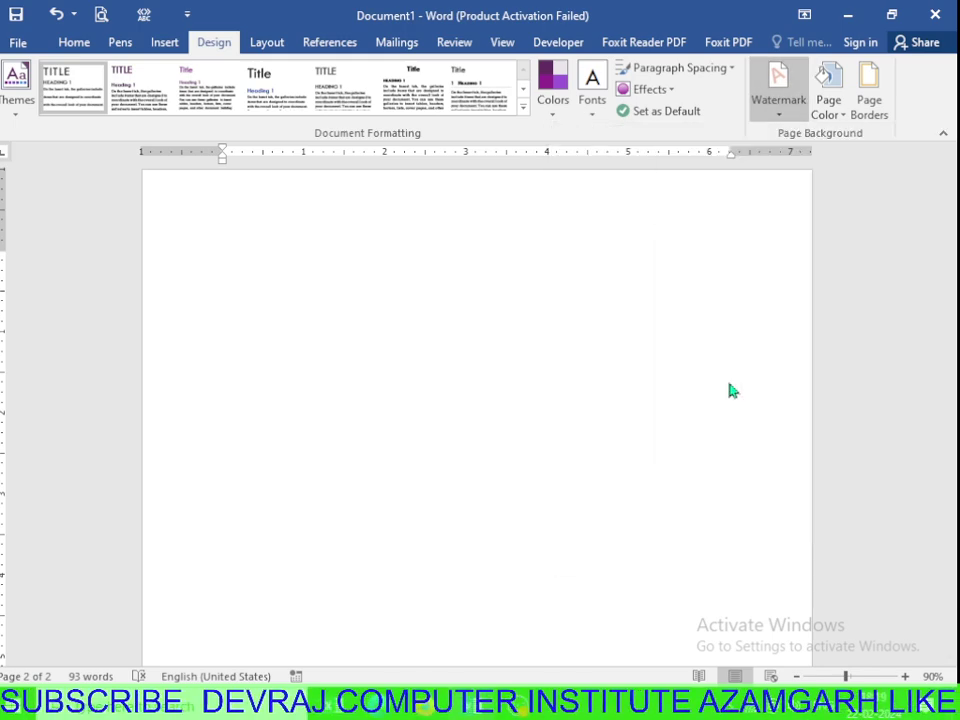
# Reapply the RAMU watermark twice more, then remove it so the page is blank.
pyautogui.click(784, 118)
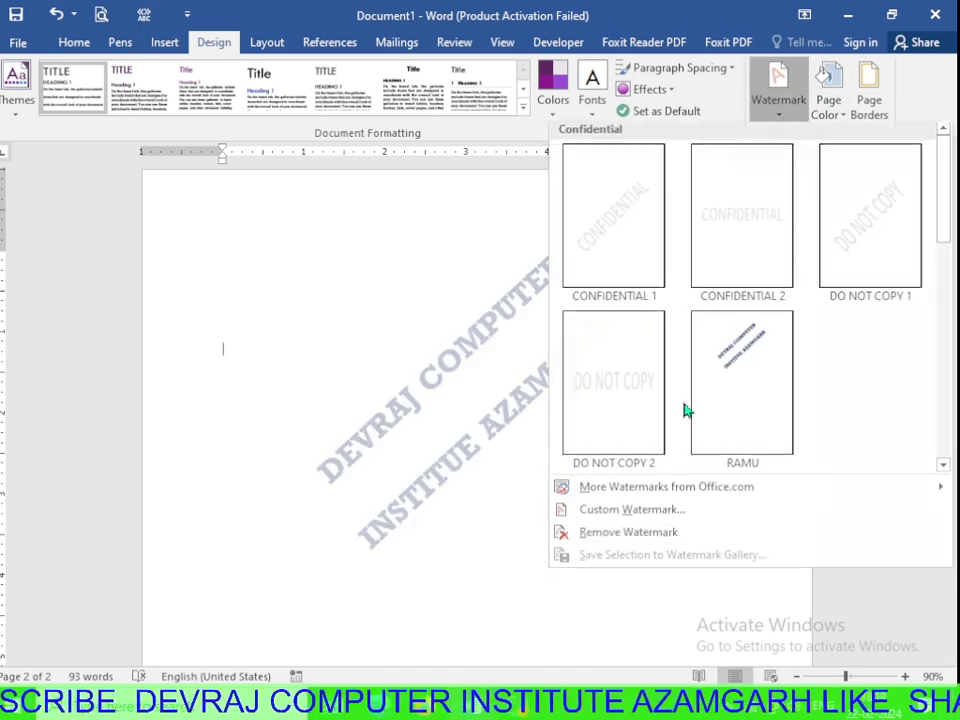
pyautogui.click(668, 545)
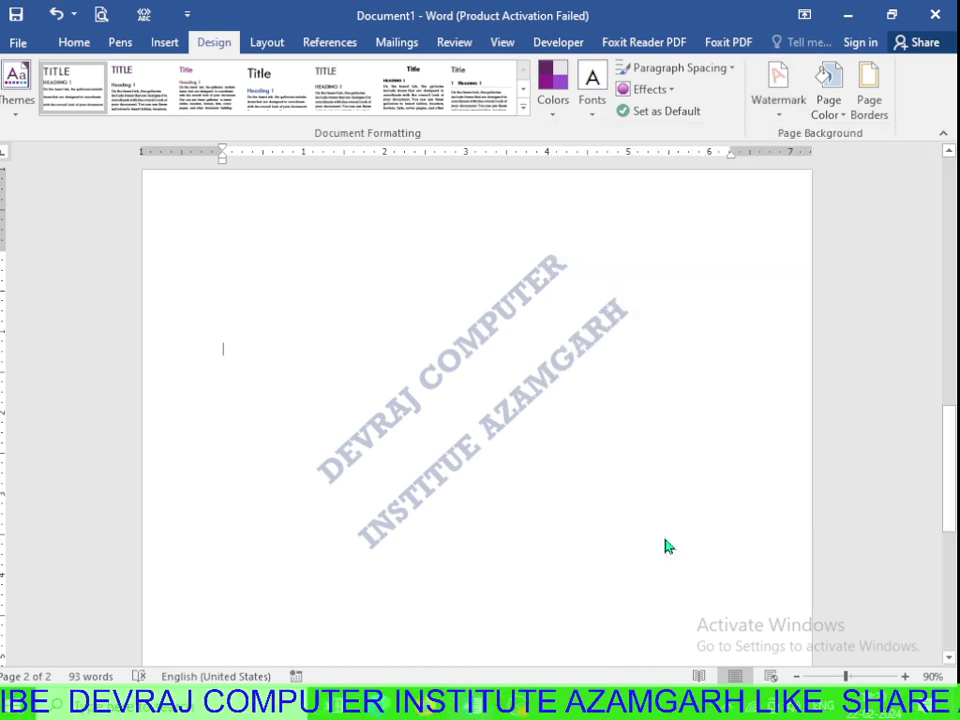
pyautogui.click(776, 120)
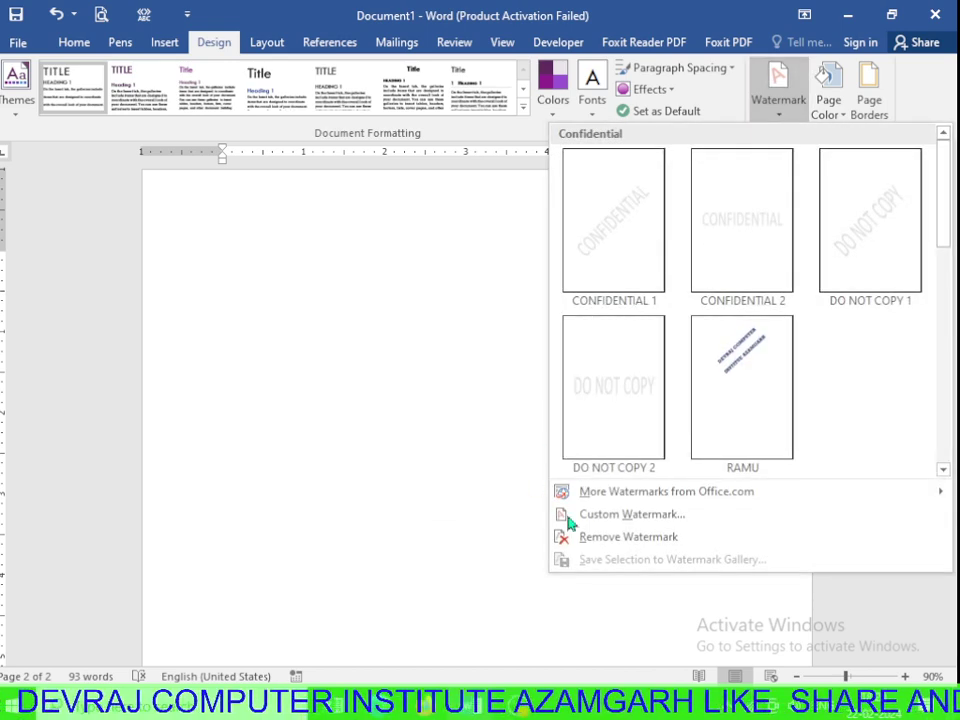
pyautogui.click(716, 406)
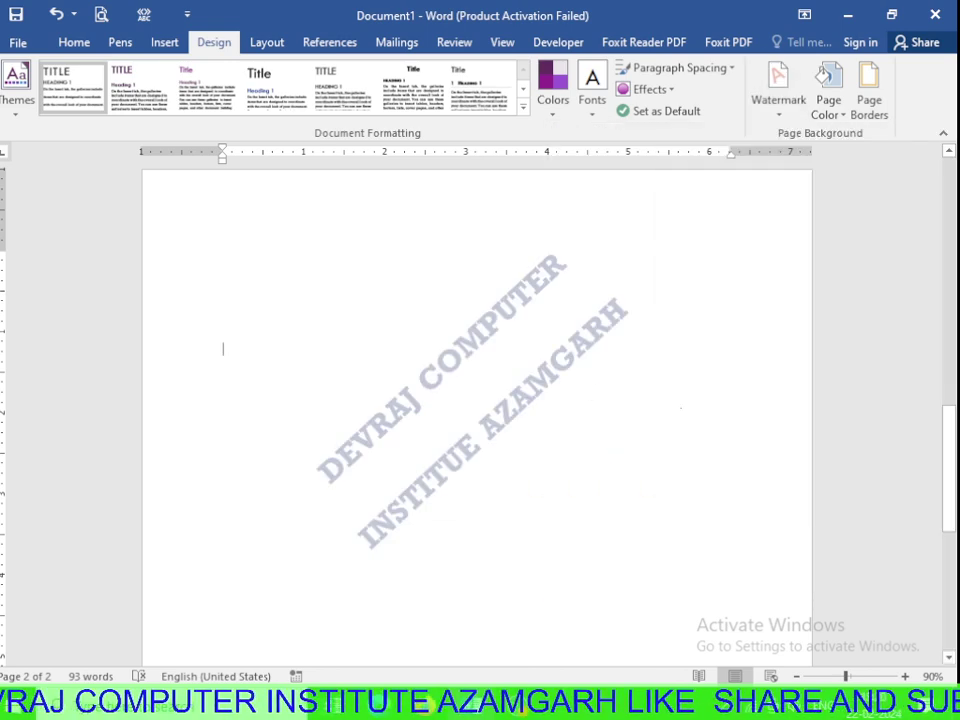
pyautogui.click(780, 117)
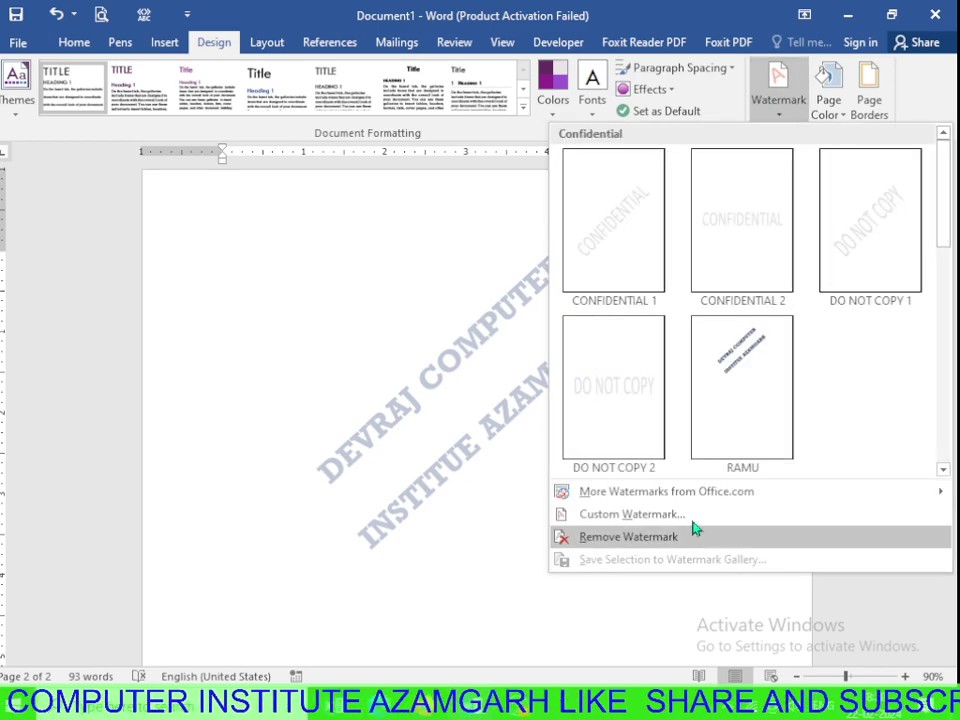
pyautogui.click(628, 537)
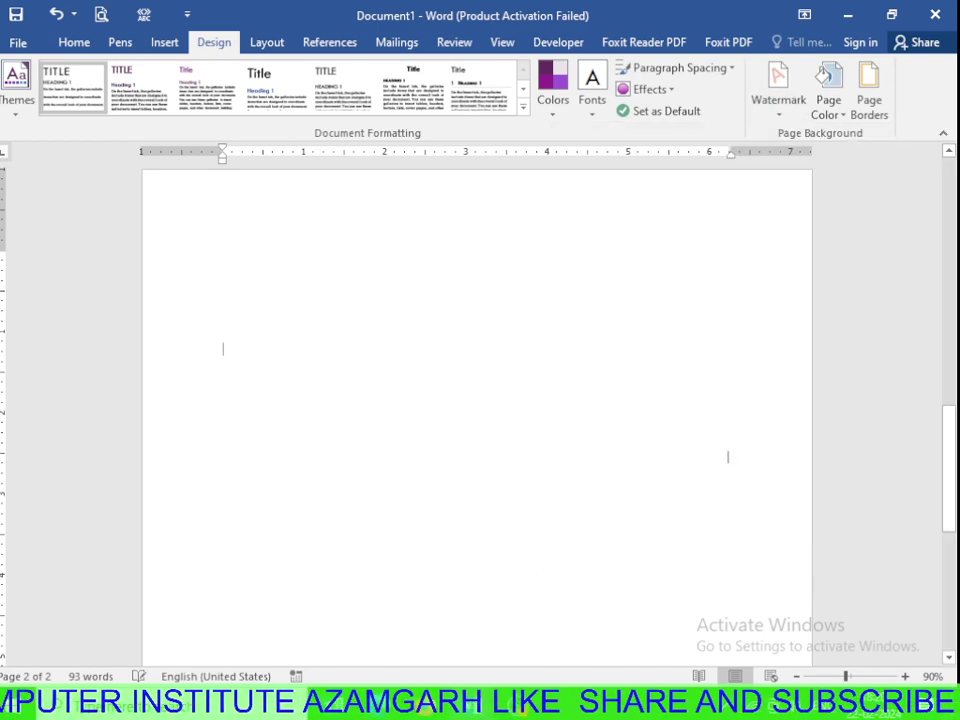
# Delete the saved RAMU watermark block in the Building Blocks Organizer, then close the organizer.
pyautogui.click(164, 42)
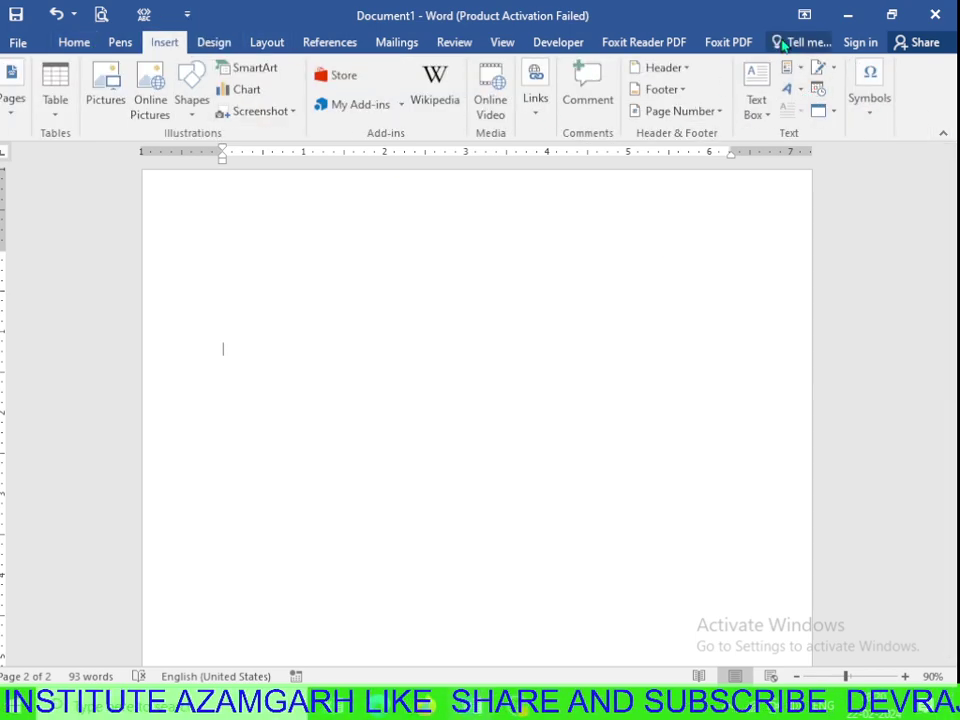
pyautogui.click(803, 72)
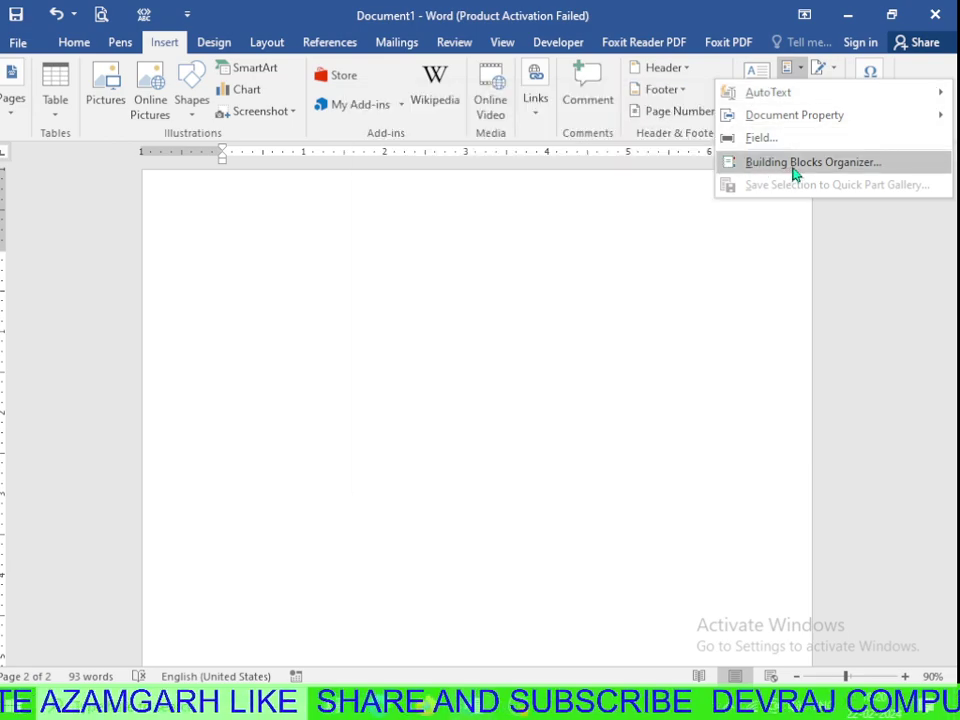
pyautogui.click(795, 162)
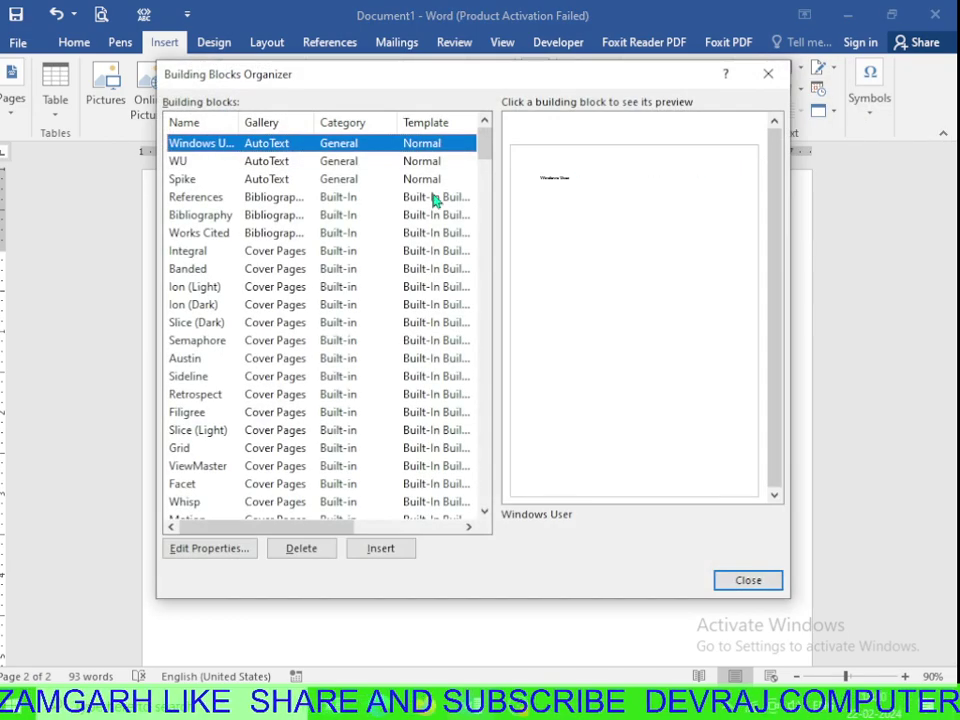
pyautogui.moveTo(484, 152); pyautogui.dragTo(463, 510)
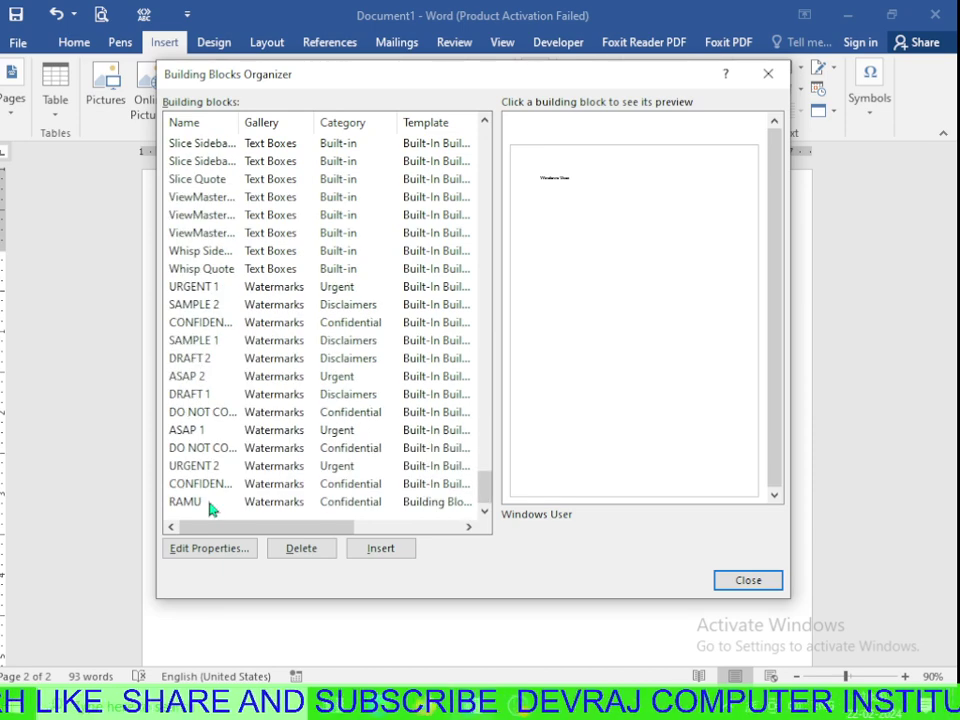
pyautogui.click(250, 507)
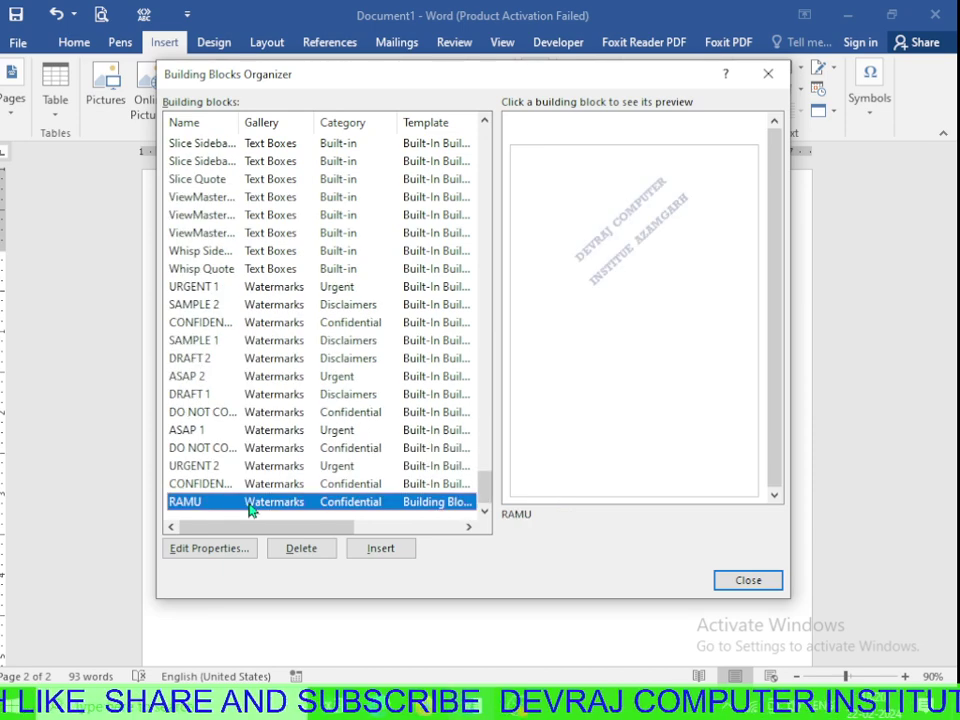
pyautogui.click(303, 550)
pyautogui.click(454, 410)
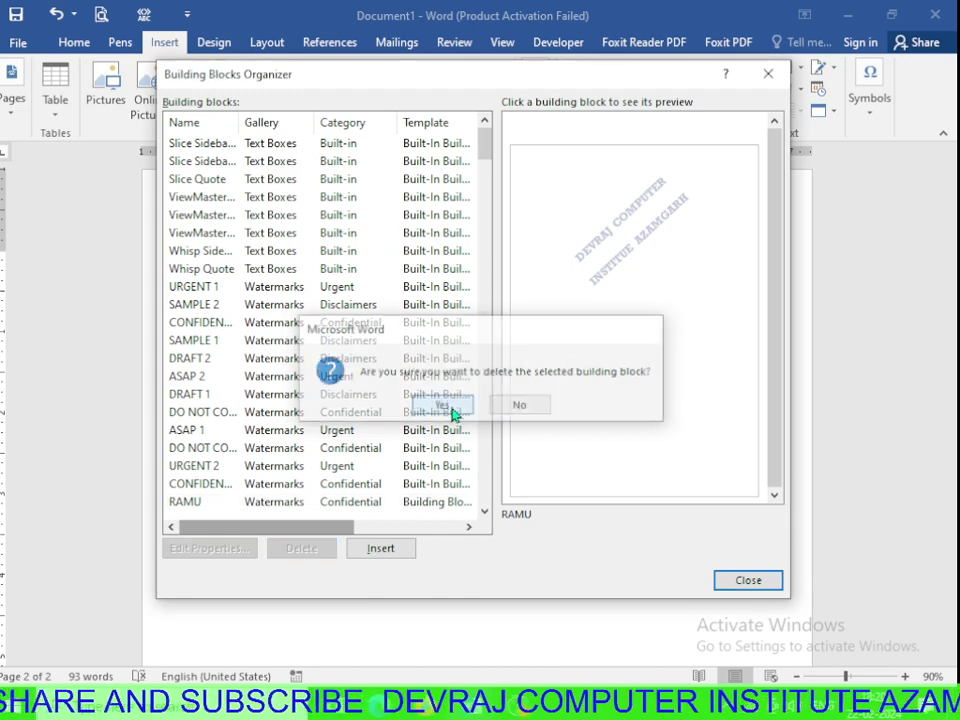
pyautogui.click(748, 581)
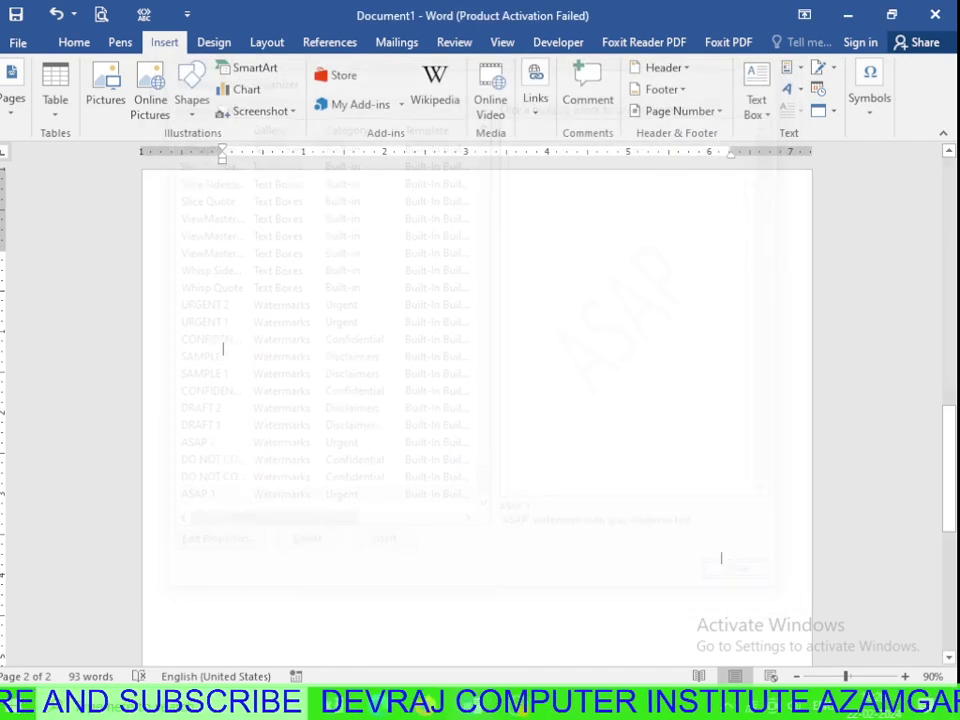
# Type 'DEVRAJ COMPUTER INSTIUTE AZAMGARH' into the page 2 header.
pyautogui.keyDown('ctrl'); pyautogui.scroll(-1, 305, 245); pyautogui.keyUp('ctrl')
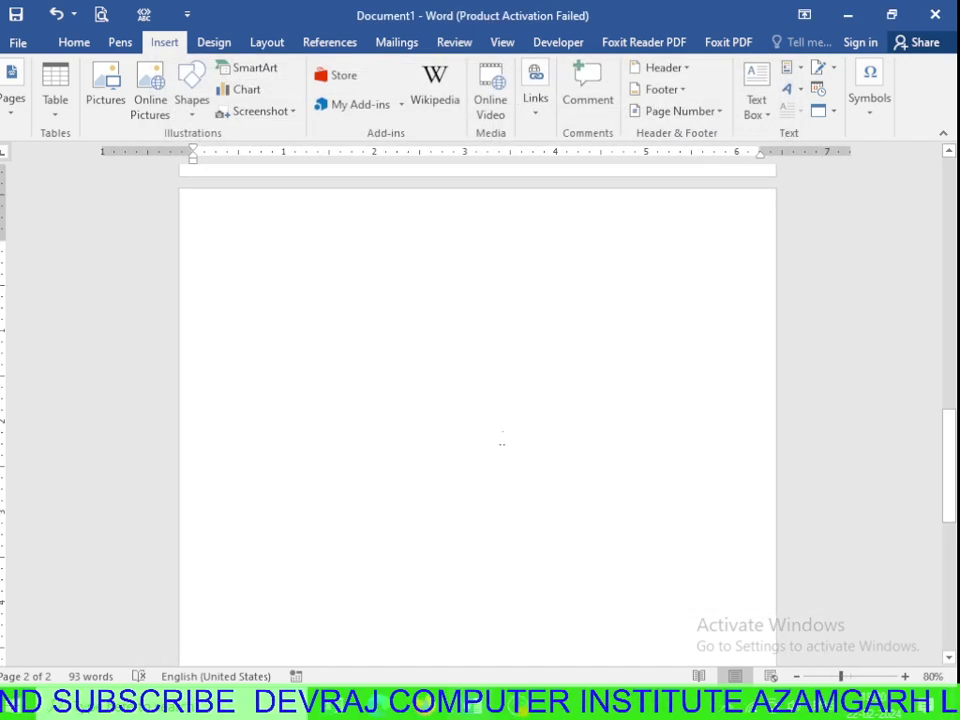
pyautogui.doubleClick(293, 214)
pyautogui.doubleClick(293, 214)
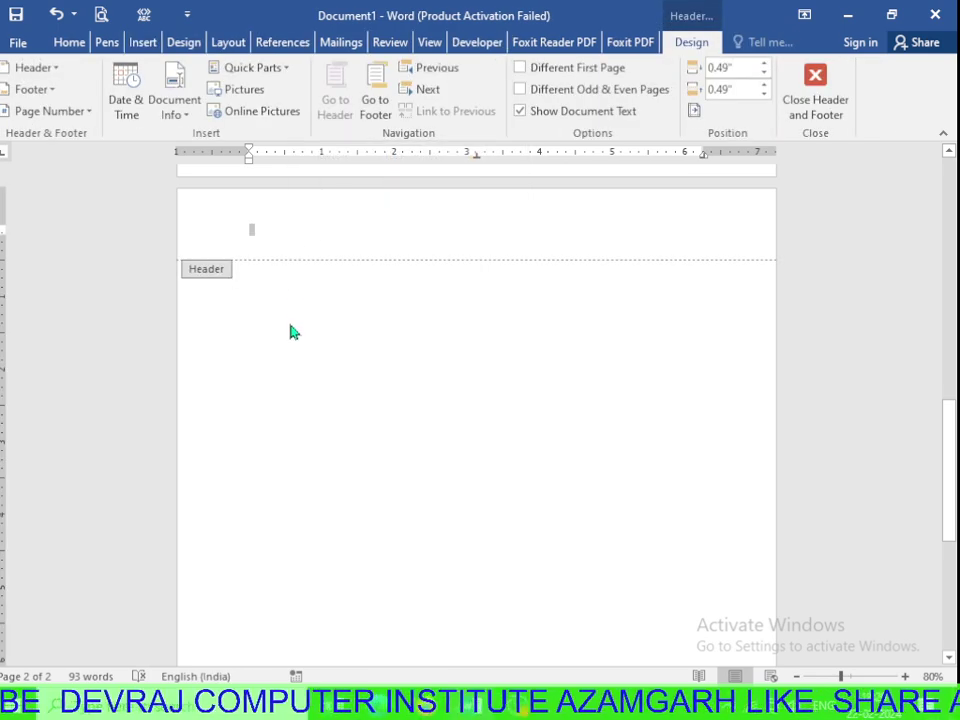
pyautogui.click(333, 216)
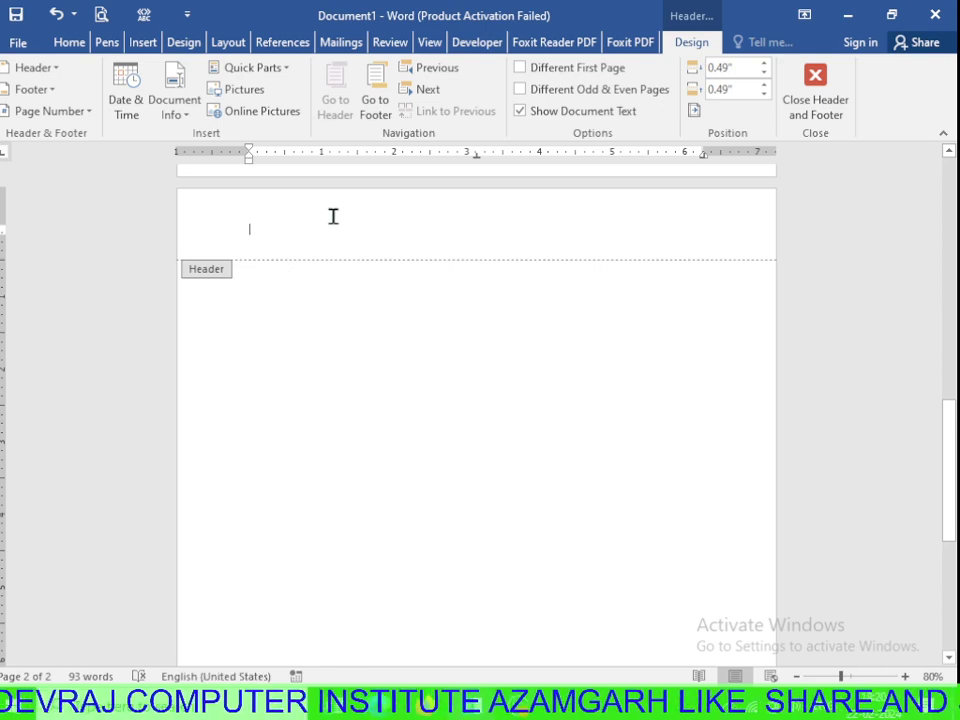
pyautogui.write('DEVRAJ COMPUTER INSTIUTE AZAMGA')
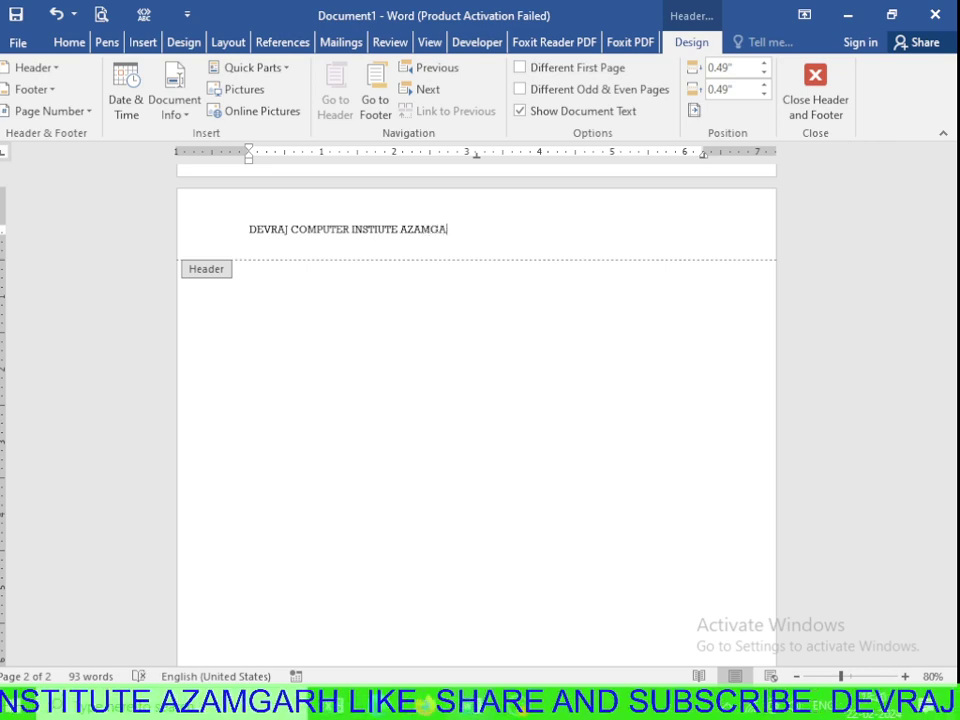
# Enlarge the header title to 20 pt, make it bold Times New Roman, and reselect it.
pyautogui.tripleClick(458, 236)
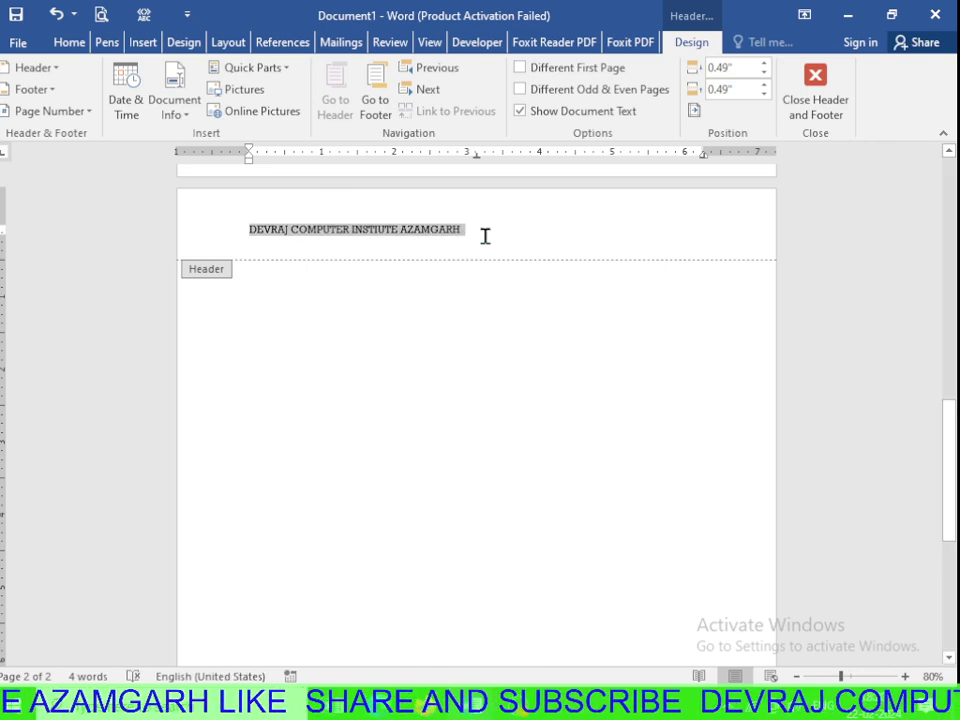
pyautogui.hotkey('ctrl', ']')
pyautogui.hotkey('ctrl', ']')
pyautogui.hotkey('ctrl', ']')
pyautogui.hotkey('ctrl', ']')
pyautogui.hotkey('ctrl', ']')
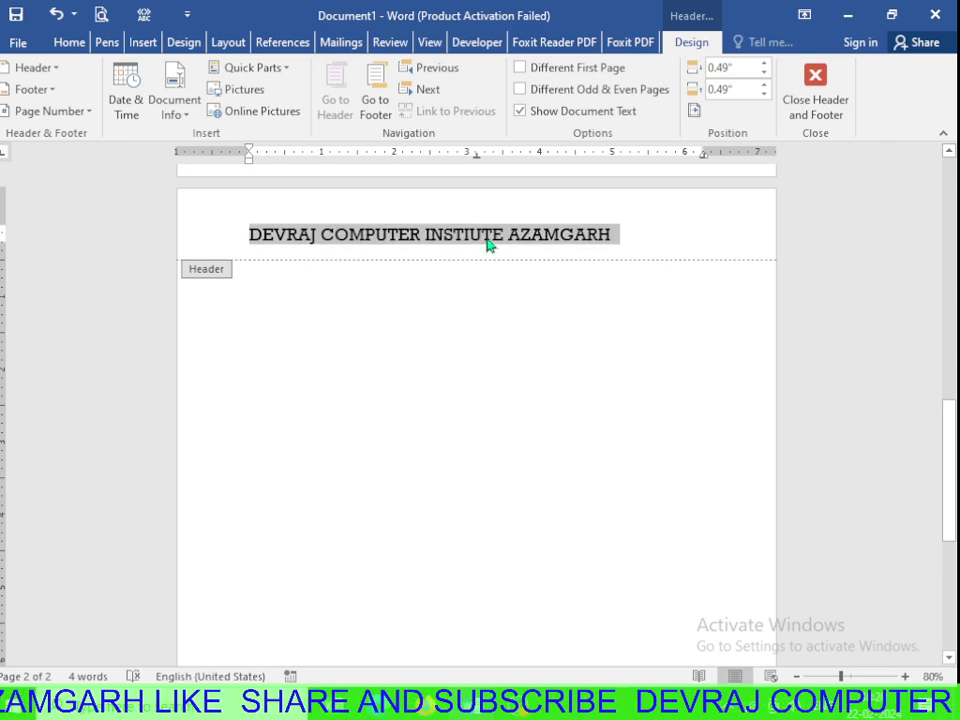
pyautogui.hotkey('ctrl', ']')
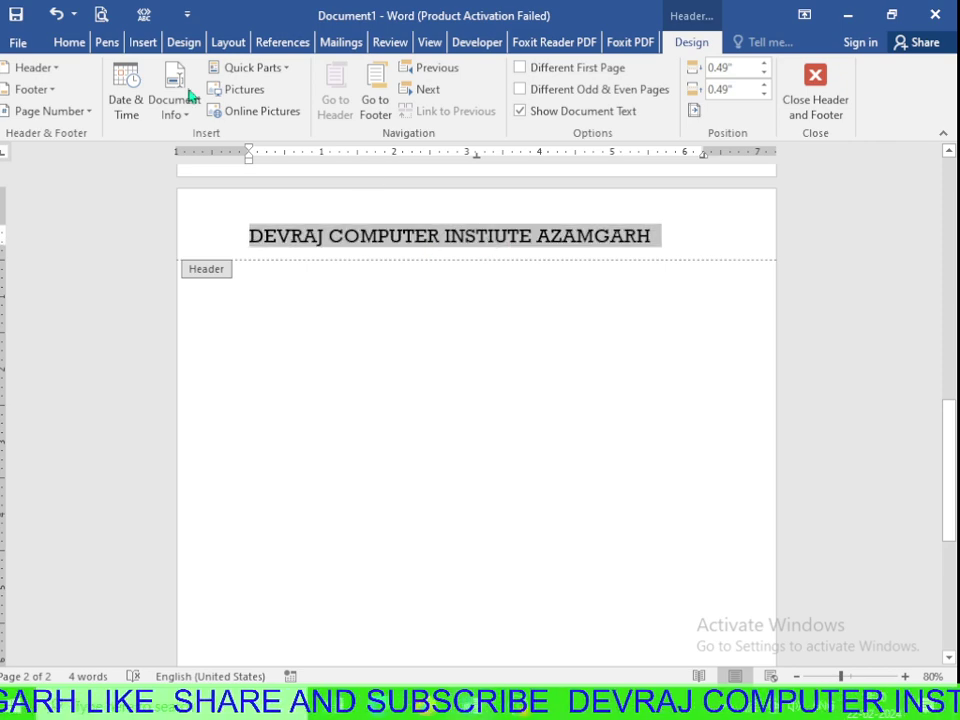
pyautogui.click(69, 42)
pyautogui.click(73, 104)
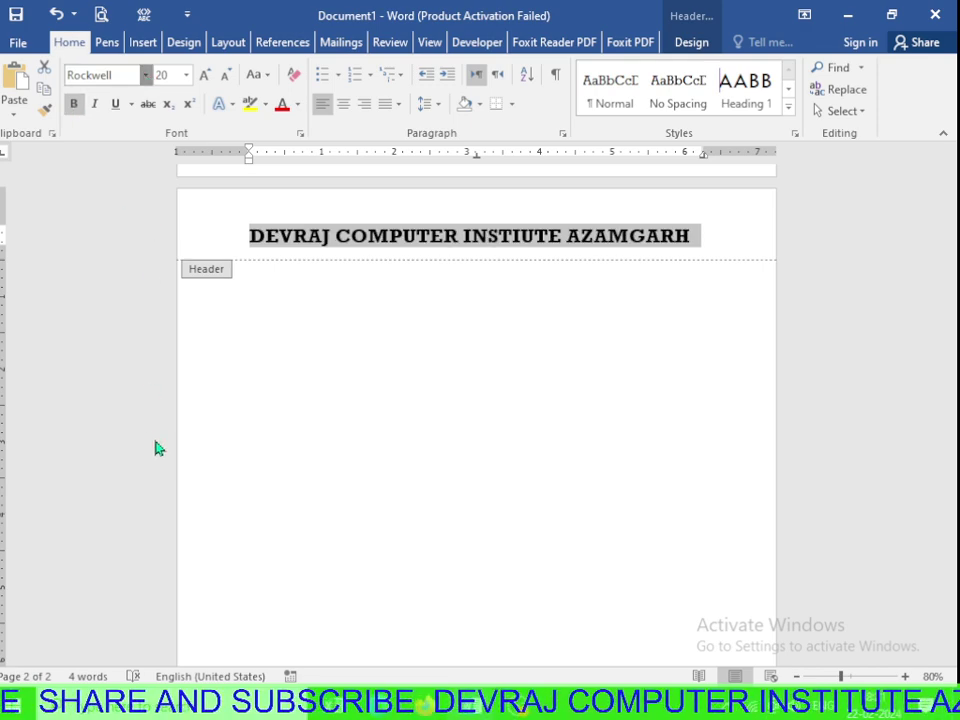
pyautogui.click(145, 75)
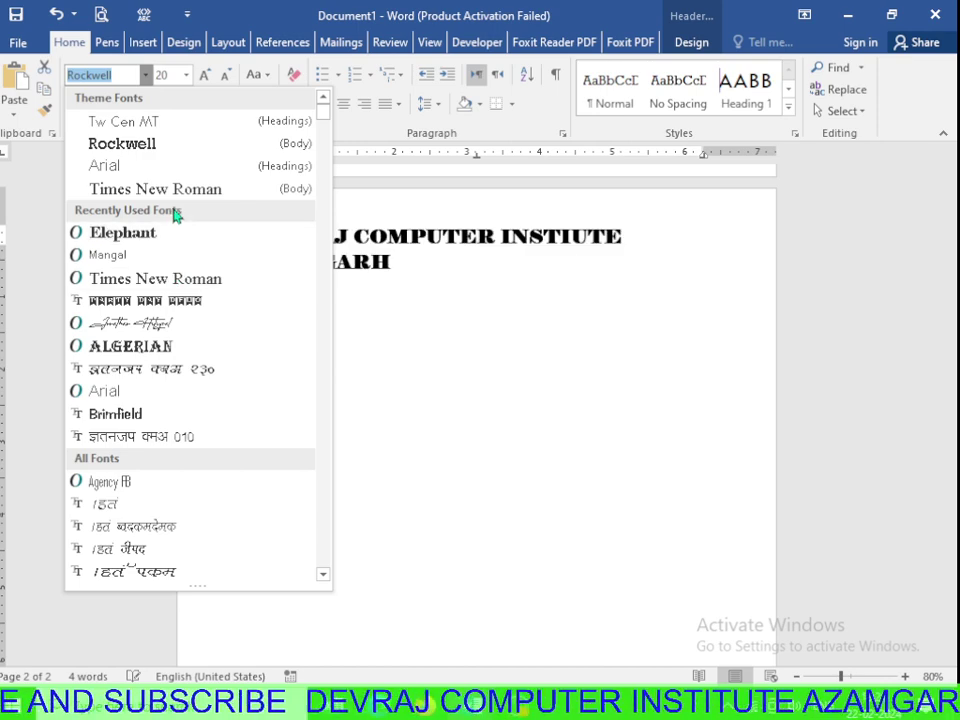
pyautogui.click(184, 279)
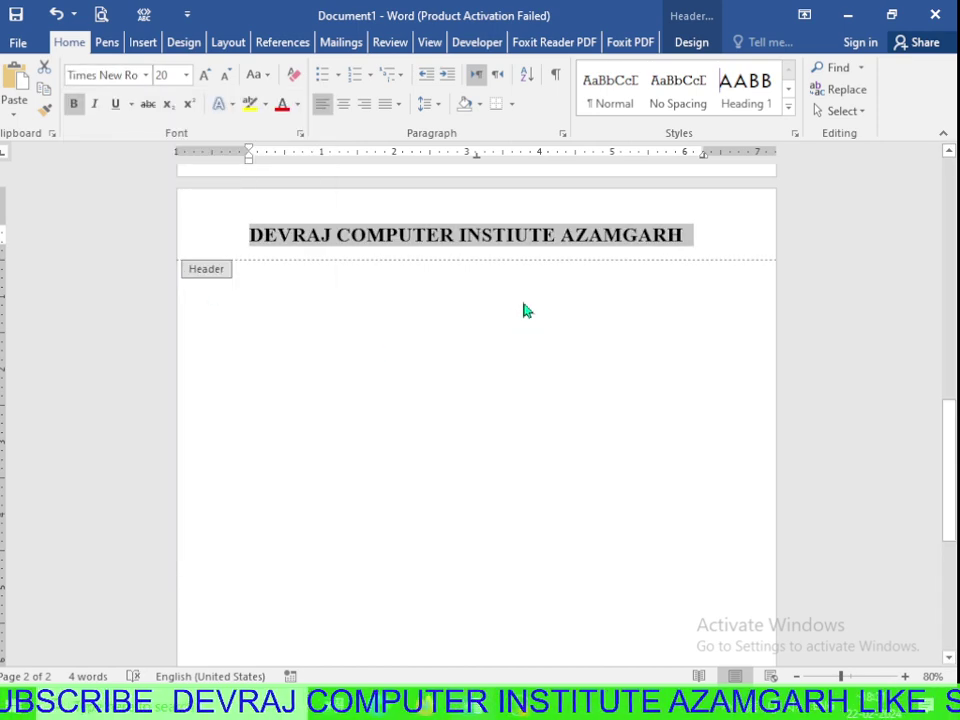
pyautogui.click(540, 238)
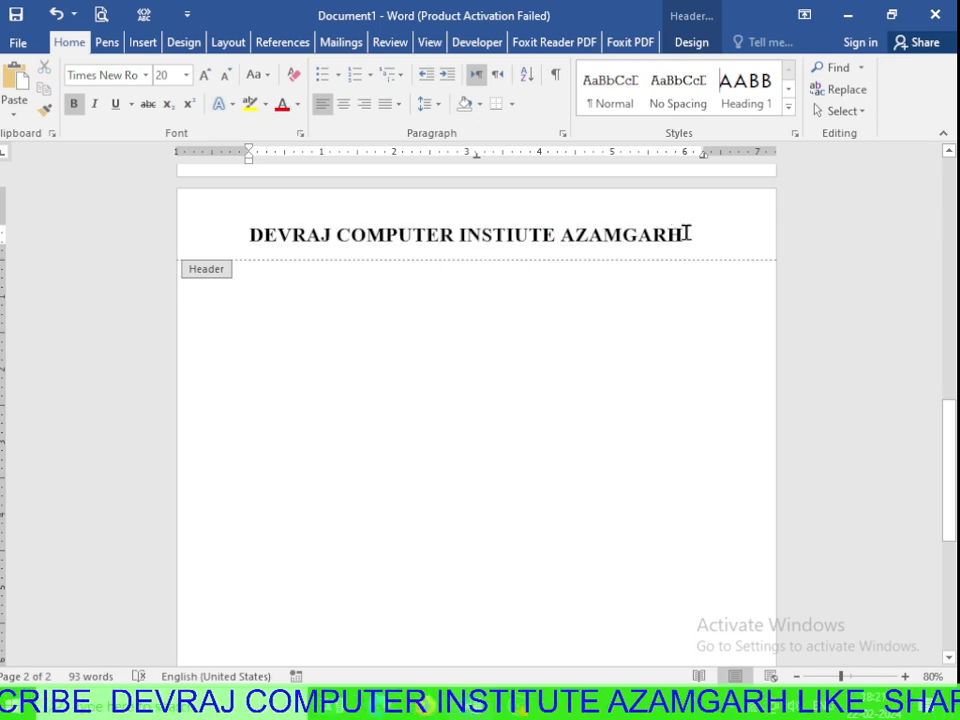
pyautogui.moveTo(686, 236); pyautogui.dragTo(250, 222)
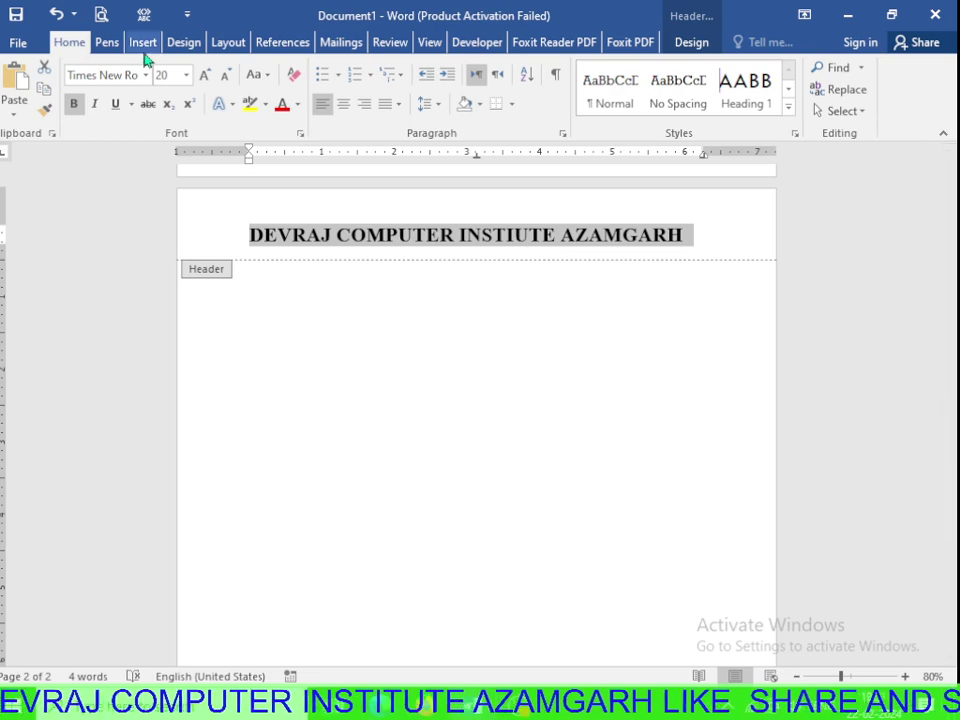
# Save the selected header title as building block 'ASHISH' in the Headers gallery.
pyautogui.click(143, 44)
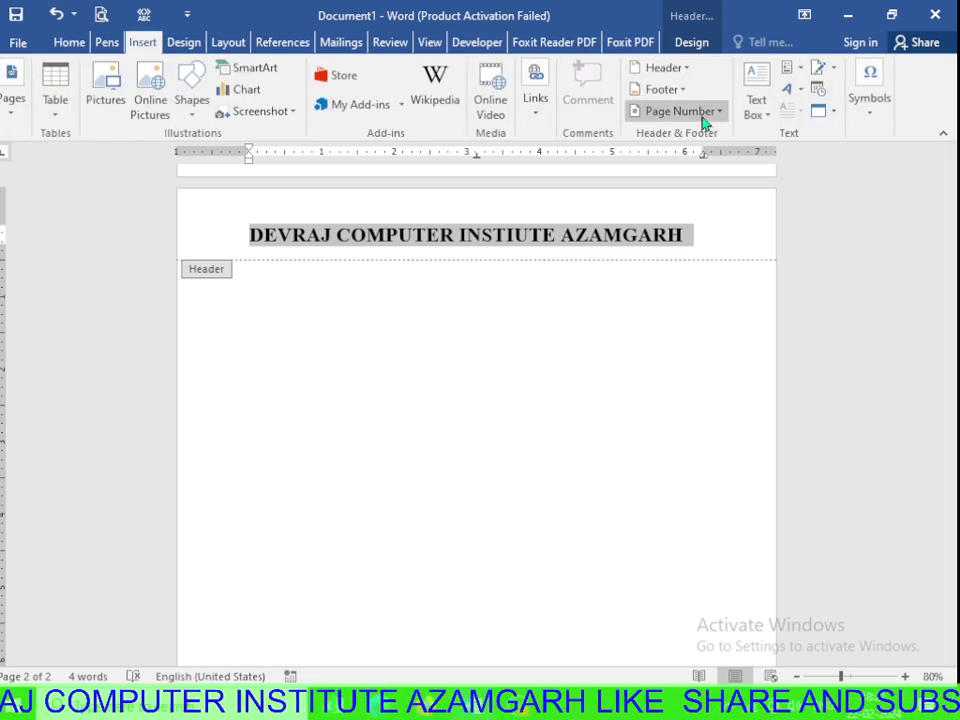
pyautogui.click(756, 114)
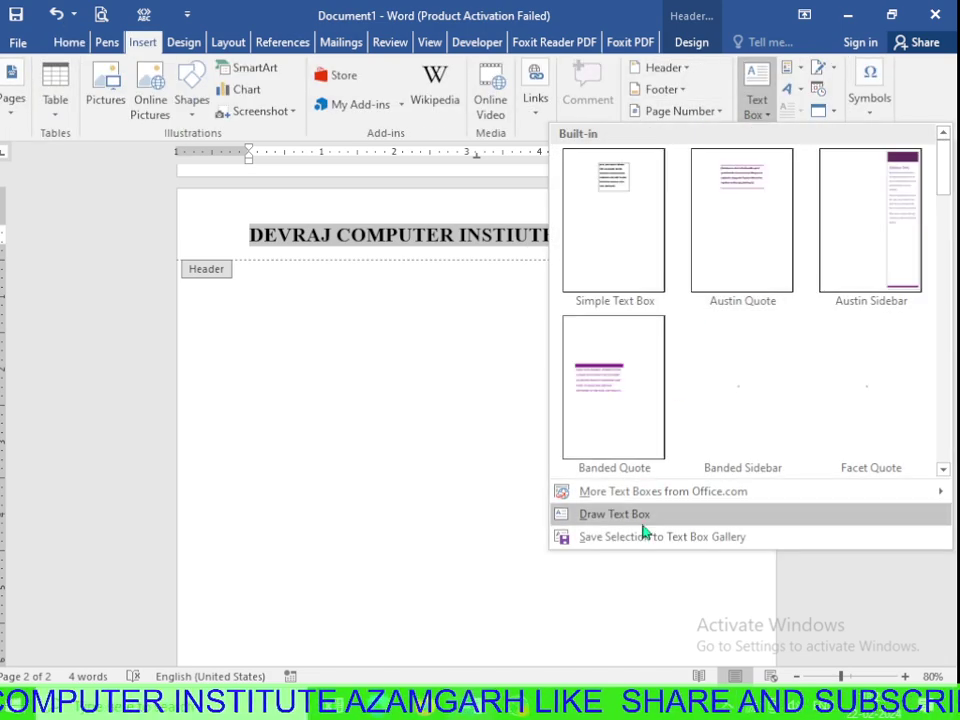
pyautogui.click(622, 540)
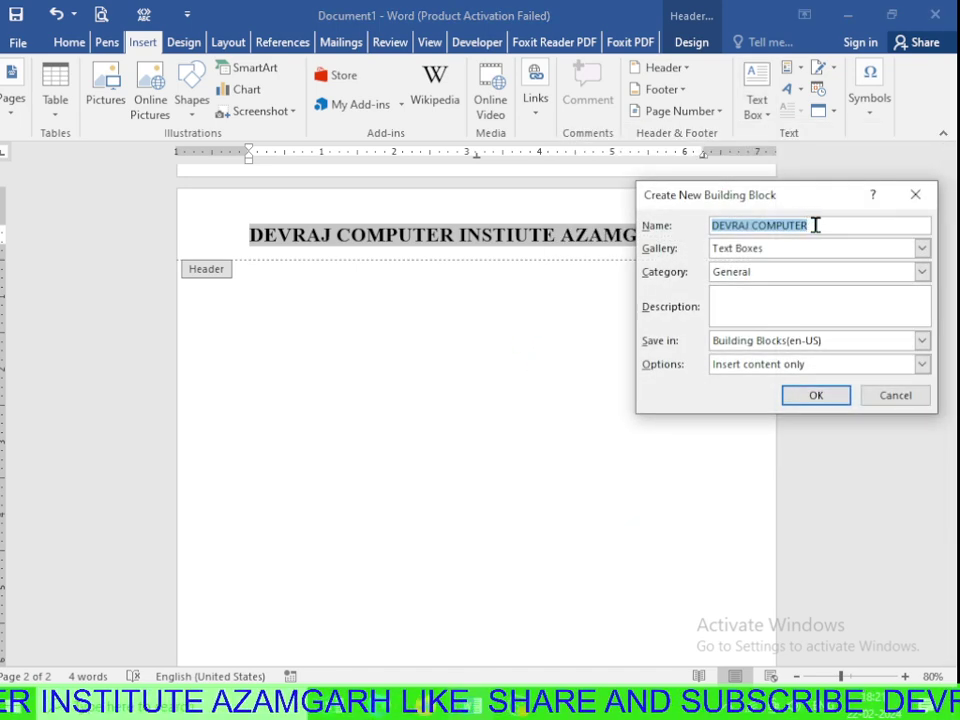
pyautogui.press('BackSpace')
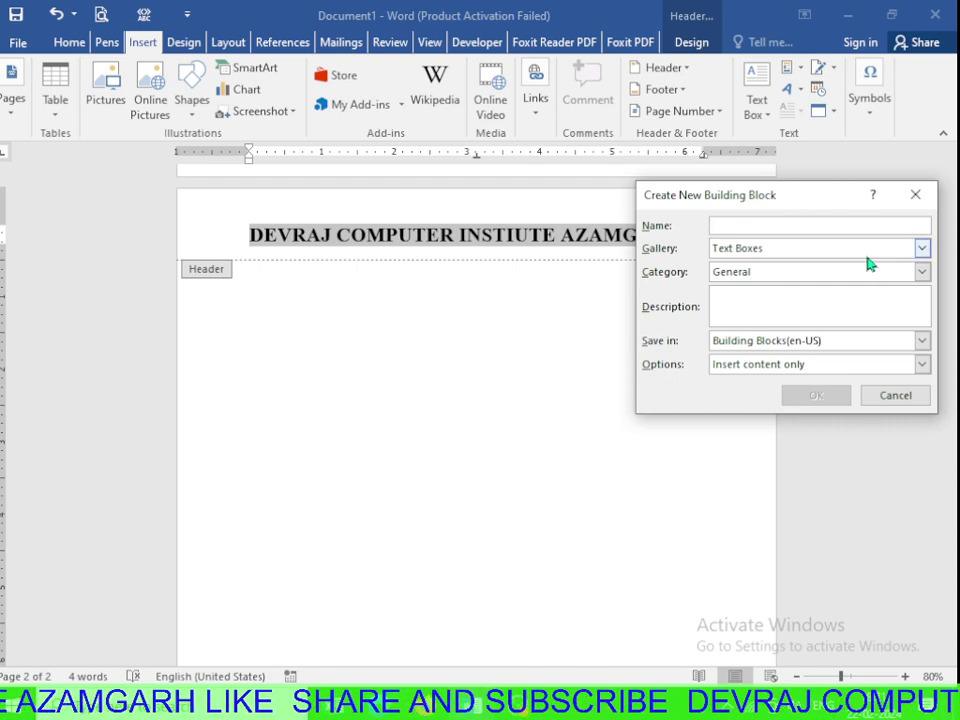
pyautogui.write('ASHISH')
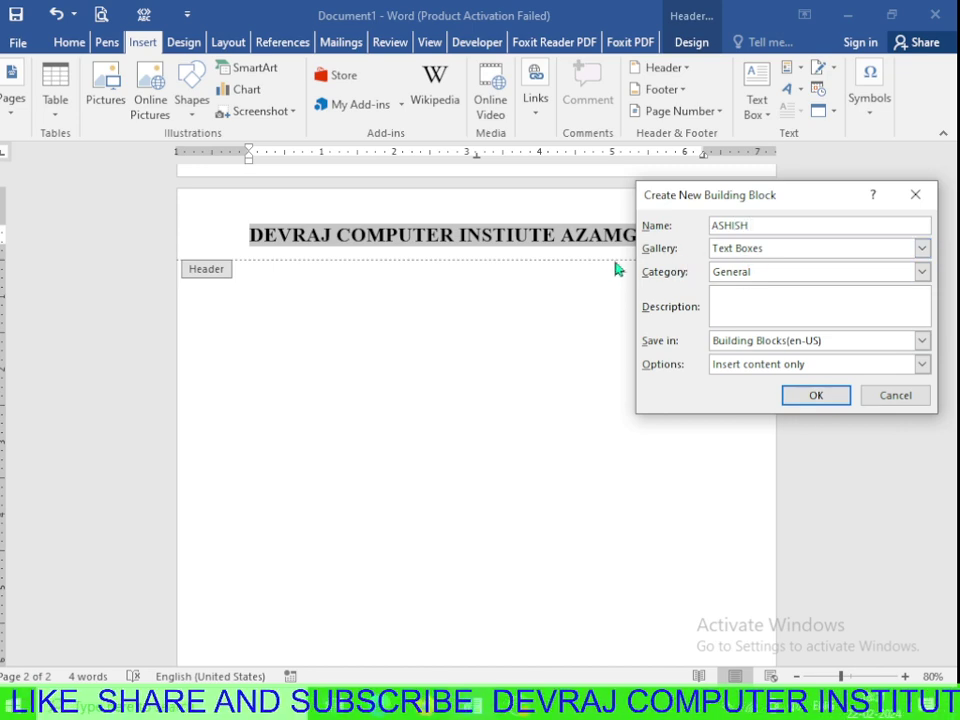
pyautogui.click(783, 252)
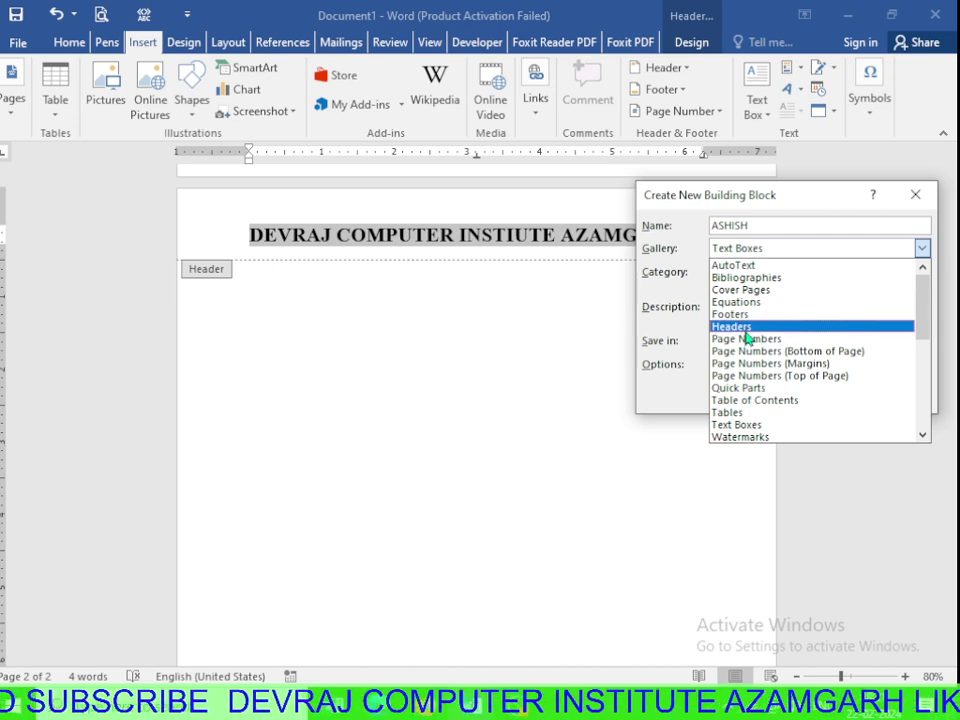
pyautogui.click(745, 329)
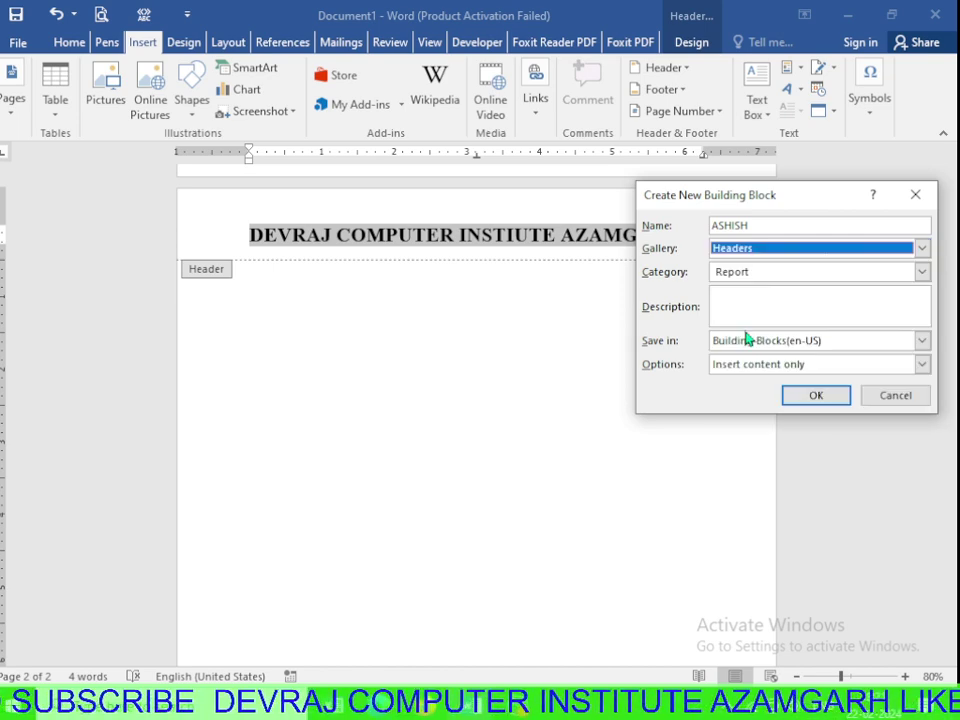
pyautogui.click(816, 396)
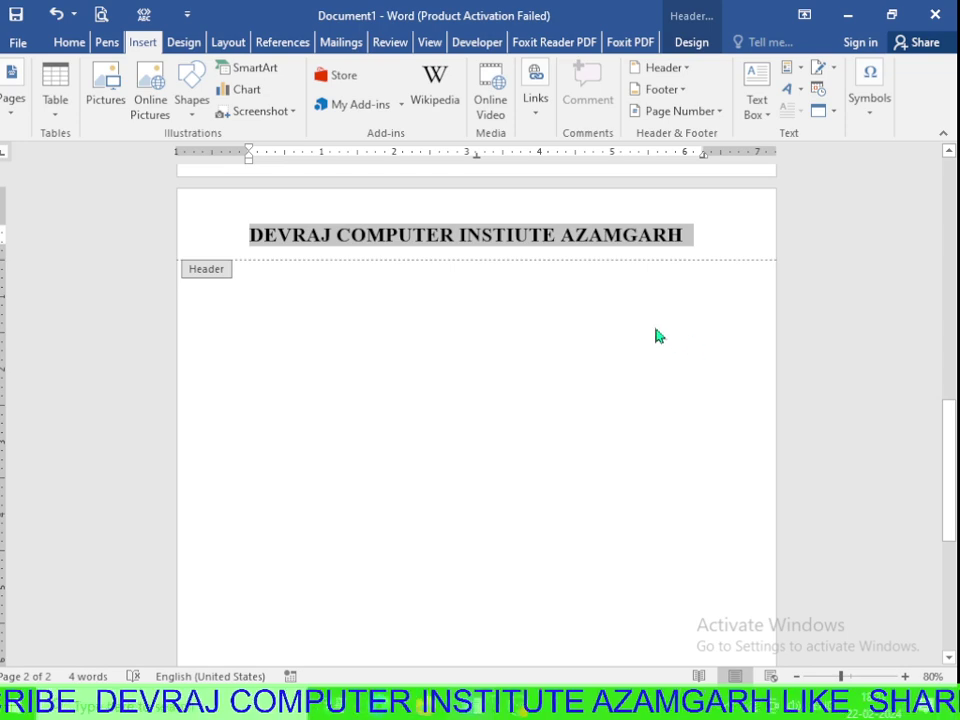
# Delete the header text and reinsert the saved ASHISH header from the Header gallery.
pyautogui.moveTo(683, 234)
pyautogui.mouseDown()
pyautogui.moveTo(366, 230)
pyautogui.moveTo(242, 242)
pyautogui.mouseUp()
pyautogui.press('Delete')
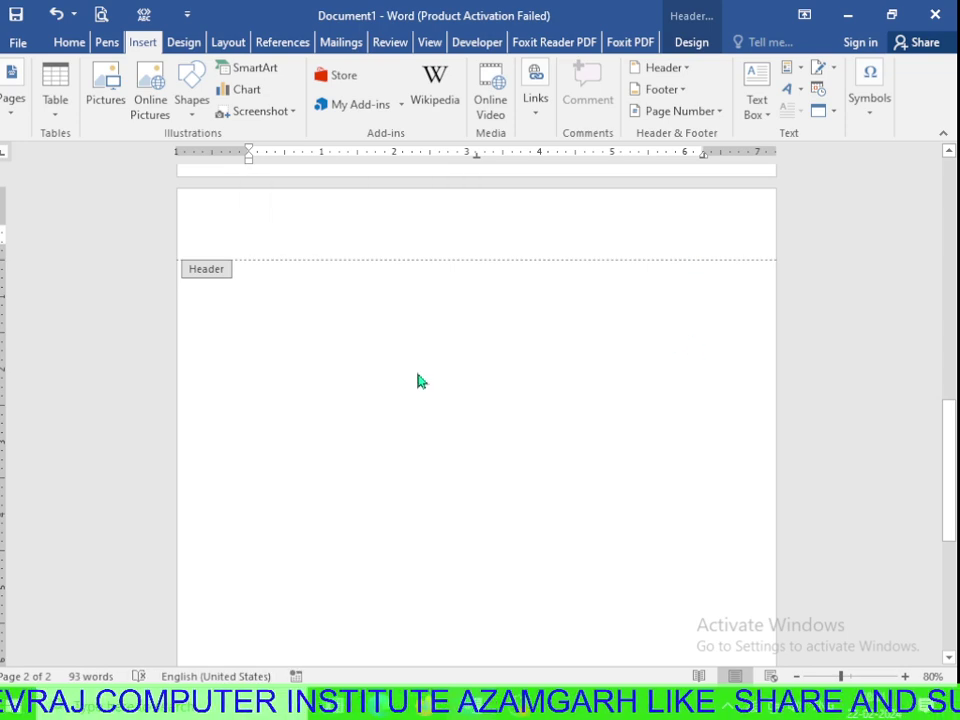
pyautogui.doubleClick(437, 374)
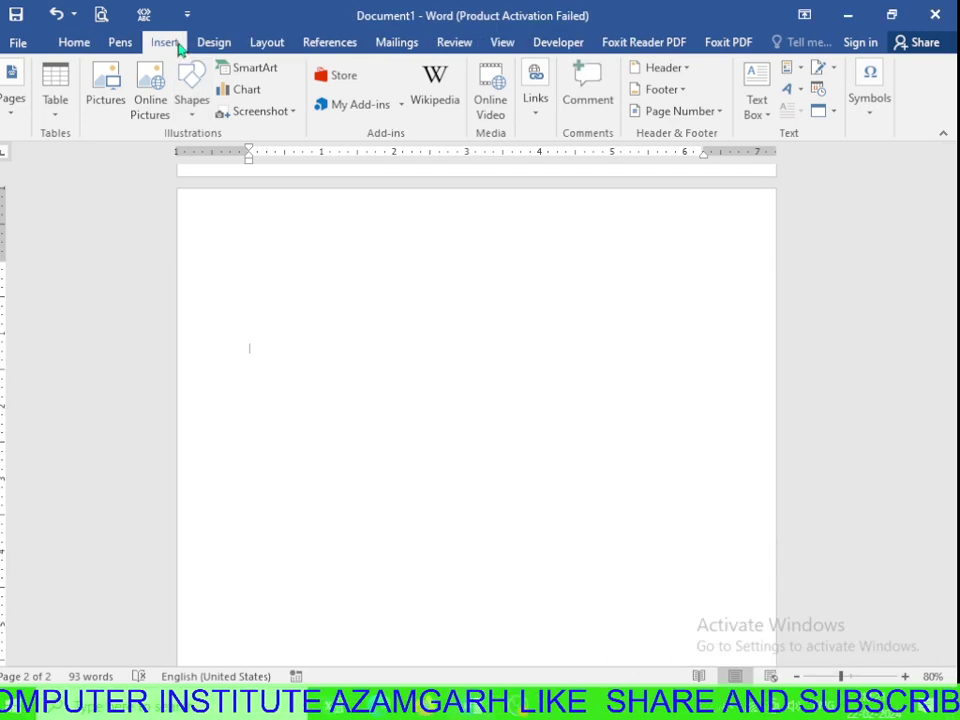
pyautogui.click(686, 72)
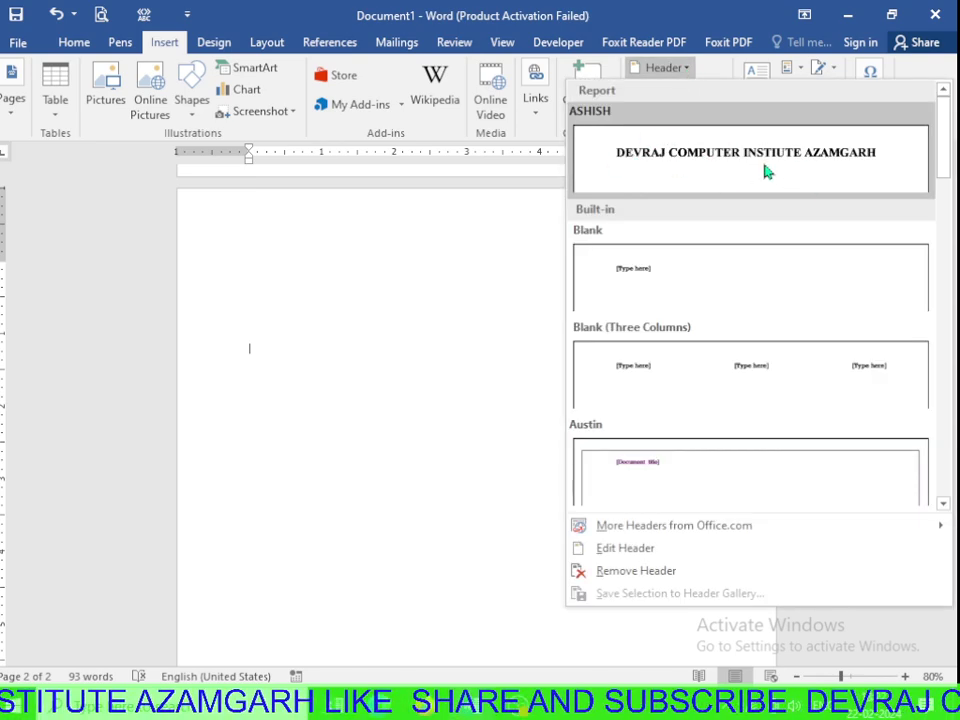
pyautogui.click(673, 167)
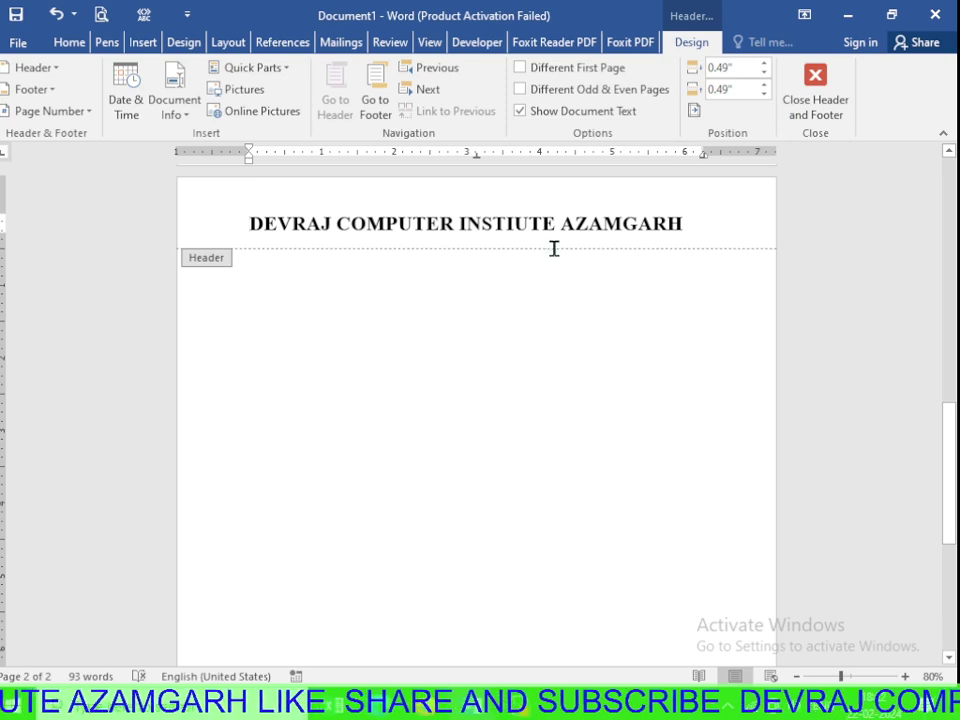
# Exit header editing and open the page 2 footer for editing.
pyautogui.scroll(-2, 523, 354)
pyautogui.scroll(-4, 375, 544)
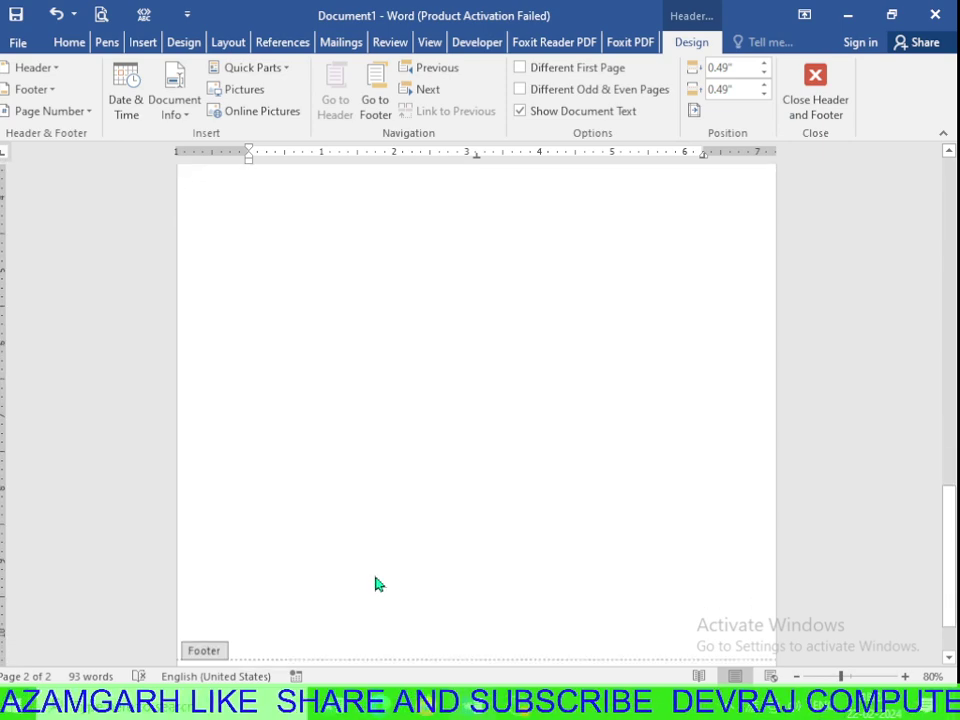
pyautogui.scroll(-2, 360, 606)
pyautogui.press('Escape')
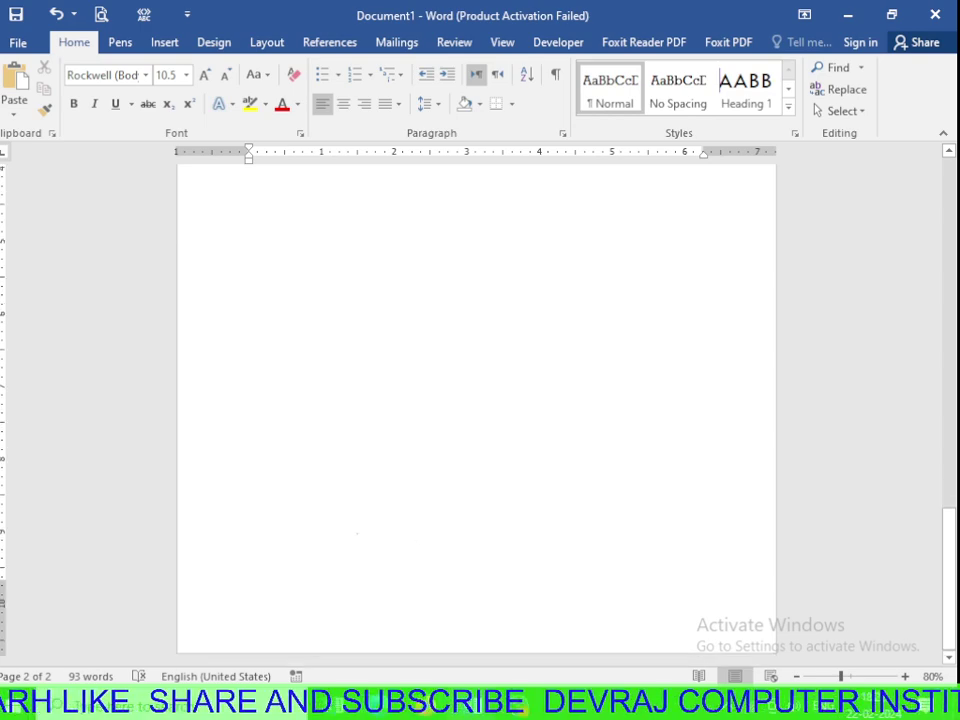
pyautogui.scroll(5, 383, 469)
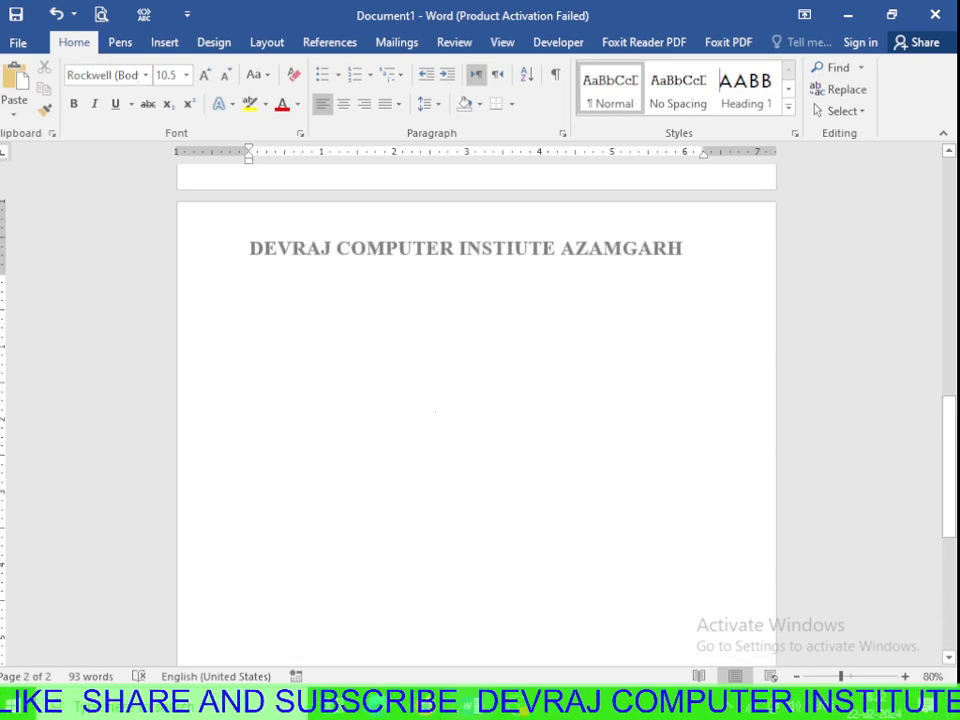
pyautogui.doubleClick(420, 617)
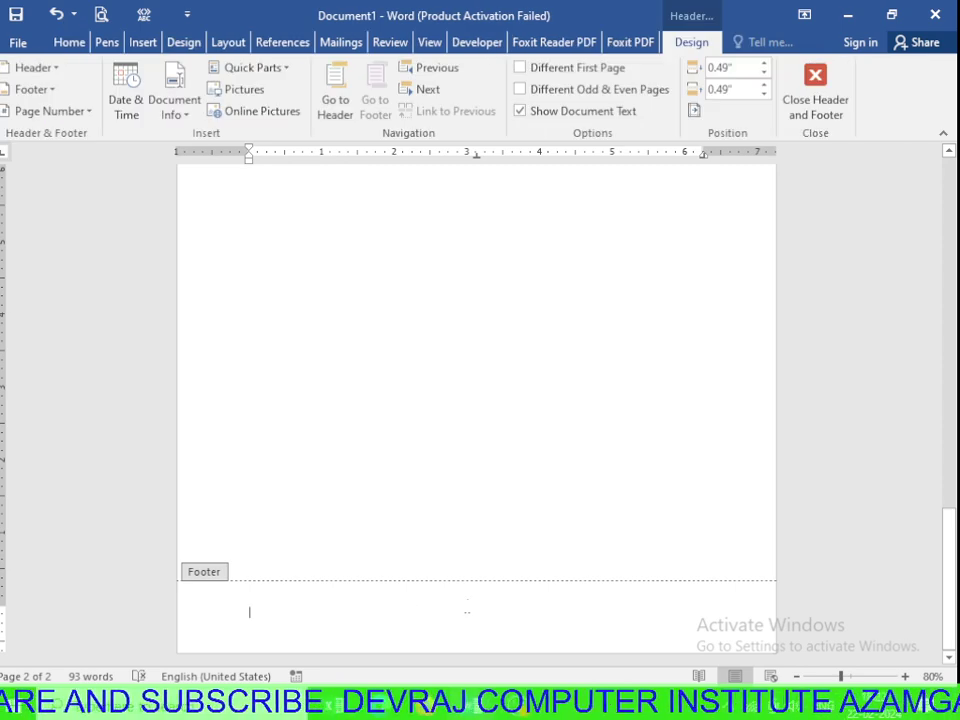
# Type the footer 'CHANDESHAR AZAMGARH MO NO.' with a mobile number, centred.
pyautogui.write('CHANDESHAR AZ')
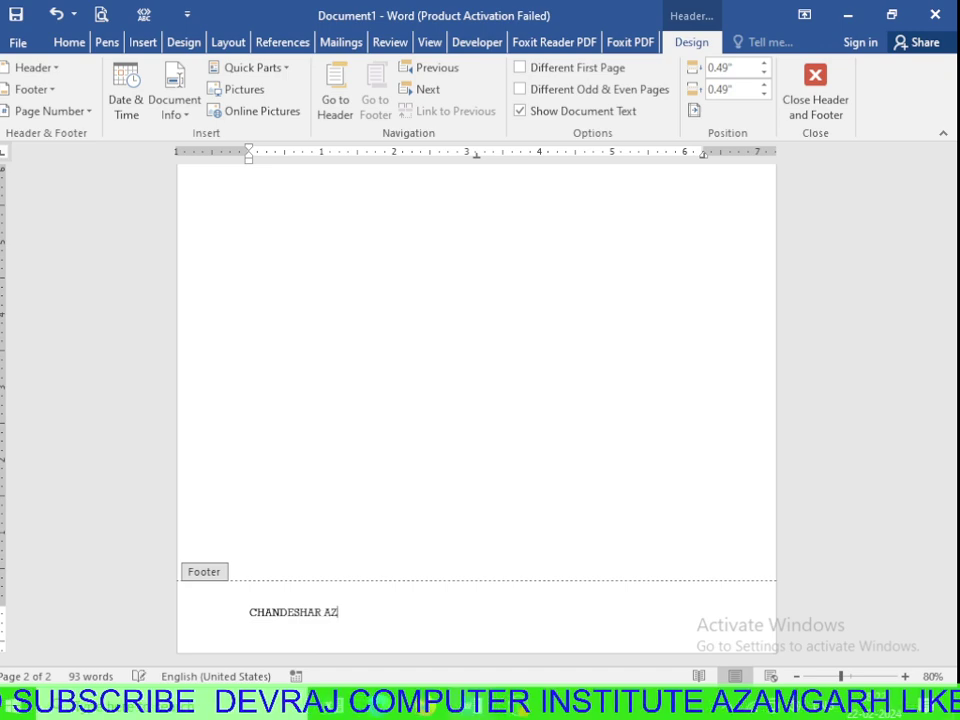
pyautogui.write('AMGARH MO NO. +9185XXXX68')
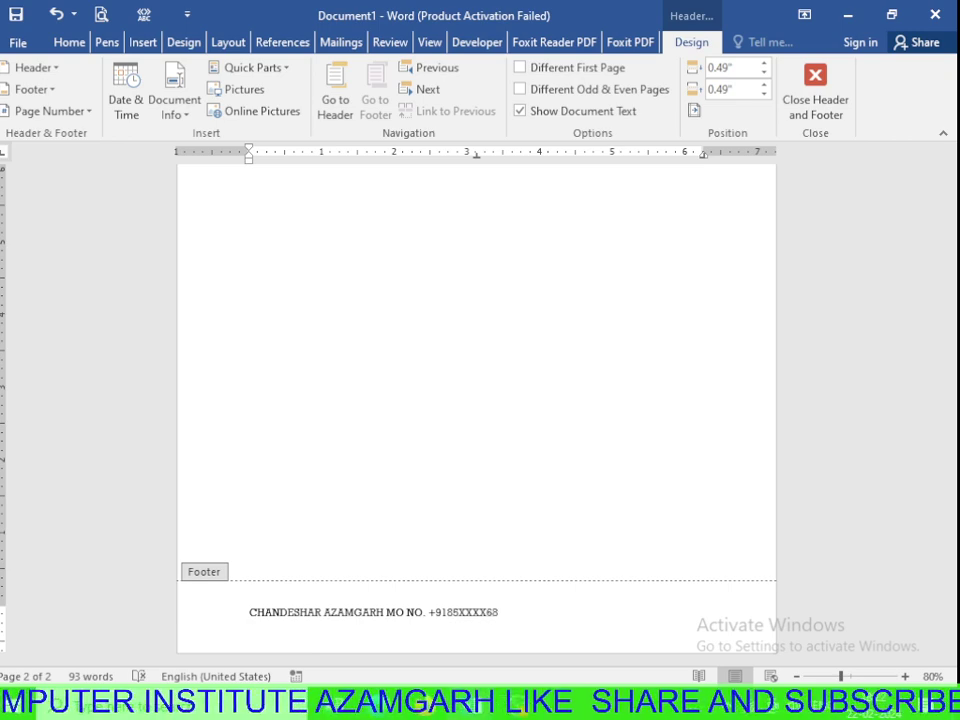
pyautogui.moveTo(484, 620); pyautogui.dragTo(240, 615)
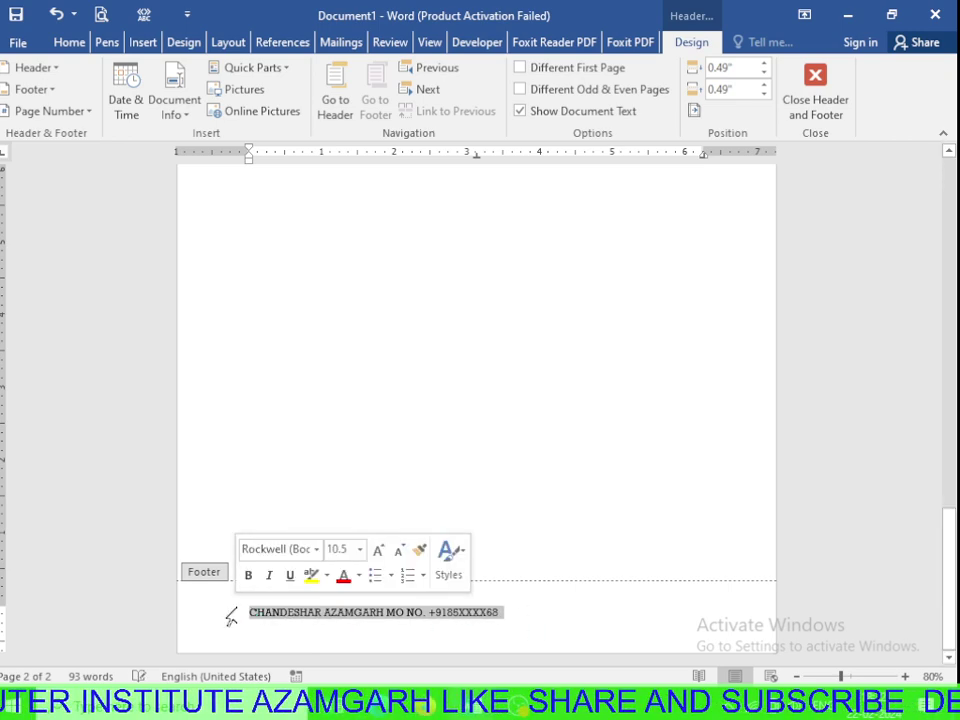
pyautogui.hotkey('ctrl', 'e')
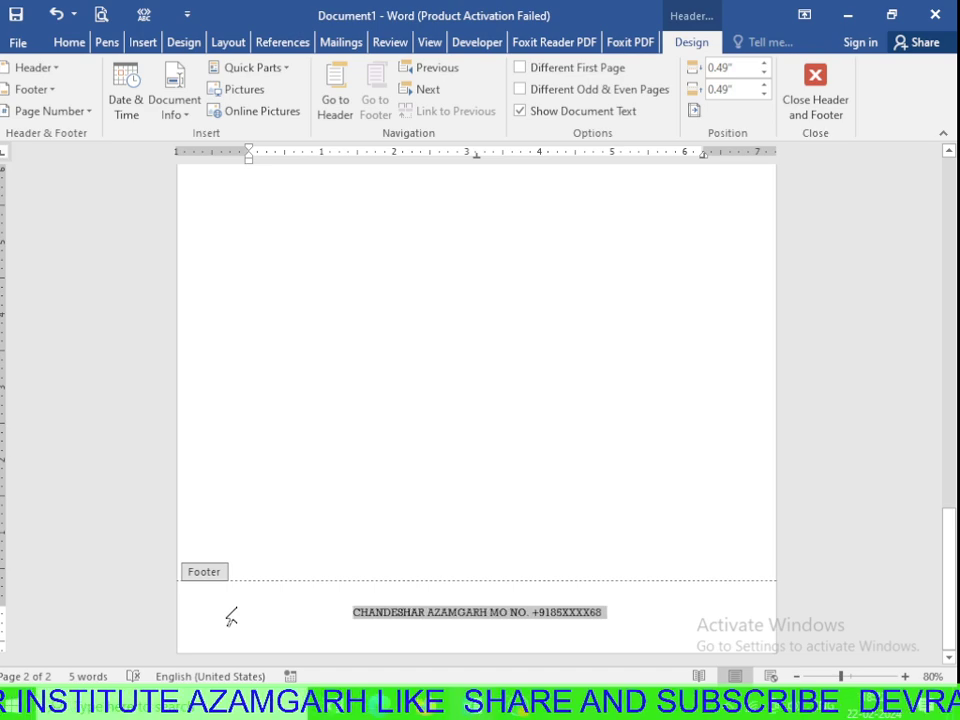
# Make the footer line bold and red, then reselect it.
pyautogui.click(70, 44)
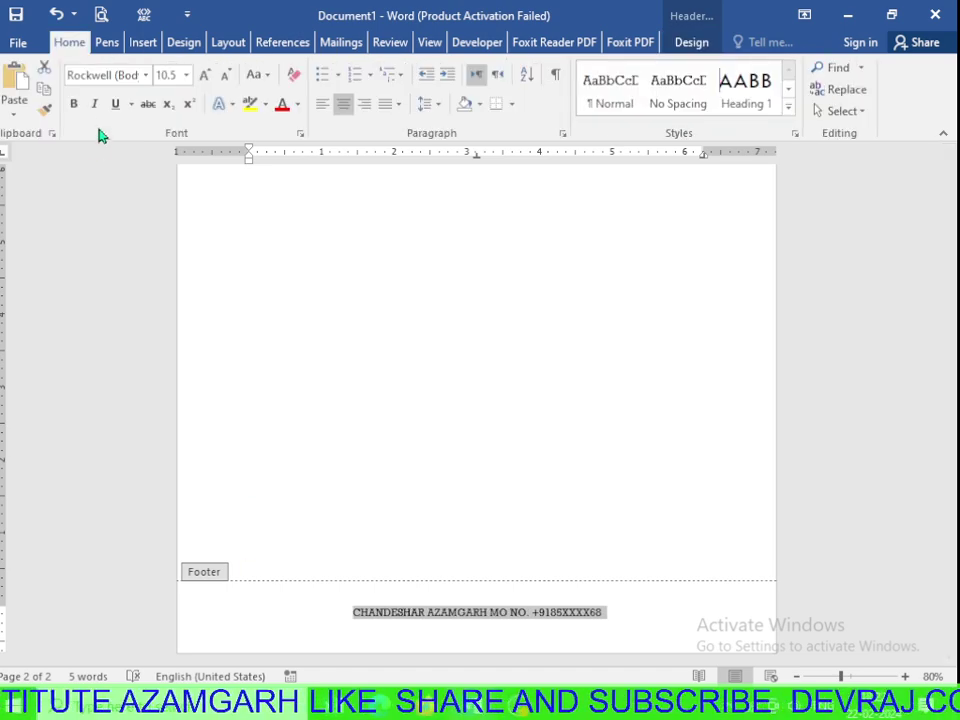
pyautogui.click(74, 105)
pyautogui.click(283, 104)
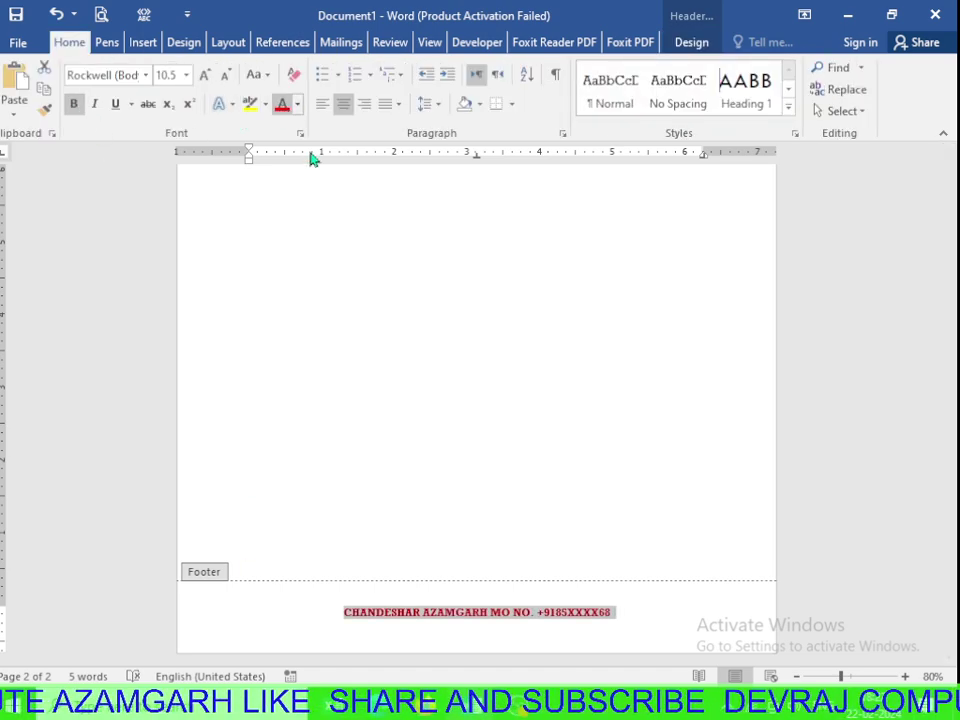
pyautogui.click(634, 615)
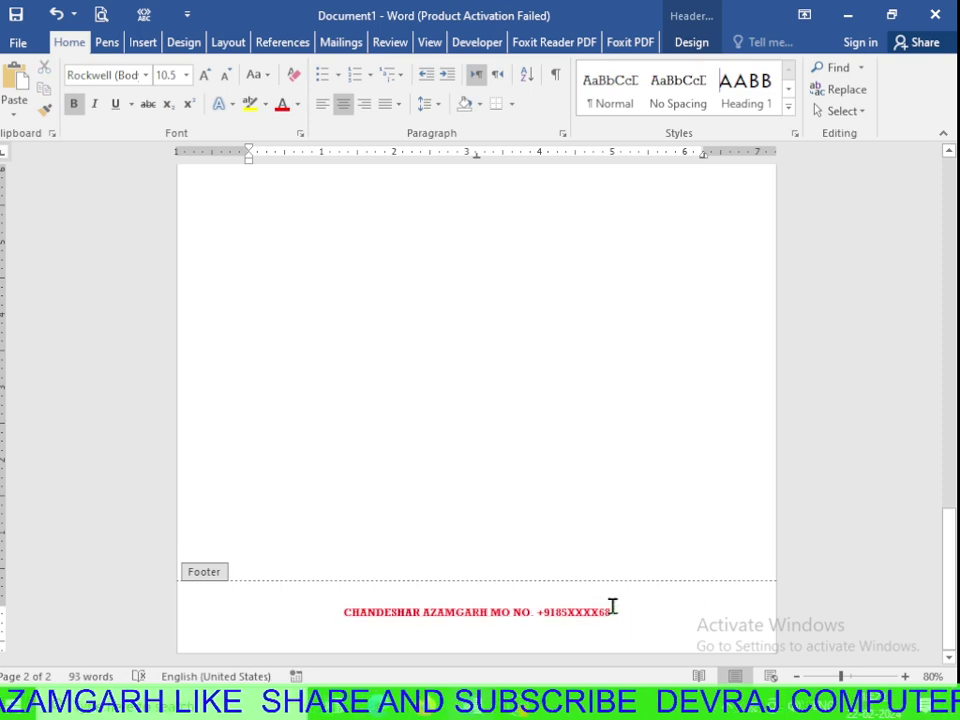
pyautogui.moveTo(628, 611); pyautogui.dragTo(388, 617)
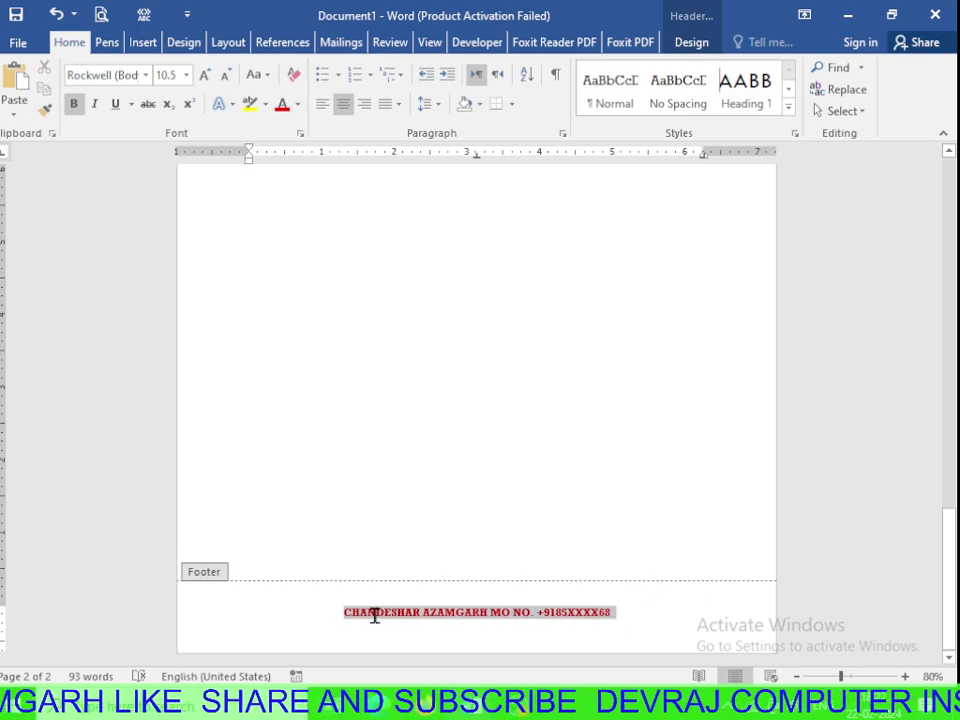
# Save the red footer as the 'CHANDESHAR' block in the Footers gallery and leave footer editing.
pyautogui.click(143, 42)
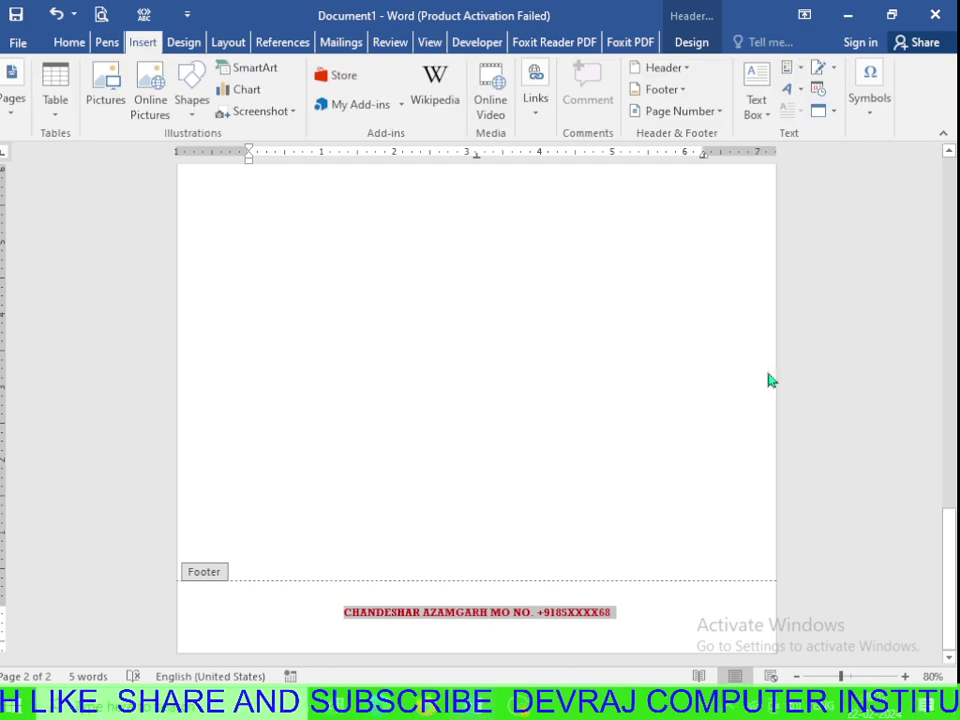
pyautogui.click(755, 105)
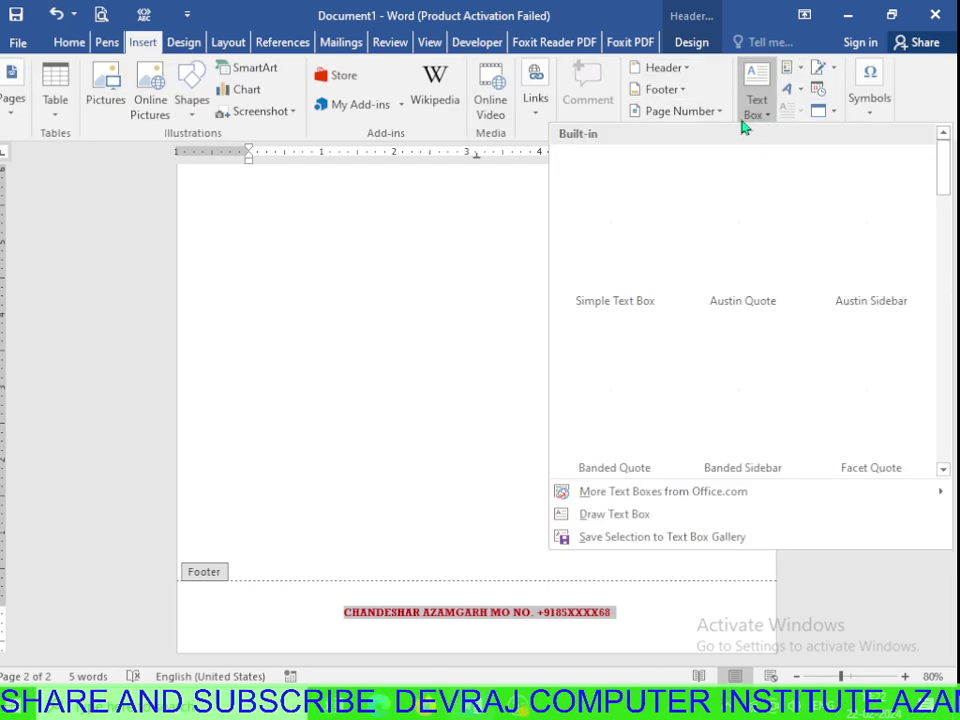
pyautogui.click(626, 540)
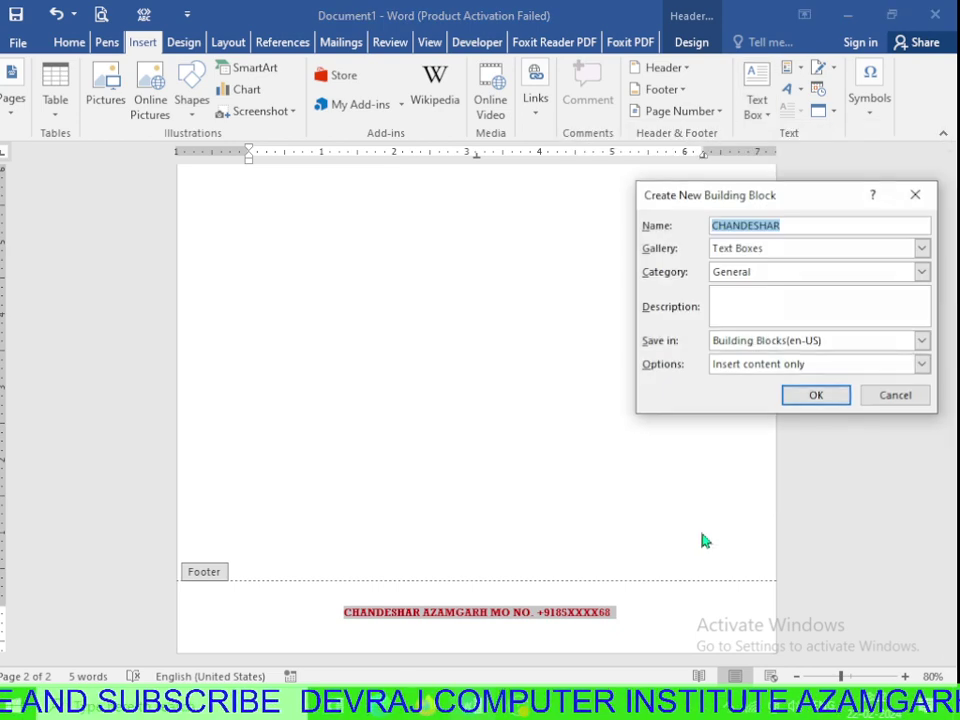
pyautogui.click(762, 257)
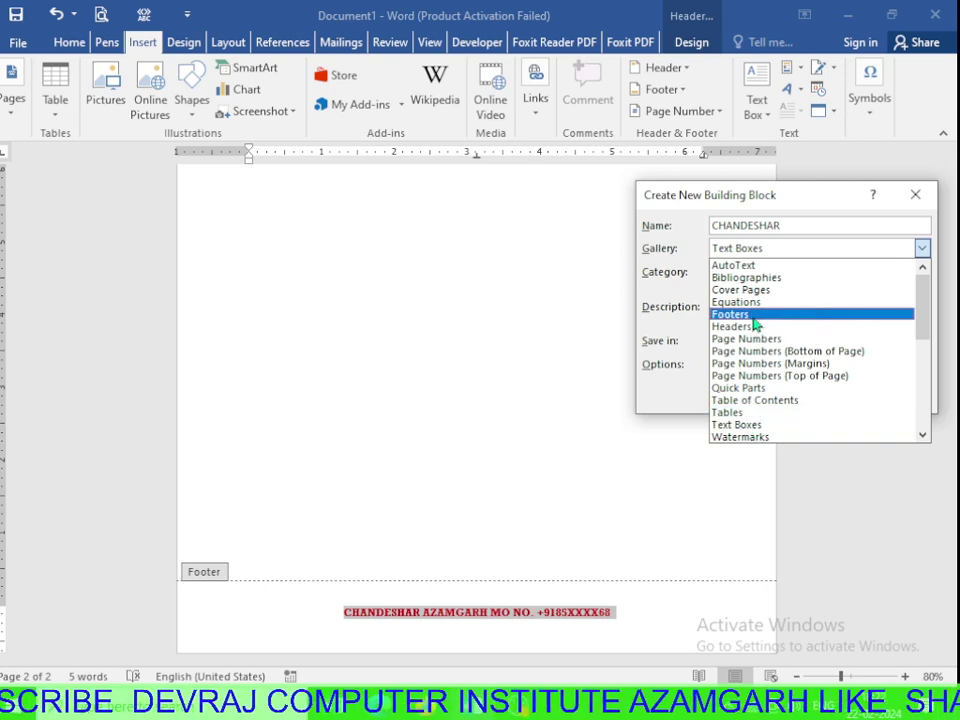
pyautogui.click(745, 314)
pyautogui.moveTo(782, 226); pyautogui.dragTo(645, 228)
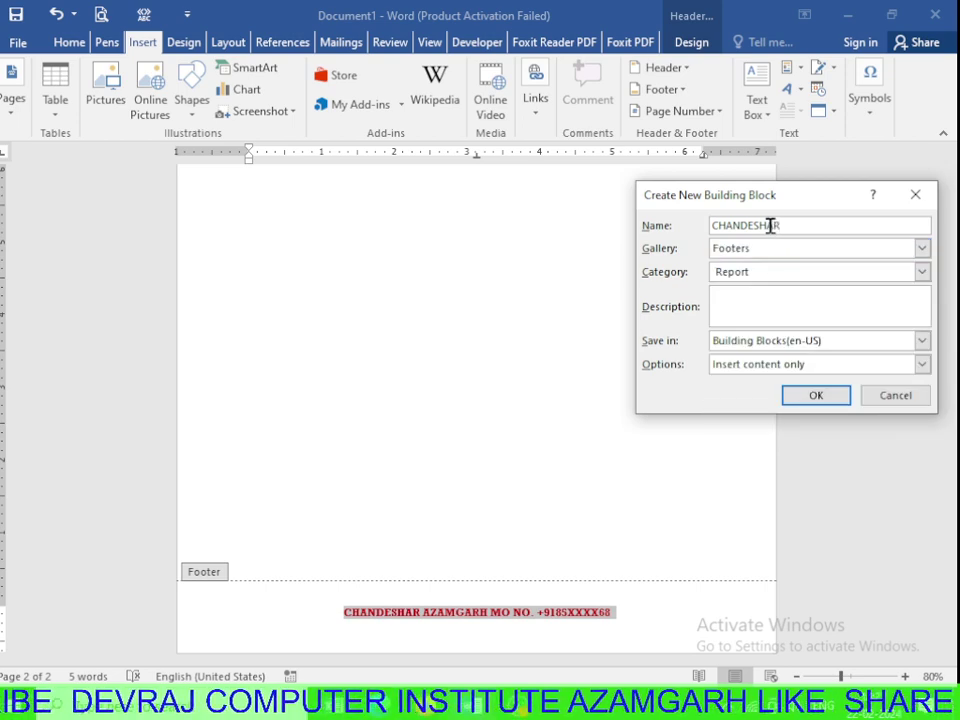
pyautogui.click(815, 396)
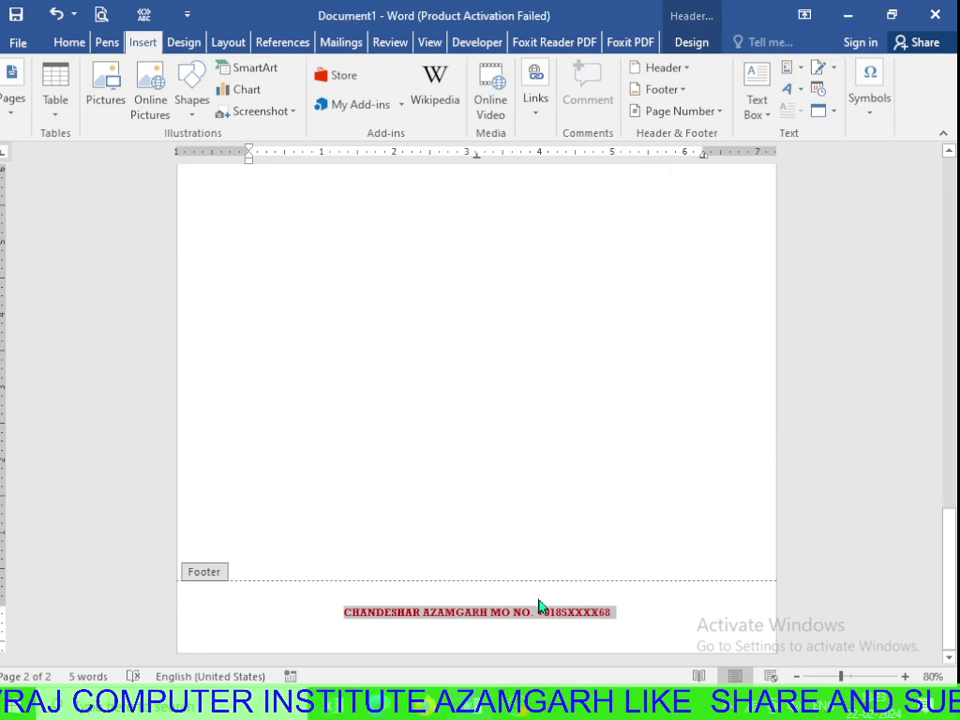
pyautogui.click(615, 611)
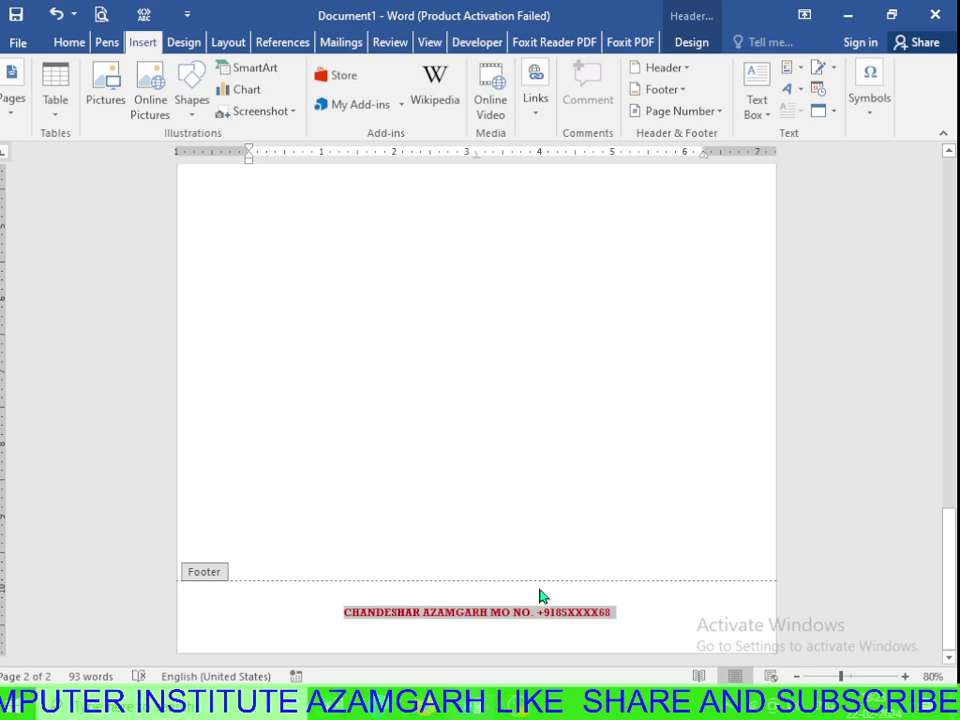
pyautogui.doubleClick(580, 521)
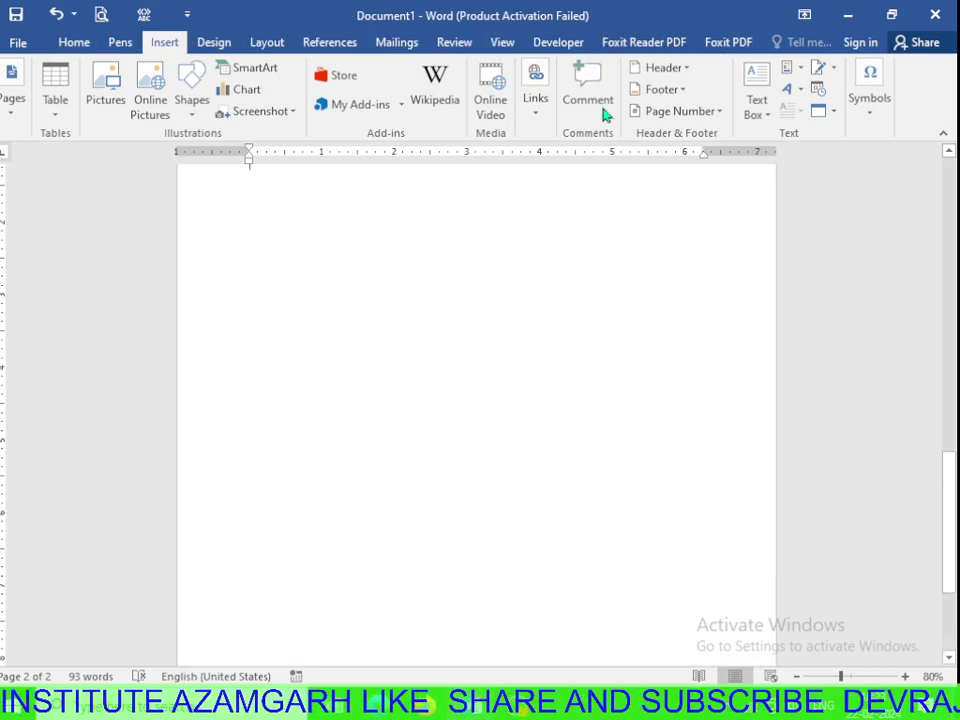
# Insert the saved CHANDESHAR footer from the Footer gallery and close header/footer editing.
pyautogui.click(665, 89)
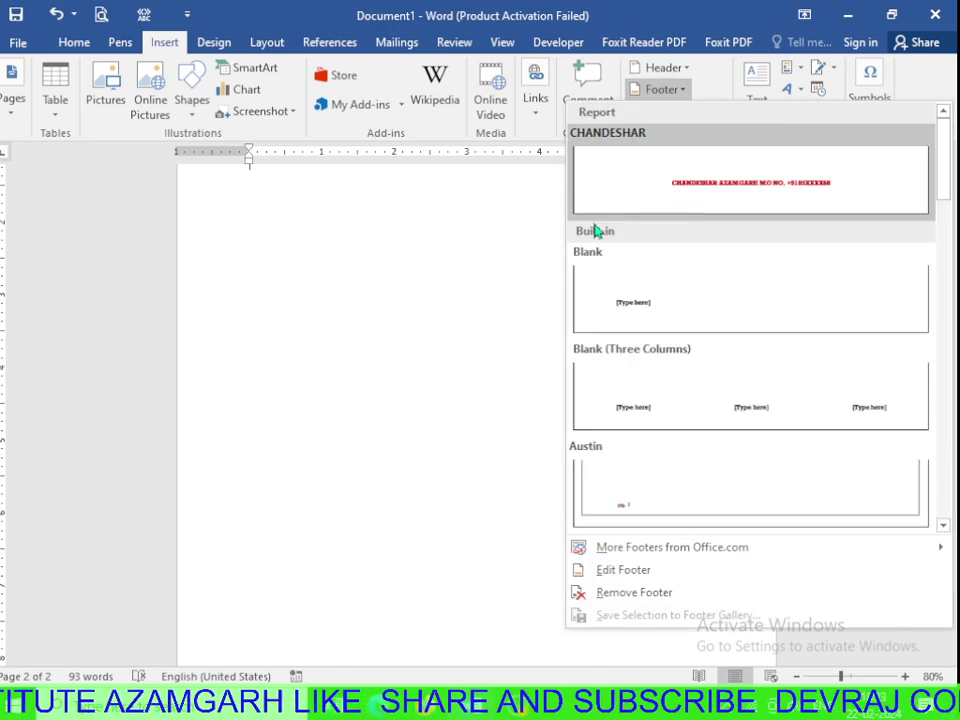
pyautogui.click(736, 197)
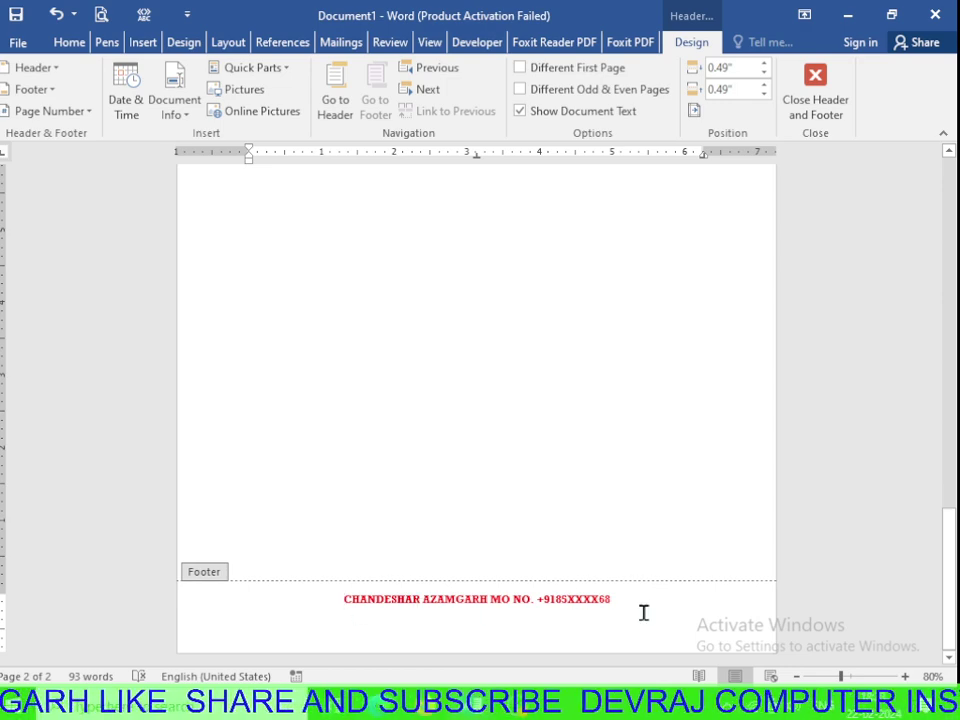
pyautogui.click(815, 106)
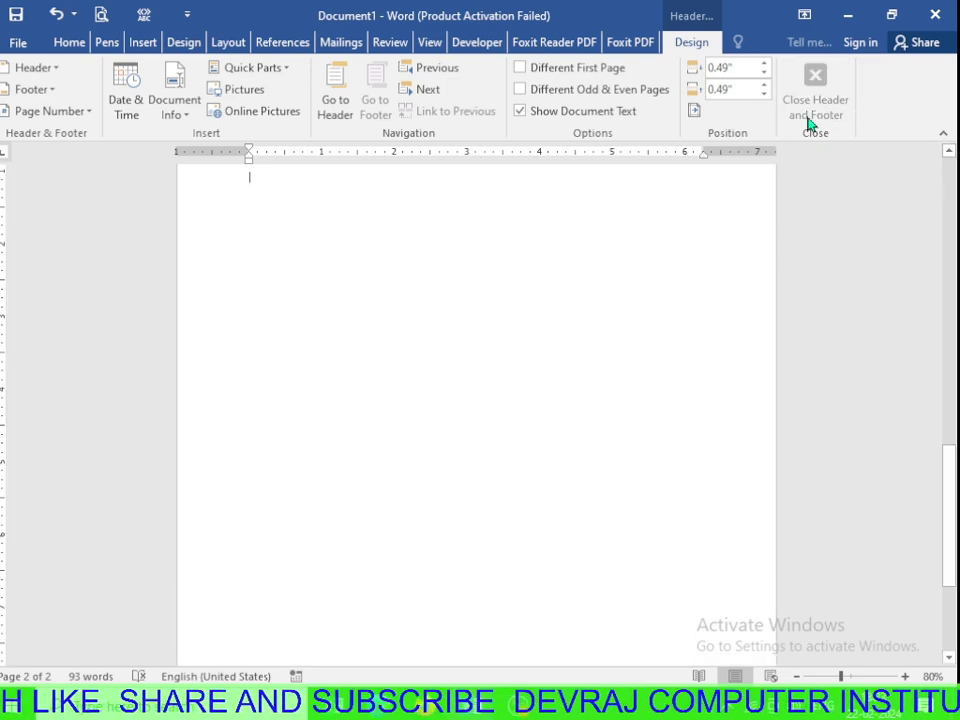
pyautogui.scroll(1, 260, 197)
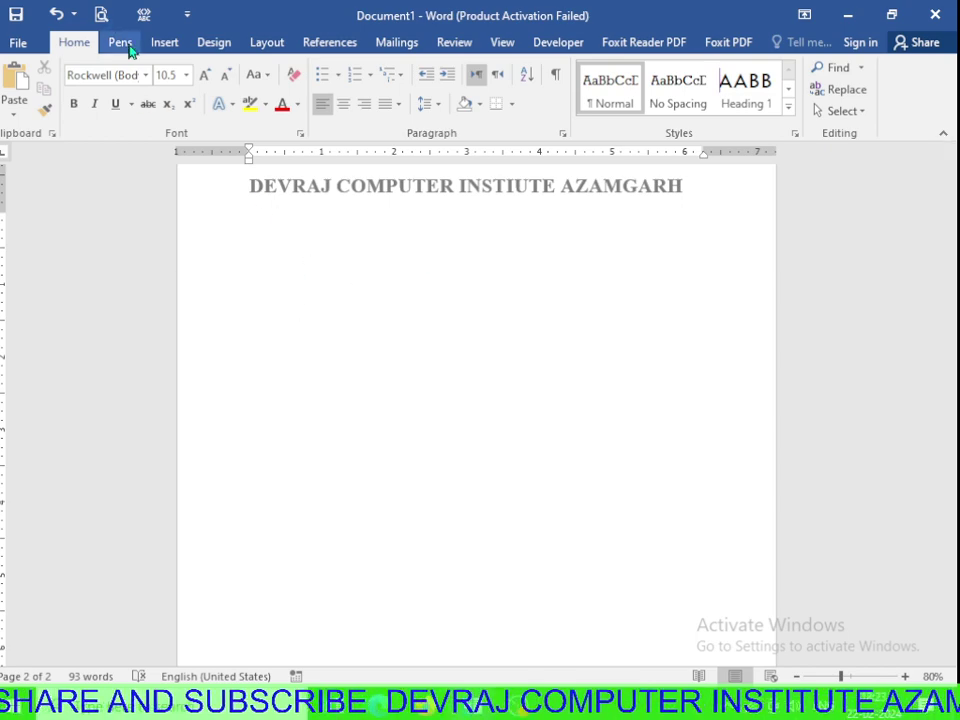
# Insert a 3x1 table headed SR., LESSON, PAGE NUMBER, add an empty row, and select it.
pyautogui.click(170, 43)
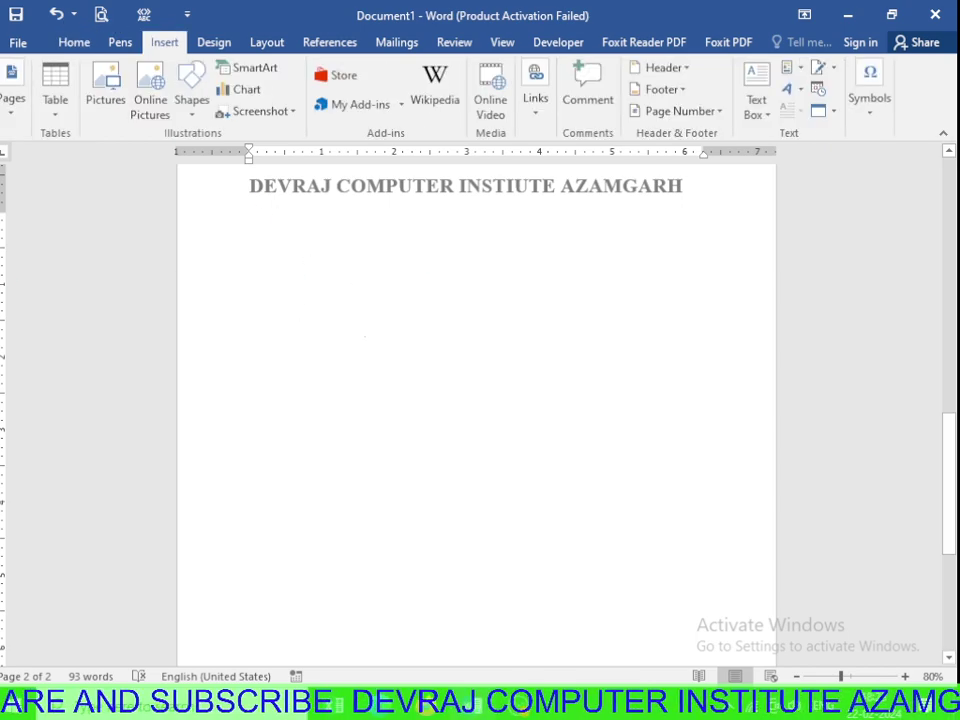
pyautogui.click(58, 104)
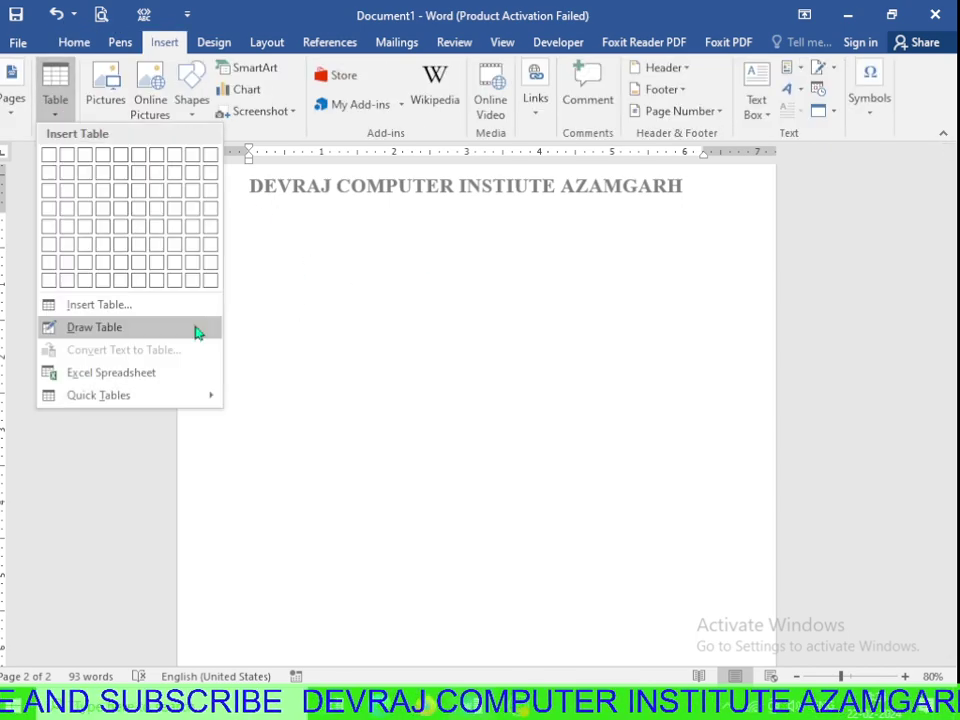
pyautogui.click(92, 164)
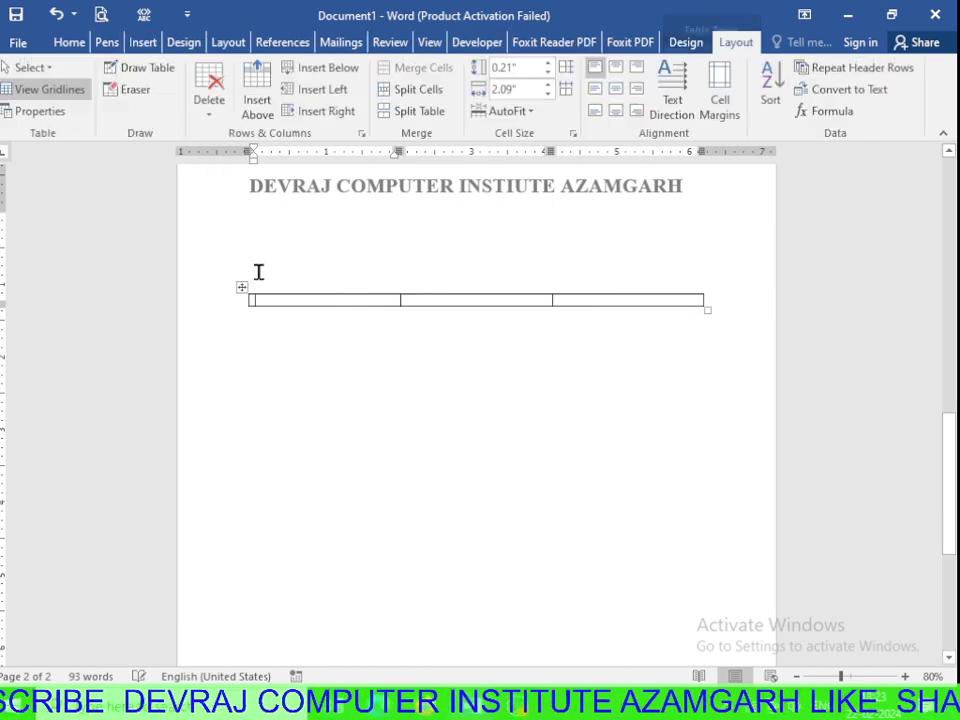
pyautogui.write('SR.')
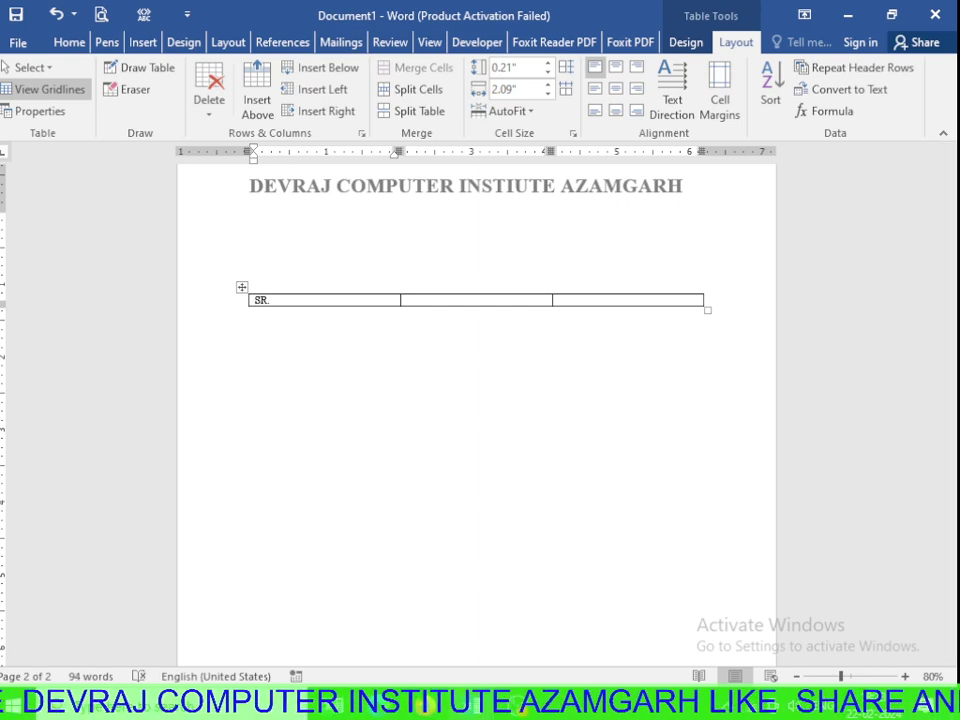
pyautogui.press('Tab')
pyautogui.write('LESSON')
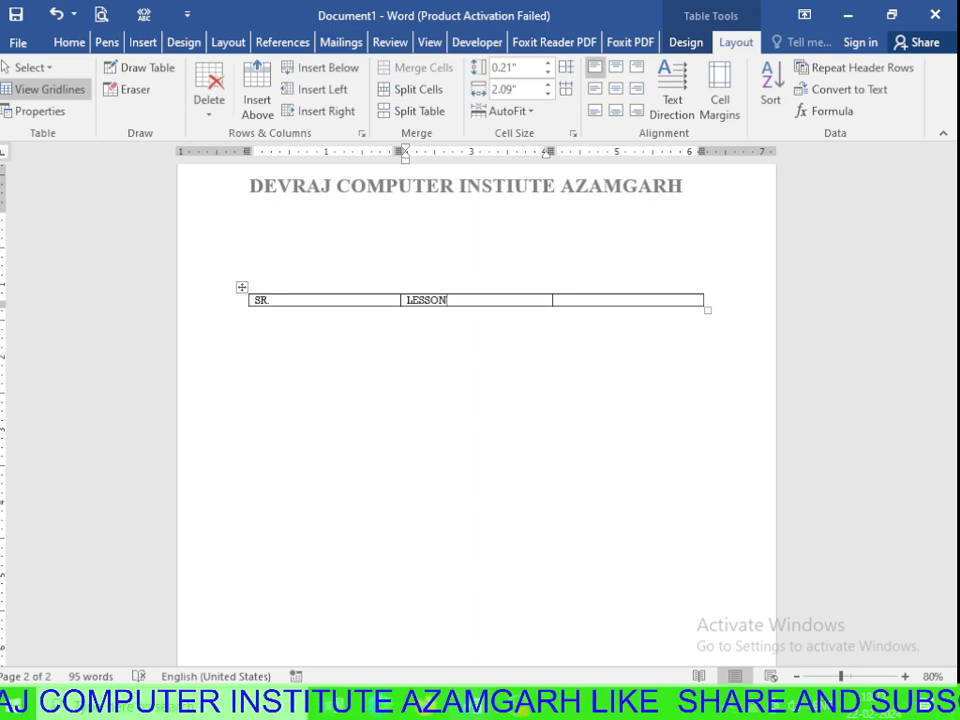
pyautogui.press('Tab')
pyautogui.write('PAGE NUMBER')
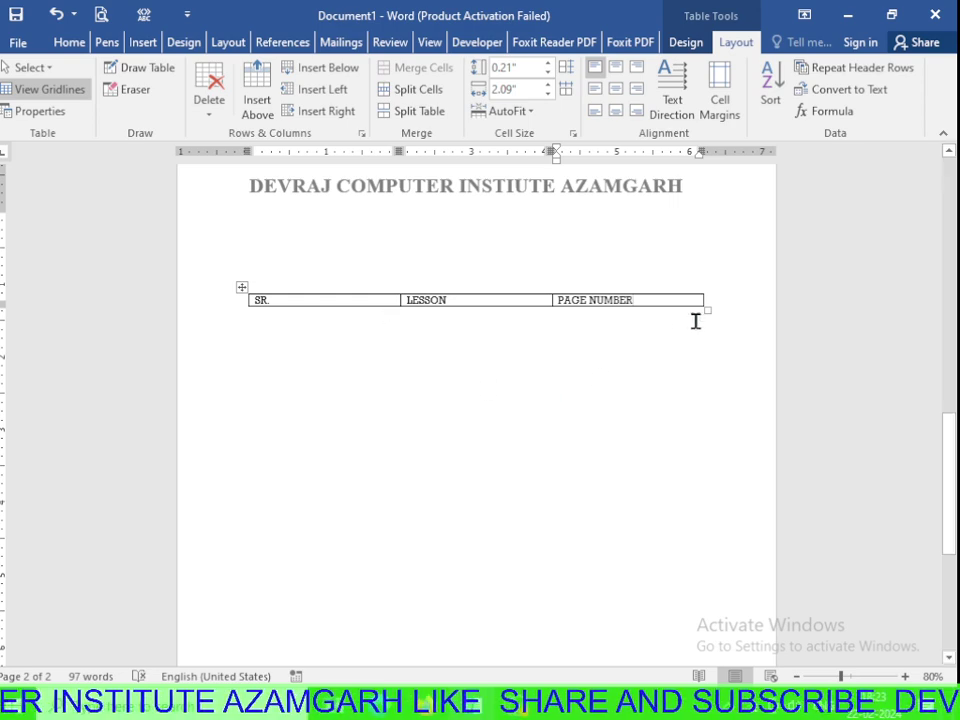
pyautogui.press('Tab')
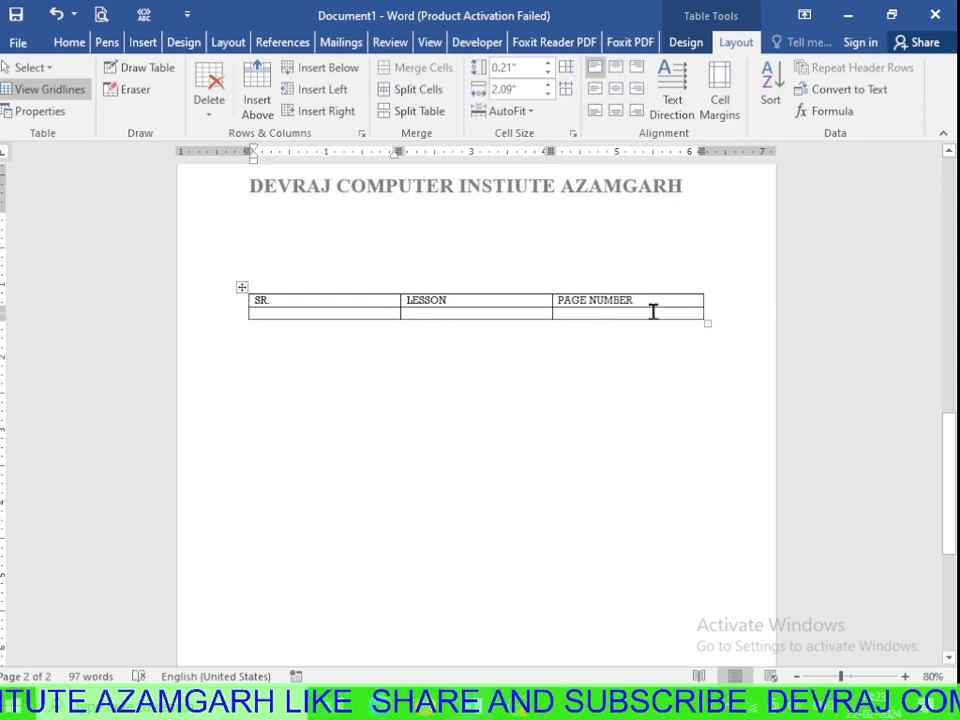
pyautogui.moveTo(640, 313); pyautogui.dragTo(251, 305)
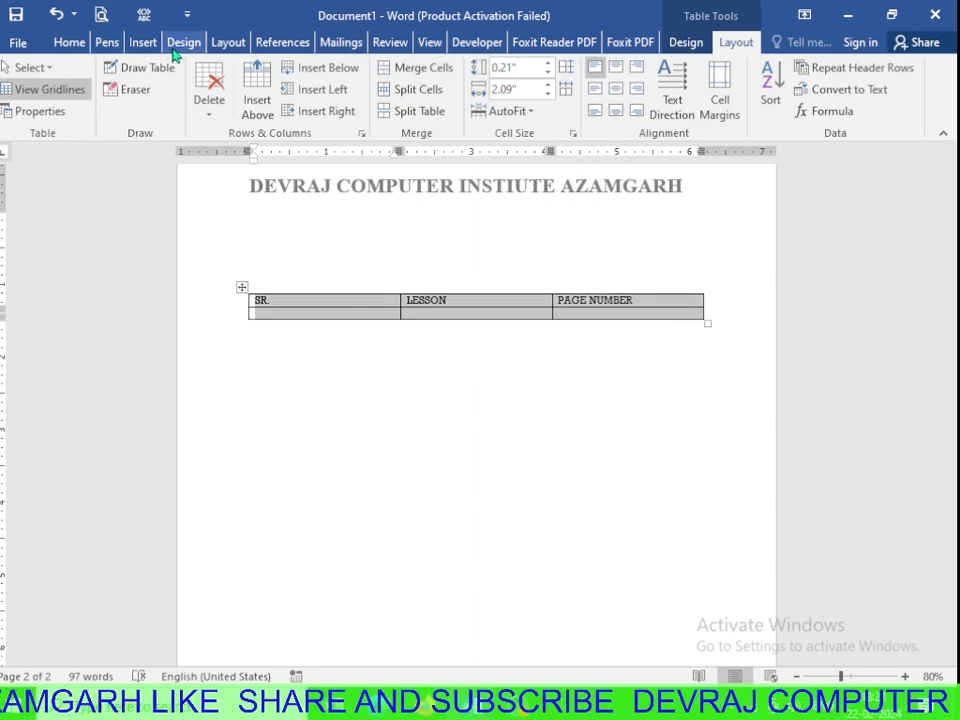
# Save the SR./LESSON/PAGE NUMBER table as building block 'RAKY' in the Tables gallery.
pyautogui.click(228, 44)
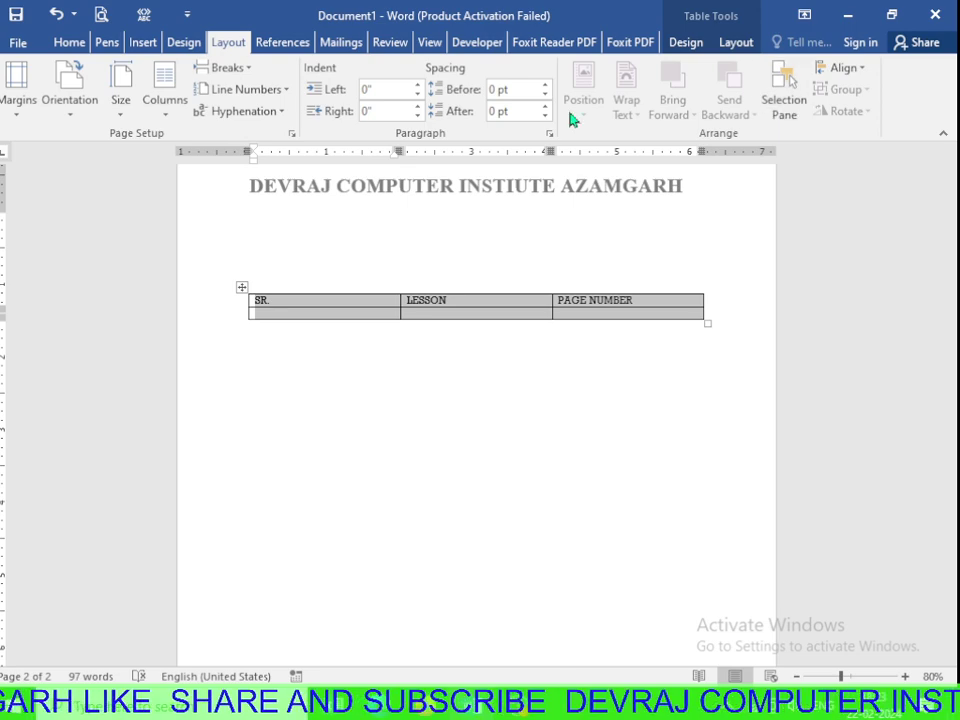
pyautogui.click(143, 43)
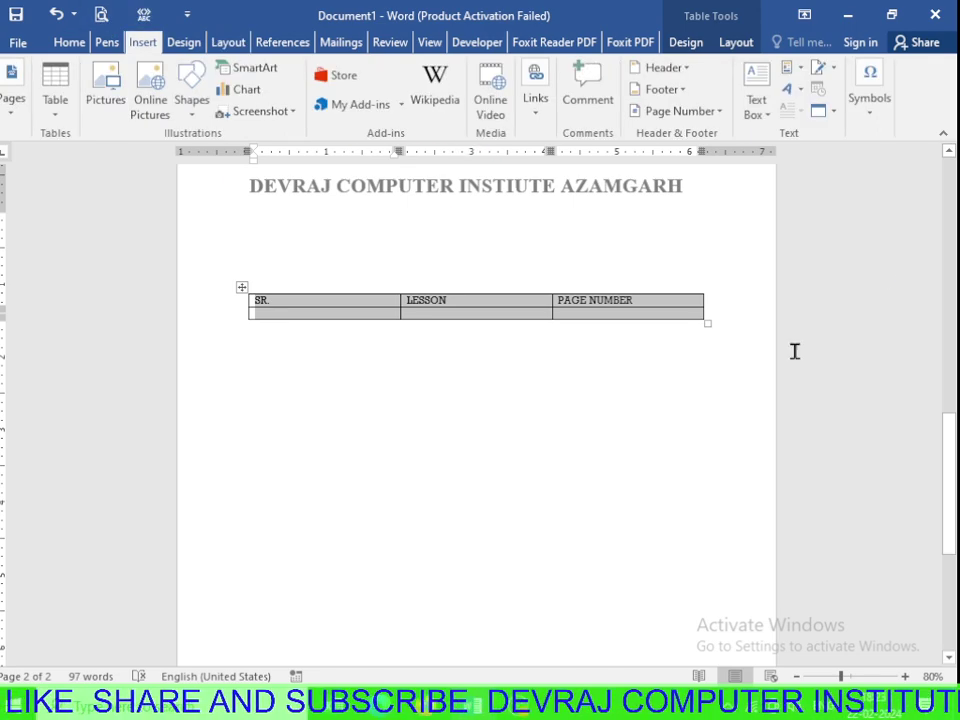
pyautogui.click(768, 116)
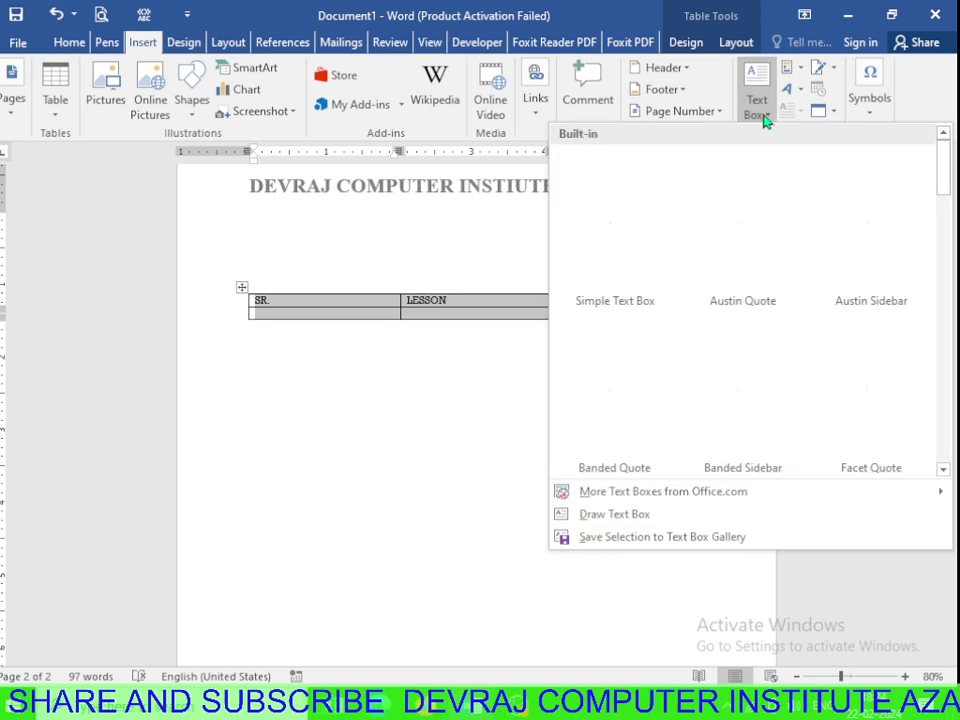
pyautogui.click(643, 539)
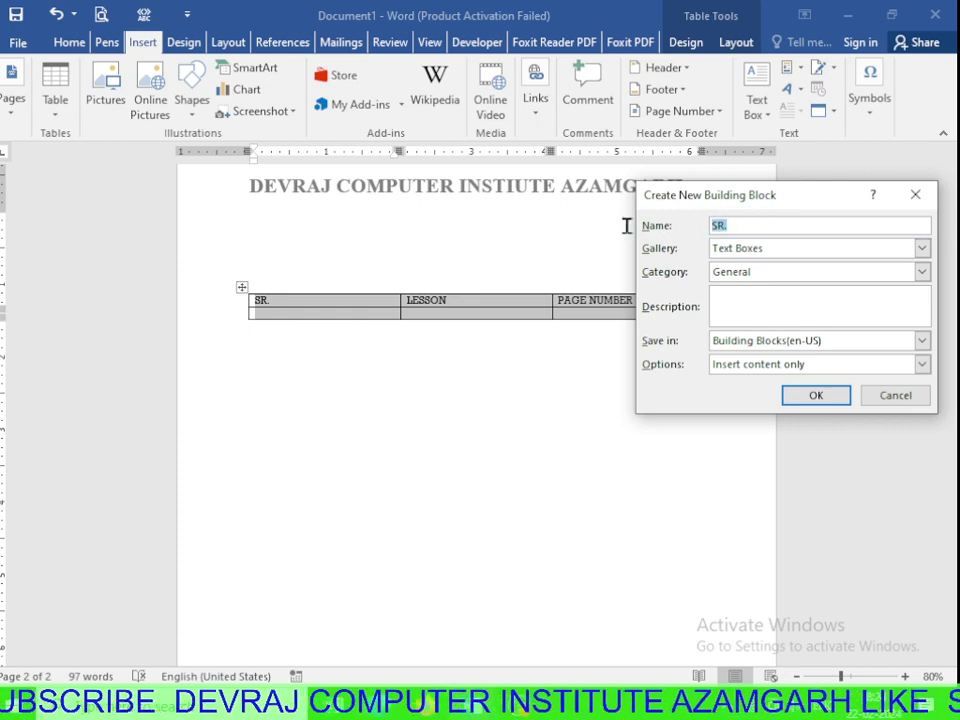
pyautogui.press('BackSpace')
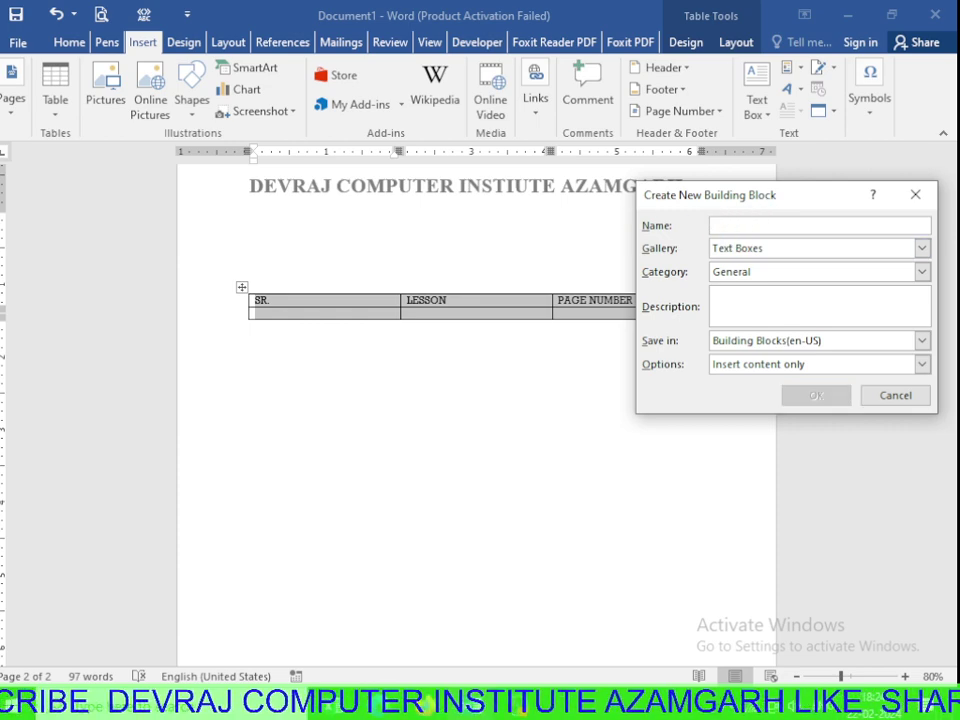
pyautogui.write('RAKY')
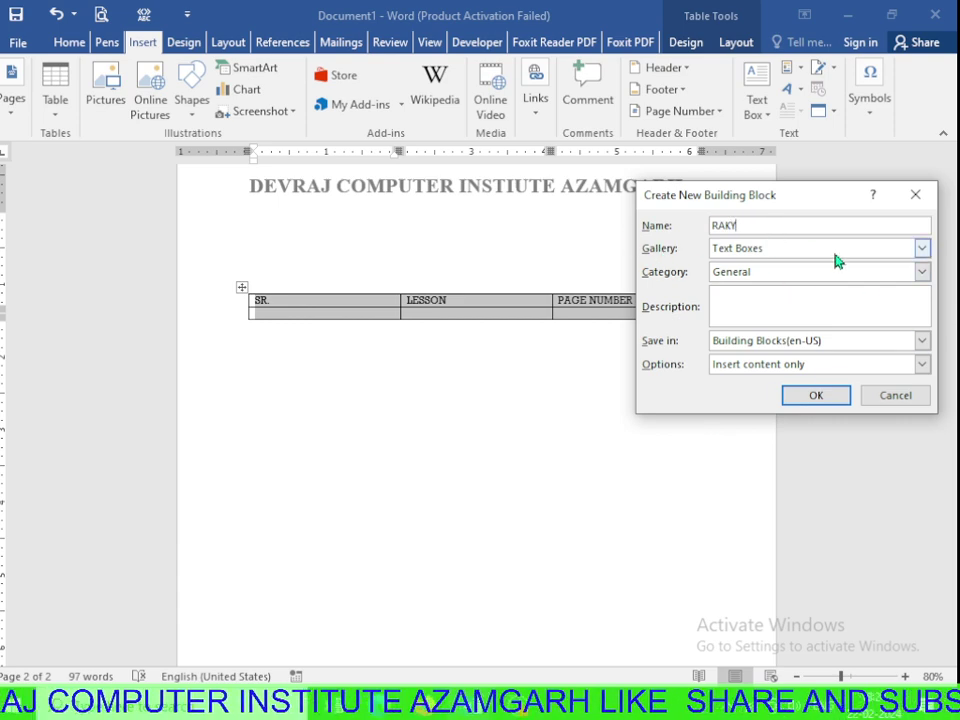
pyautogui.click(836, 252)
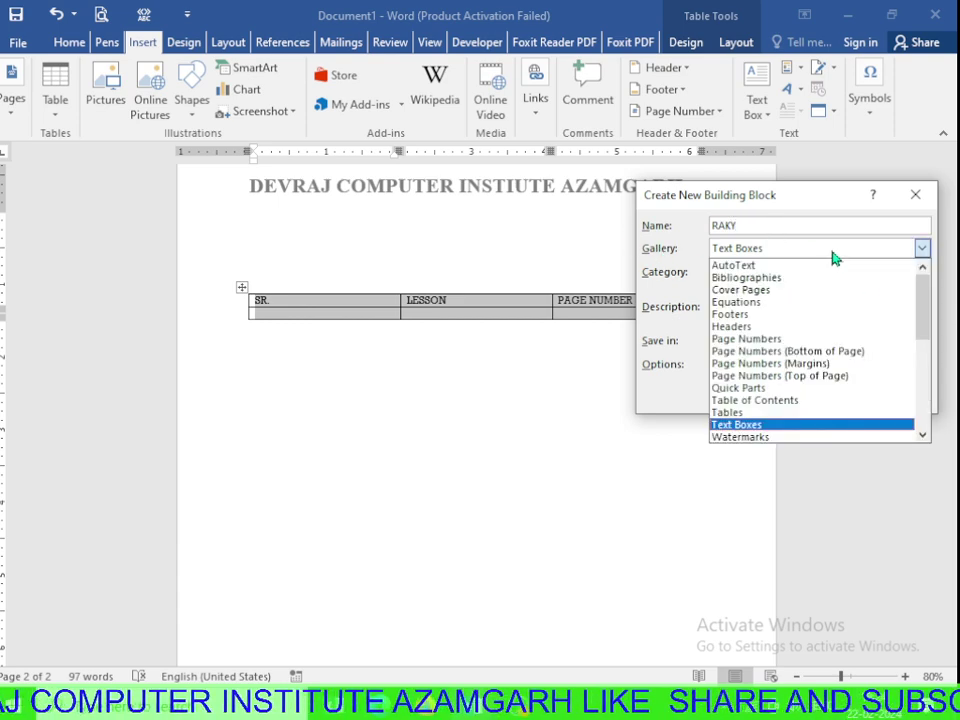
pyautogui.click(743, 414)
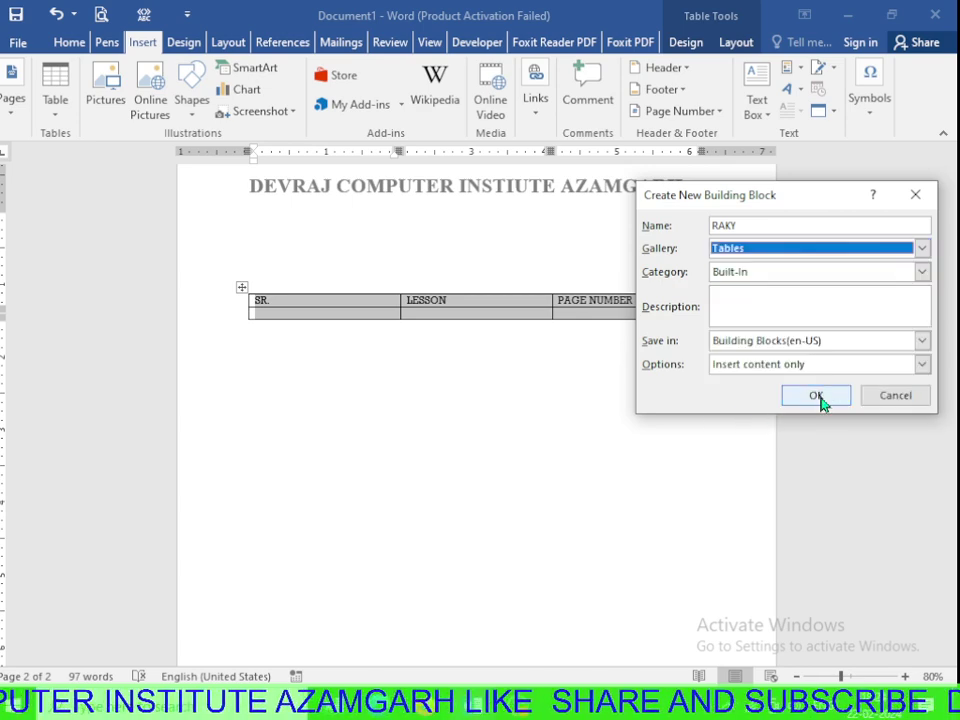
pyautogui.click(816, 396)
pyautogui.click(698, 408)
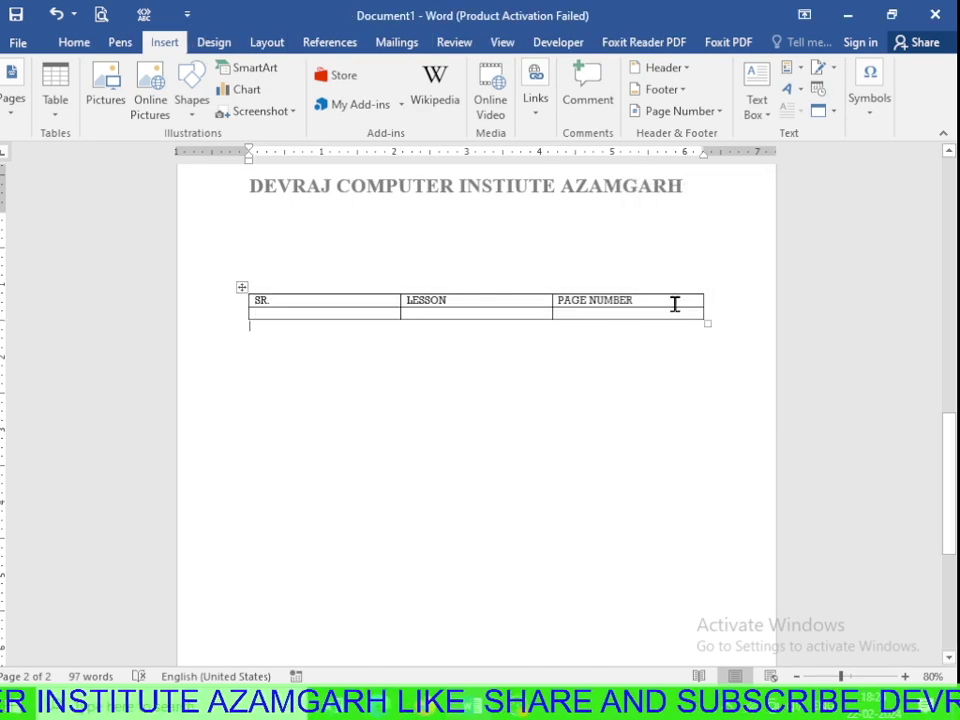
# Delete the table from page 2, leaving the body blank, and bring up the Table insertion choices.
pyautogui.click(245, 286)
pyautogui.rightClick(243, 287)
pyautogui.press('Escape')
pyautogui.press('BackSpace')
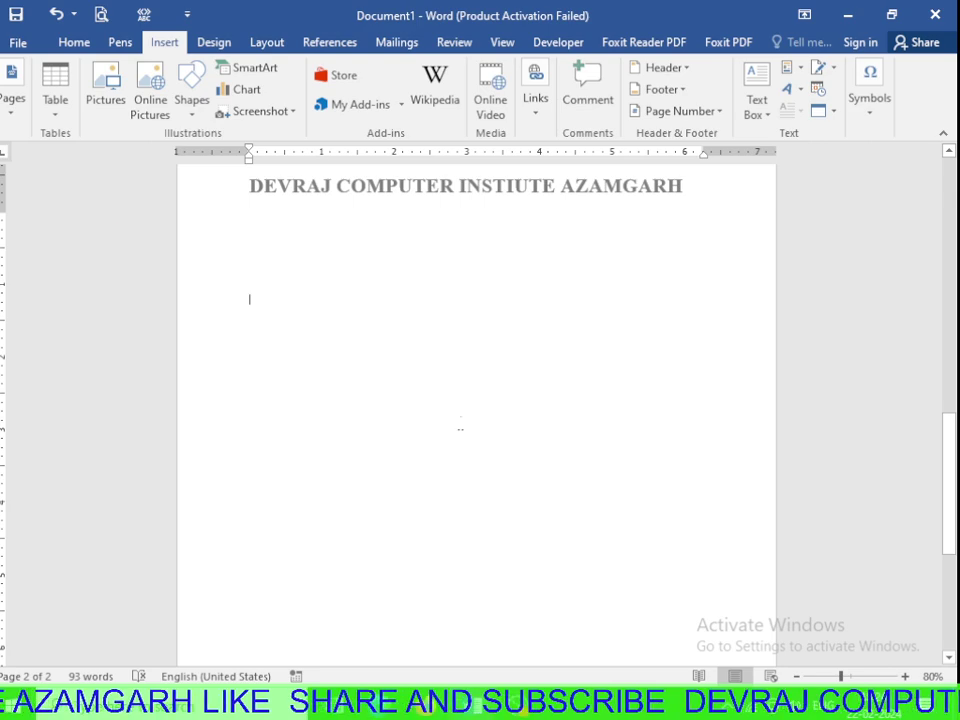
pyautogui.click(57, 120)
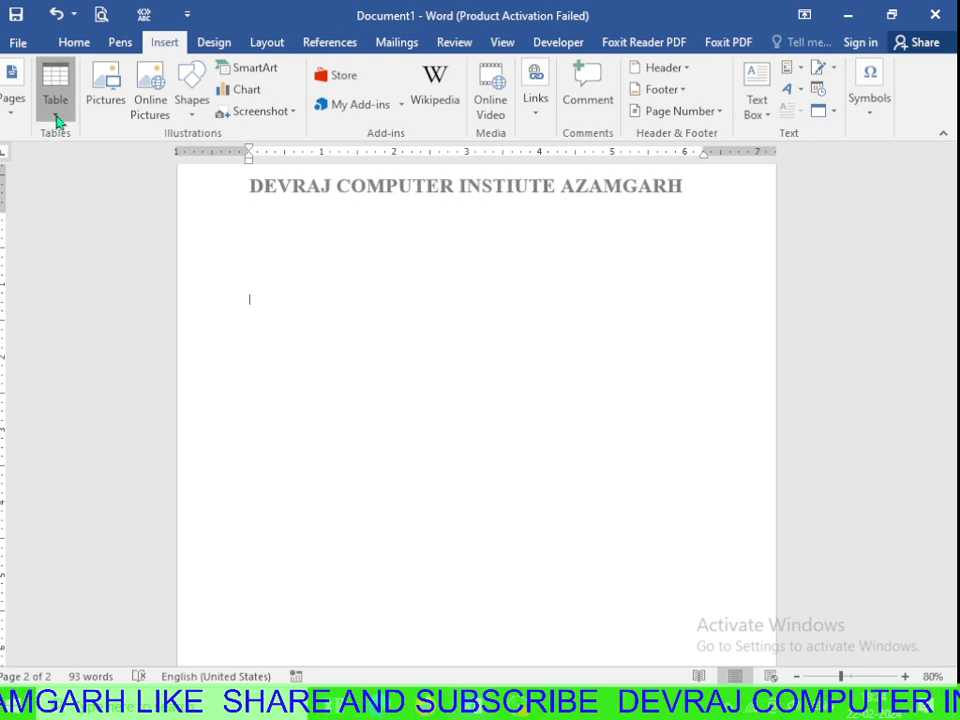
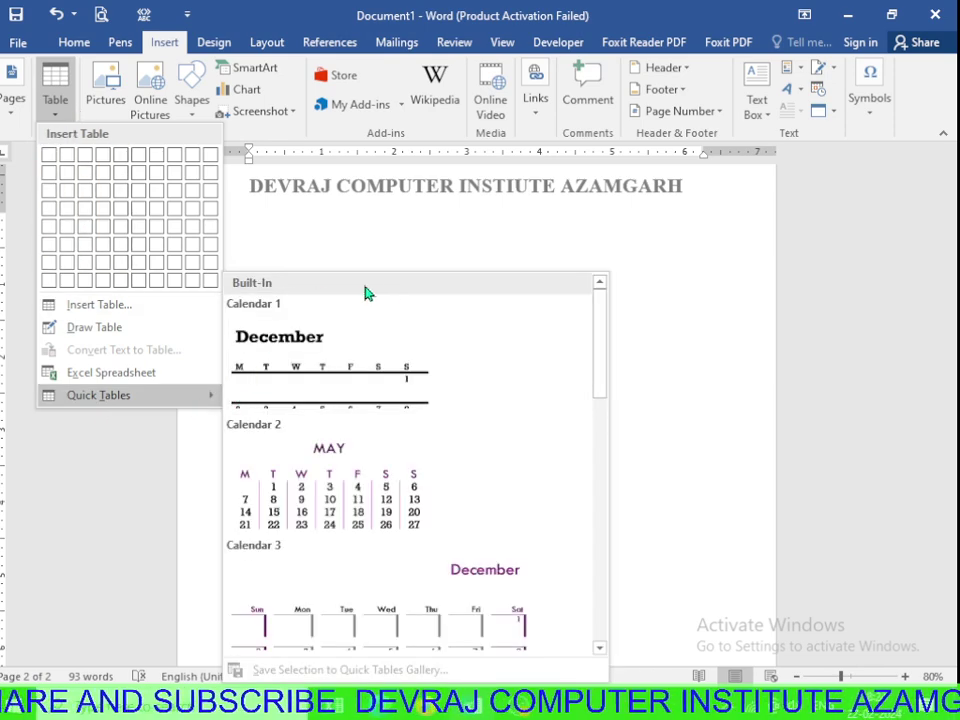
# Scroll through the Quick Tables gallery of calendars, Matrix, Tabular List and the custom 'f' table.
pyautogui.moveTo(602, 321); pyautogui.dragTo(600, 461)
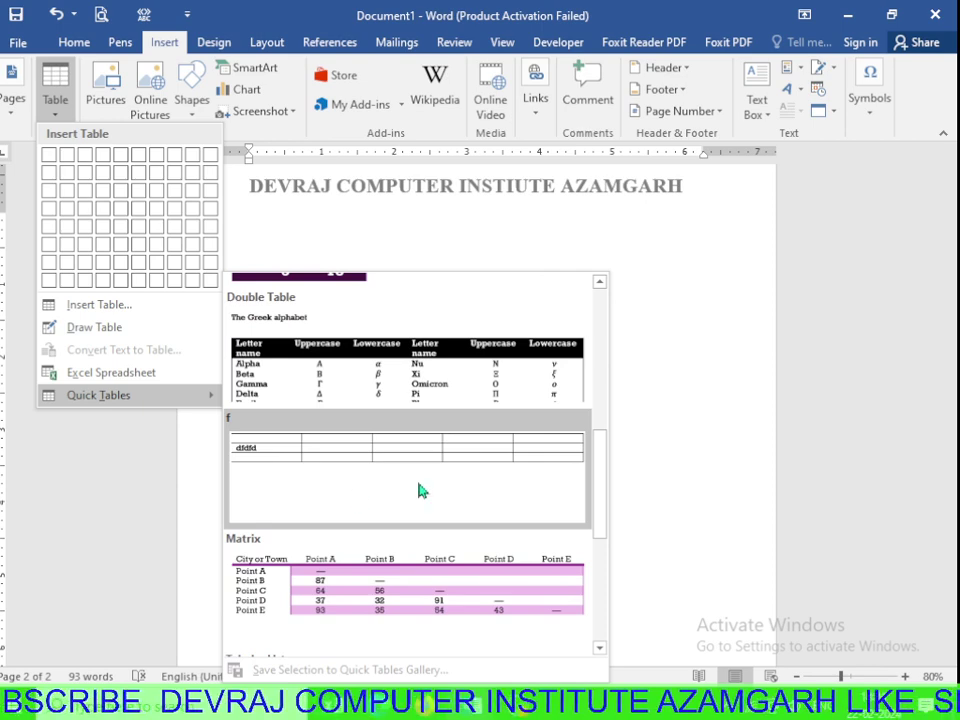
pyautogui.scroll(-2, 567, 469)
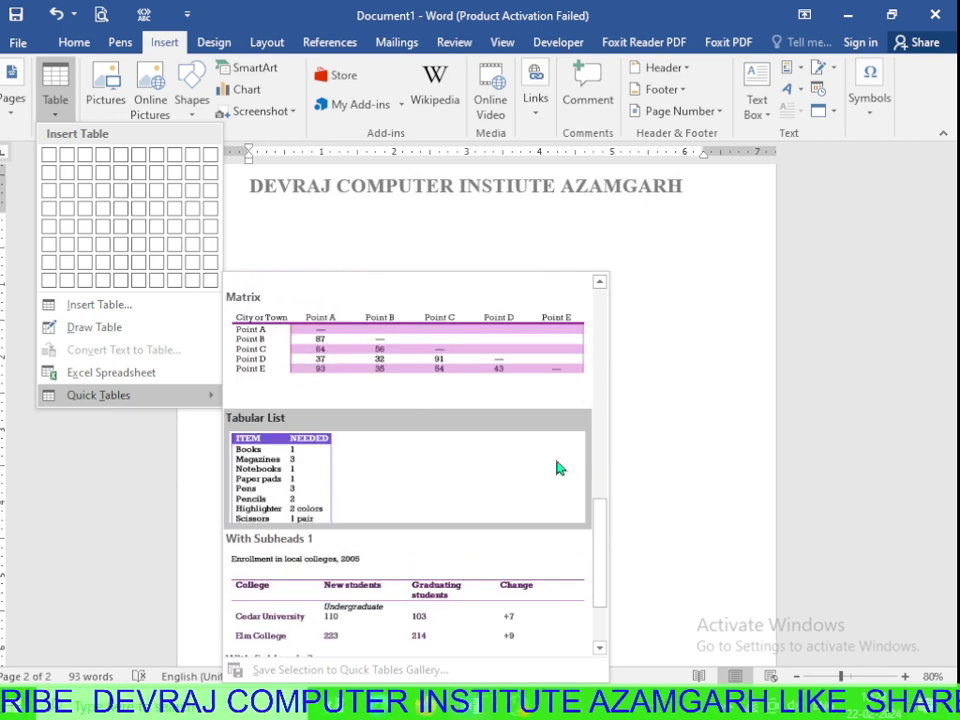
pyautogui.scroll(-1, 540, 466)
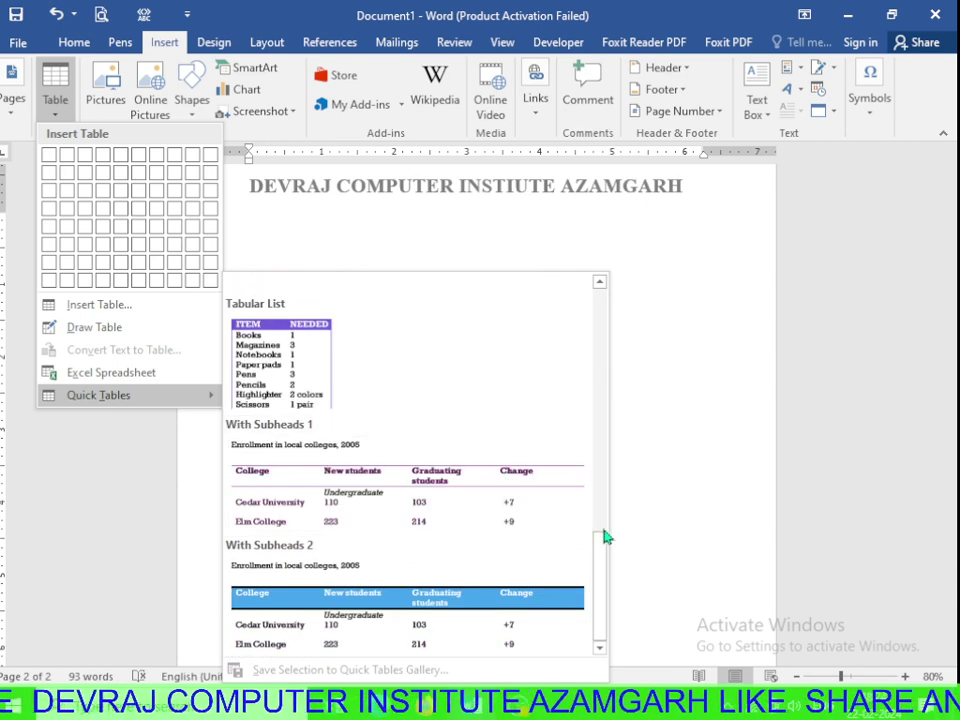
pyautogui.moveTo(602, 556); pyautogui.dragTo(600, 439)
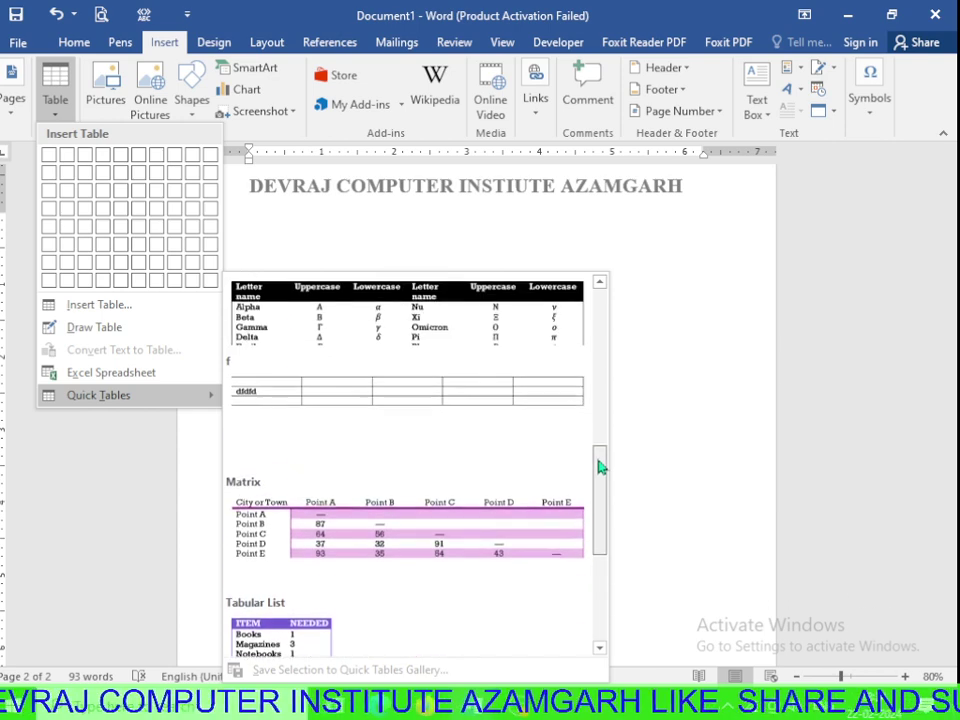
# Enter header editing on page 2 and scroll through the header and footer areas.
pyautogui.click(491, 493)
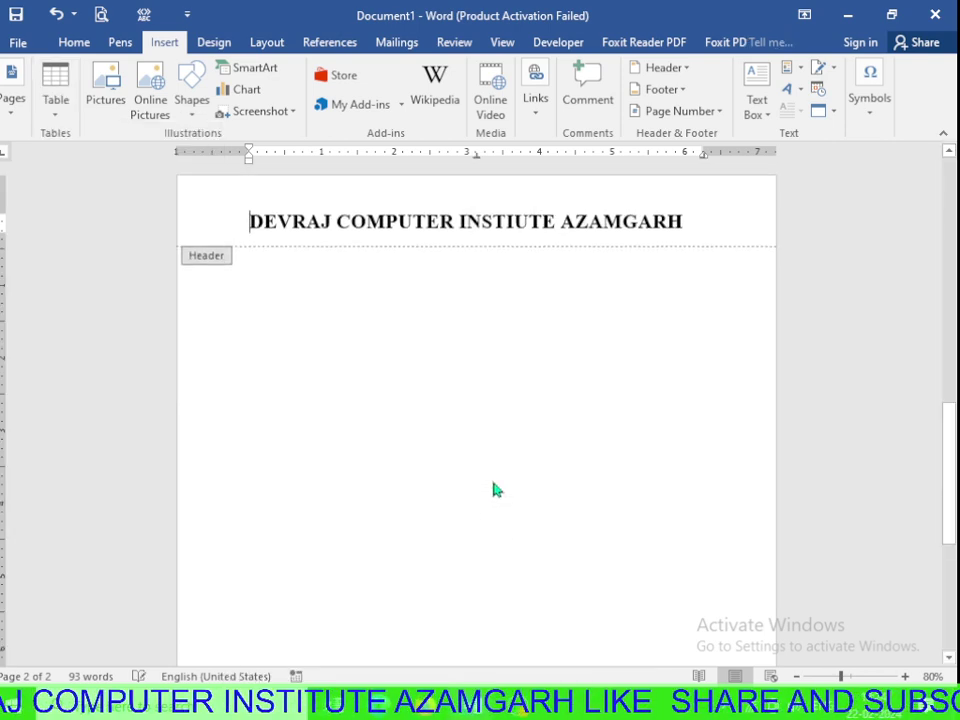
pyautogui.scroll(-5, 491, 441)
pyautogui.scroll(-5, 913, 551)
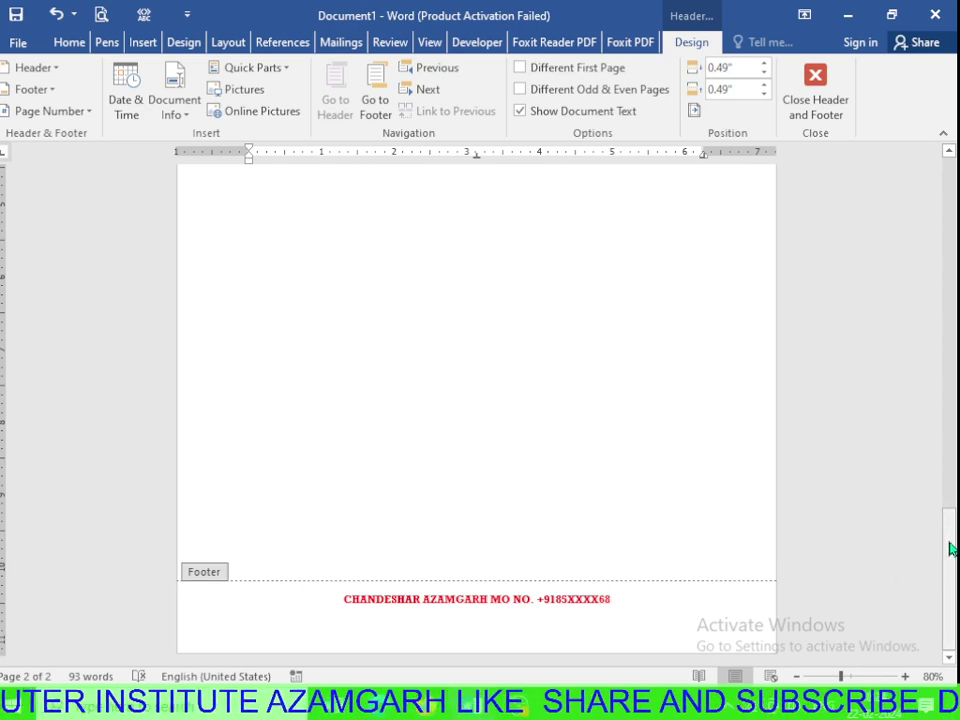
pyautogui.moveTo(951, 548); pyautogui.dragTo(933, 166)
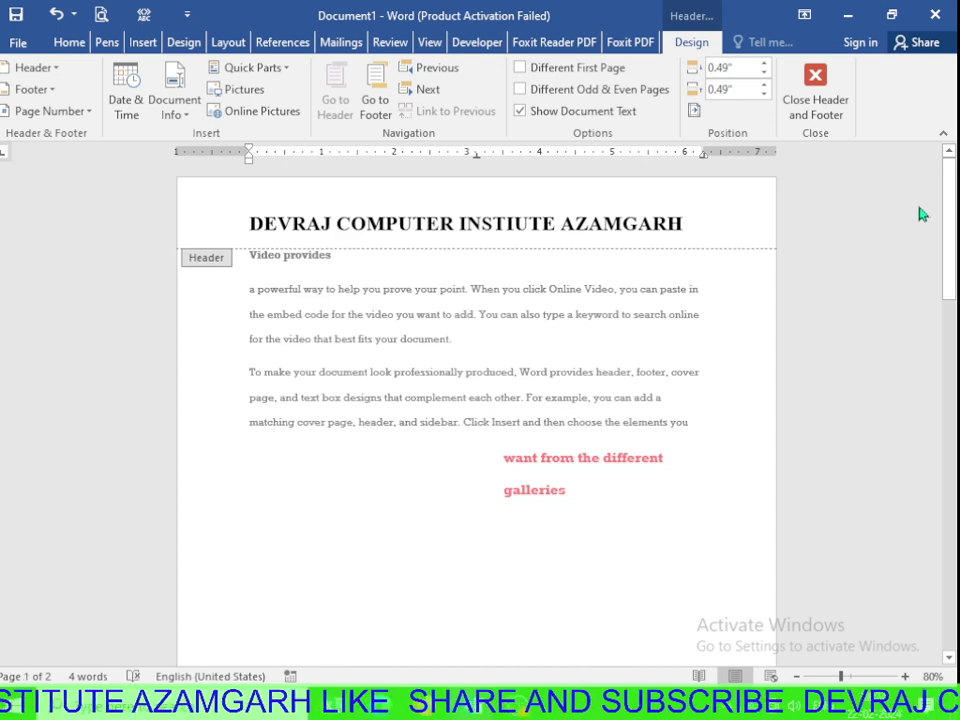
pyautogui.scroll(-15, 612, 424)
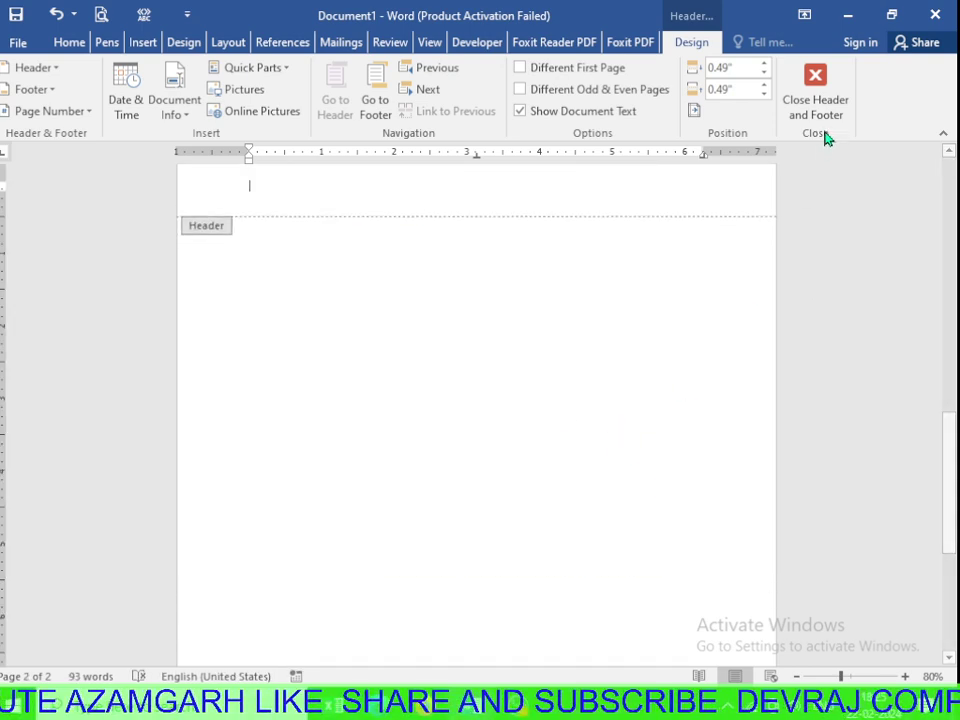
# Close Header and Footer and return to the blank body of page 2.
pyautogui.click(815, 92)
pyautogui.click(426, 385)
pyautogui.scroll(1, 426, 385)
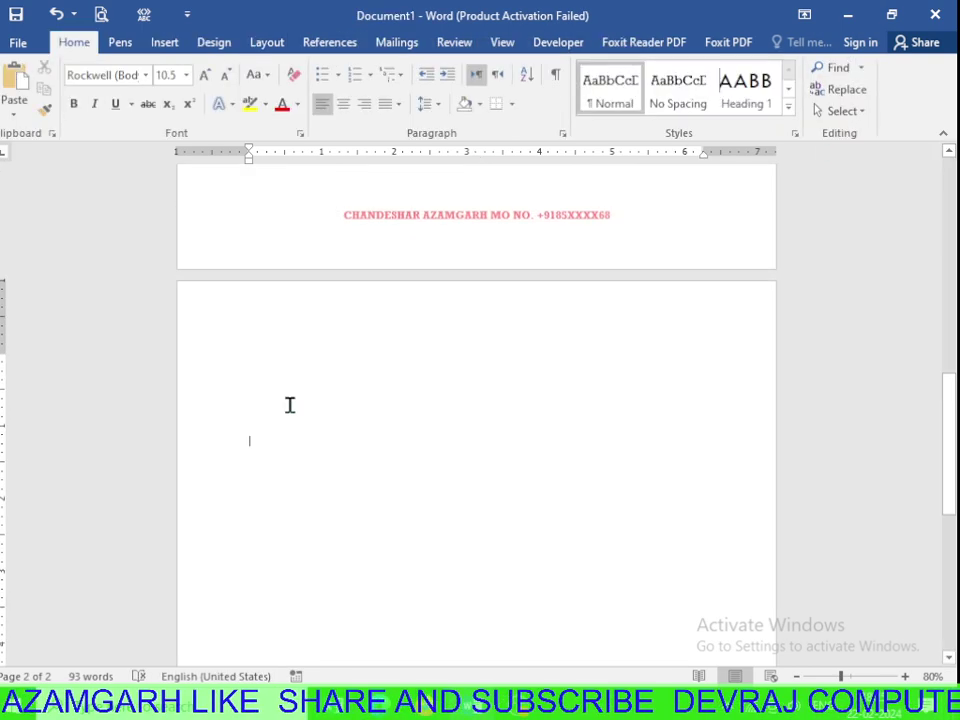
pyautogui.click(164, 42)
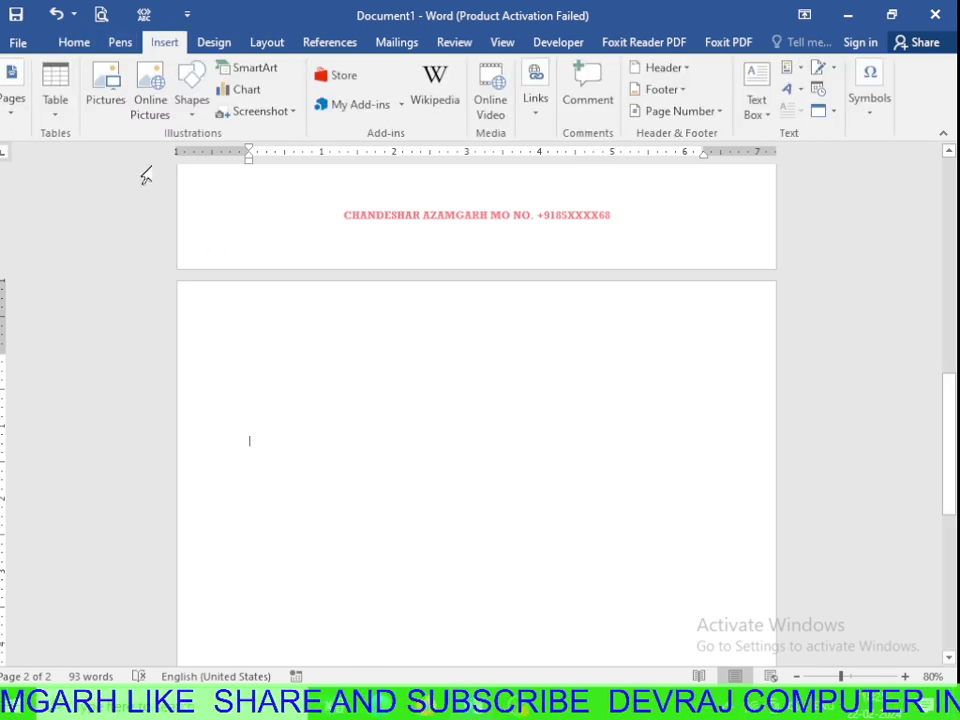
pyautogui.click(55, 88)
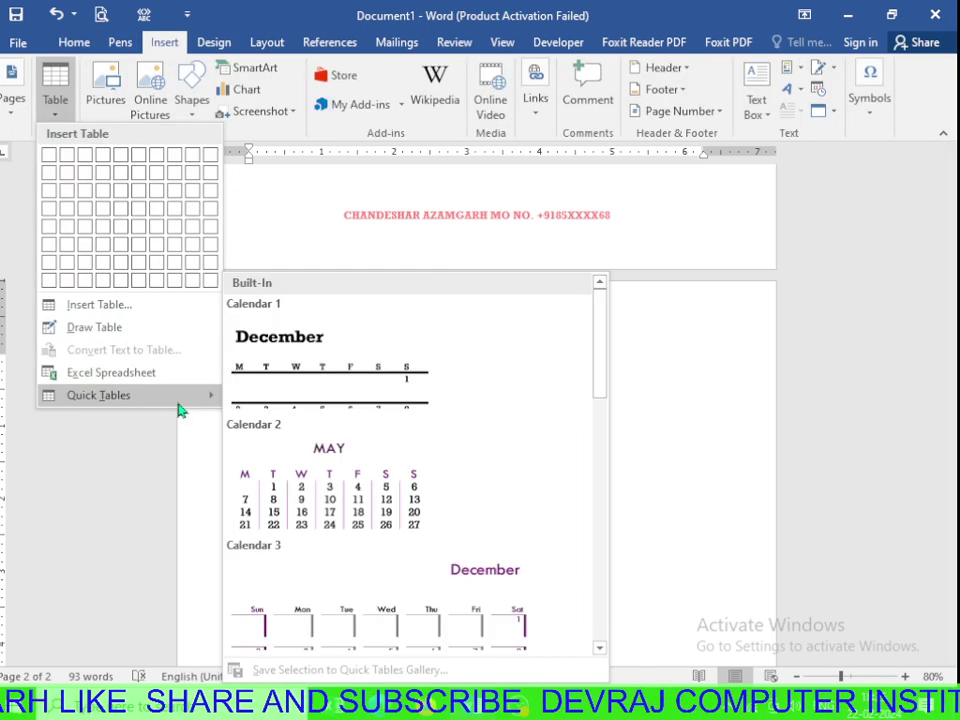
pyautogui.moveTo(602, 354); pyautogui.dragTo(599, 463)
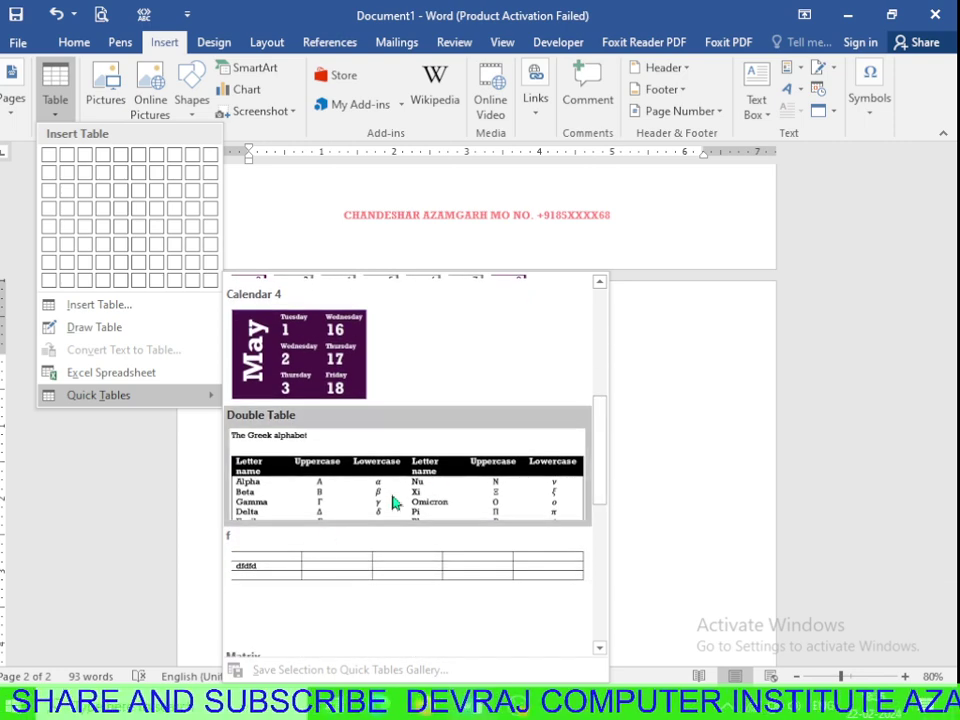
pyautogui.scroll(-5, 351, 522)
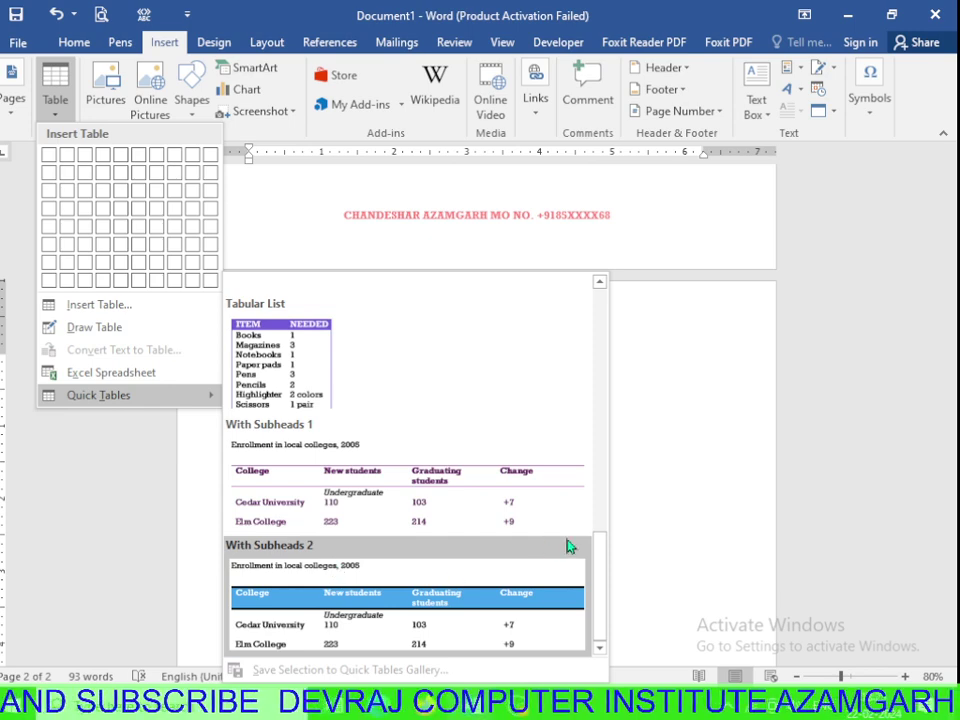
pyautogui.moveTo(598, 583); pyautogui.dragTo(600, 317)
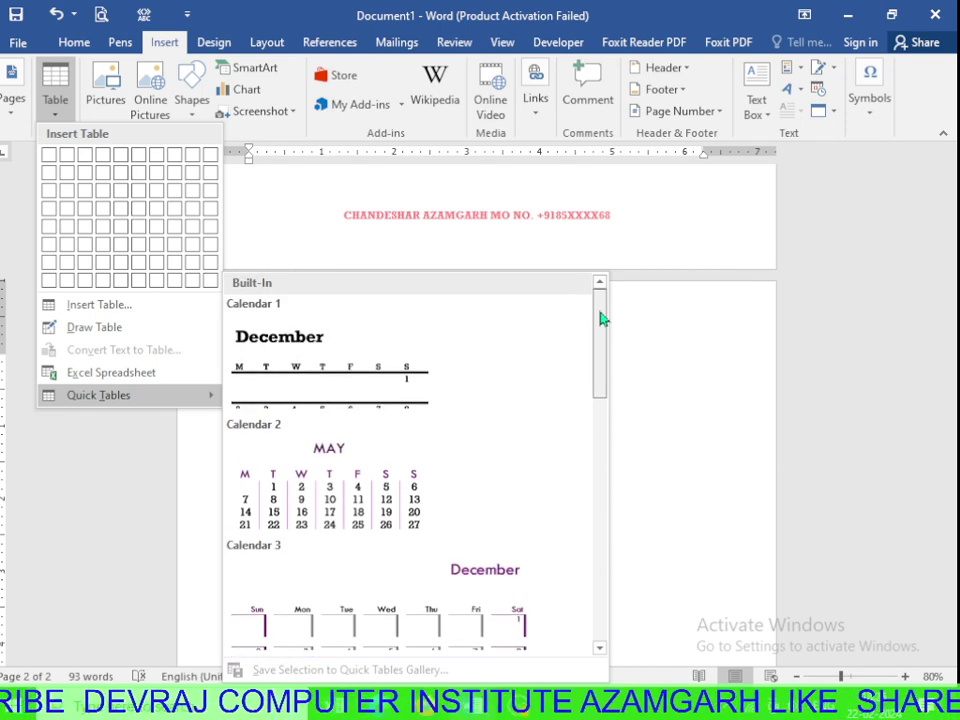
pyautogui.click(640, 390)
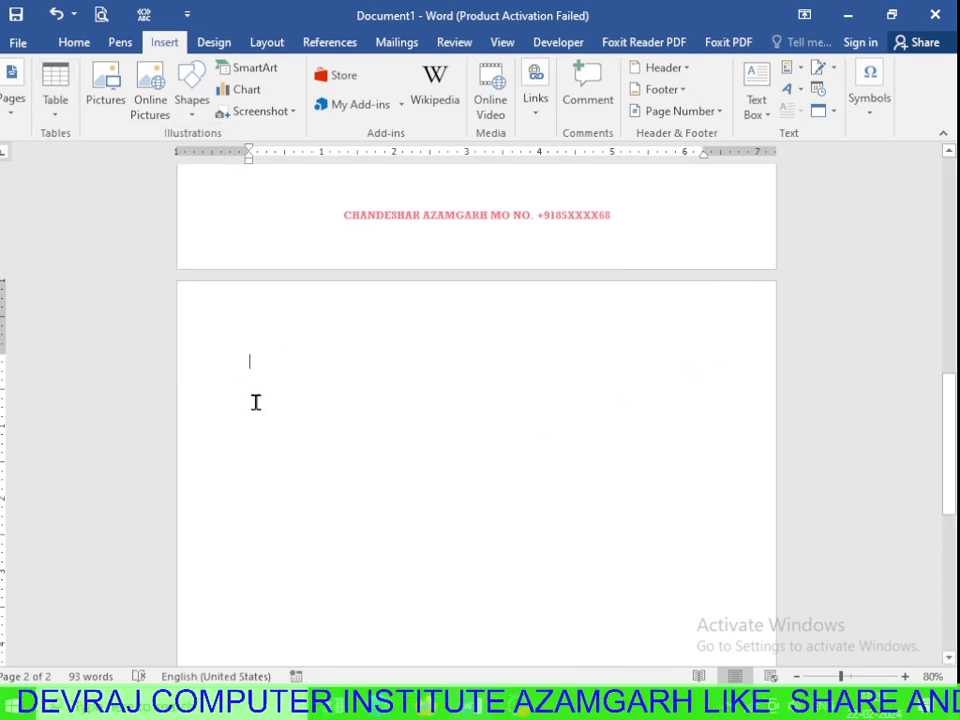
# Glance at the Design tab, then dismiss the Insert table grid without inserting a table.
pyautogui.click(215, 43)
pyautogui.click(166, 43)
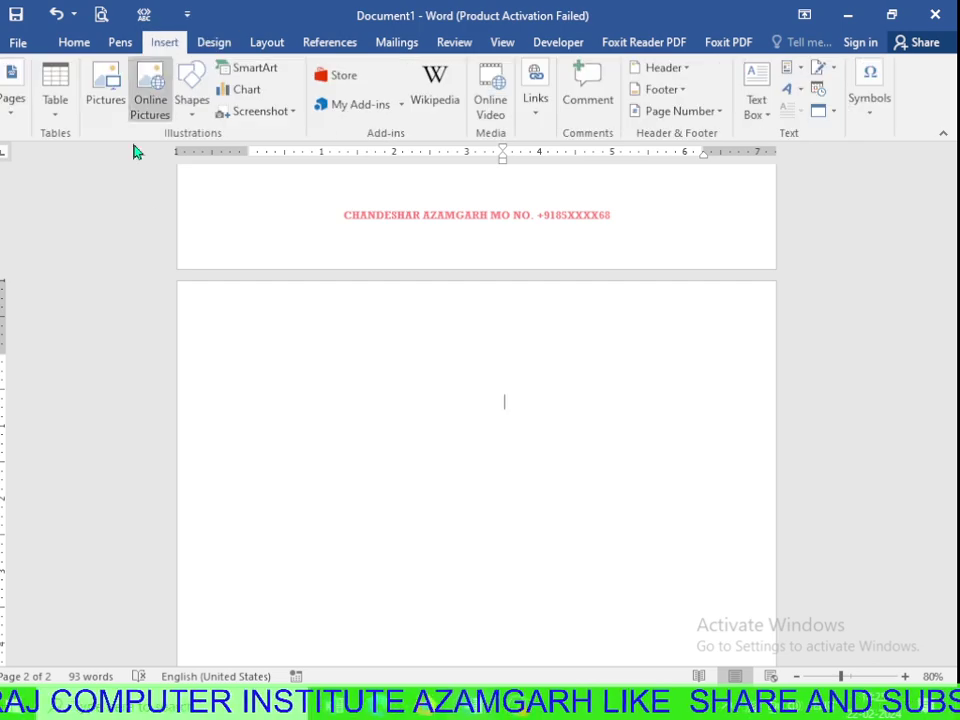
pyautogui.click(55, 100)
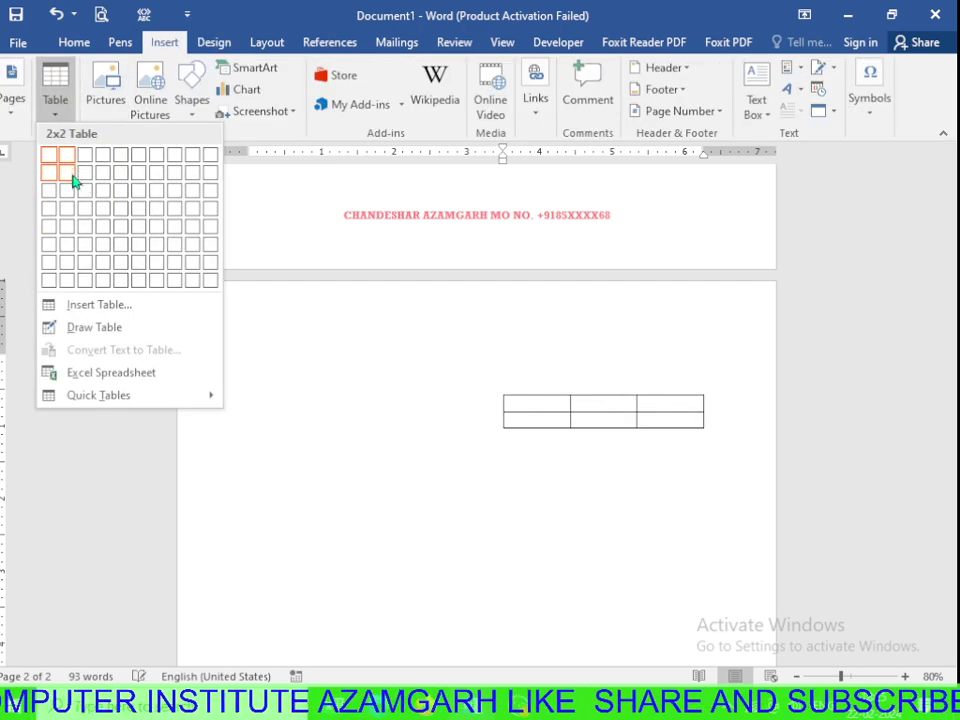
pyautogui.click(393, 409)
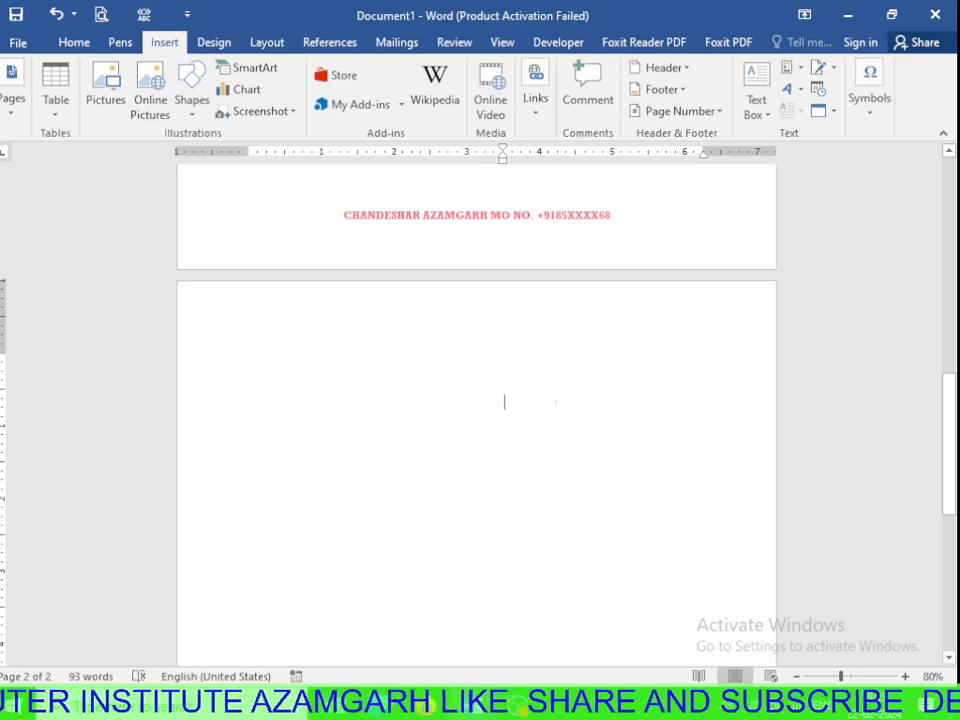
# Remove the empty second page and all text, then start a new blank document with Ctrl+N.
pyautogui.press('BackSpace')
pyautogui.press('BackSpace')
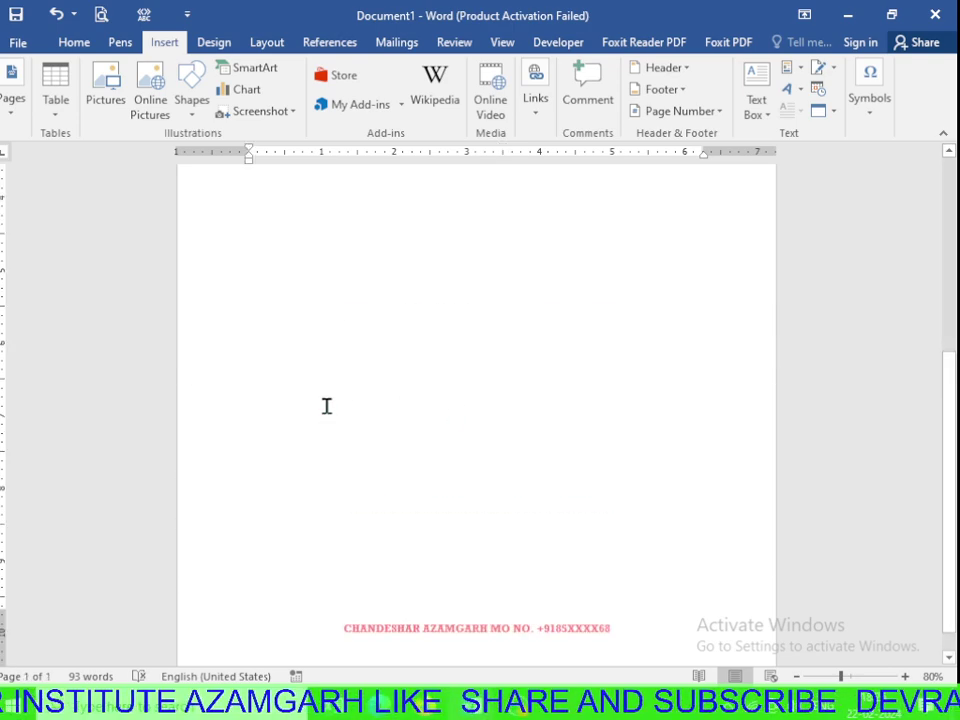
pyautogui.press('BackSpace')
pyautogui.press('BackSpace')
pyautogui.press('BackSpace')
pyautogui.press('BackSpace')
pyautogui.press('BackSpace')
pyautogui.press('BackSpace')
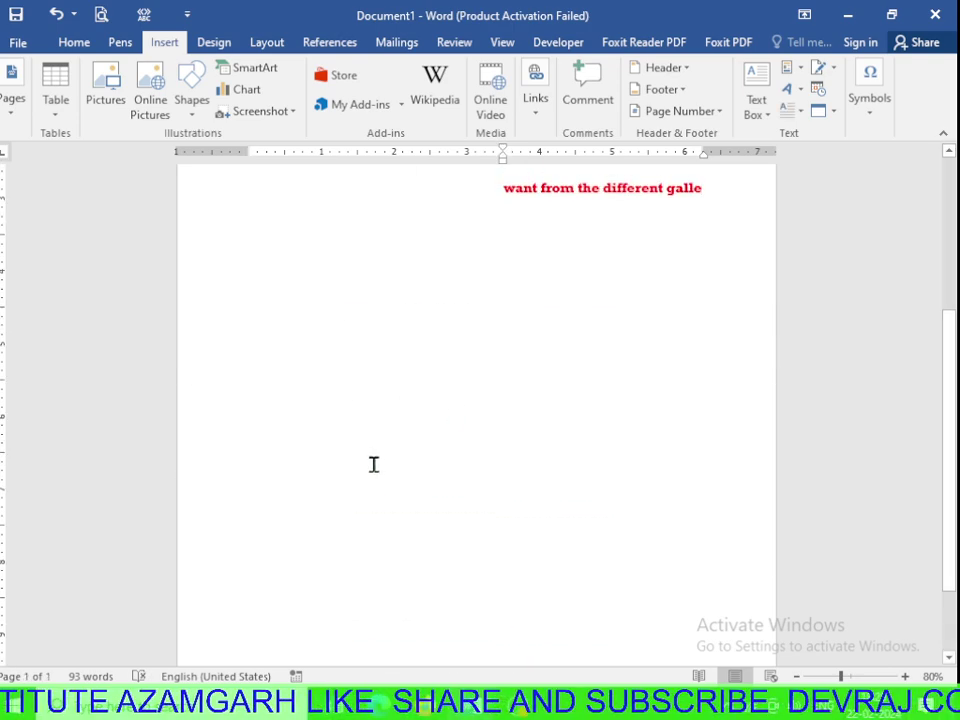
pyautogui.hotkey('ctrl', 'a')
pyautogui.scroll(1, 694, 449)
pyautogui.scroll(2, 694, 449)
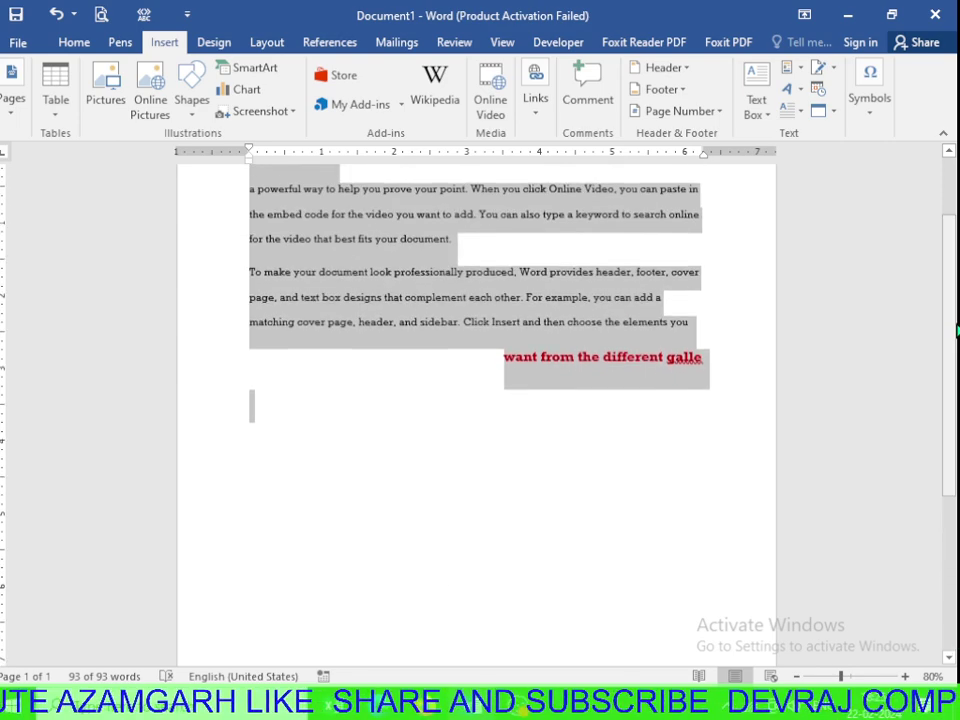
pyautogui.press('BackSpace')
pyautogui.press('Return')
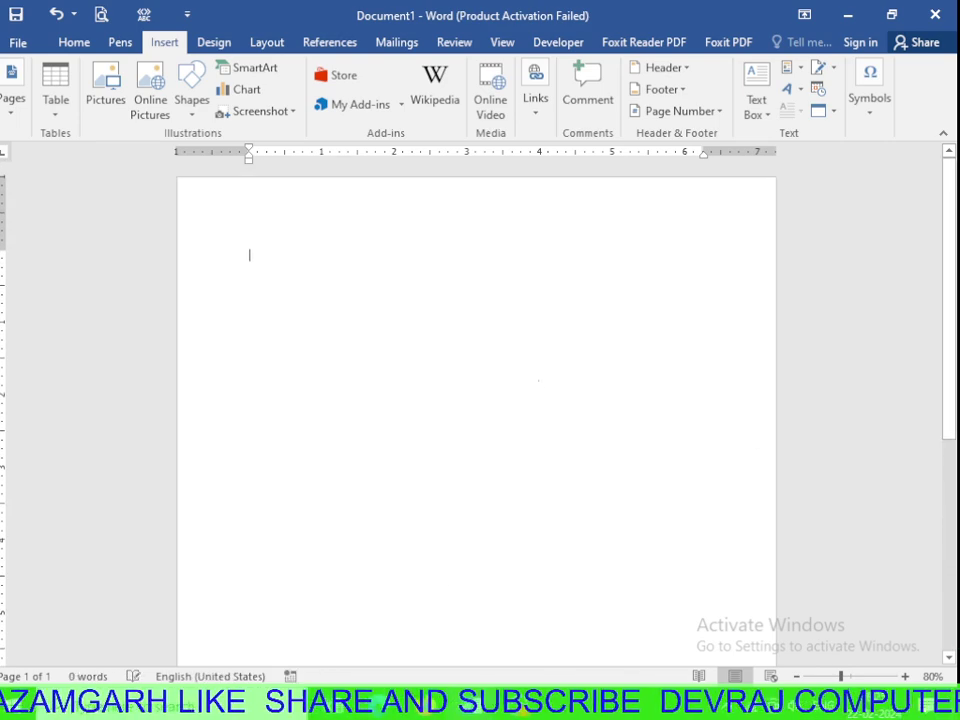
pyautogui.hotkey('ctrl', 'n')
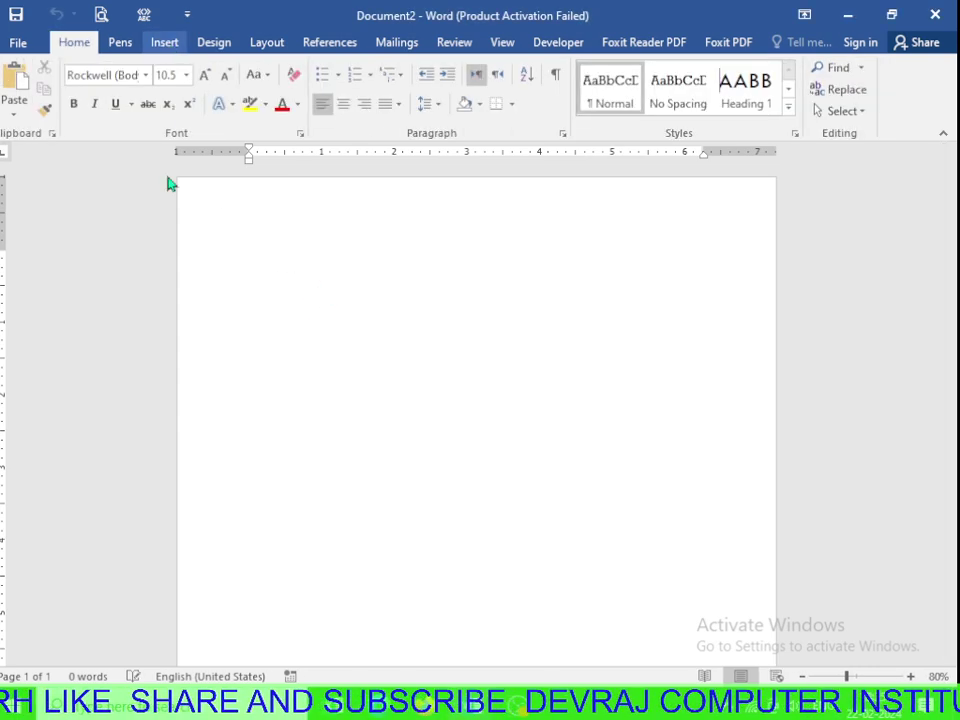
# Insert a five-column table with headers SR., LESSON, PAGE NUMBER, SIG and CAD SIG.
pyautogui.click(164, 42)
pyautogui.click(64, 112)
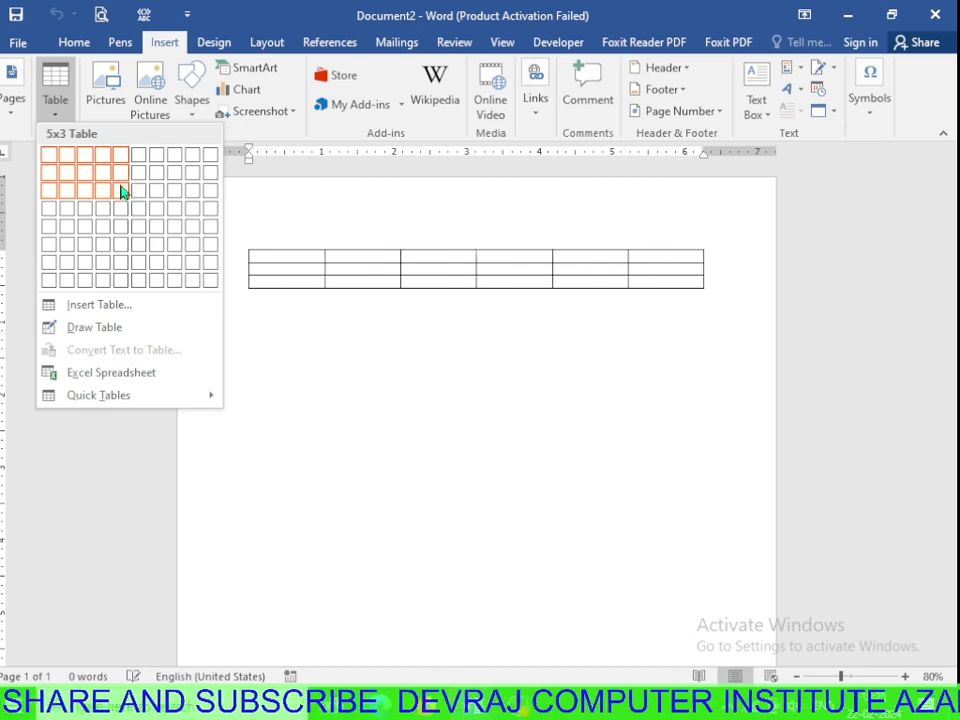
pyautogui.press('Escape')
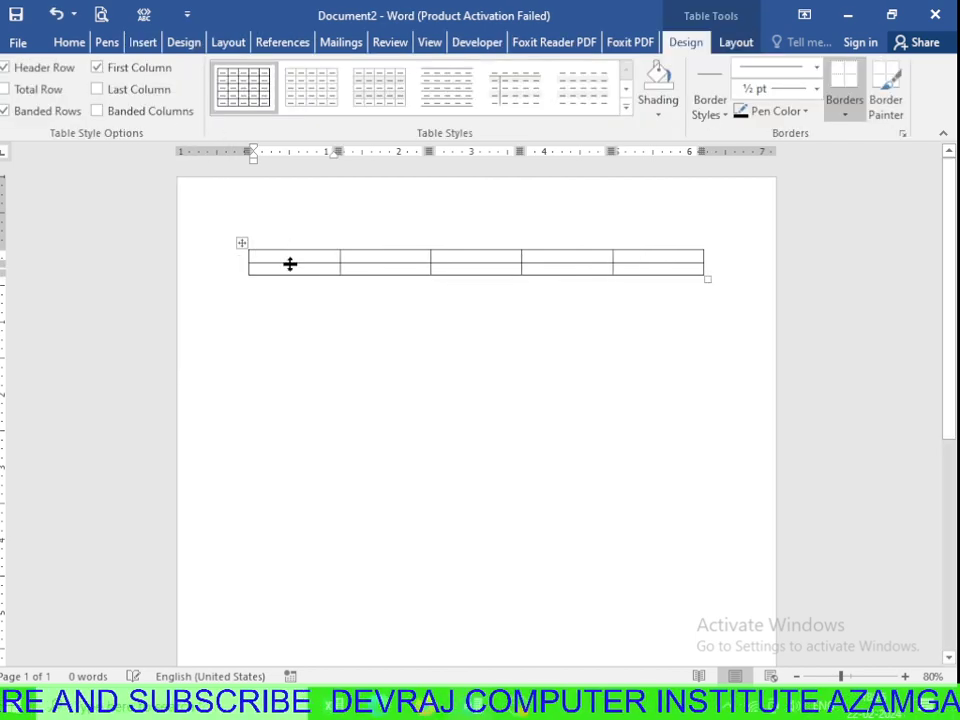
pyautogui.write('SR')
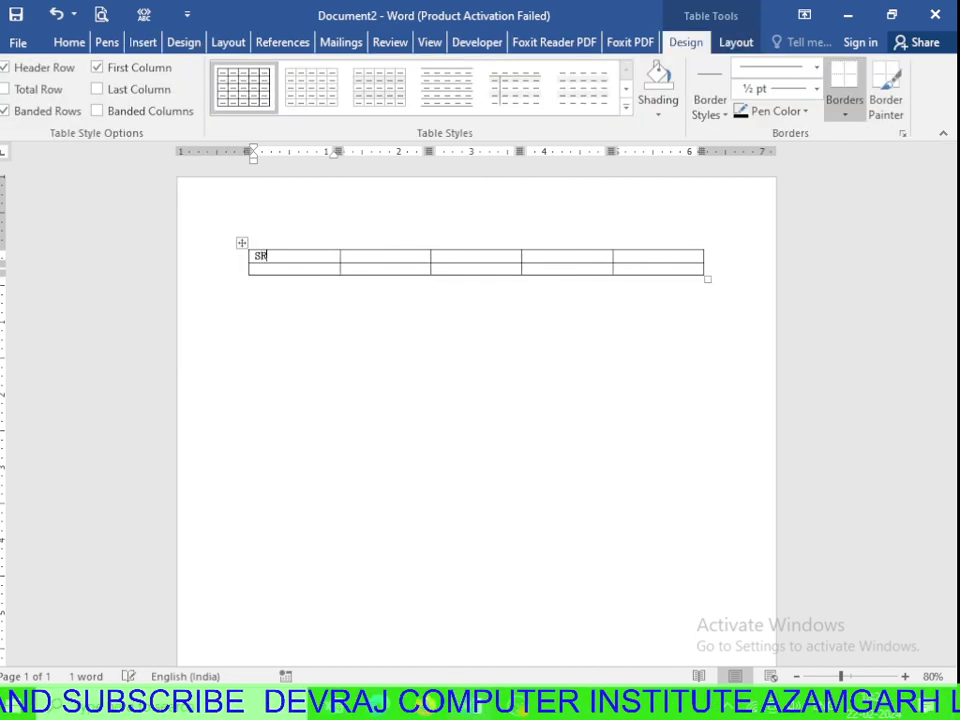
pyautogui.write('.')
pyautogui.press('Tab')
pyautogui.write('LESSO')
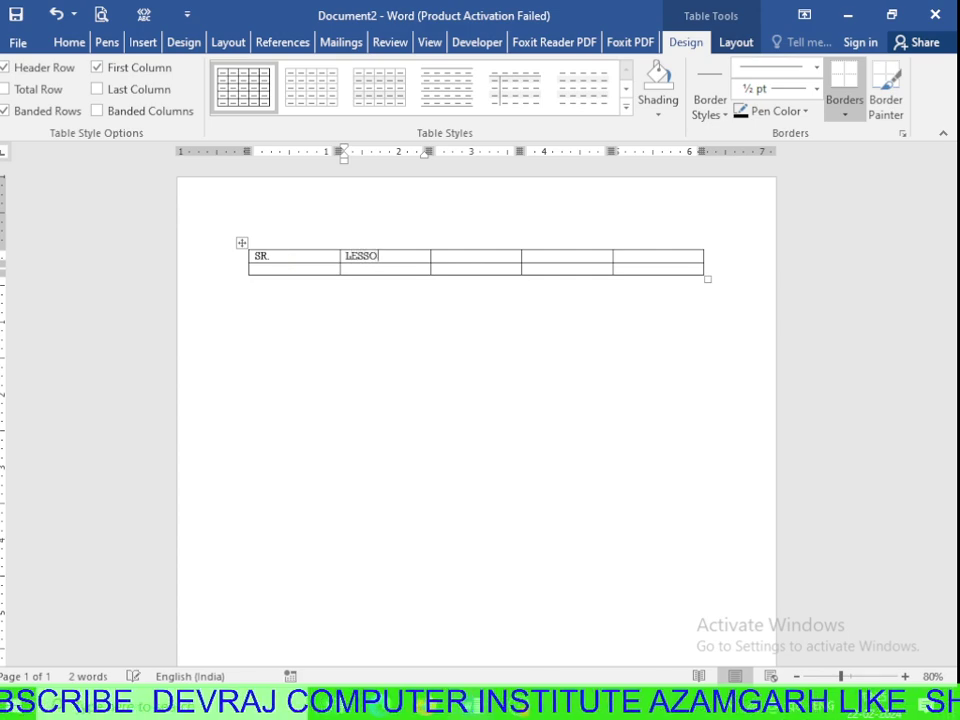
pyautogui.write('N')
pyautogui.press('Tab')
pyautogui.write('PAGE NUMBE')
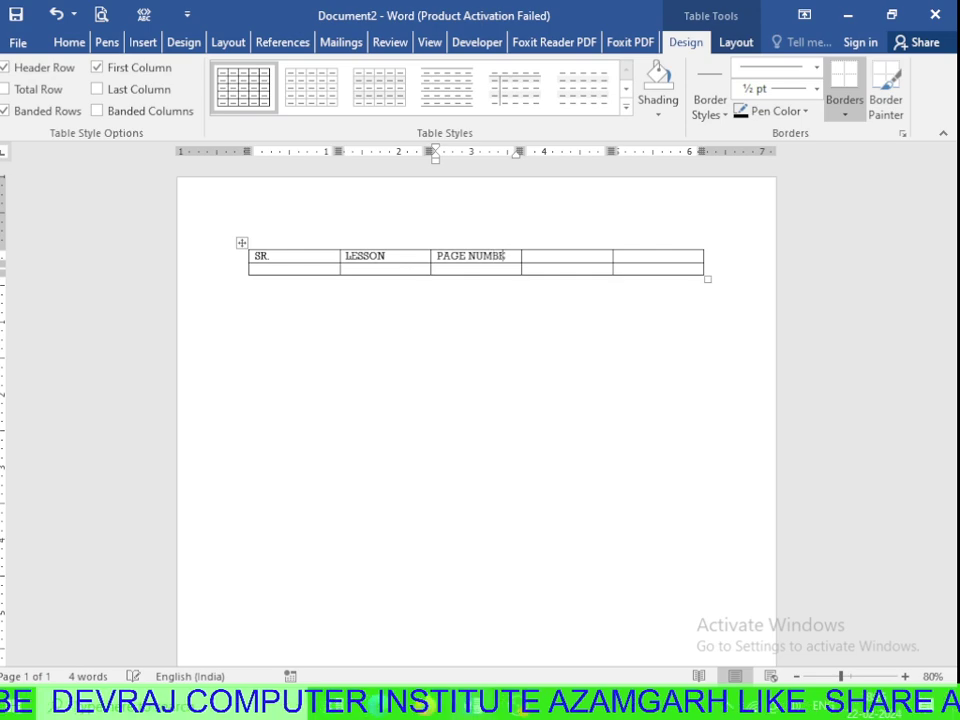
pyautogui.write('R')
pyautogui.press('Tab')
pyautogui.write('SIG')
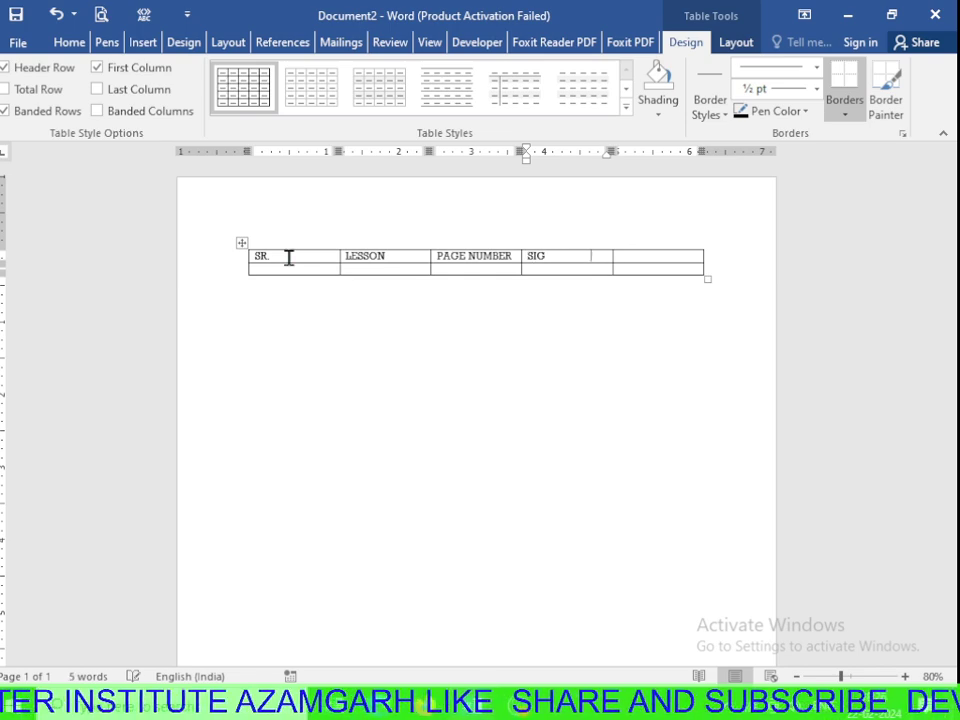
pyautogui.press('Tab')
pyautogui.write('CAD SIG')
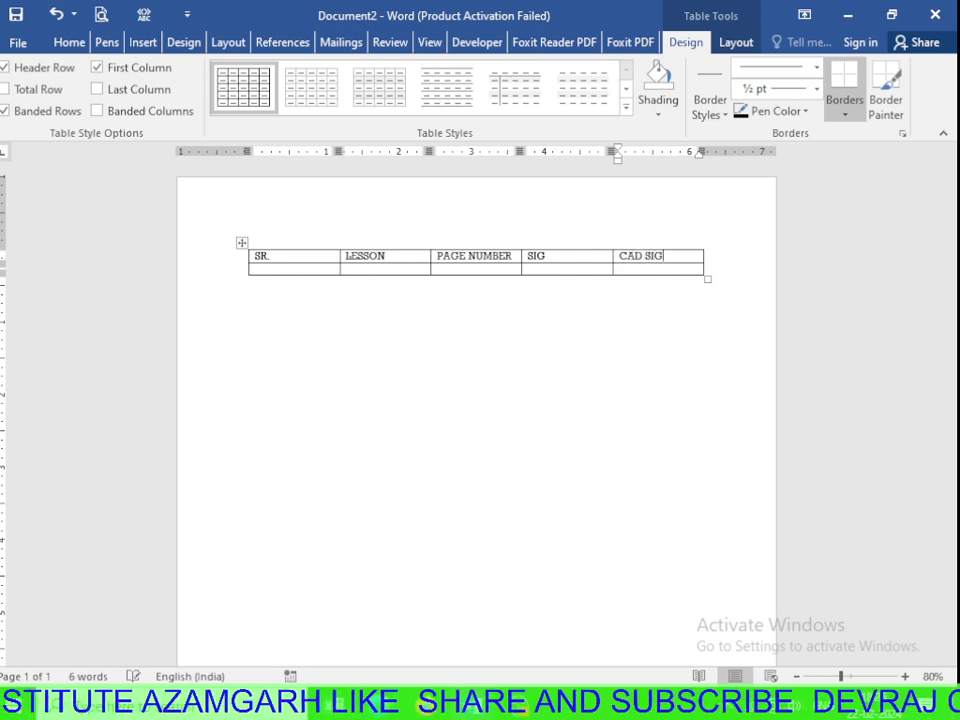
pyautogui.press('Tab')
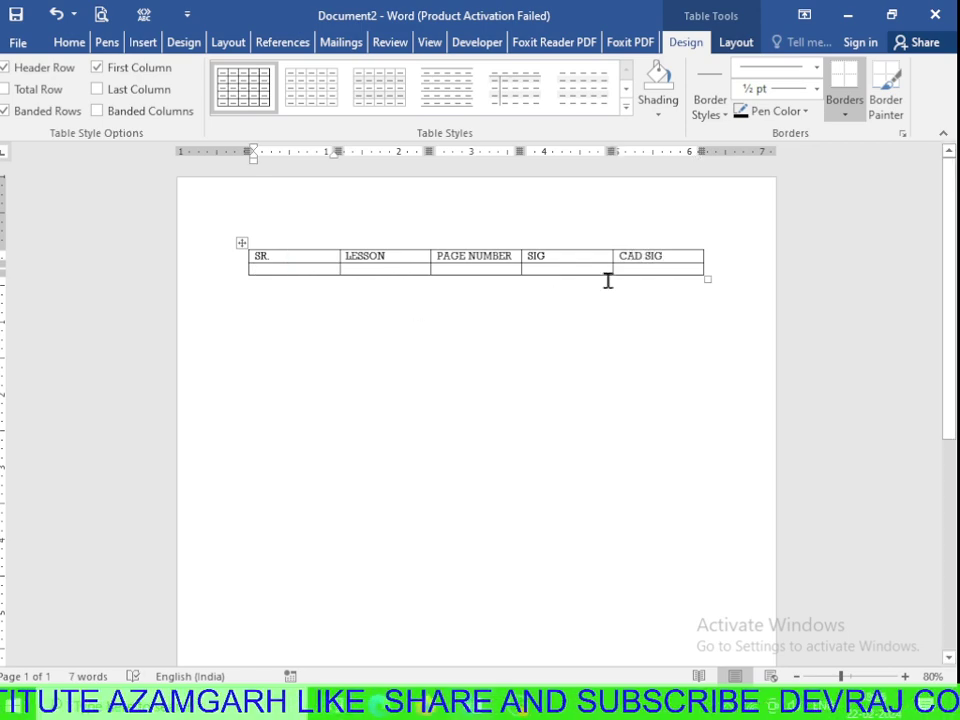
# Add a third row to the table and select the whole table.
pyautogui.click(707, 266)
pyautogui.press('Return')
pyautogui.press('Return')
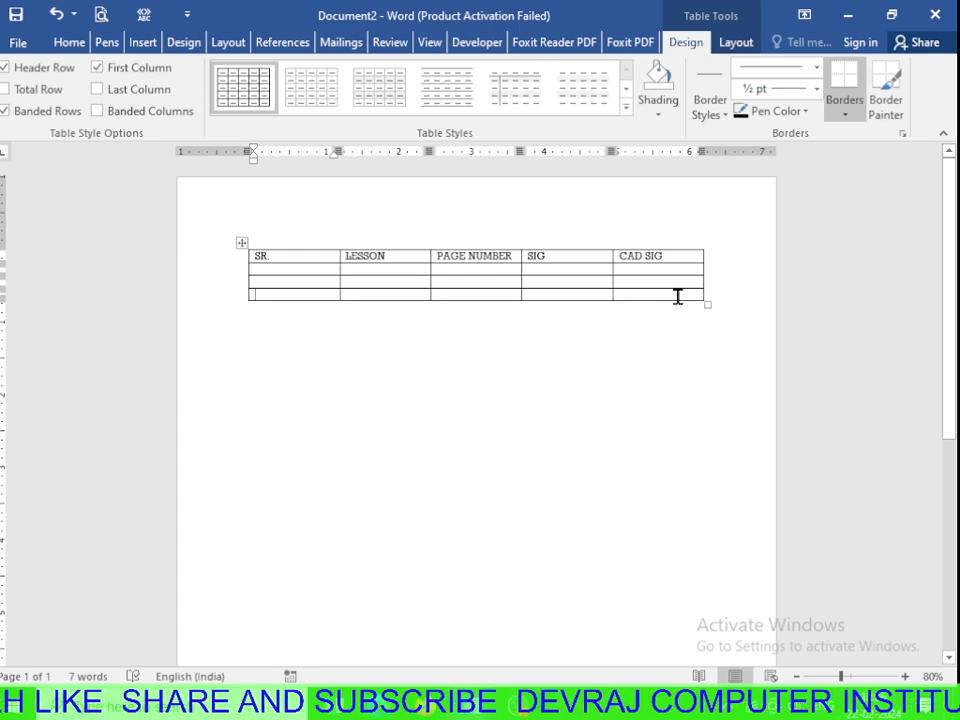
pyautogui.click(241, 242)
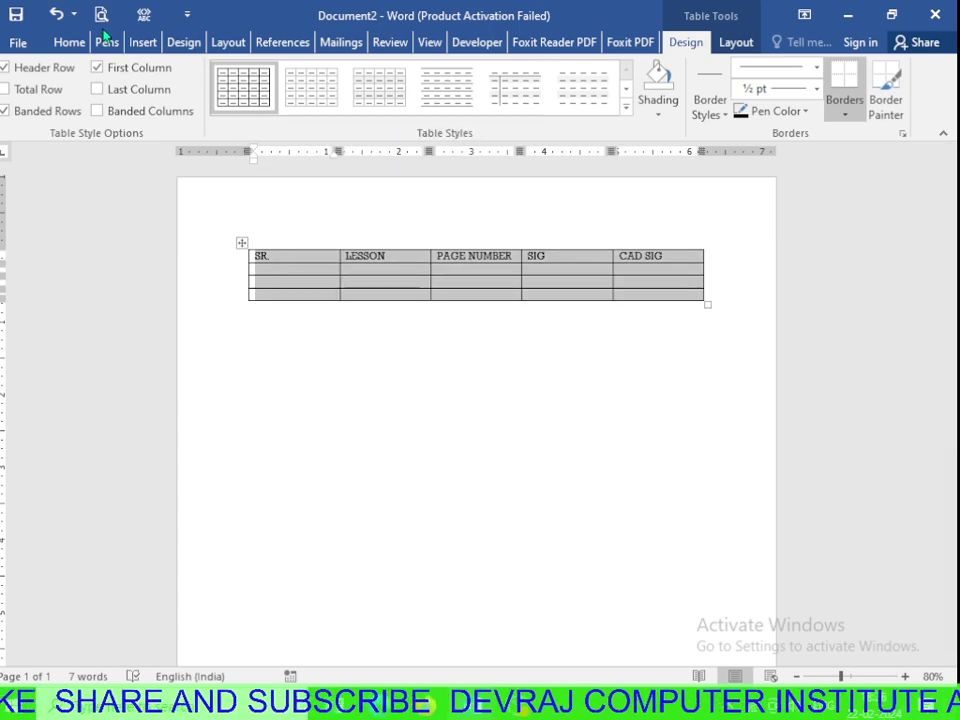
pyautogui.click(145, 44)
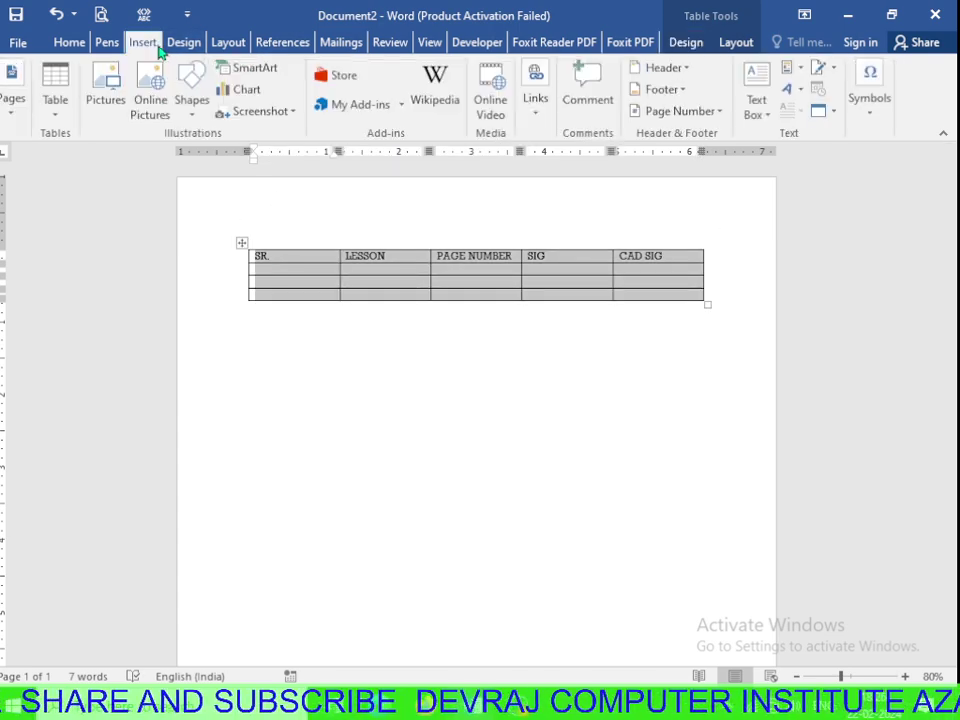
# Save the selected table into the Tables gallery as a building block named MOHAN.
pyautogui.click(757, 105)
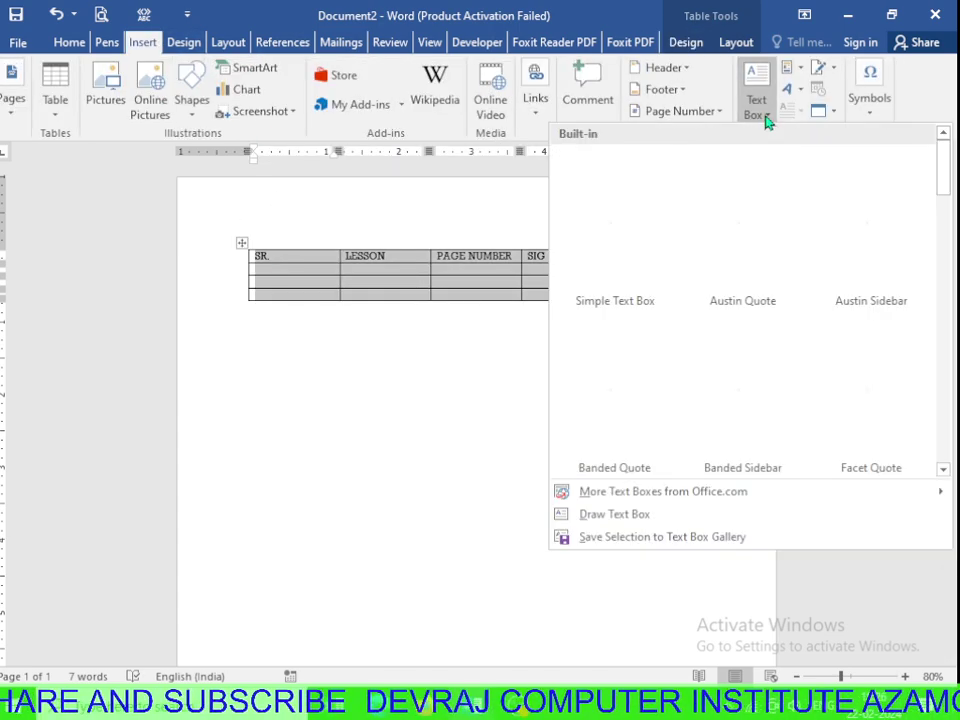
pyautogui.click(641, 538)
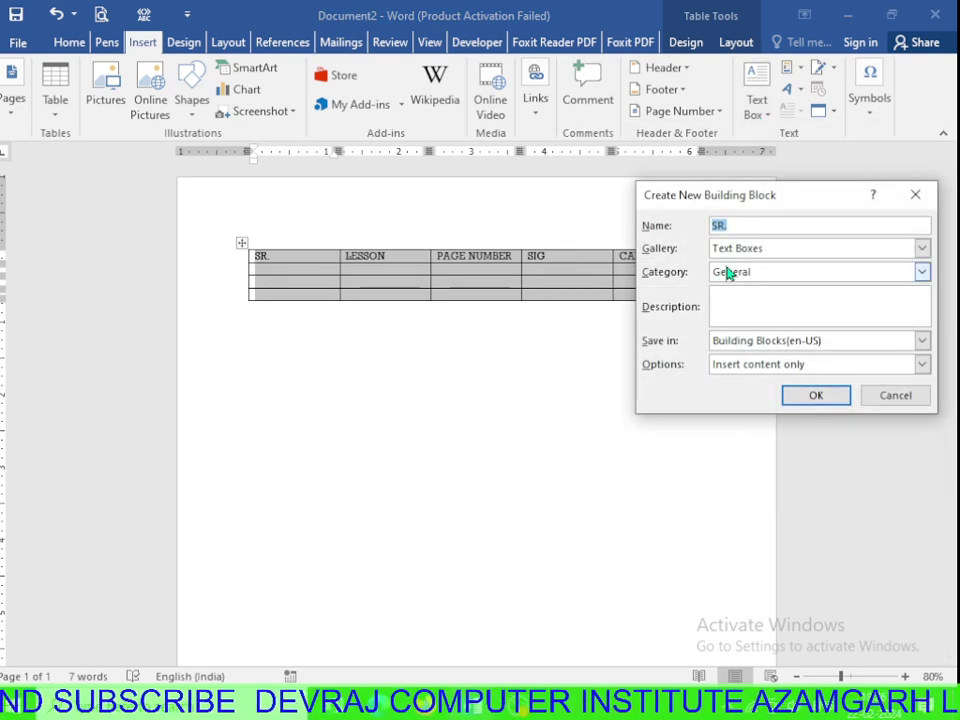
pyautogui.click(746, 250)
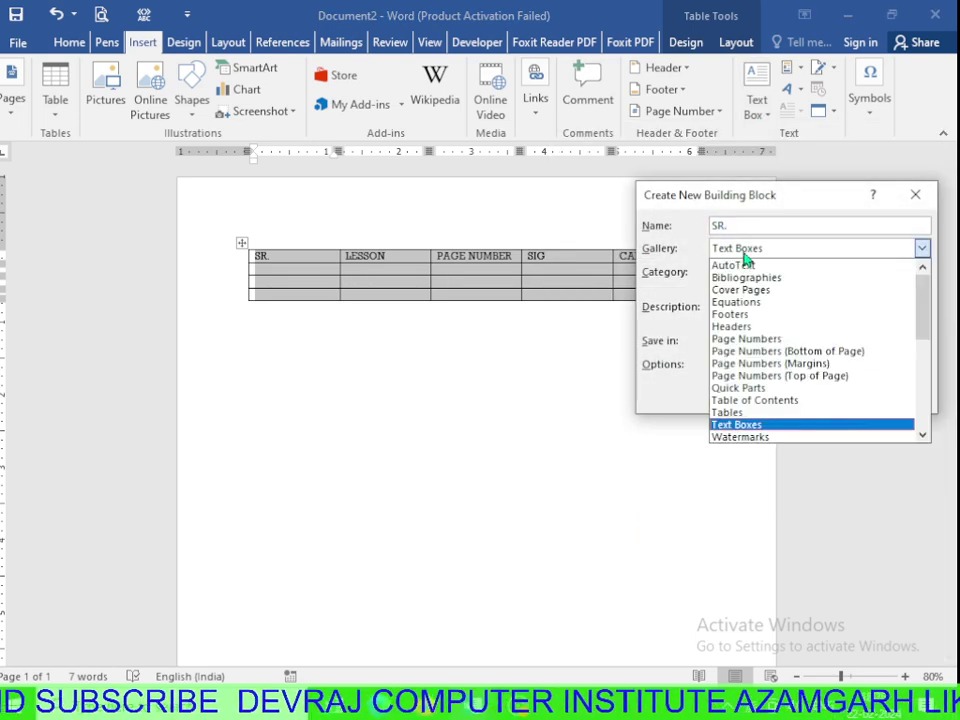
pyautogui.click(752, 413)
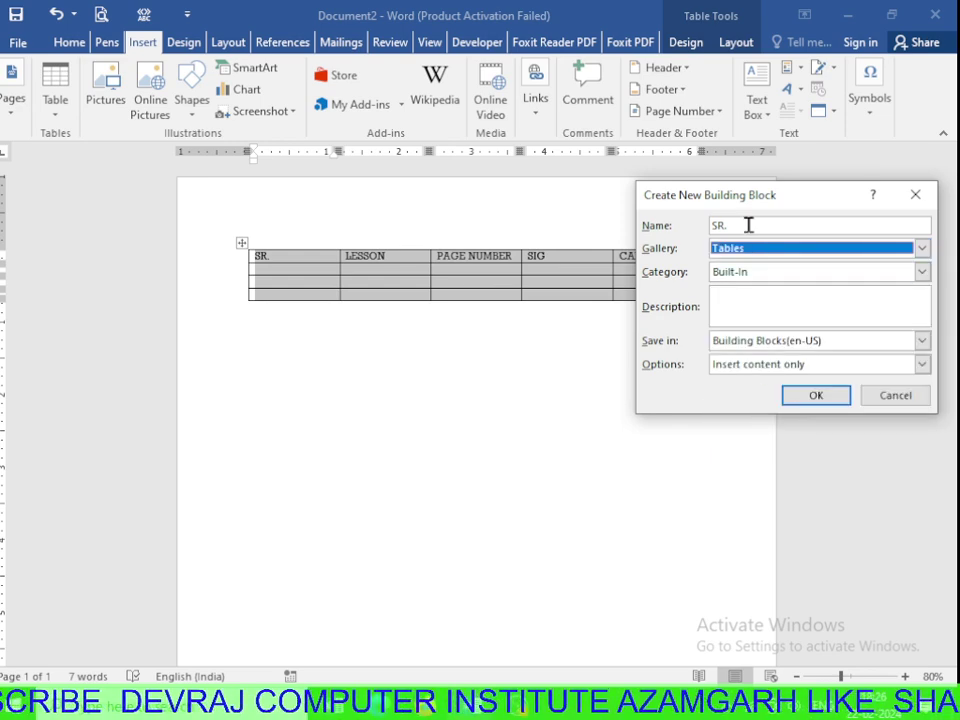
pyautogui.moveTo(748, 225); pyautogui.dragTo(651, 228)
pyautogui.press('BackSpace')
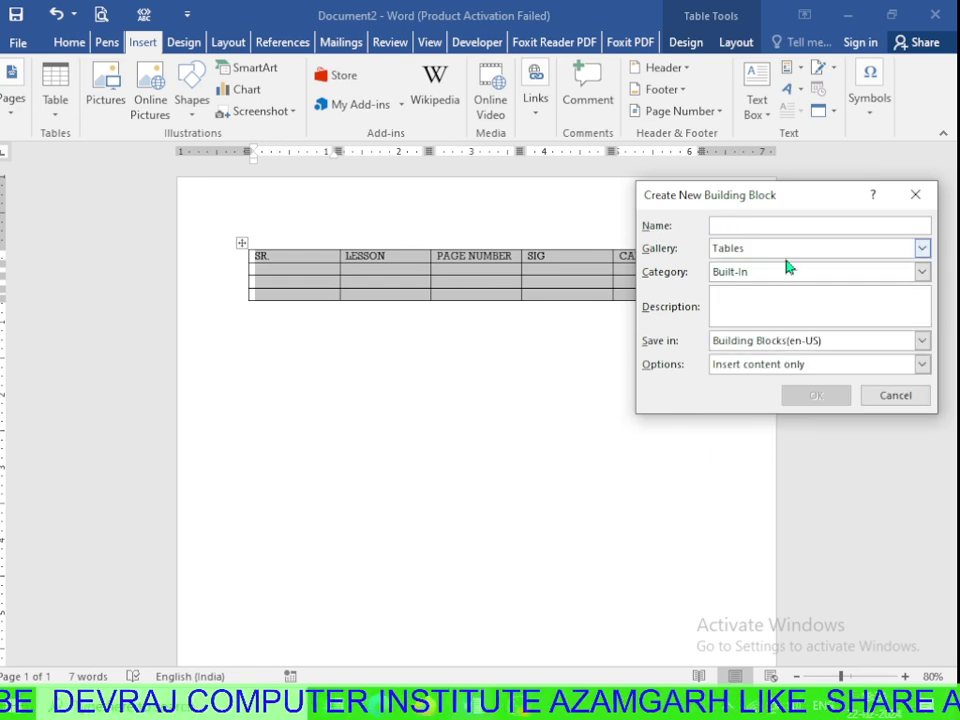
pyautogui.write('MOHAN')
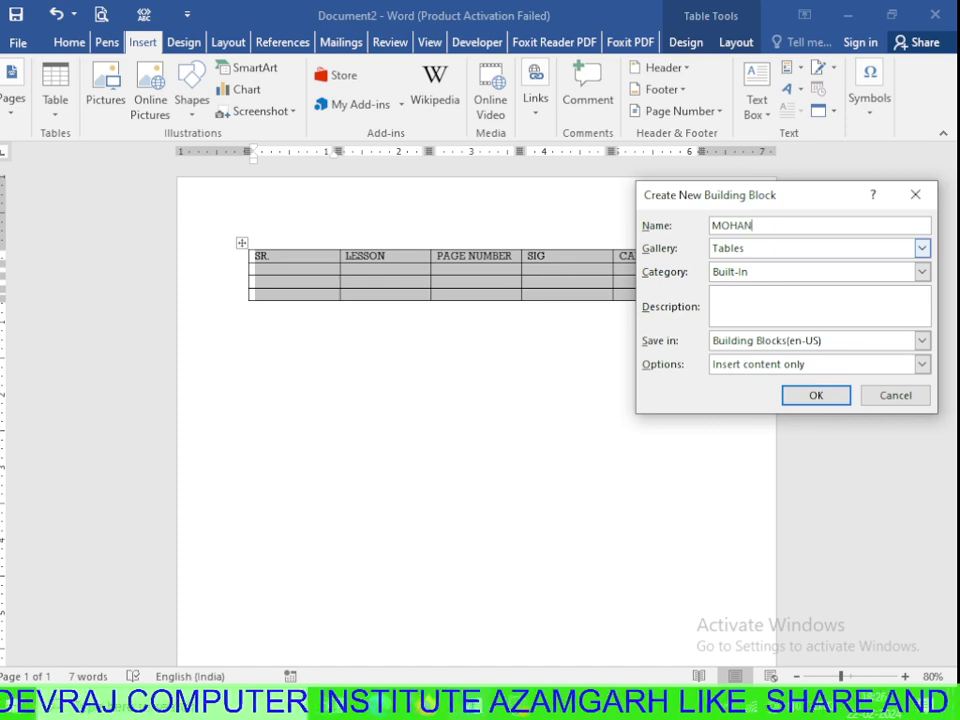
pyautogui.click(822, 396)
pyautogui.click(673, 362)
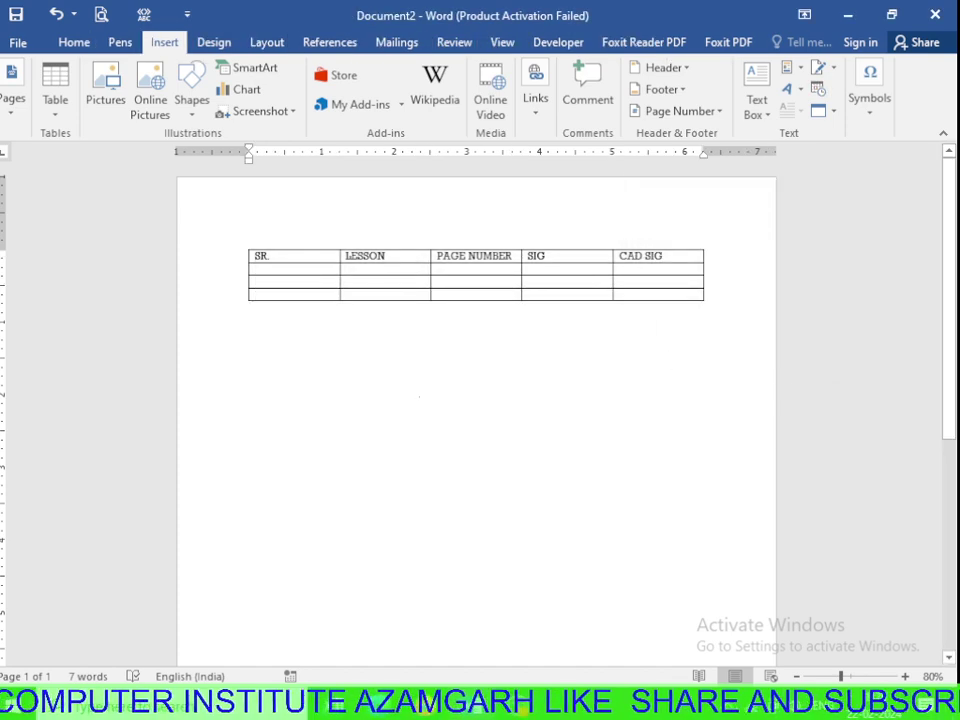
# Insert the saved MOHAN table from the Quick Tables gallery.
pyautogui.click(58, 114)
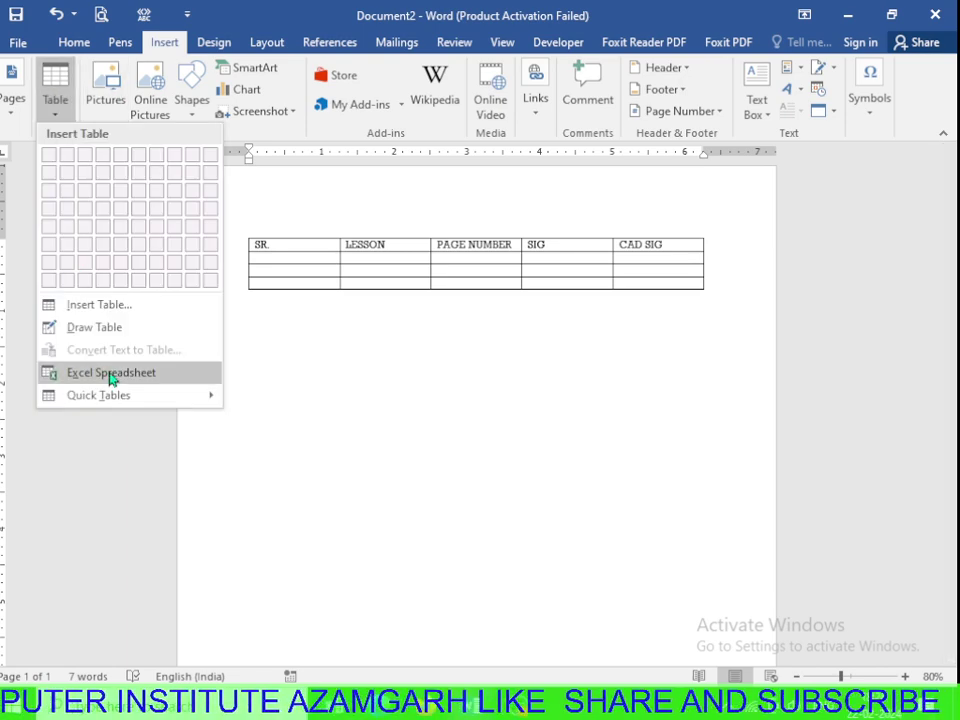
pyautogui.moveTo(98, 395)
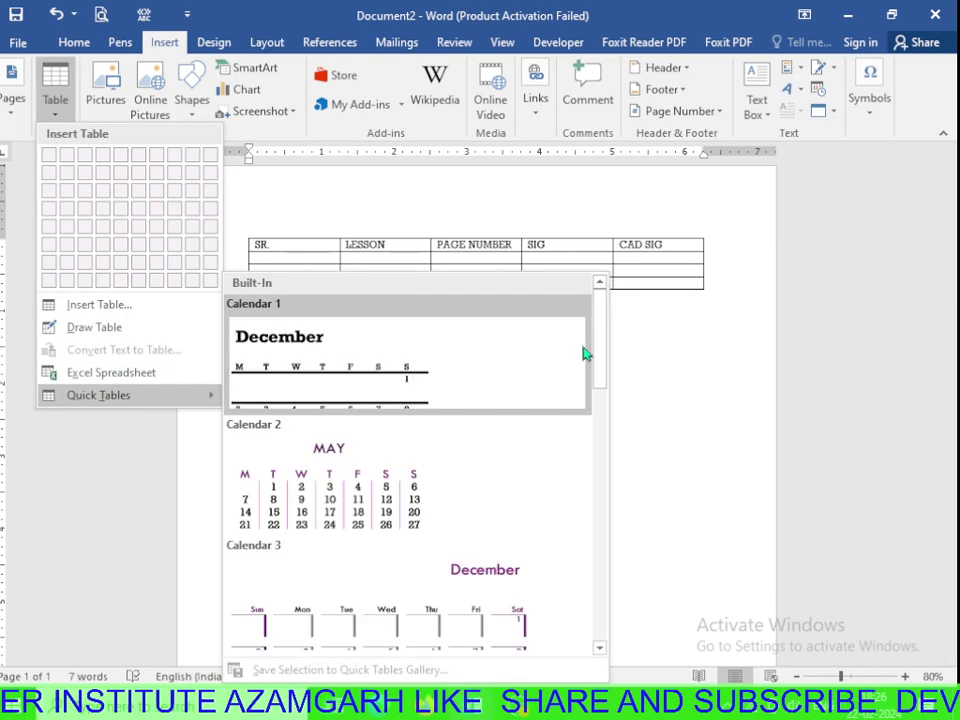
pyautogui.moveTo(600, 343); pyautogui.dragTo(595, 444)
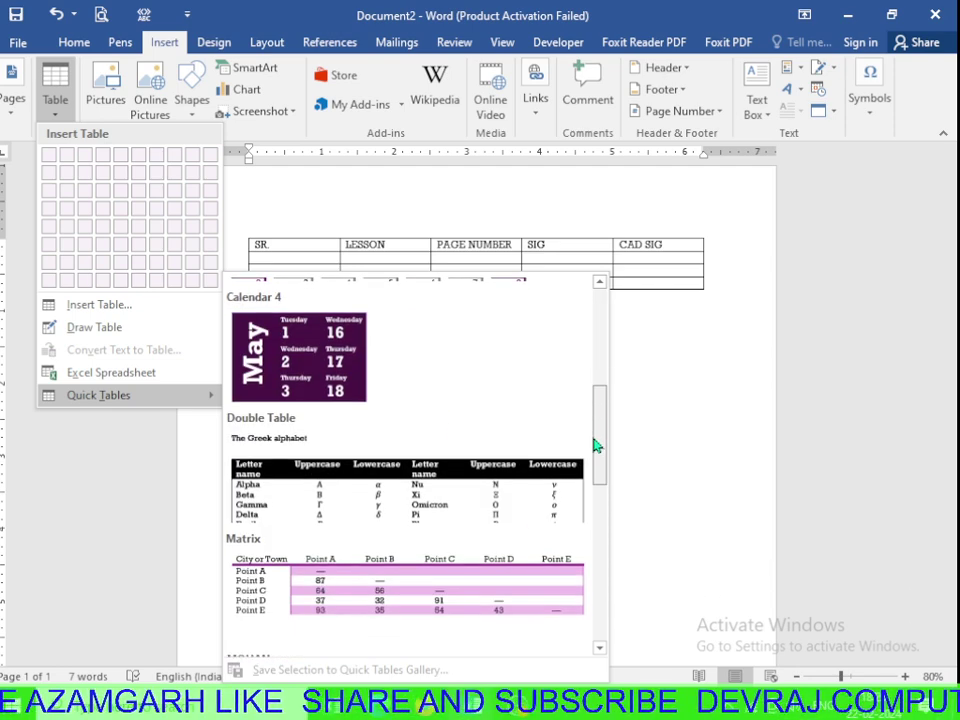
pyautogui.moveTo(595, 444); pyautogui.dragTo(595, 475)
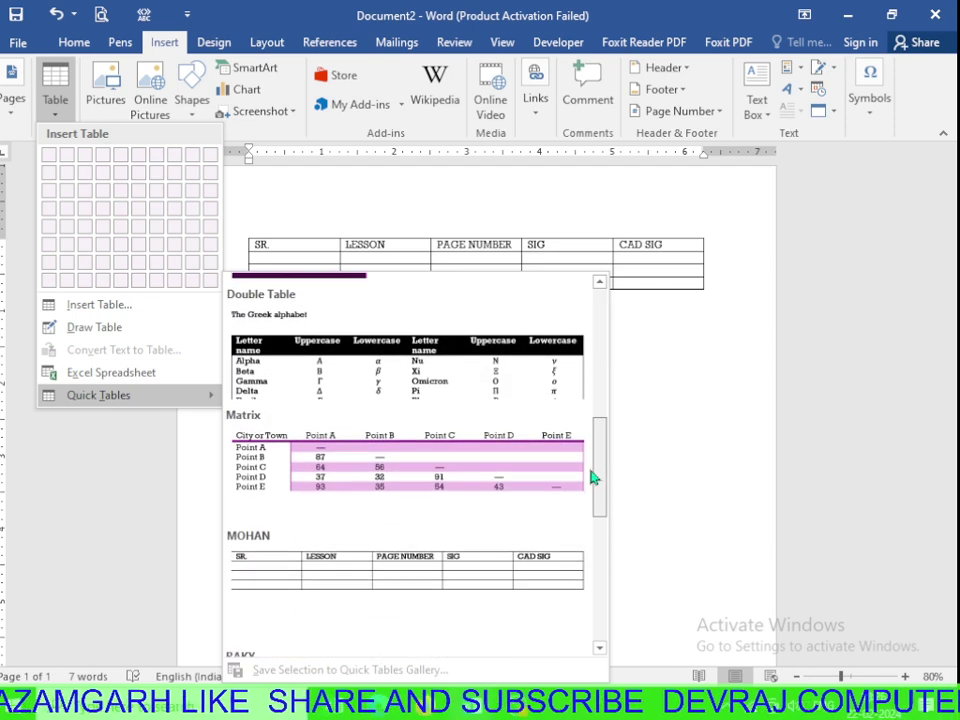
pyautogui.click(390, 561)
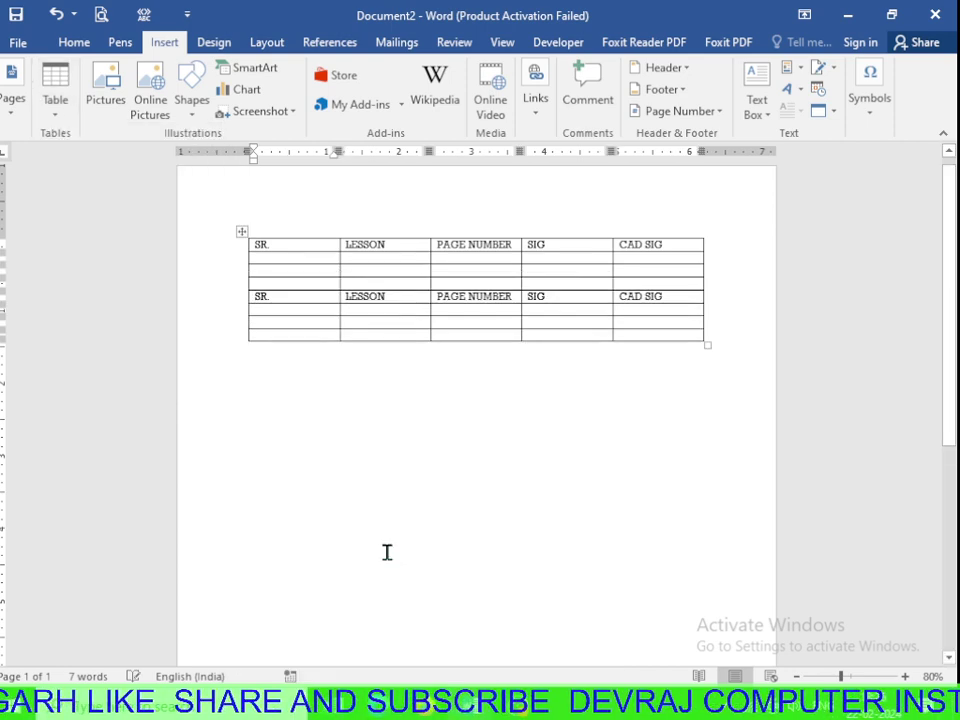
# Delete all existing tables with Ctrl+A and Delete, then reinsert one MOHAN quick table.
pyautogui.hotkey('ctrl', 'a')
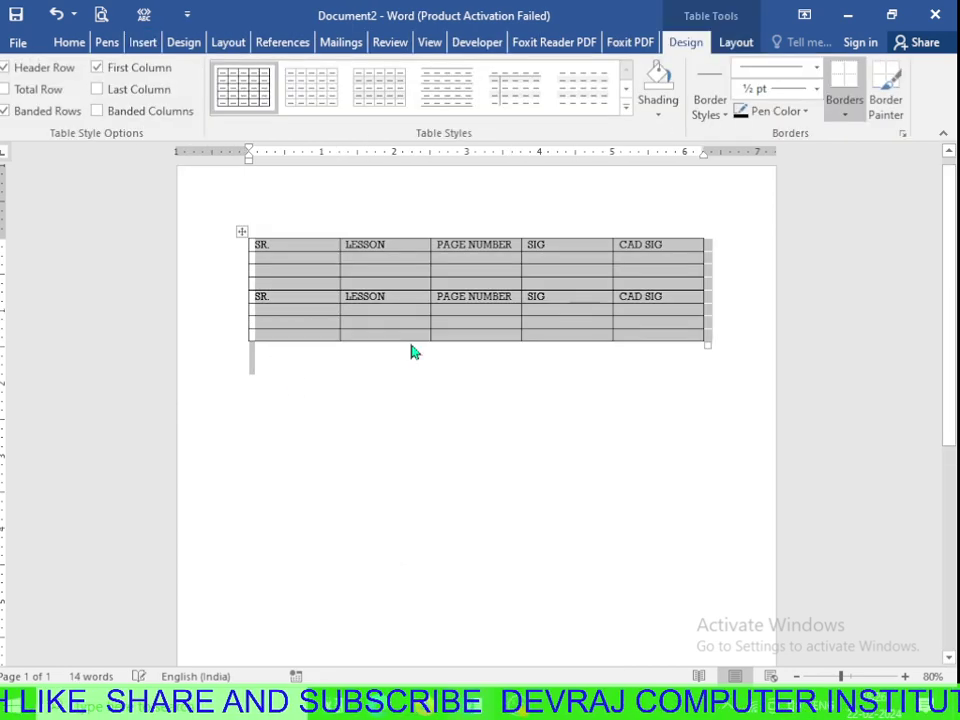
pyautogui.press('Delete')
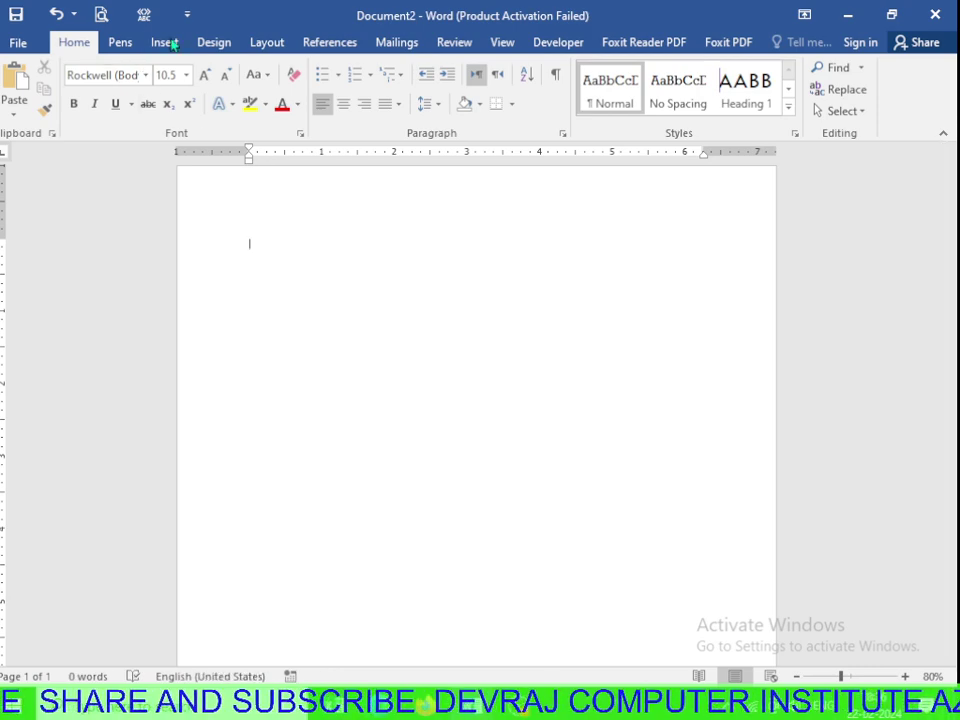
pyautogui.click(164, 42)
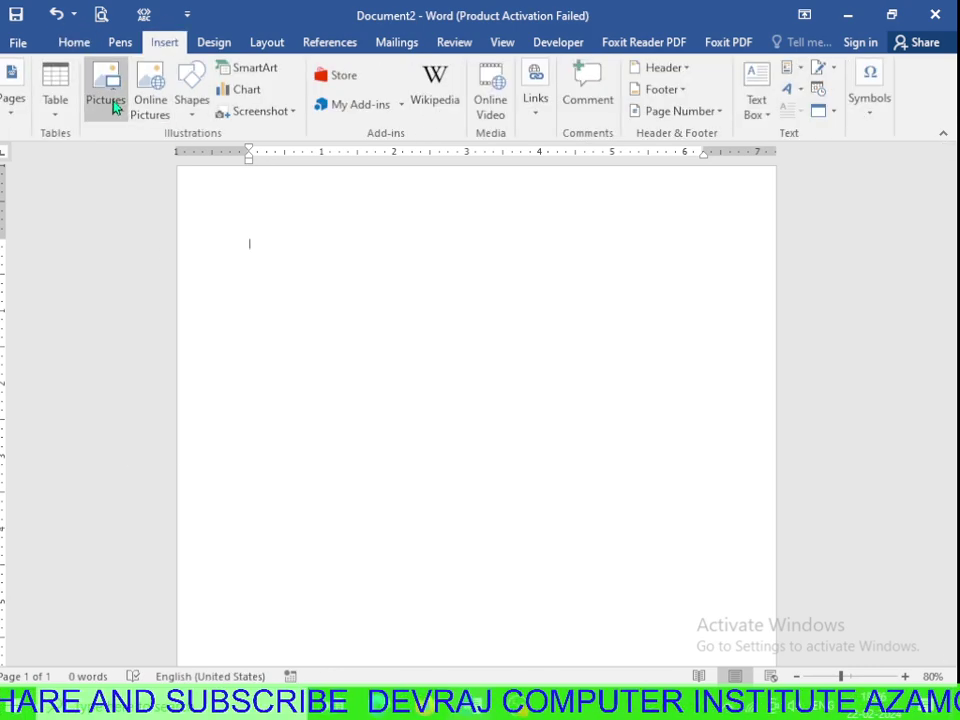
pyautogui.click(62, 106)
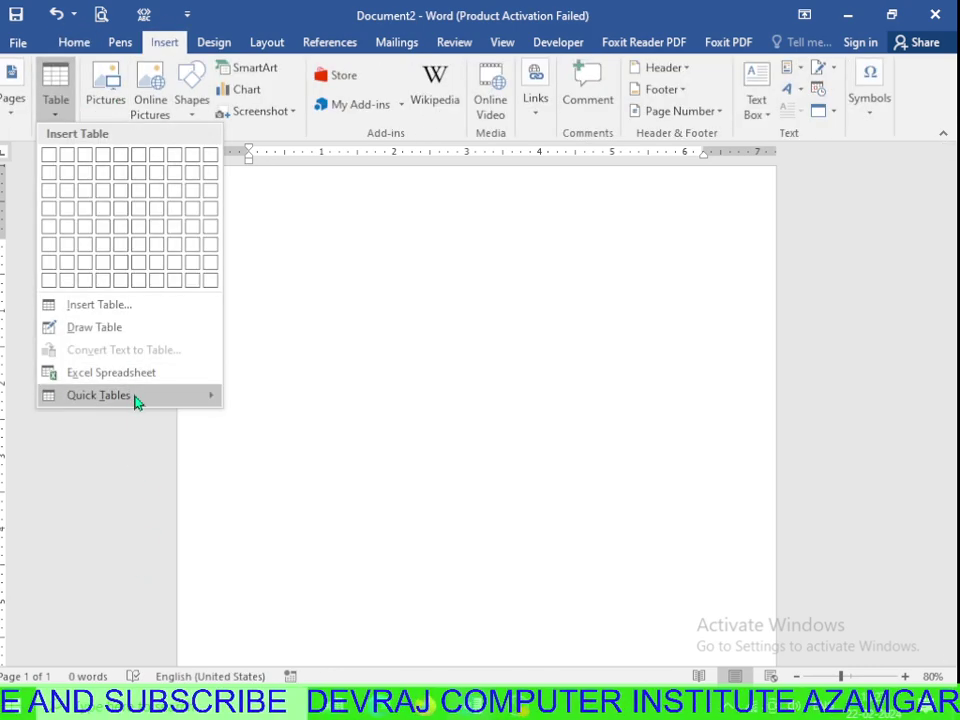
pyautogui.scroll(-3, 435, 557)
pyautogui.scroll(-3, 396, 546)
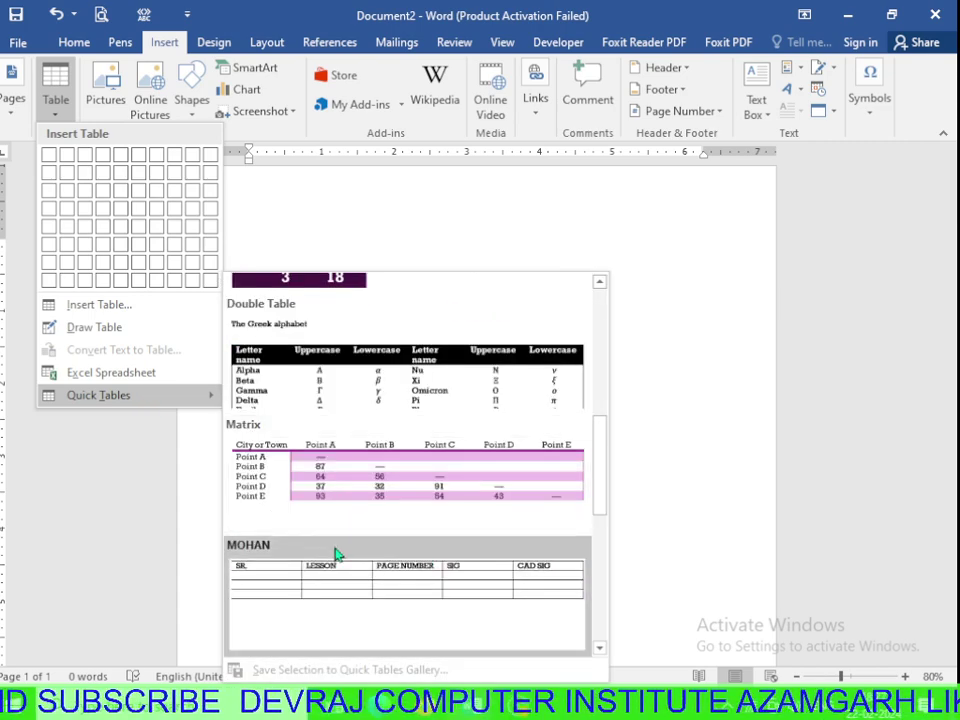
pyautogui.click(406, 588)
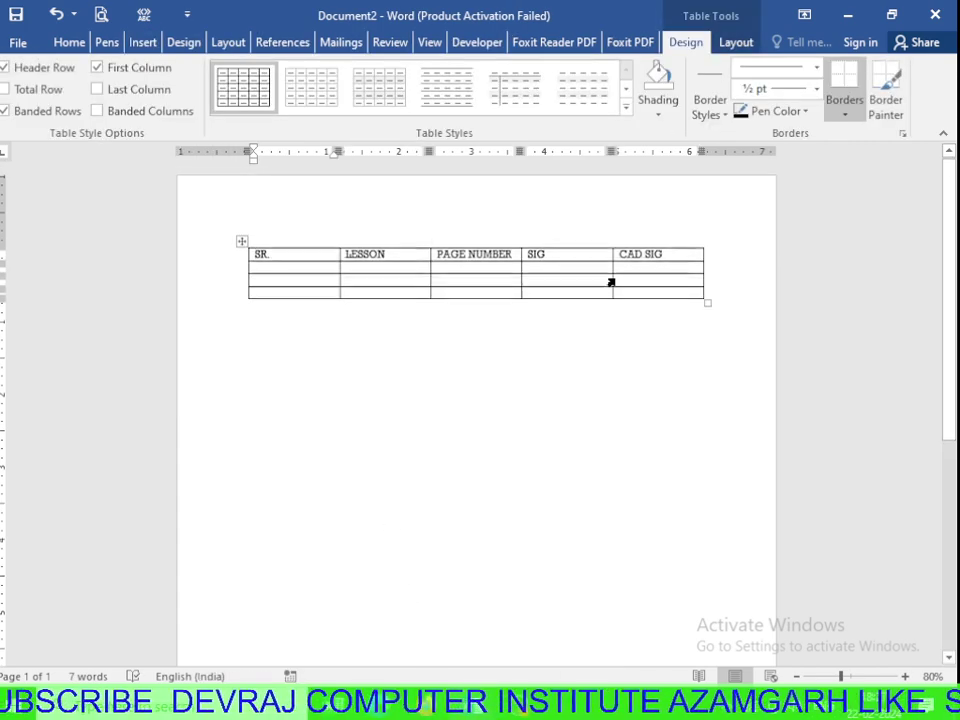
# Add about twenty empty rows to the MOHAN table by pressing Enter at row ends.
pyautogui.scroll(2, 611, 282)
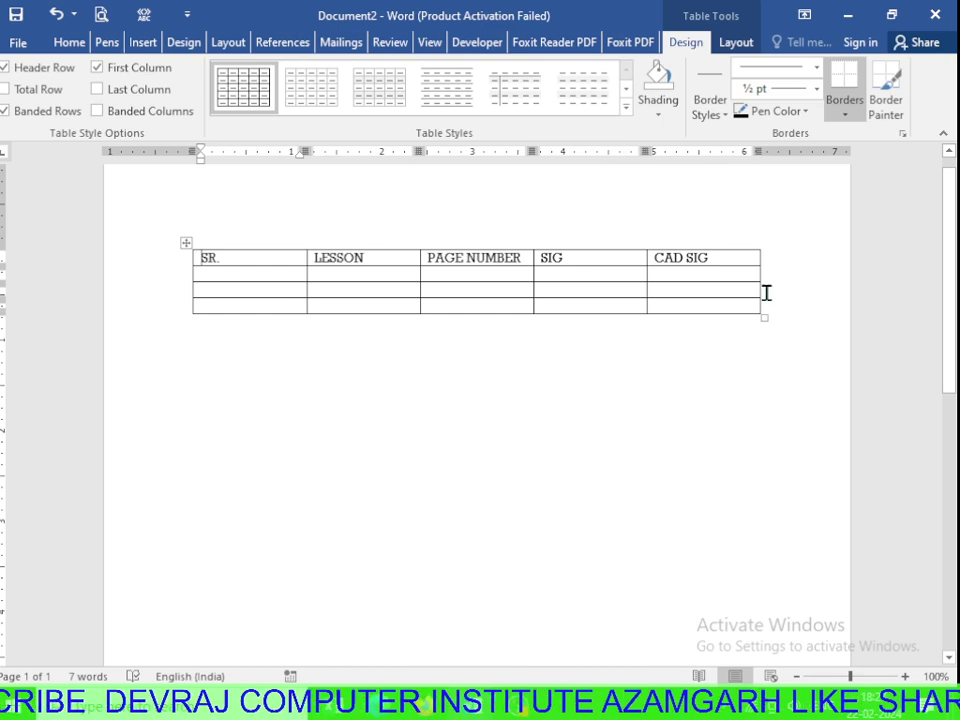
pyautogui.moveTo(766, 292); pyautogui.dragTo(174, 208)
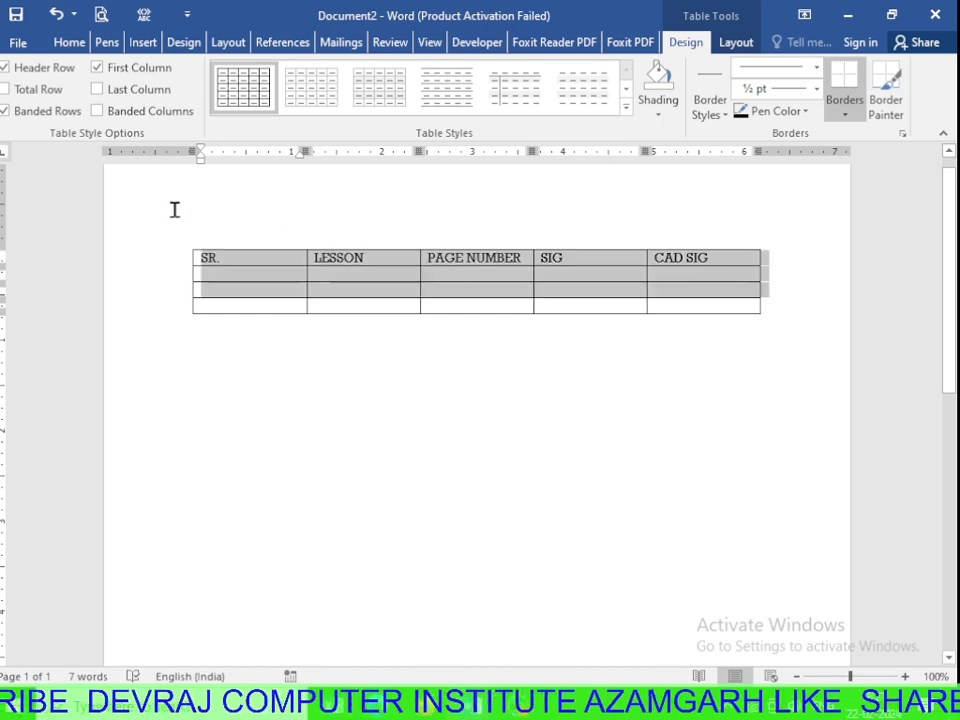
pyautogui.click(658, 364)
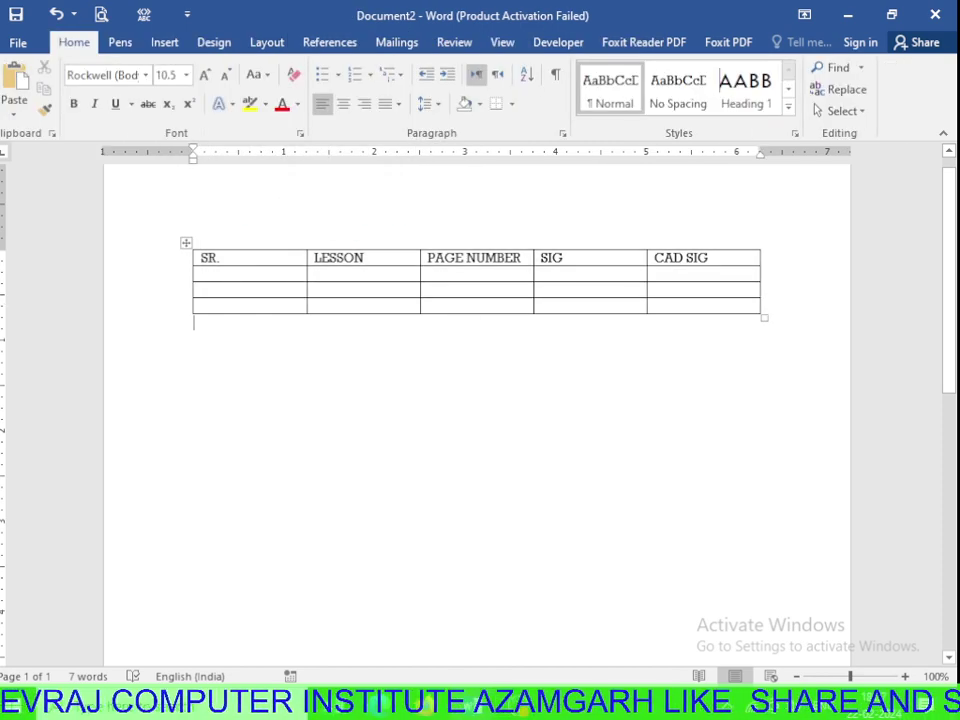
pyautogui.click(775, 285)
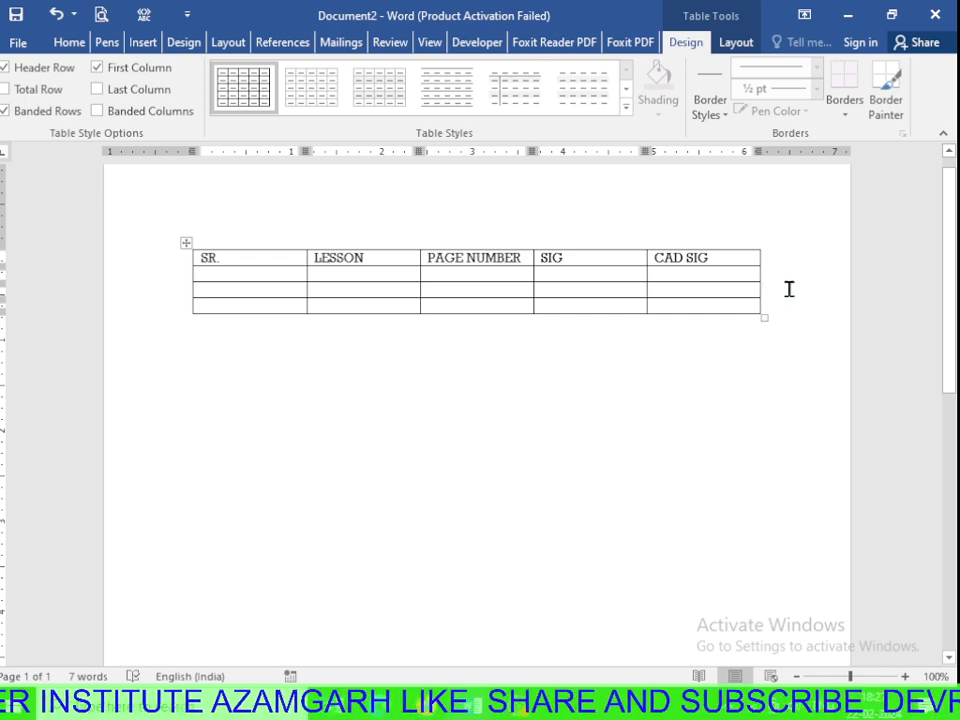
pyautogui.press('Return')
pyautogui.click(789, 289)
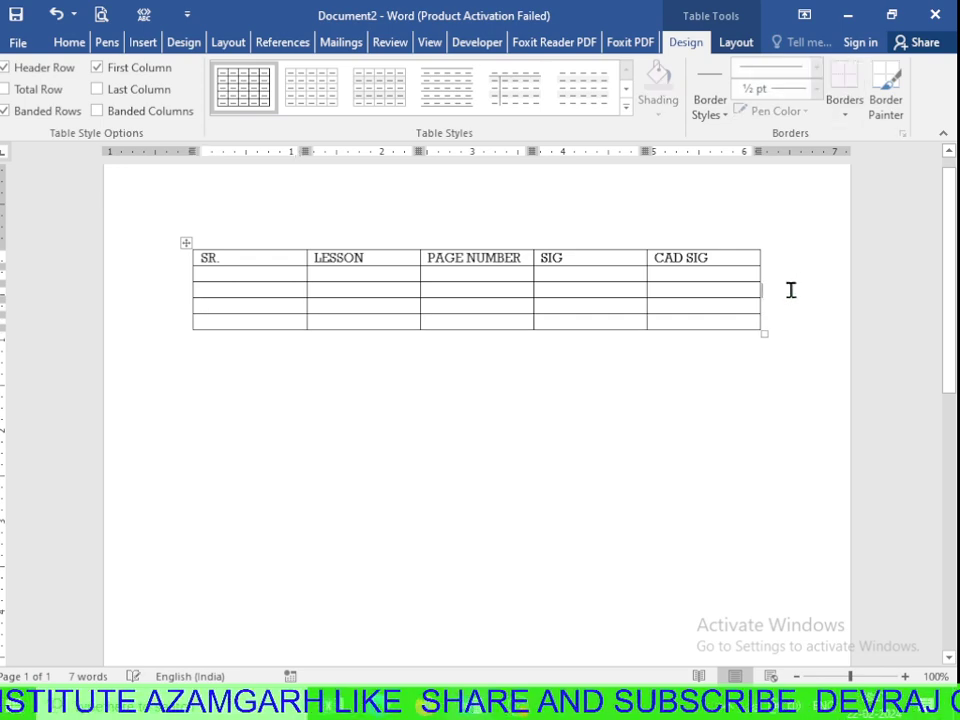
pyautogui.press('Return')
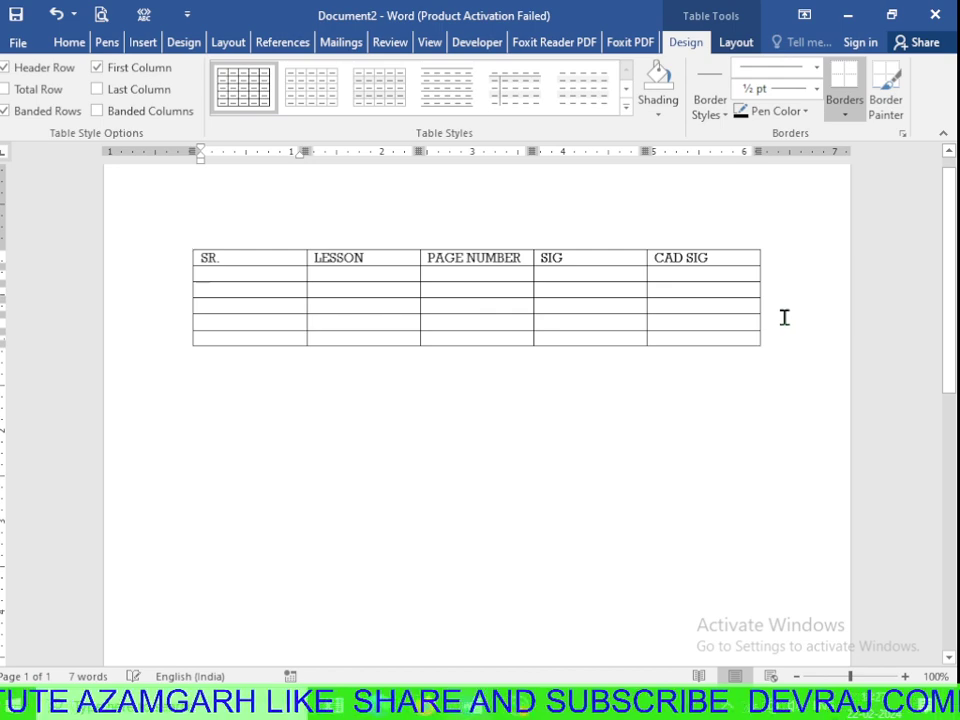
pyautogui.click(784, 317)
pyautogui.press('Return')
pyautogui.click(783, 320)
pyautogui.press('Return')
pyautogui.click(783, 320)
pyautogui.press('Return')
pyautogui.click(783, 320)
pyautogui.press('Return')
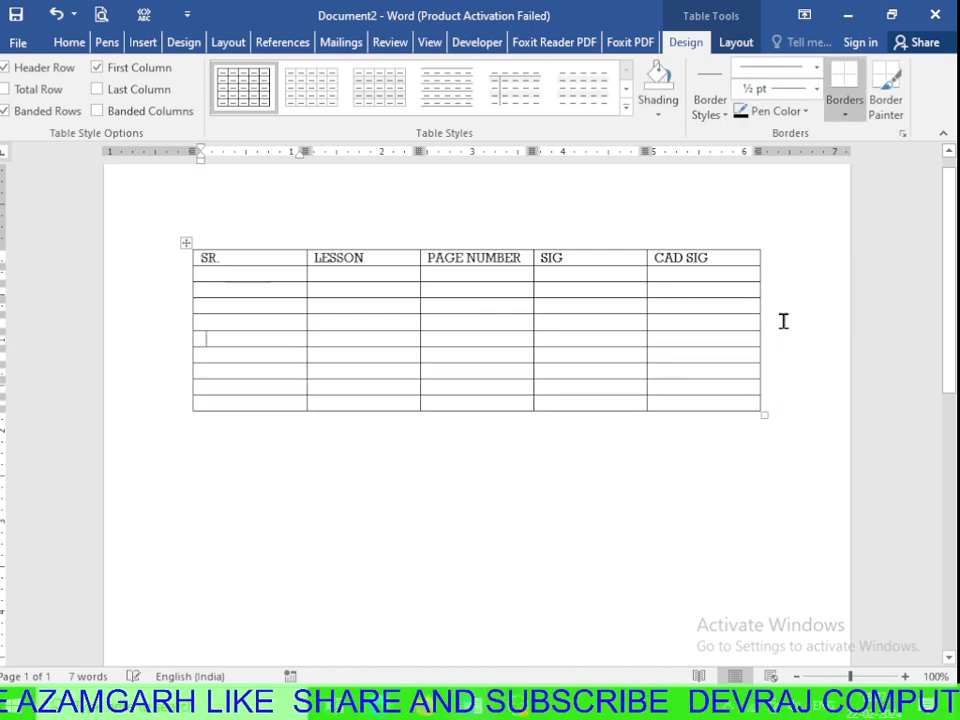
pyautogui.click(783, 320)
pyautogui.press('Return')
pyautogui.click(783, 320)
pyautogui.press('Return')
pyautogui.press('Return')
pyautogui.press('Return')
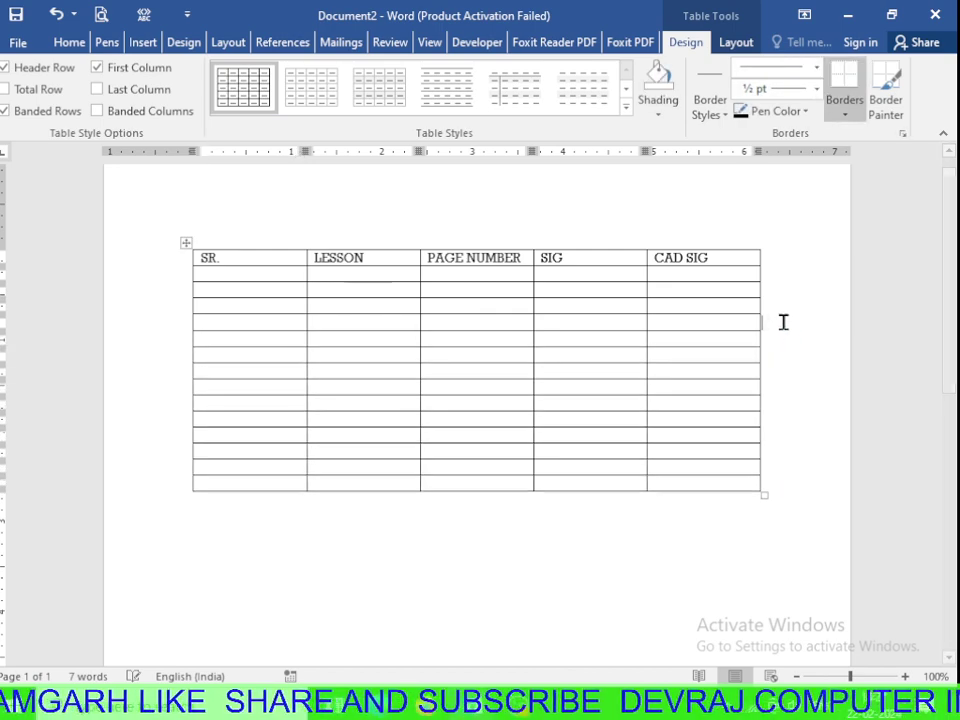
pyautogui.press('Return')
pyautogui.rightClick(783, 321)
pyautogui.click(782, 289)
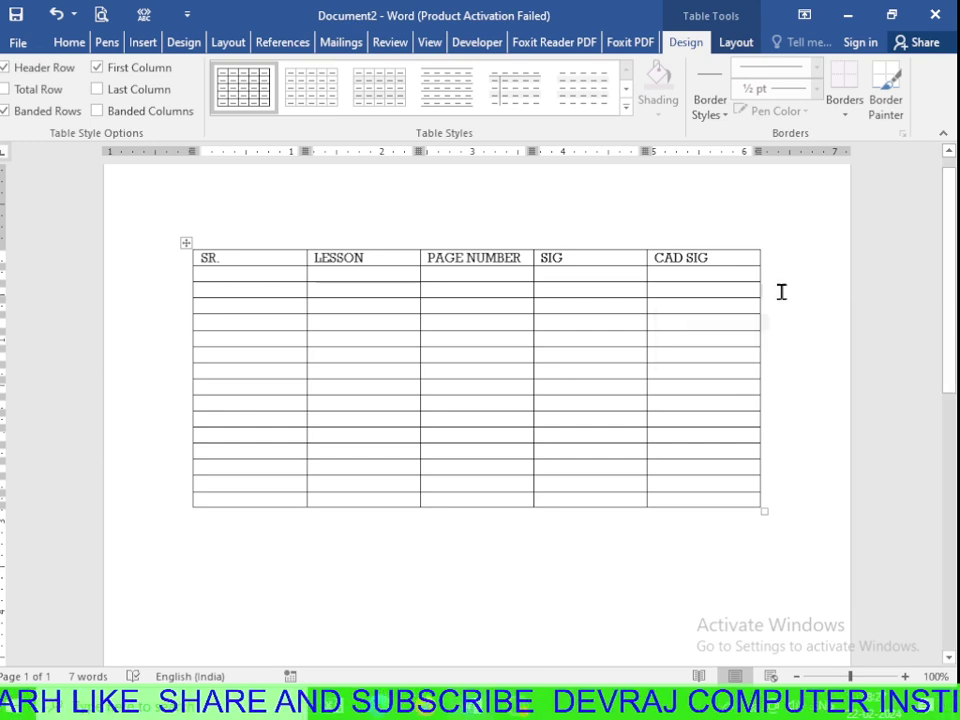
pyautogui.press('Return')
pyautogui.click(783, 336)
pyautogui.press('Return')
pyautogui.click(783, 336)
pyautogui.press('Return')
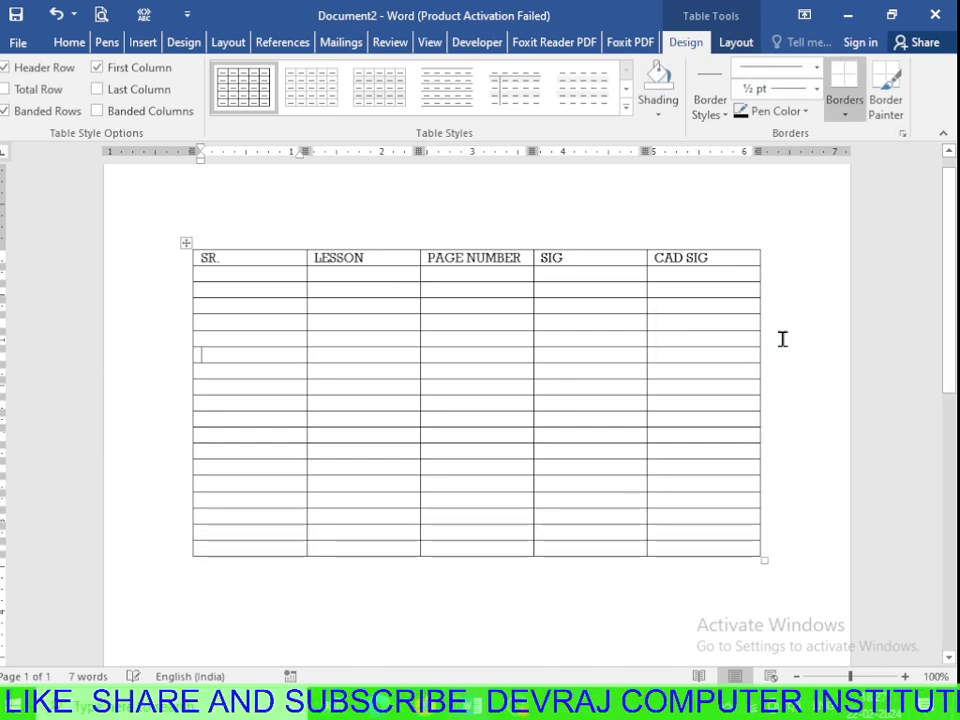
pyautogui.click(783, 337)
pyautogui.press('Return')
pyautogui.click(783, 338)
pyautogui.press('Return')
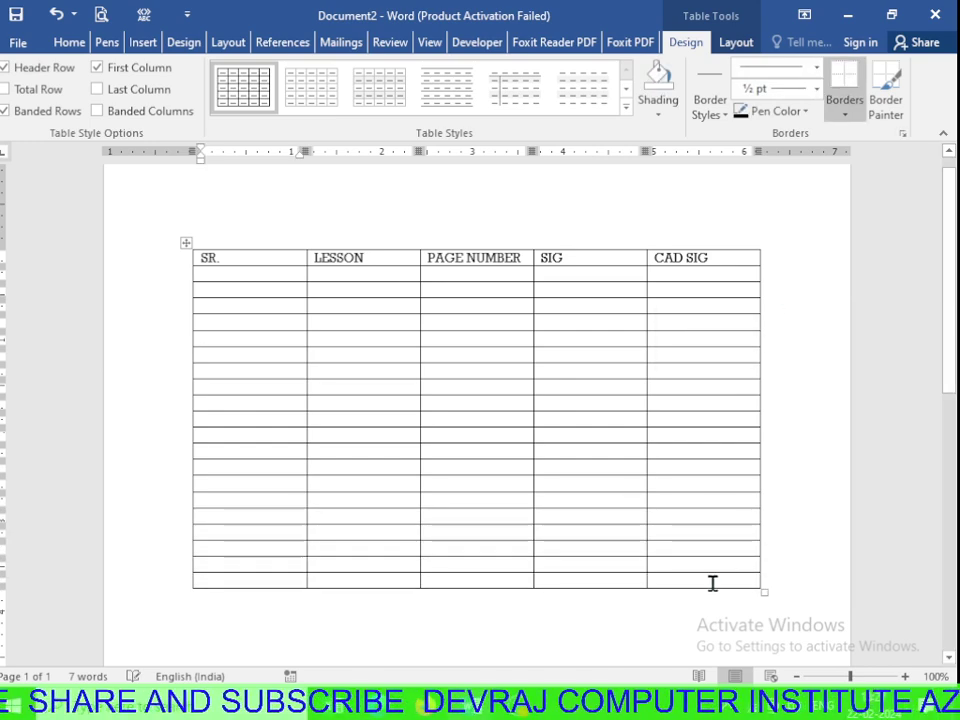
# Select the added rows from row 4 down across all five columns, then deselect.
pyautogui.moveTo(711, 583)
pyautogui.mouseDown()
pyautogui.moveTo(453, 492)
pyautogui.moveTo(216, 334)
pyautogui.moveTo(197, 305)
pyautogui.mouseUp()
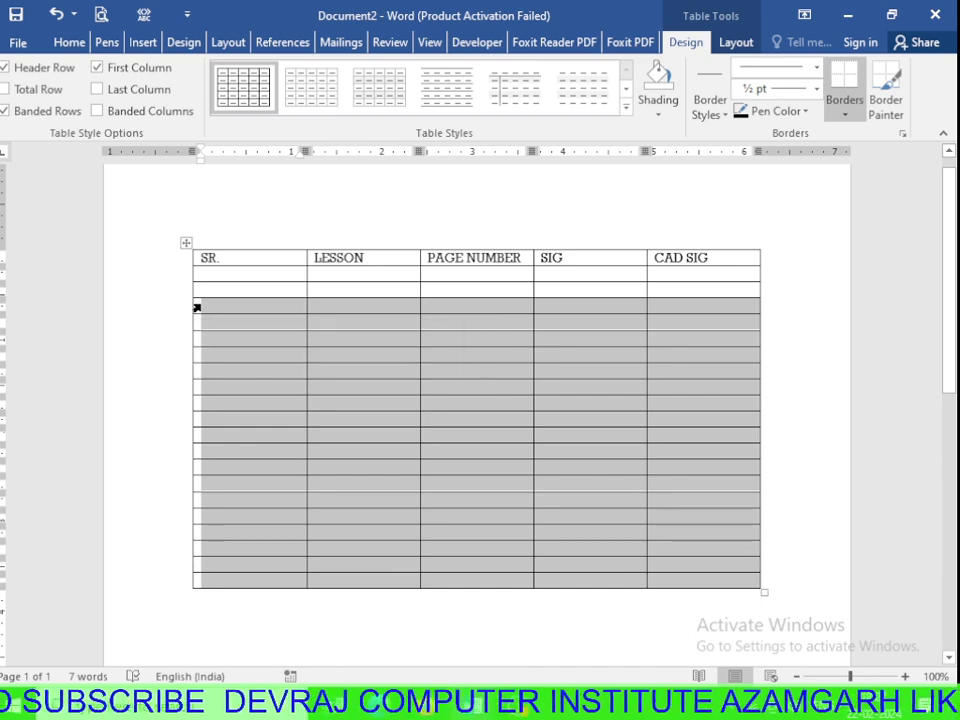
pyautogui.click(197, 307)
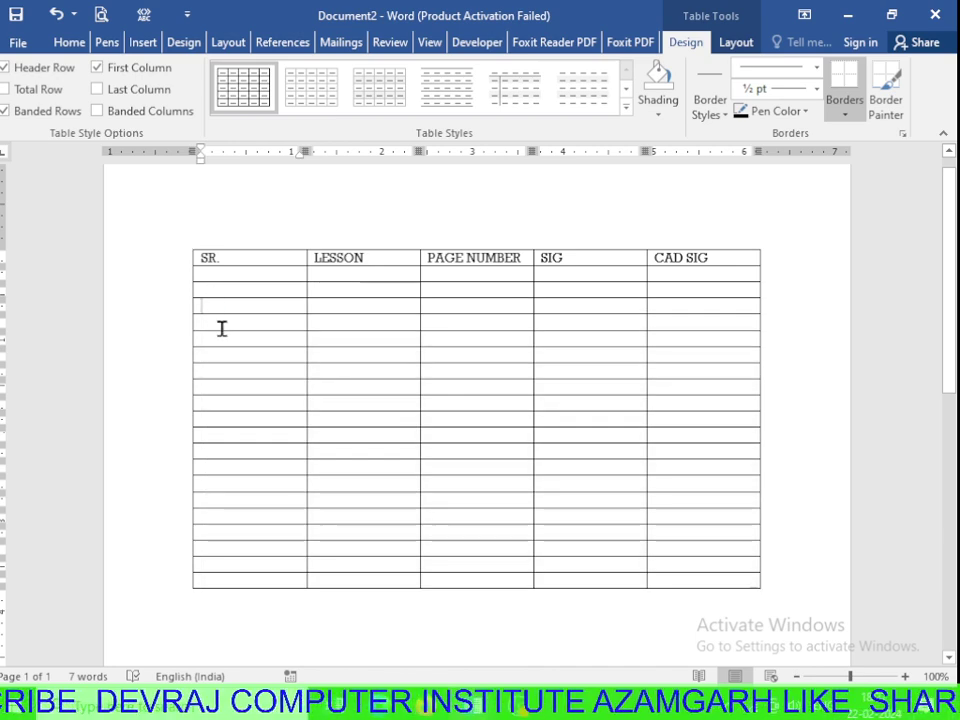
pyautogui.moveTo(214, 300); pyautogui.dragTo(400, 535)
pyautogui.moveTo(544, 627); pyautogui.dragTo(700, 617)
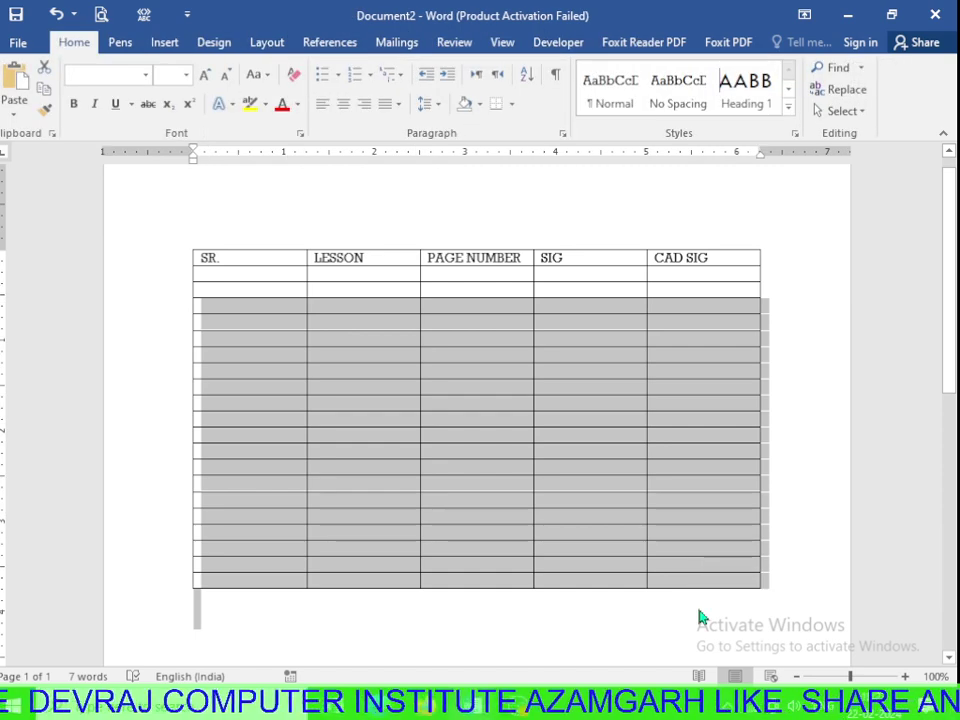
pyautogui.click(634, 618)
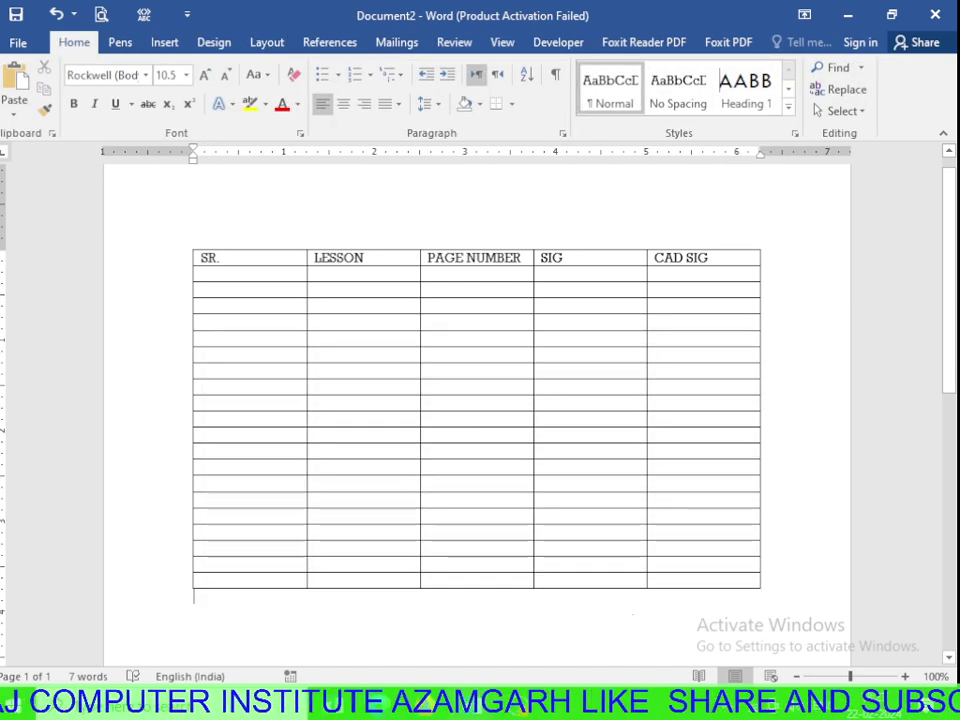